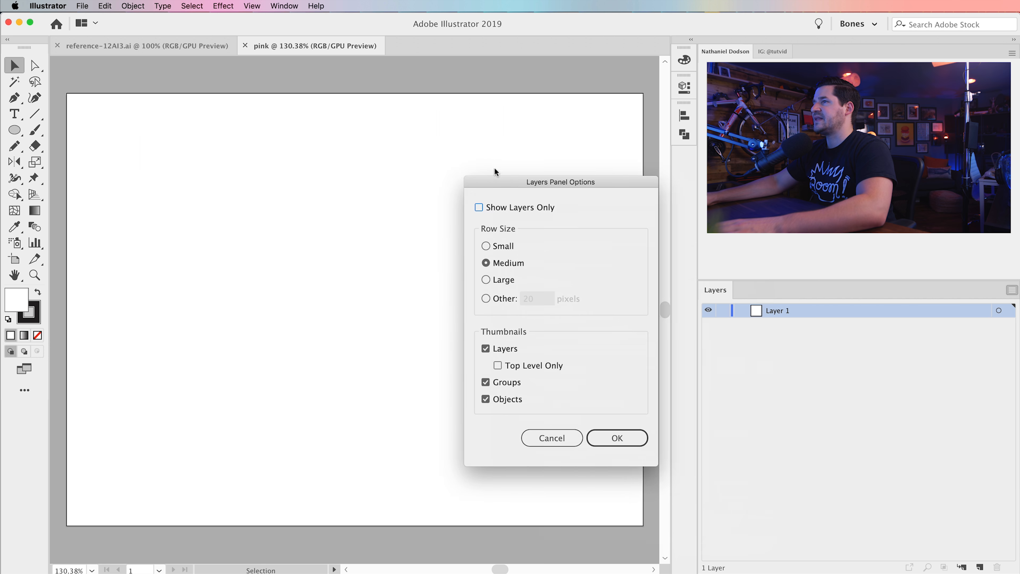
Step: Set the layer list's row size to a custom height of 35 pixels
drag(511, 181, 451, 170)
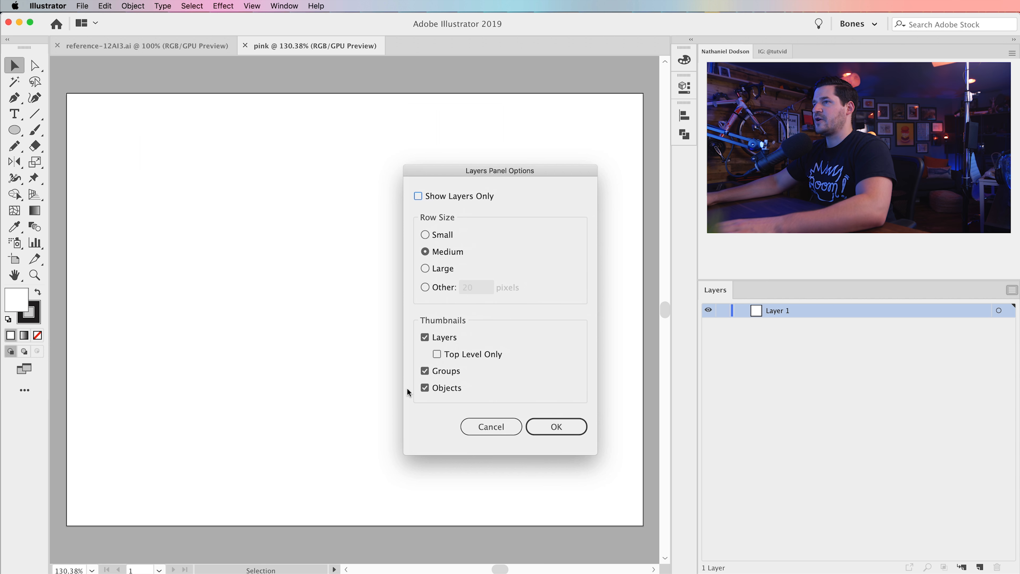
click(425, 286)
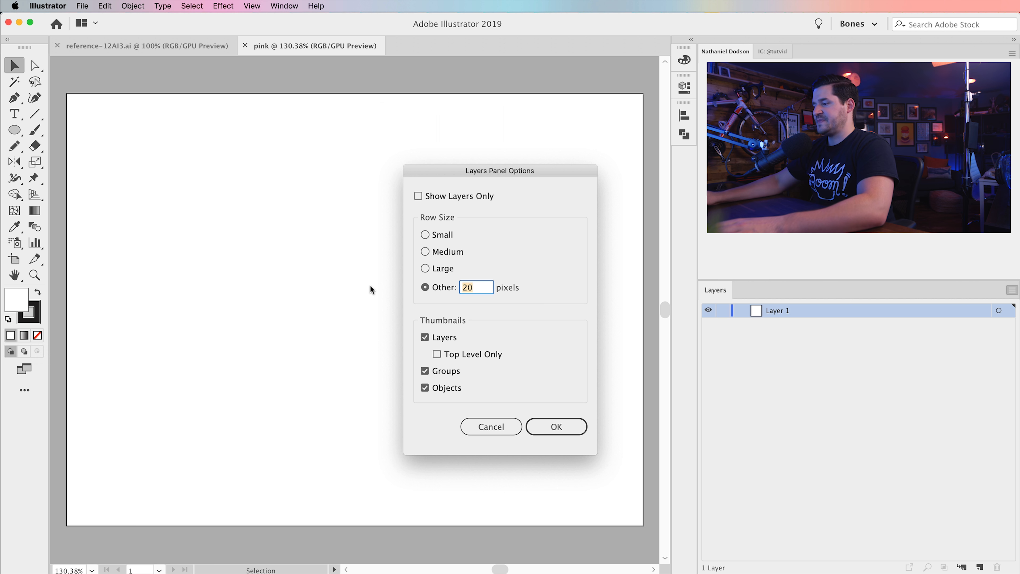
text(35)
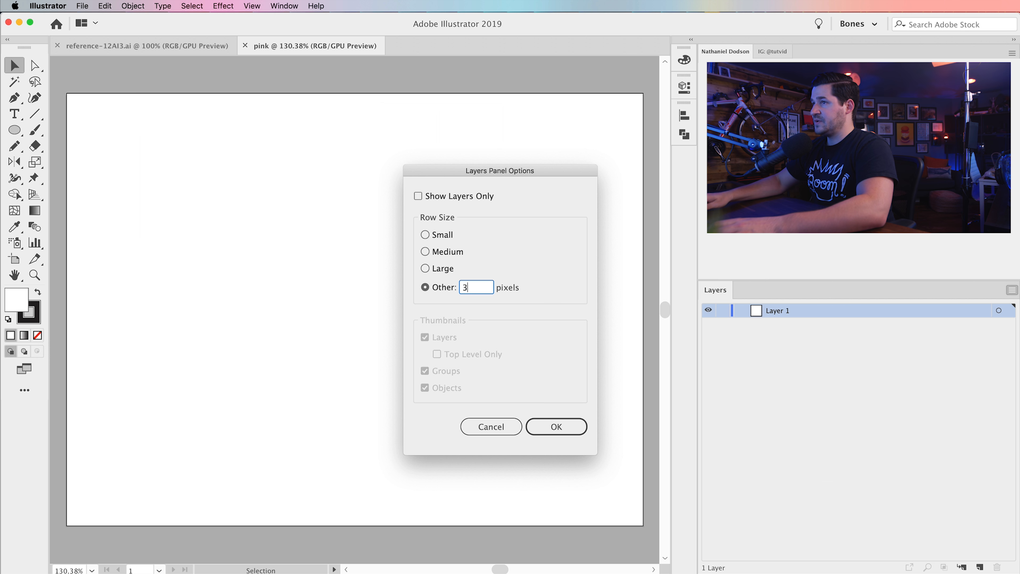
click(581, 429)
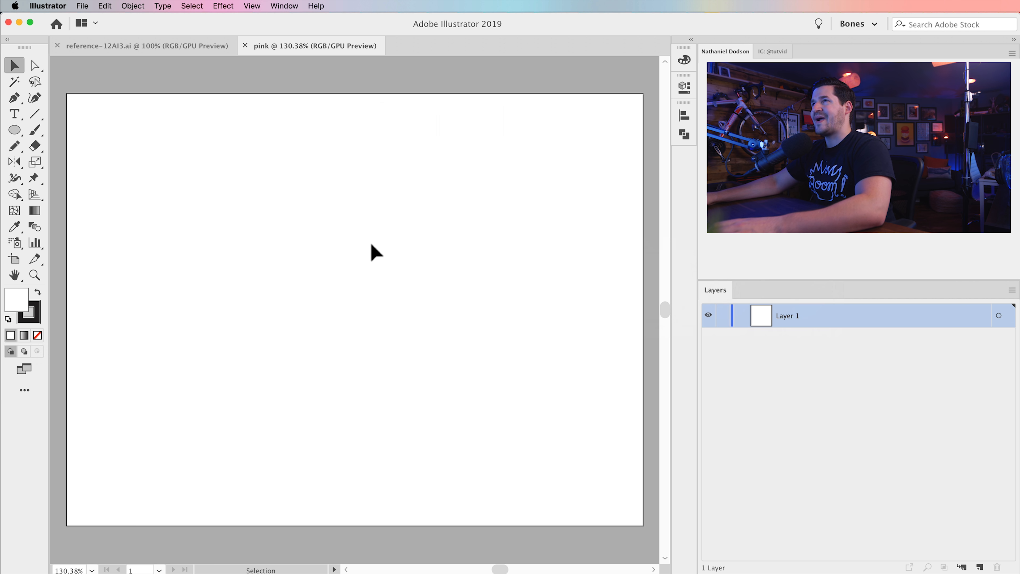
Step: Switch to Finder and preview base-sketch.jpg in the 12AI3-moodySunsetIllustration folder
key(a)
key(super+Tab)
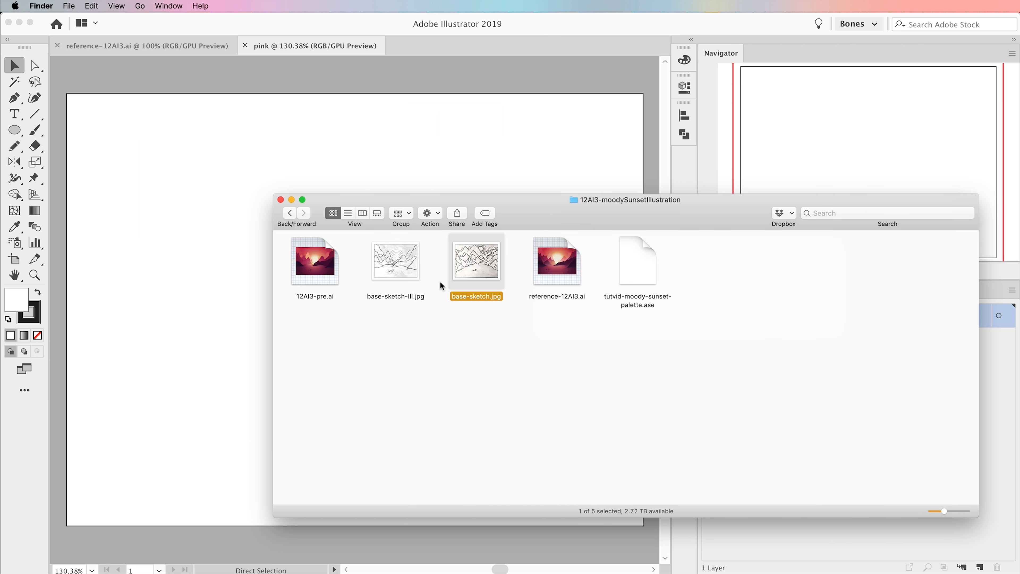
click(400, 268)
click(477, 281)
key(space)
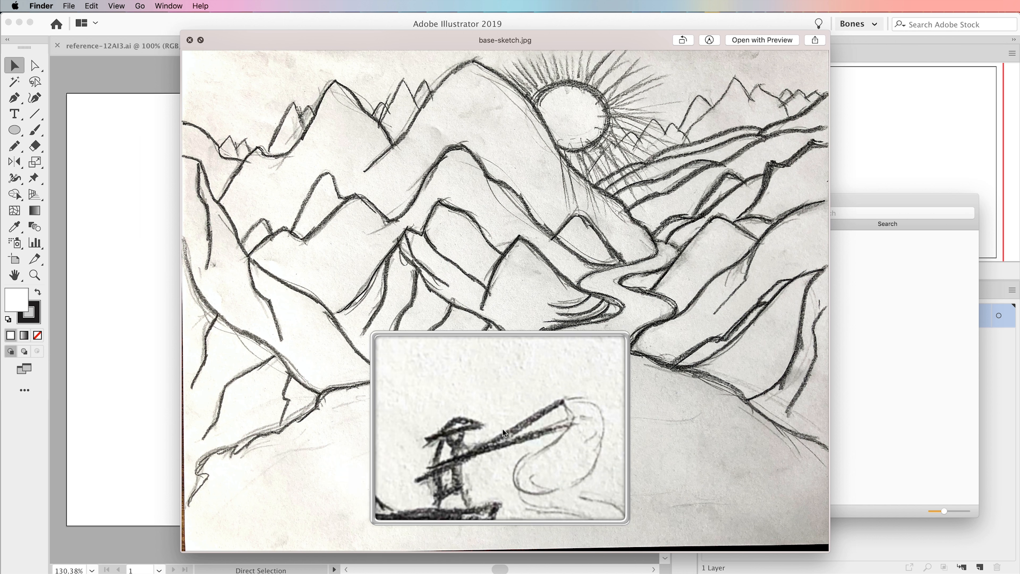
key(alt+super+8)
key(space)
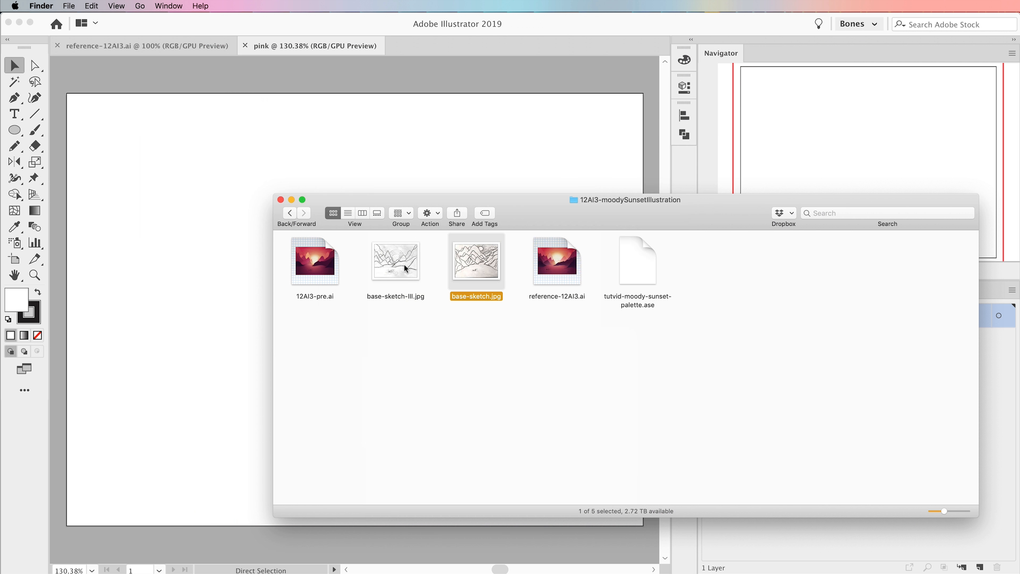
Step: Preview base-sketch-III.jpg and the tutvid-moody-sunset-palette.ase file
click(407, 268)
key(space)
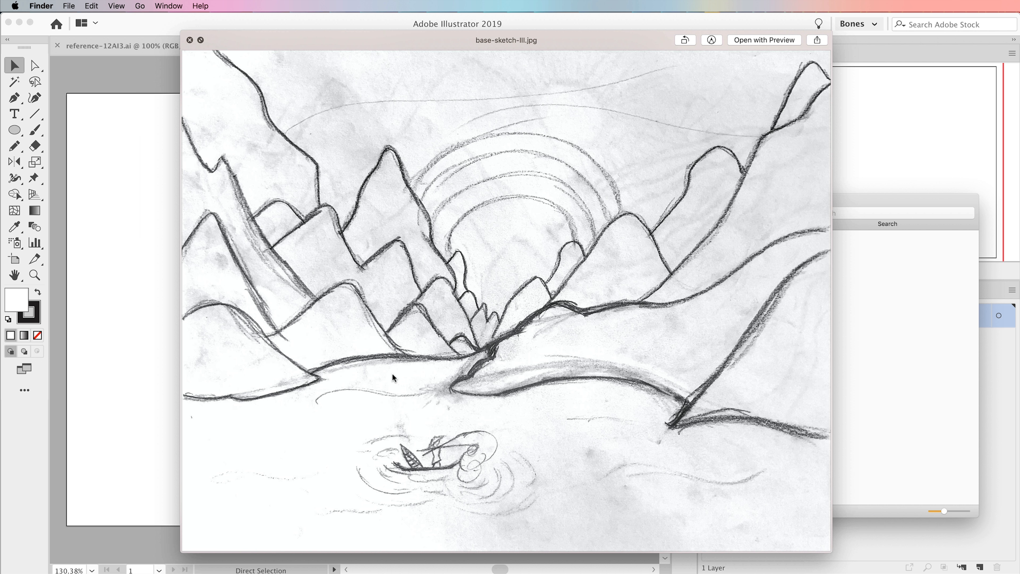
key(space)
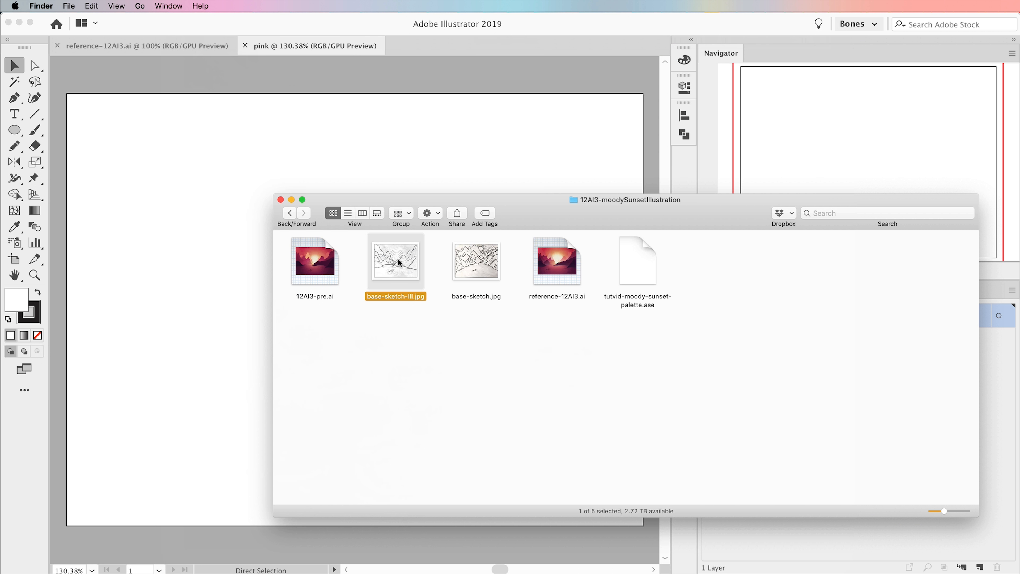
click(627, 277)
key(space)
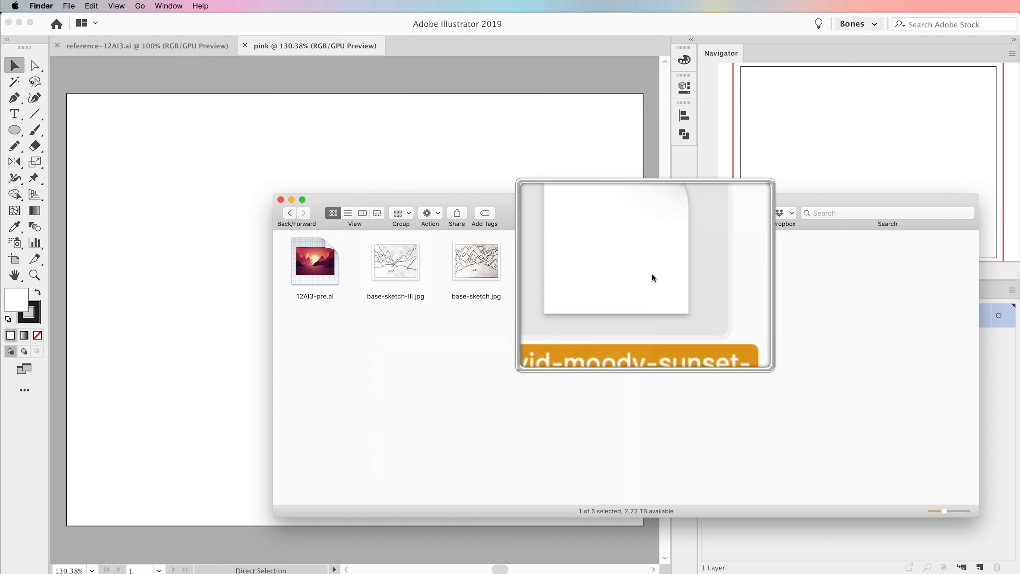
key(space)
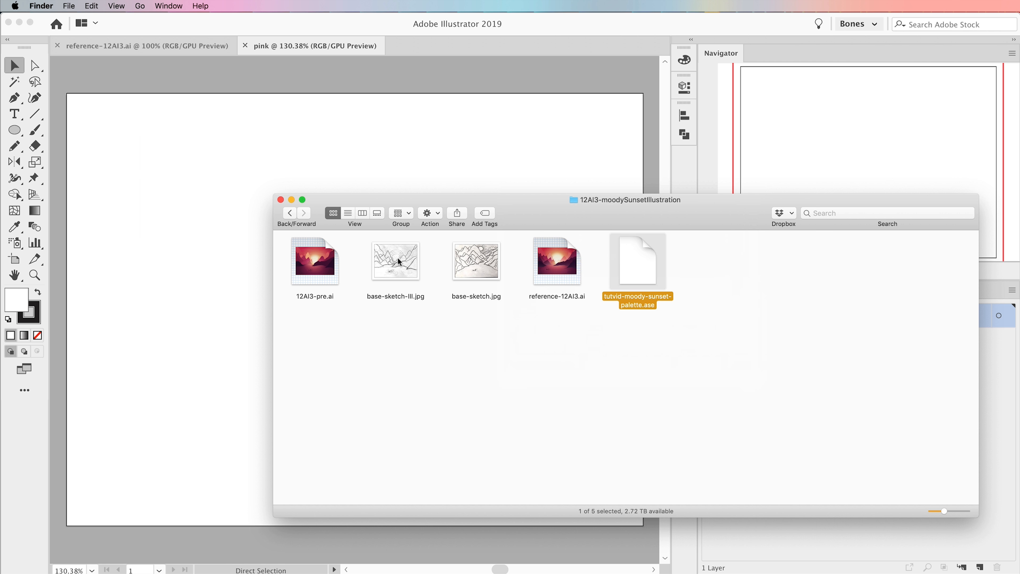
Step: Place base-sketch-III.jpg into the pink document in Illustrator and scale it down to roughly the artboard's size
mouse_move(398, 258)
mouse_down()
mouse_move(334, 110)
mouse_move(230, 153)
mouse_up()
click(246, 168)
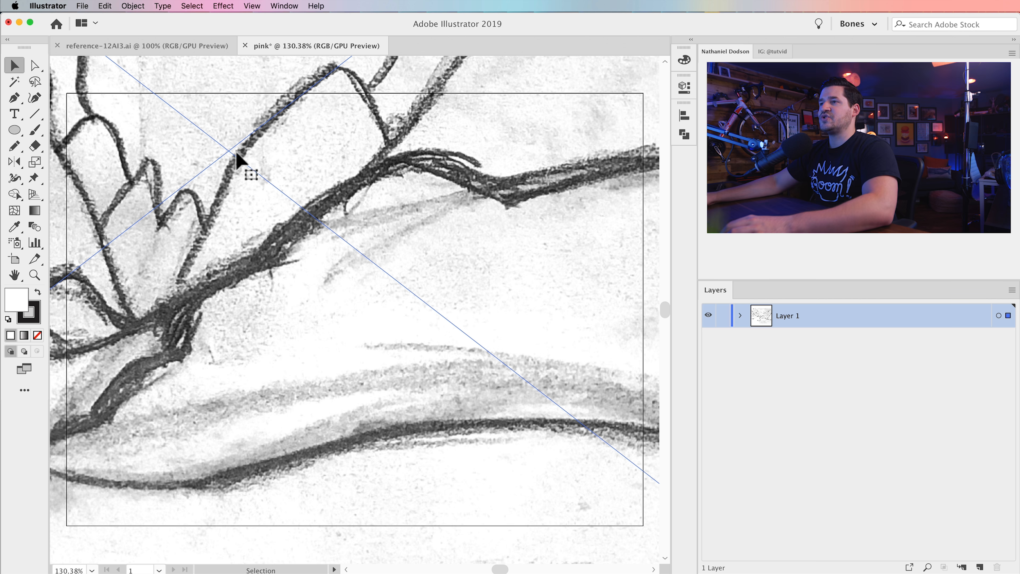
key(super+1)
key(super+minus)
key(super+minus)
key(super+minus)
key(super+minus)
key(super+minus)
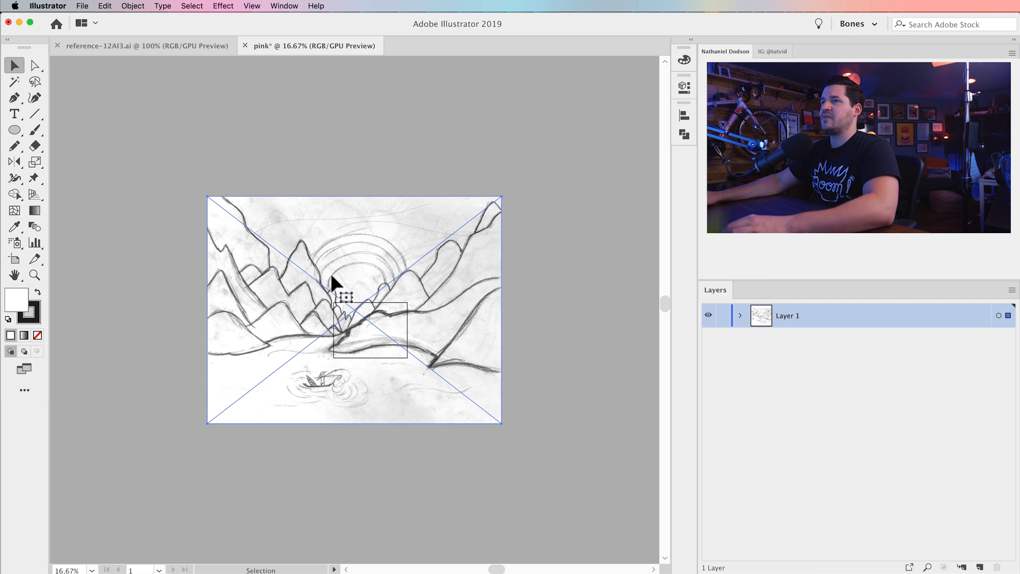
mouse_move(207, 196)
mouse_down()
mouse_move(265, 241)
mouse_move(331, 323)
mouse_move(426, 365)
mouse_up()
drag(473, 396, 378, 321)
Step: Resize the placed sketch to fit the artboard's edges exactly, leaving it deselected
key(z)
click(388, 333)
click(387, 332)
click(384, 331)
click(226, 251)
drag(280, 264, 261, 215)
click(317, 255)
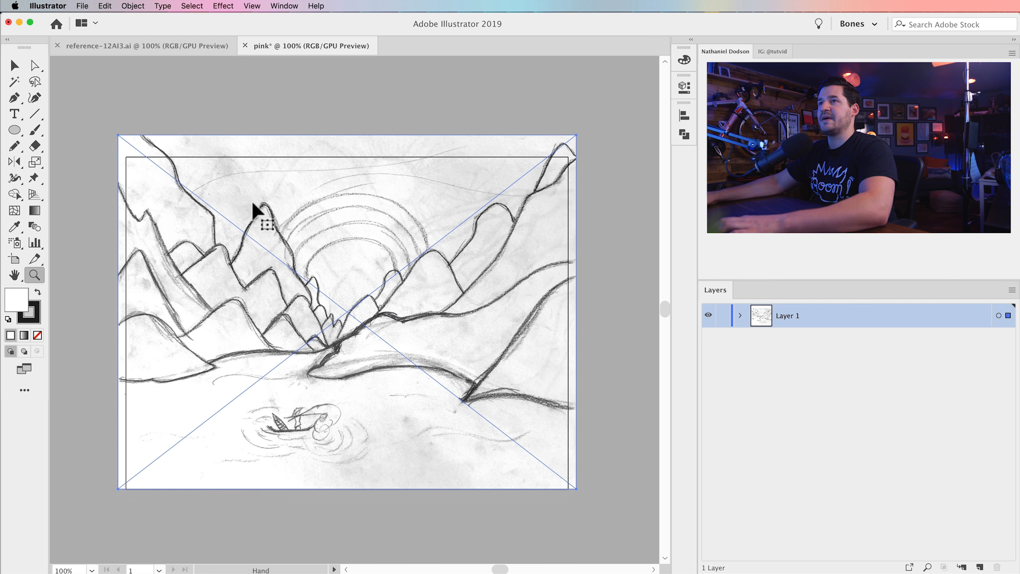
key(v)
drag(126, 141, 125, 140)
drag(579, 143, 568, 158)
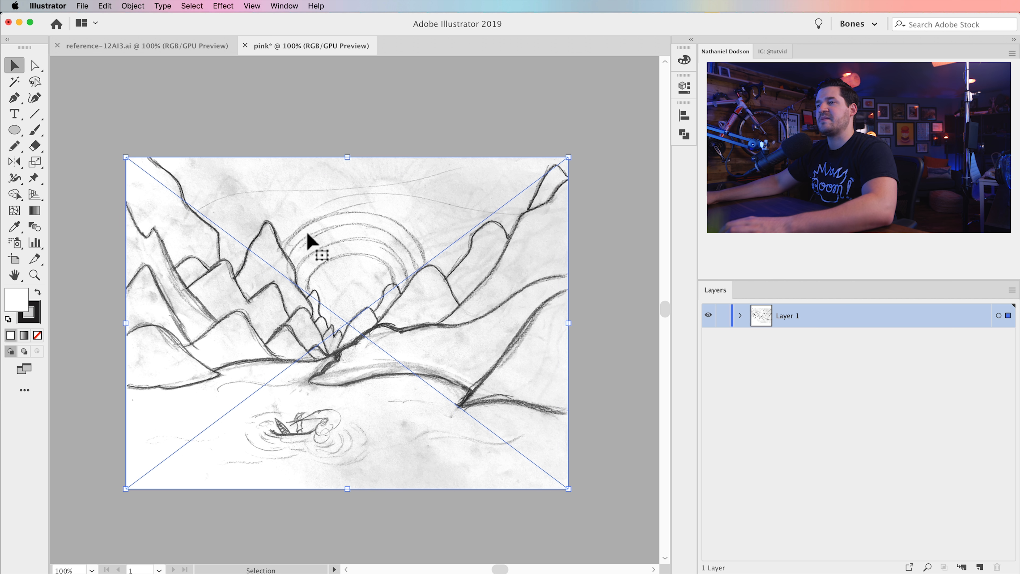
click(370, 538)
Step: Rename Layer 1, which holds the placed drawing, as Sketch
key(space)
drag(272, 374, 332, 367)
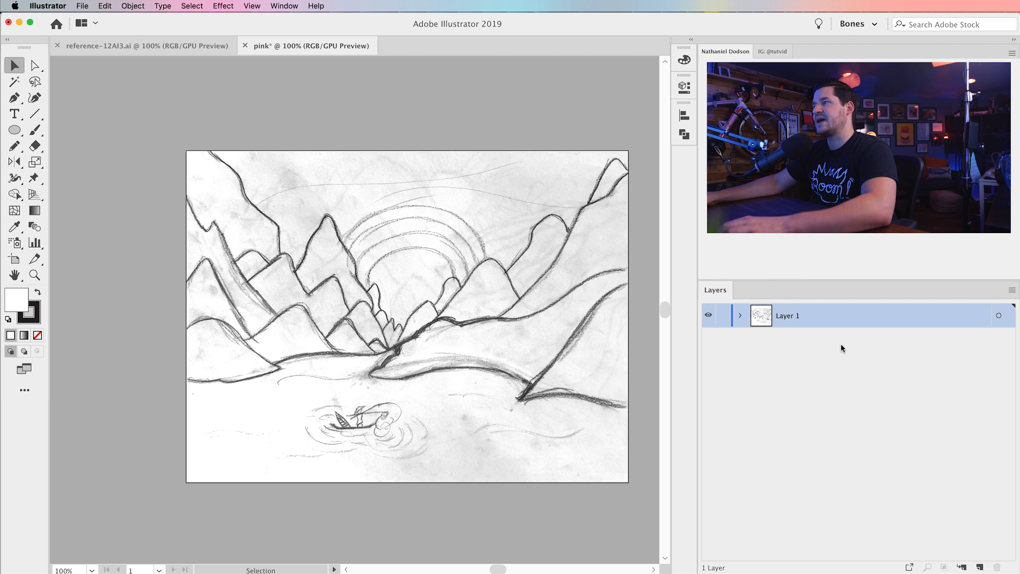
double_click(783, 318)
key(BackSpace)
key(BackSpace)
key(BackSpace)
key(BackSpace)
key(BackSpace)
key(BackSpace)
key(BackSpace)
text(Sketch)
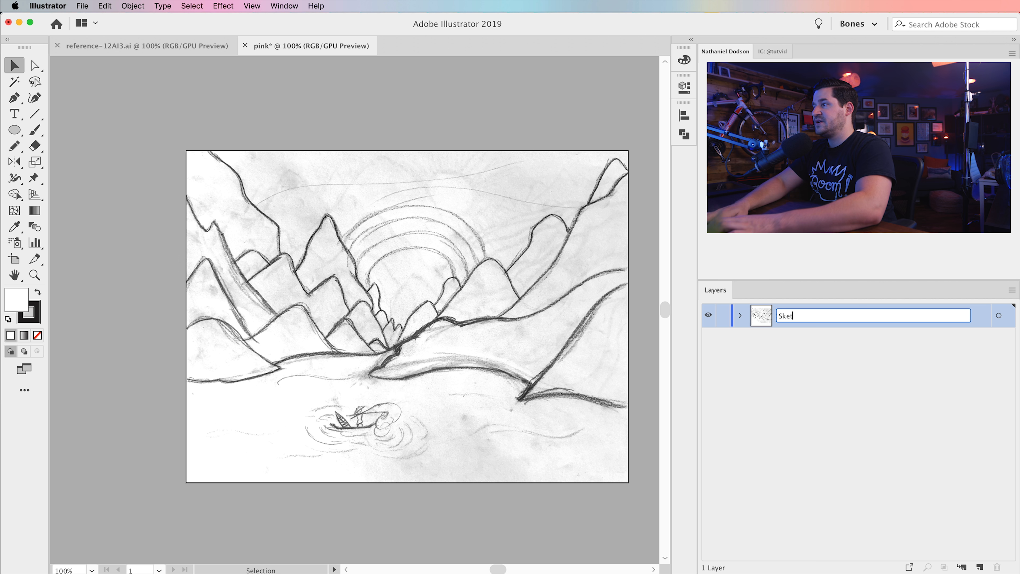
key(Return)
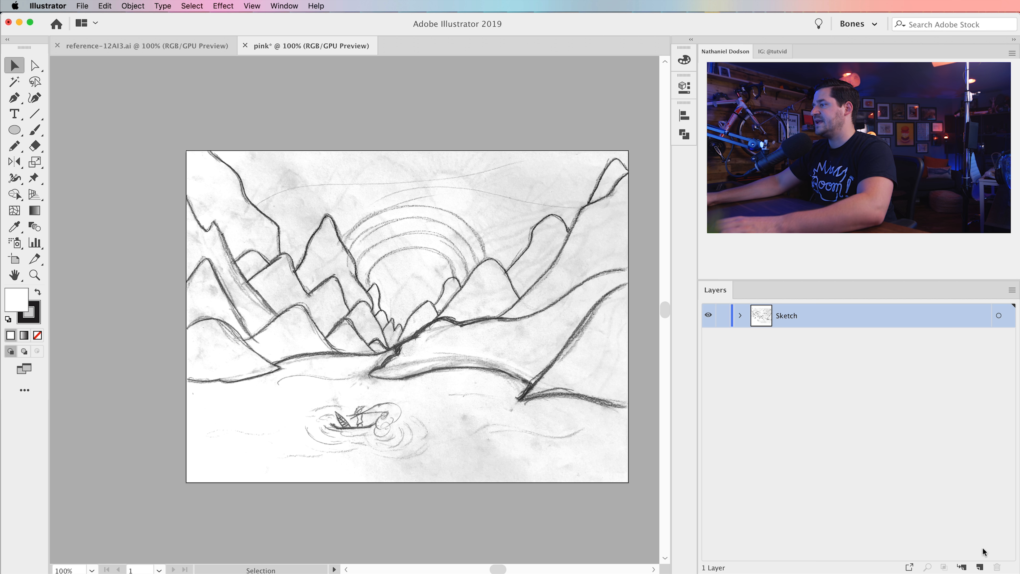
Step: Add a new layer beneath the Sketch layer and name it Artwork
click(980, 566)
drag(786, 345, 787, 302)
double_click(786, 342)
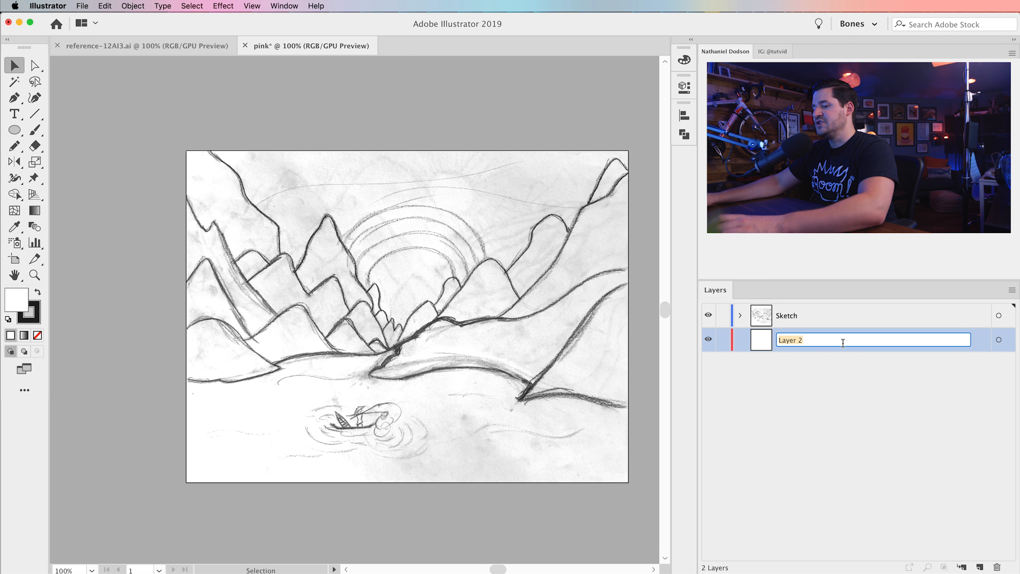
text(Artwork)
key(Return)
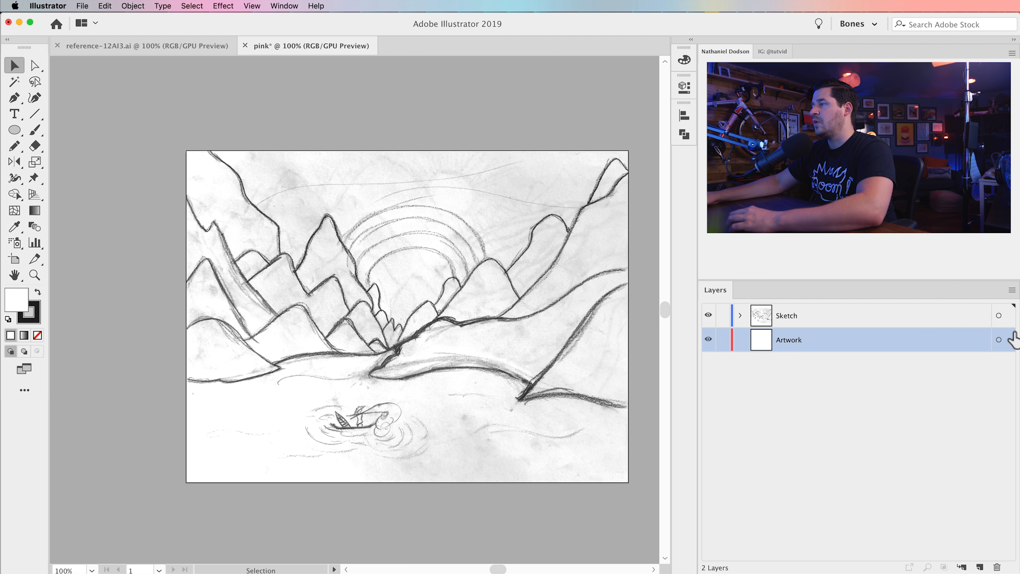
Step: Set the Sketch layer's blending mode to Multiply and lock the layer
click(998, 317)
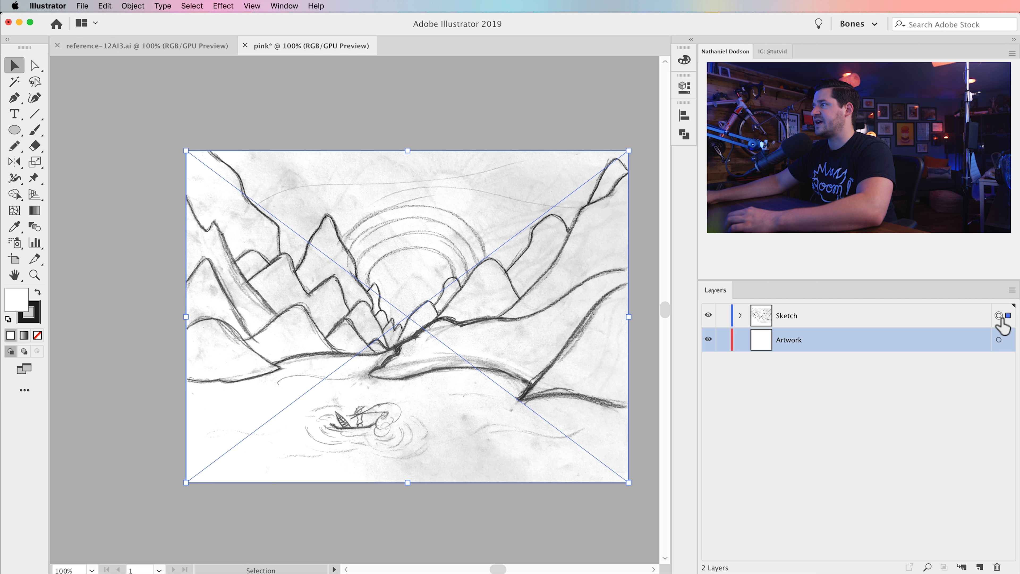
click(678, 89)
click(542, 243)
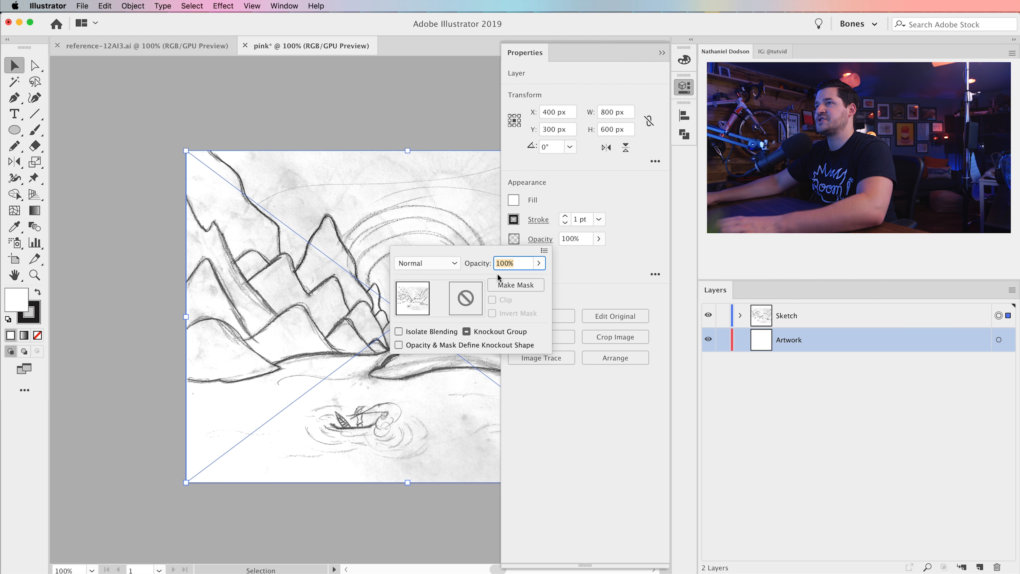
click(445, 263)
click(432, 311)
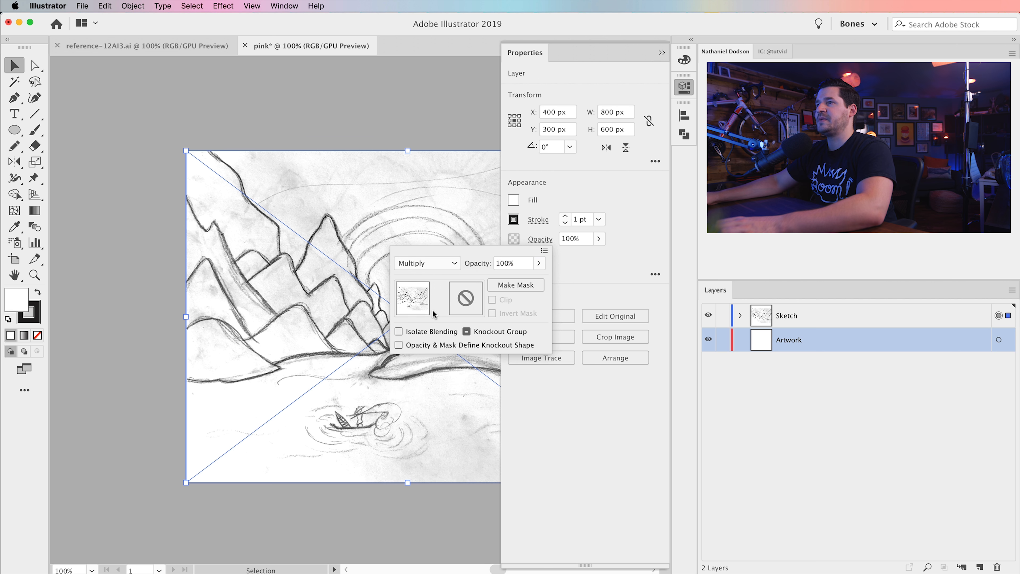
click(551, 296)
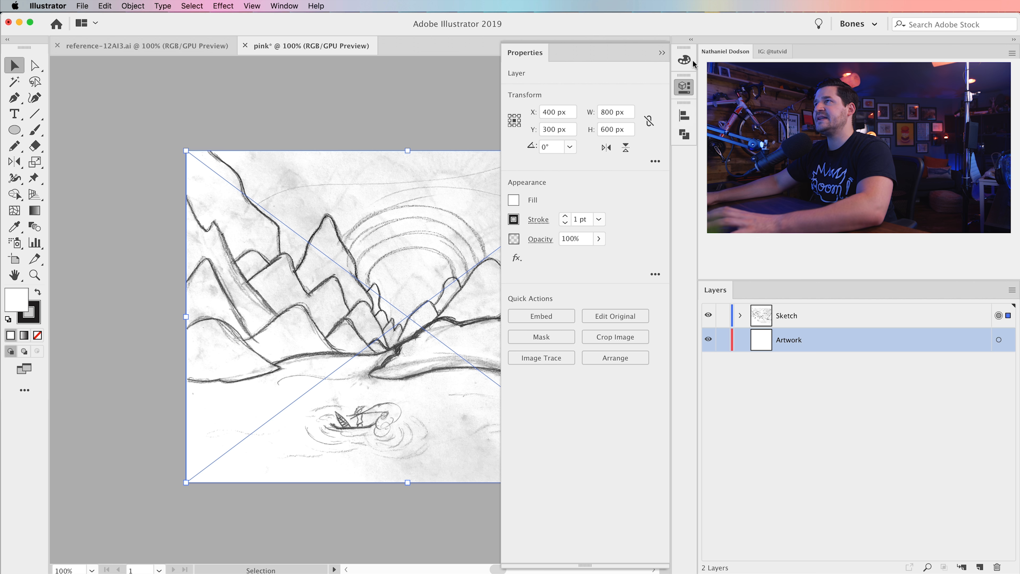
click(685, 86)
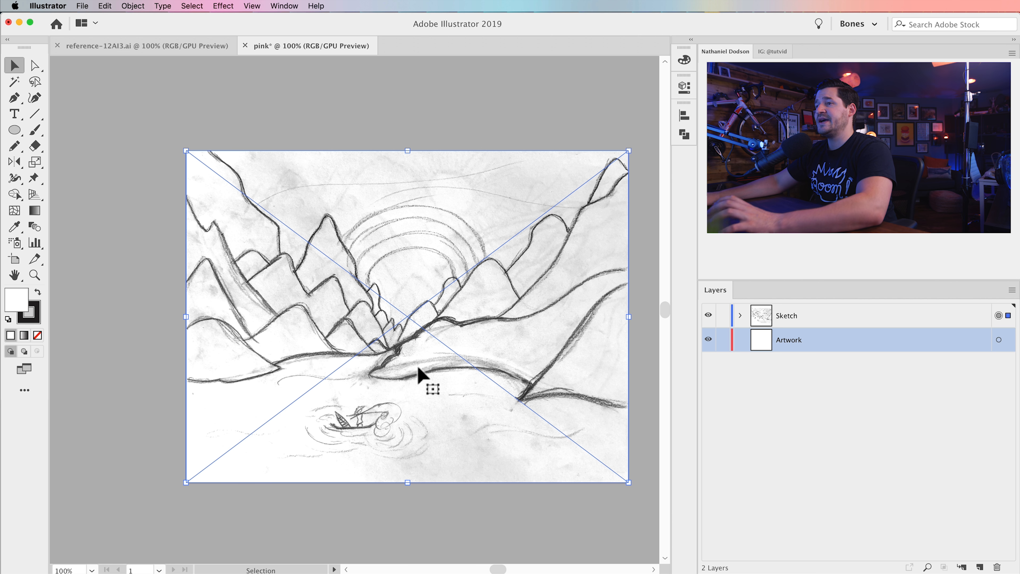
click(723, 316)
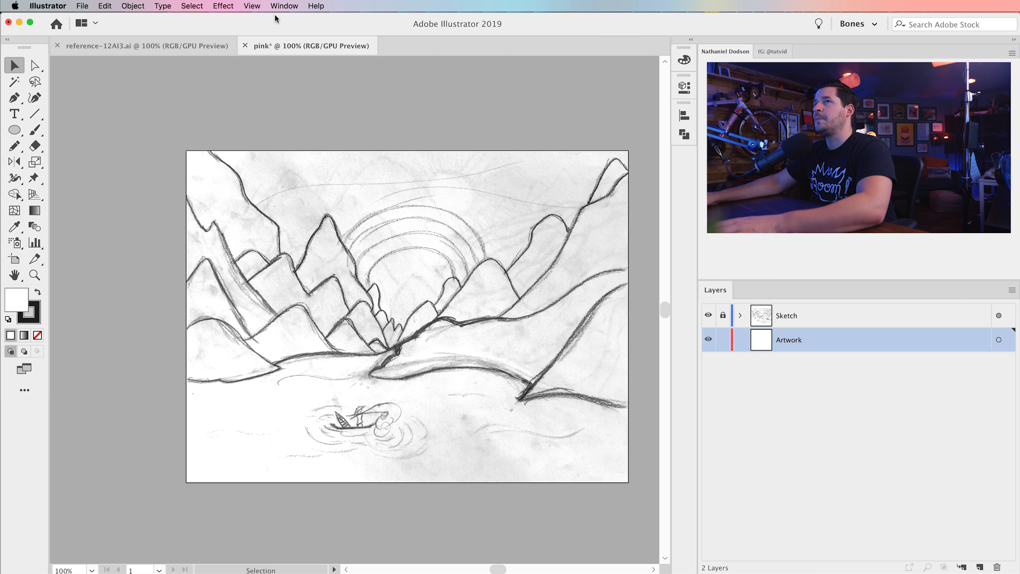
Step: Show the Color and Swatches panels beside the tools, with Swatches docked directly beneath Color
click(283, 6)
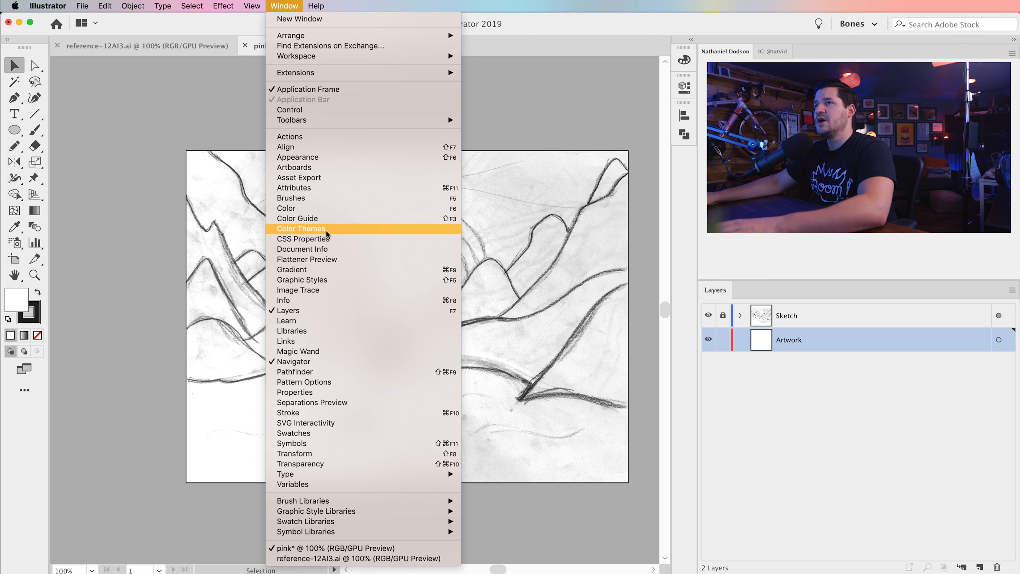
click(297, 208)
drag(525, 57, 76, 70)
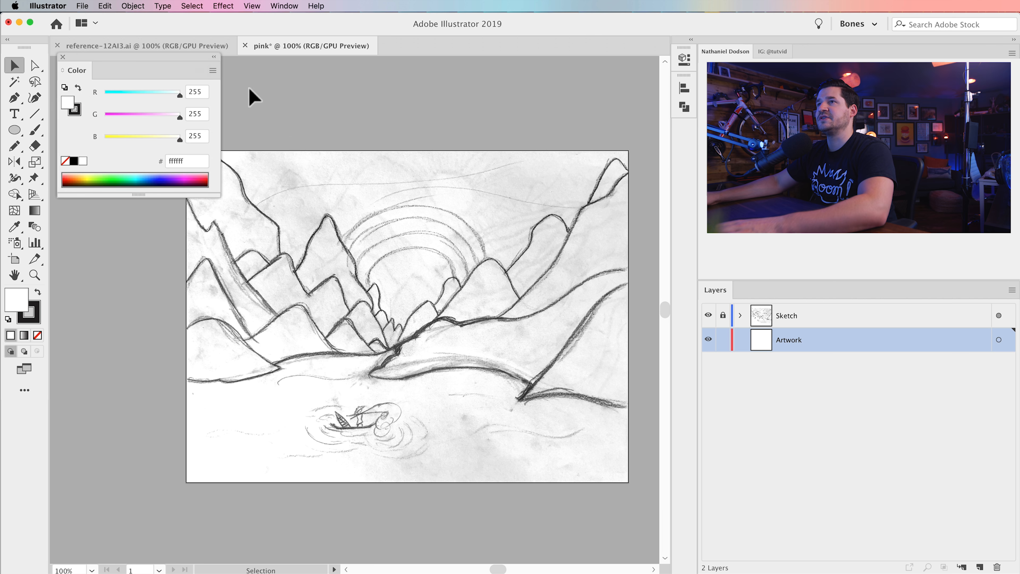
click(281, 7)
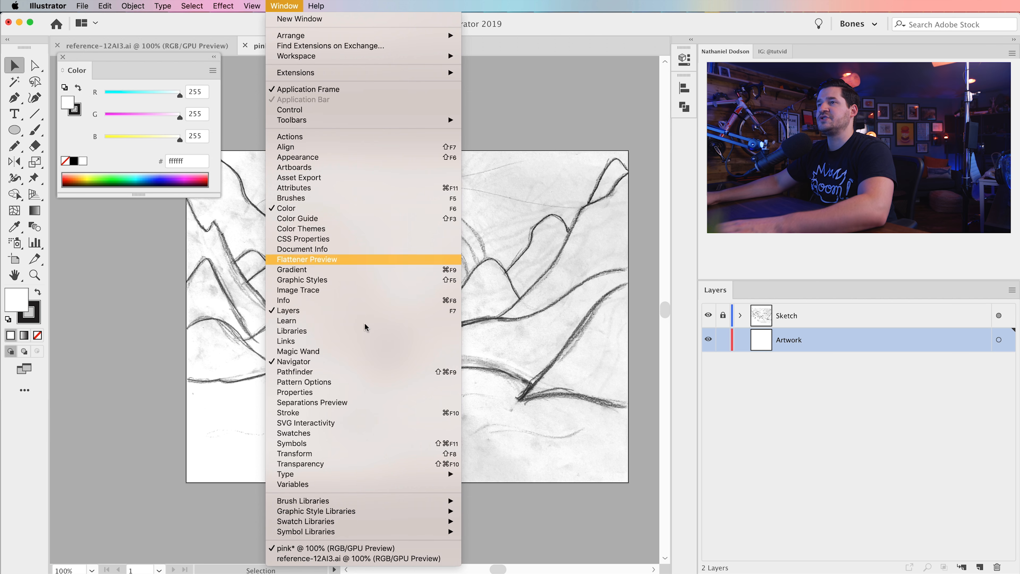
click(350, 433)
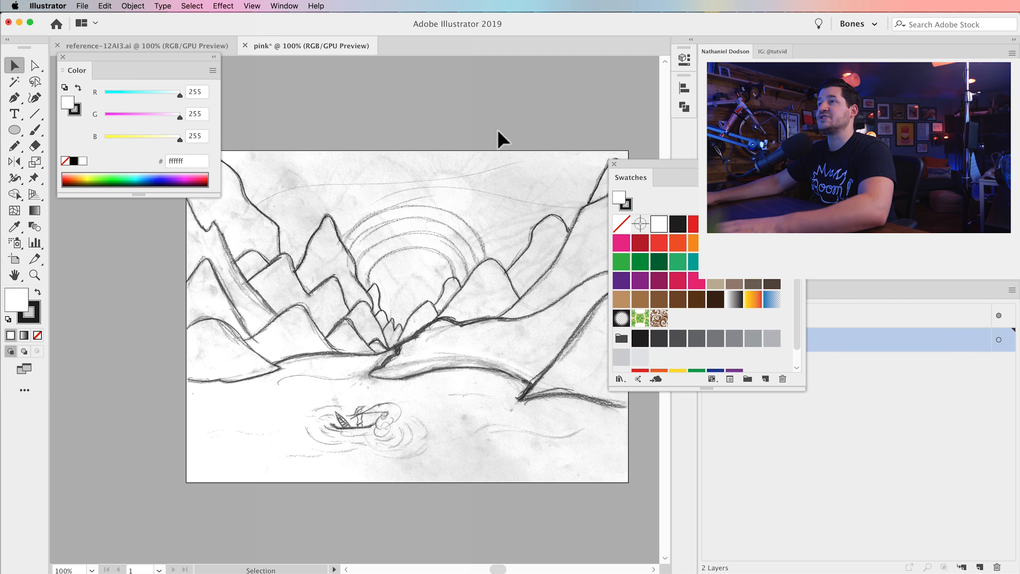
drag(646, 164, 419, 198)
drag(282, 229, 80, 213)
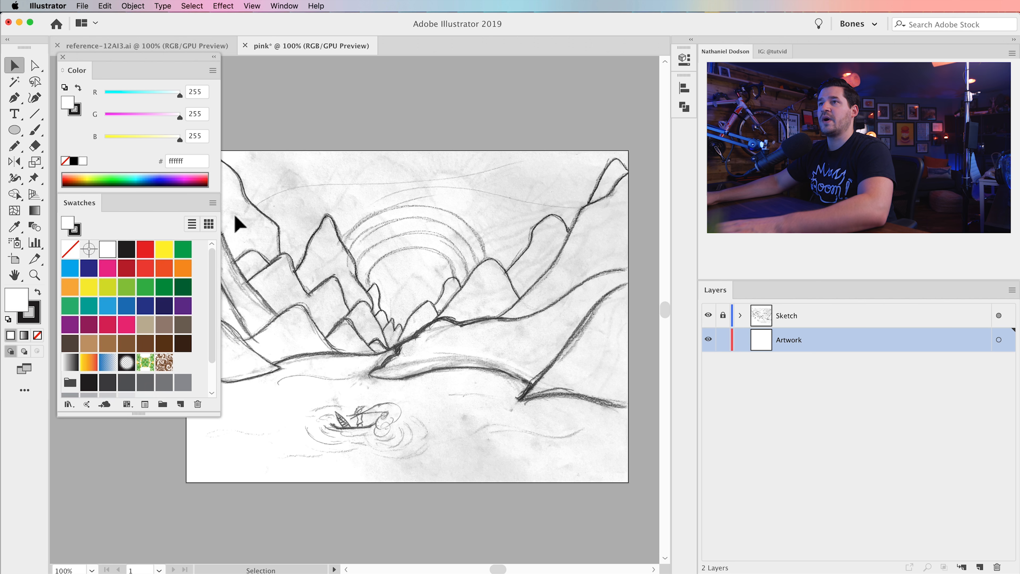
Step: Show the Gradient panel and dock it beneath Swatches, keeping the artboard clear of the panel stack
click(284, 7)
click(292, 269)
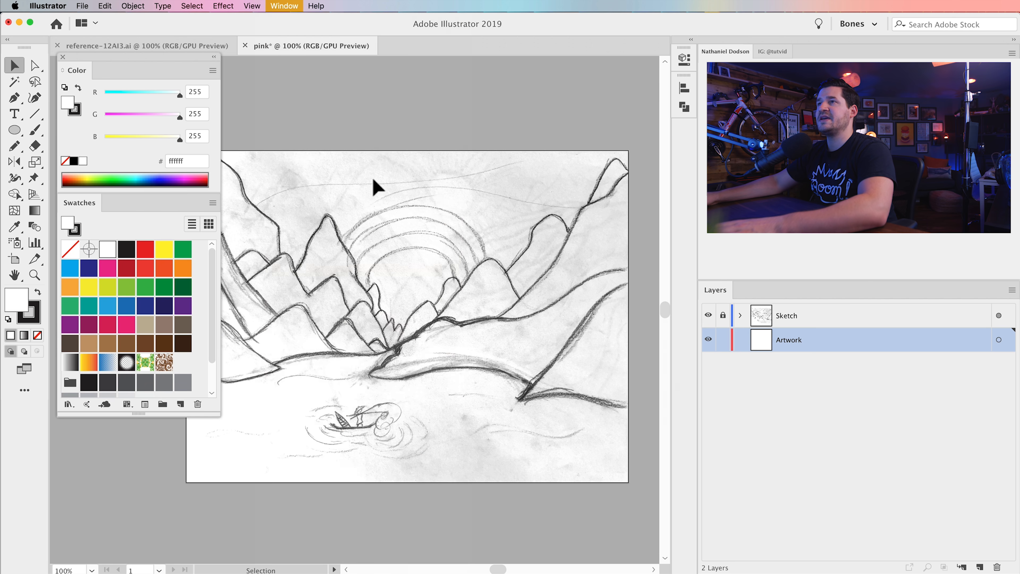
drag(698, 298, 135, 420)
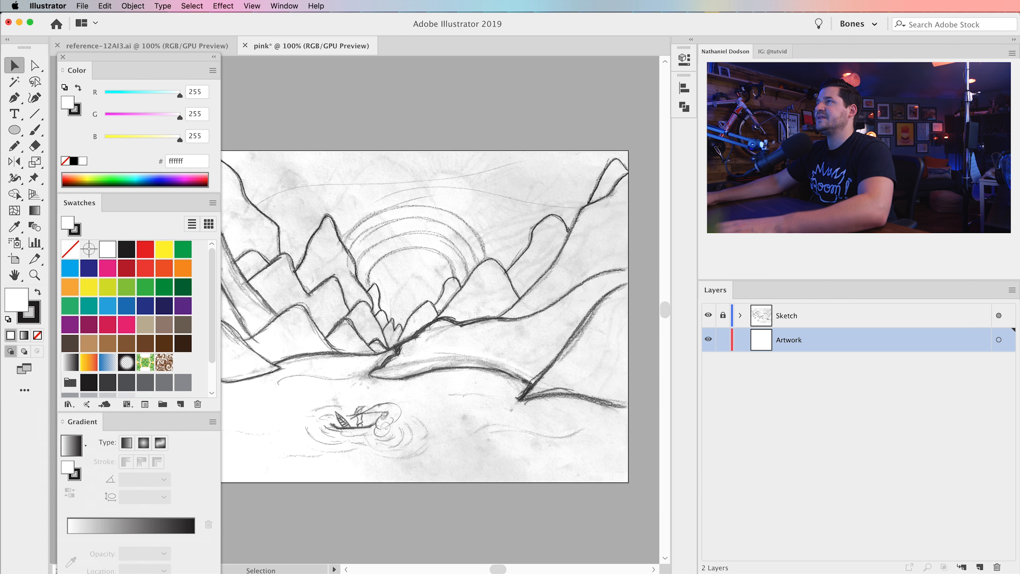
click(684, 59)
click(682, 62)
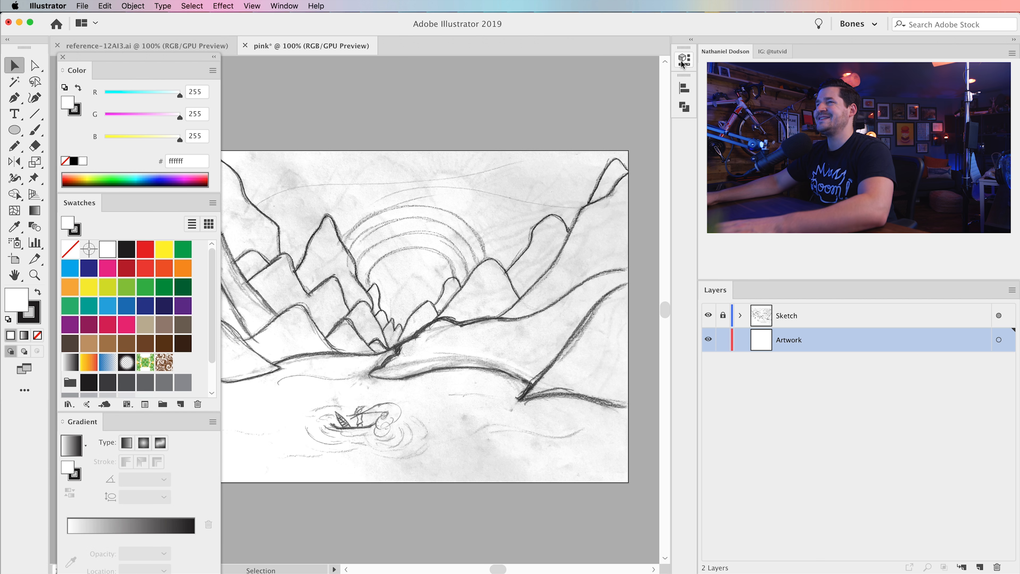
key(space)
drag(499, 259, 534, 251)
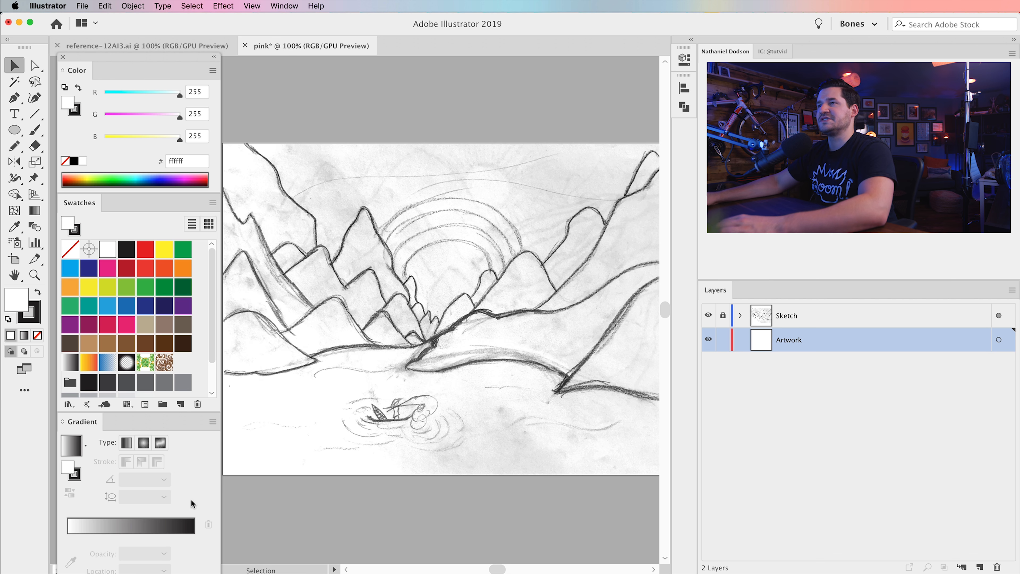
Step: Show the swatches as small thumbnails and shorten the Swatches panel so the whole Gradient panel fits on screen
key(space)
drag(482, 257, 479, 254)
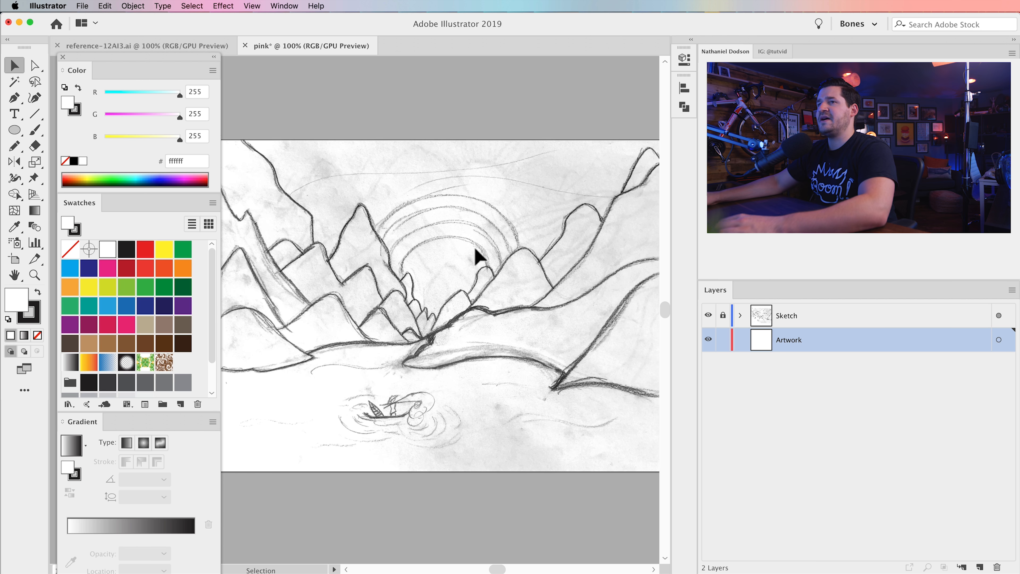
scroll(173, 340, down, 2)
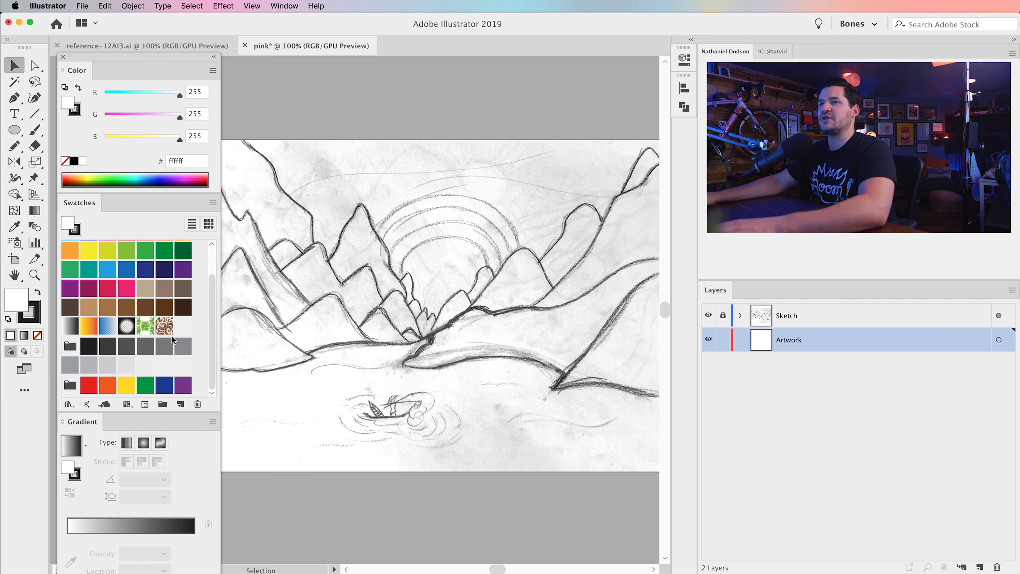
scroll(157, 302, up, 2)
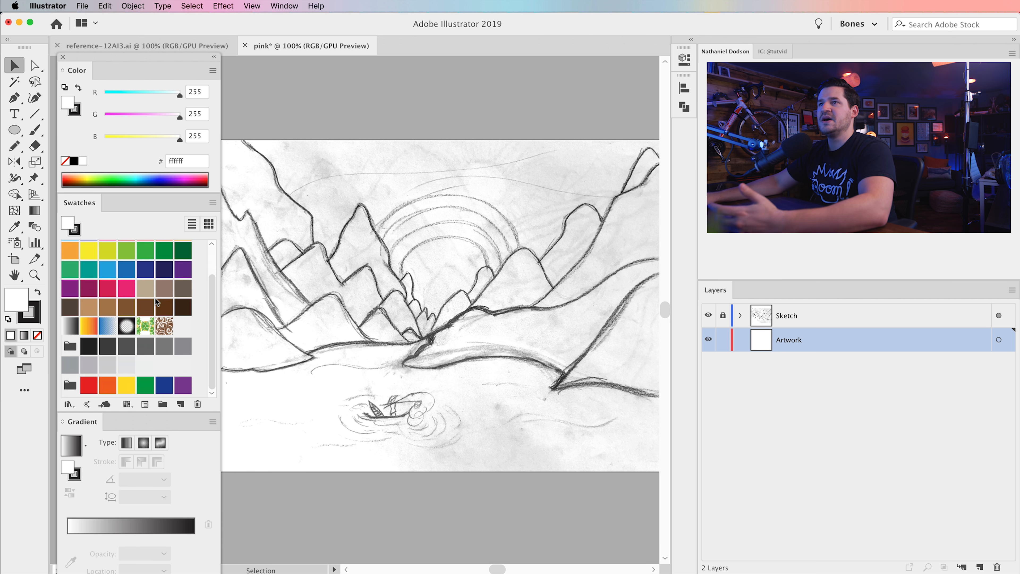
click(213, 202)
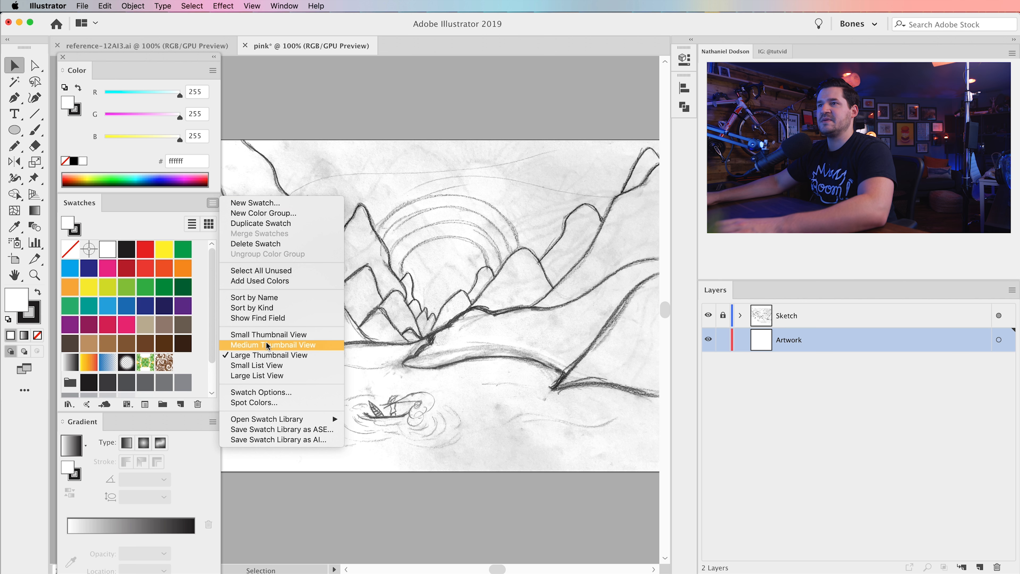
click(259, 339)
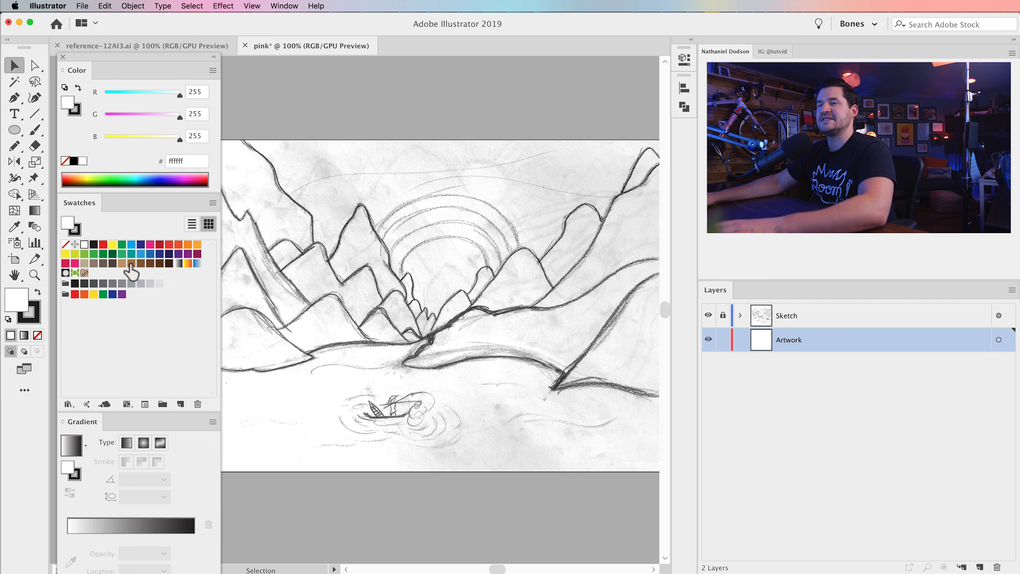
drag(128, 406, 129, 344)
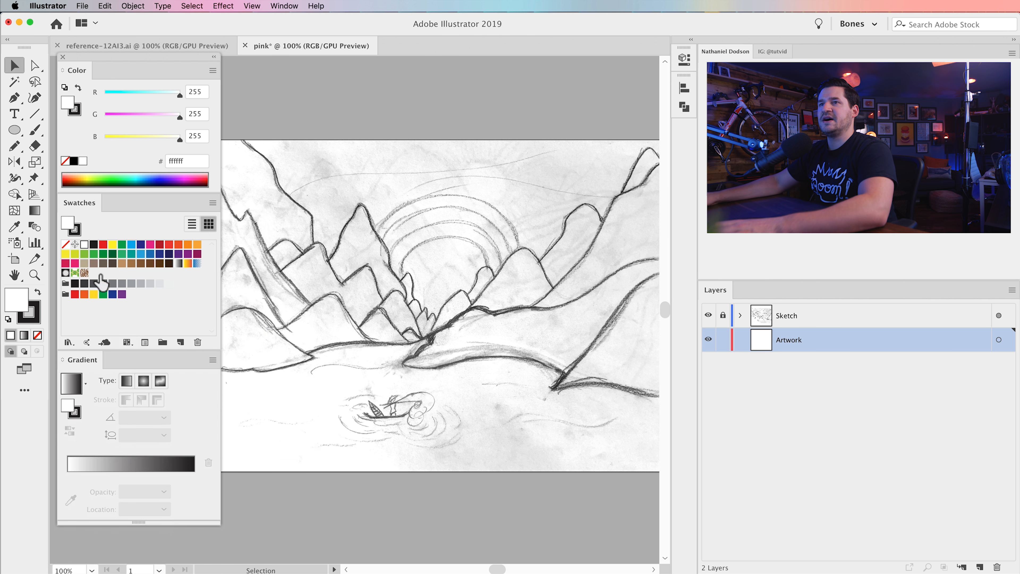
Step: Load the tutvid-moody-sunset-palette .ase file from the project folder as a swatch library
click(213, 202)
mouse_move(299, 421)
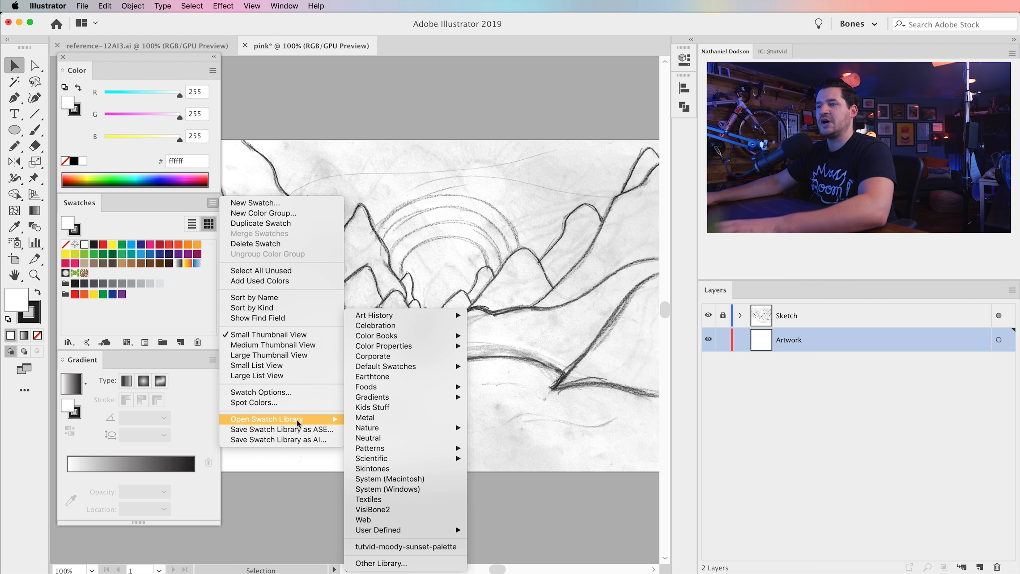
click(394, 564)
click(630, 187)
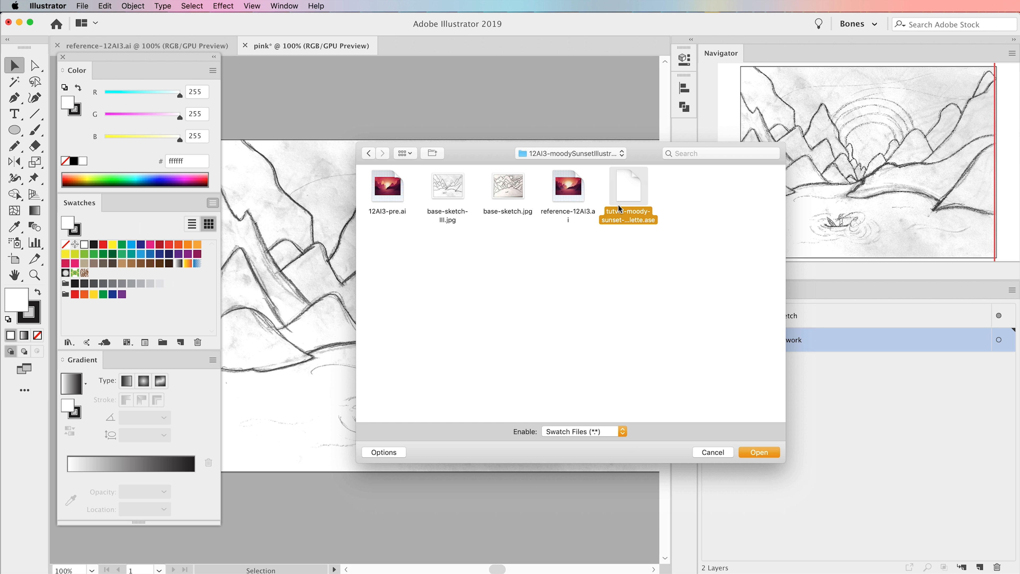
click(755, 452)
Step: Add the moody sunset palette's whole color group to the document's swatches and close the library panel
drag(796, 444, 344, 197)
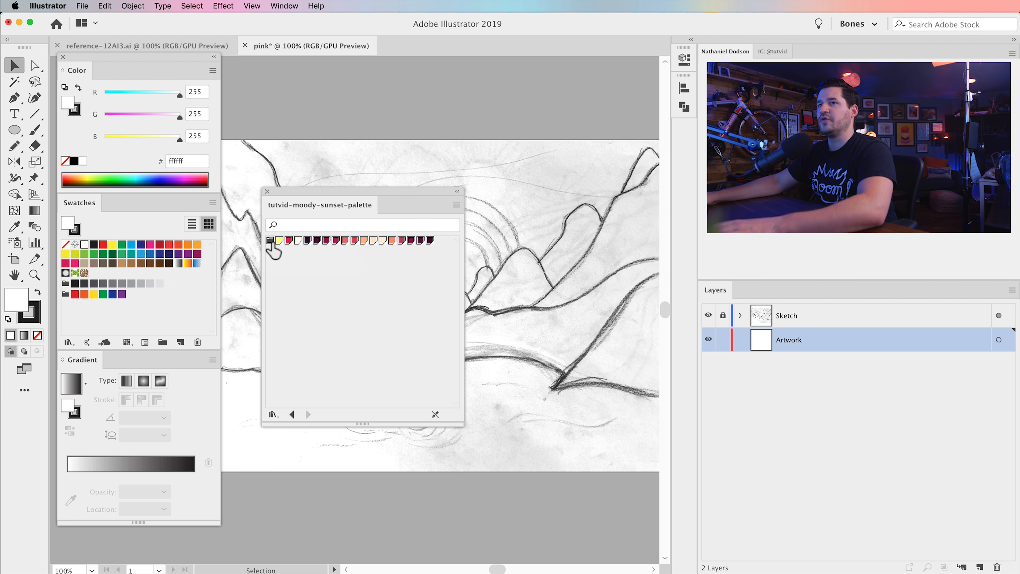
drag(272, 246, 138, 301)
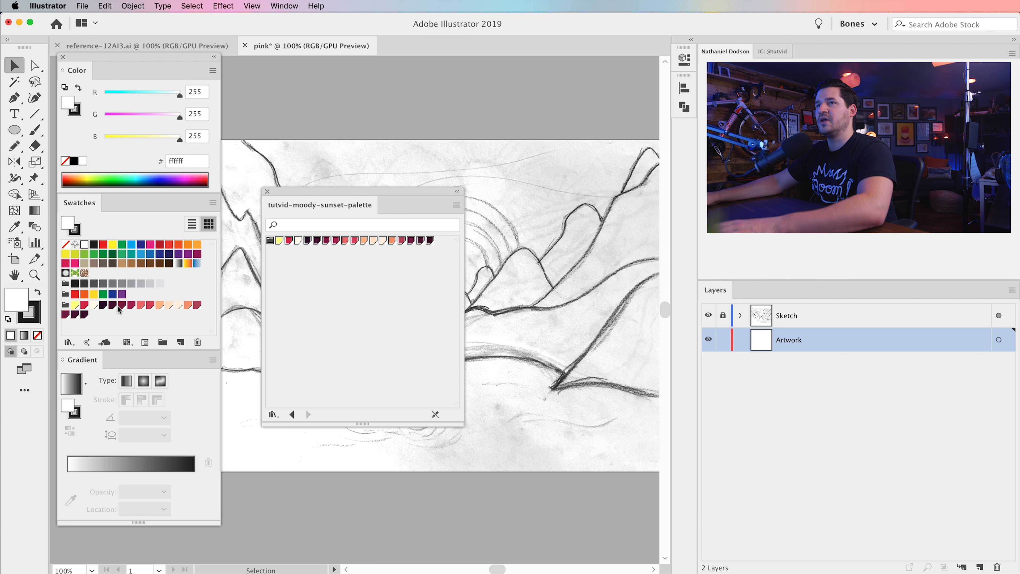
click(268, 192)
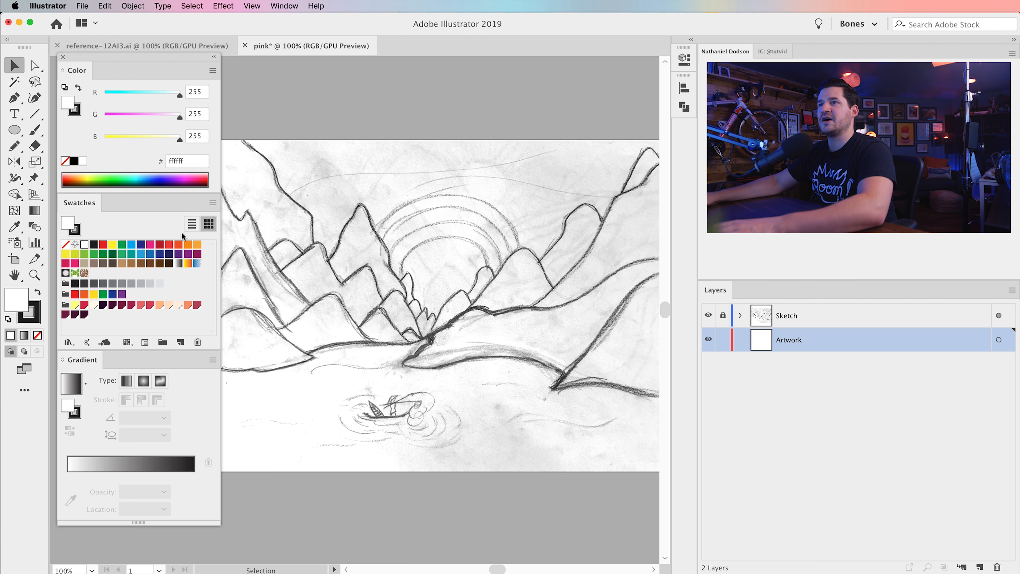
Step: Show the swatches as medium thumbnails and bring the sunset color group into view
click(213, 202)
click(284, 345)
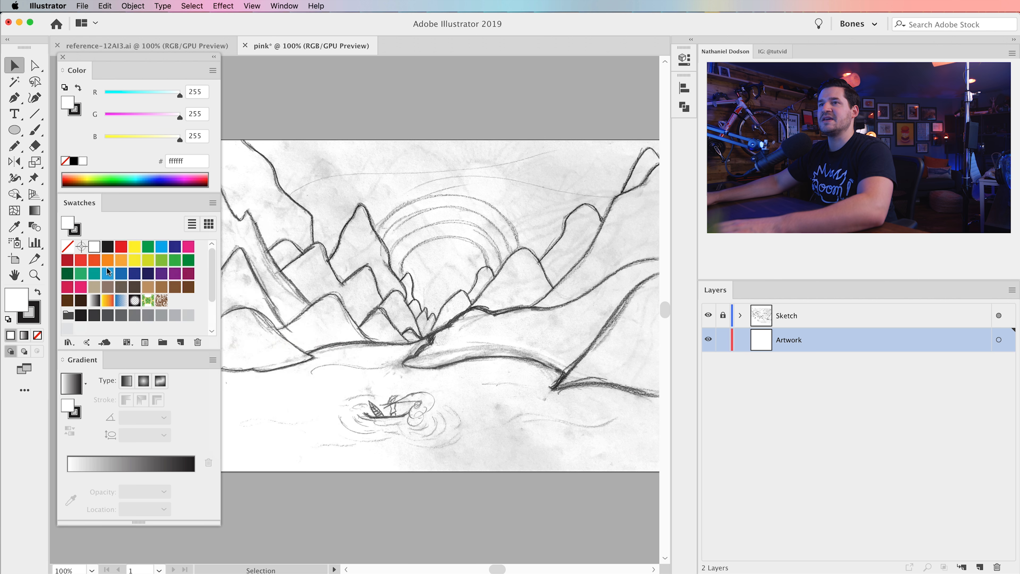
scroll(129, 306, down, 3)
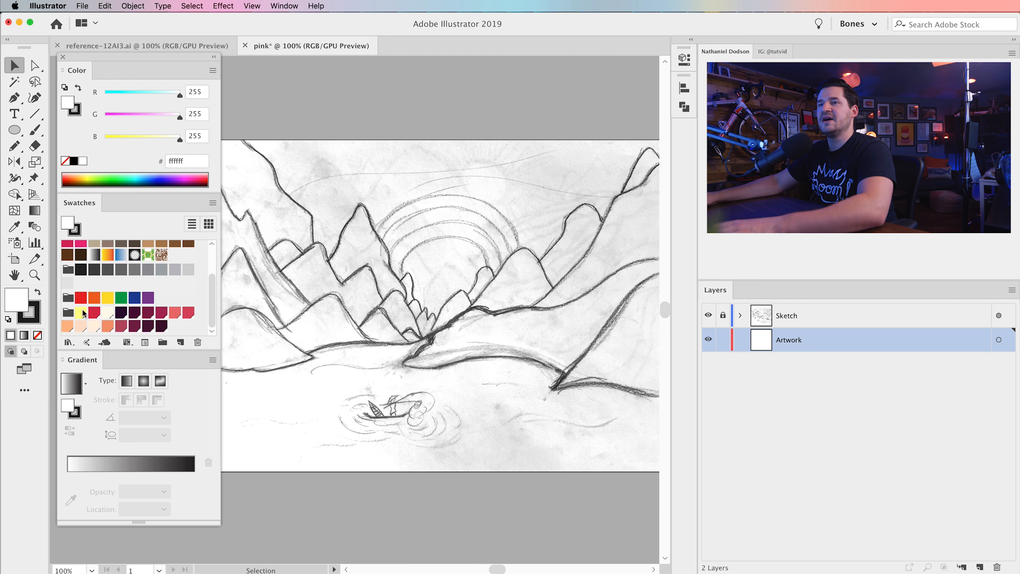
Step: Collapse the tools to a single column and move the color panel stack beside it, clear of the artboard
click(7, 39)
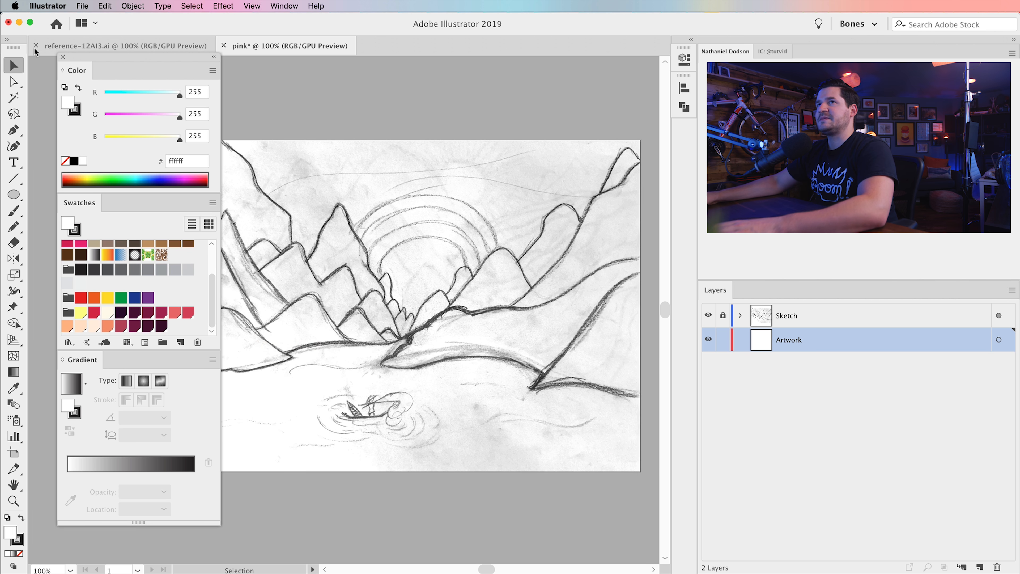
drag(84, 56, 58, 62)
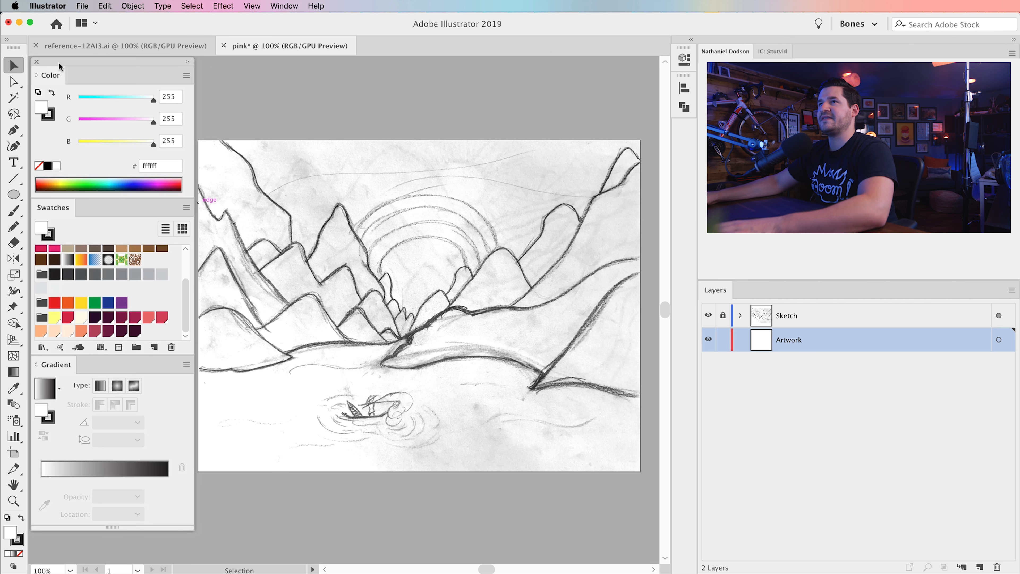
key(space)
drag(388, 249, 397, 252)
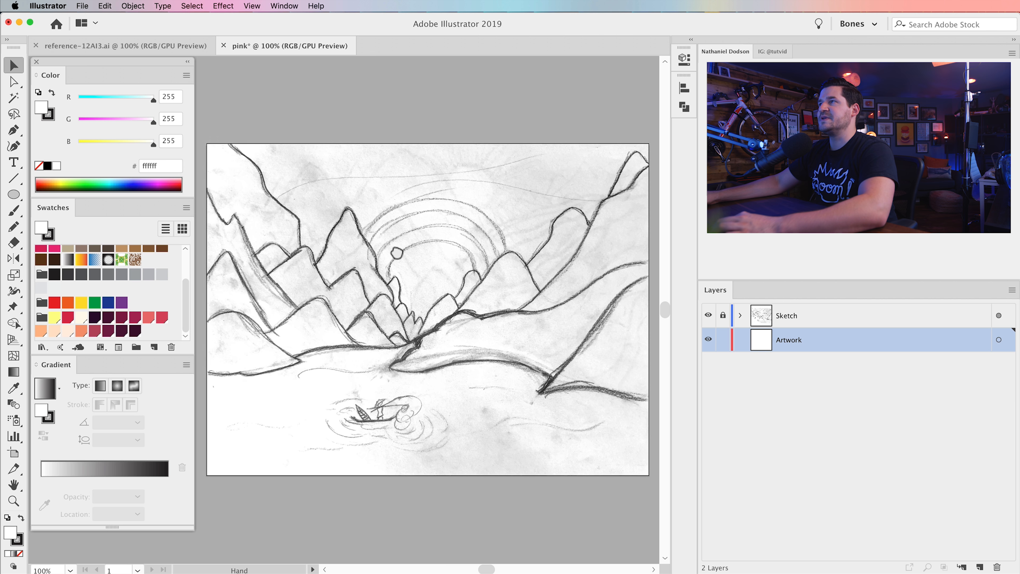
Step: Check the snapping options and draw a rectangle covering the entire artboard on the Artwork layer
drag(14, 193, 66, 198)
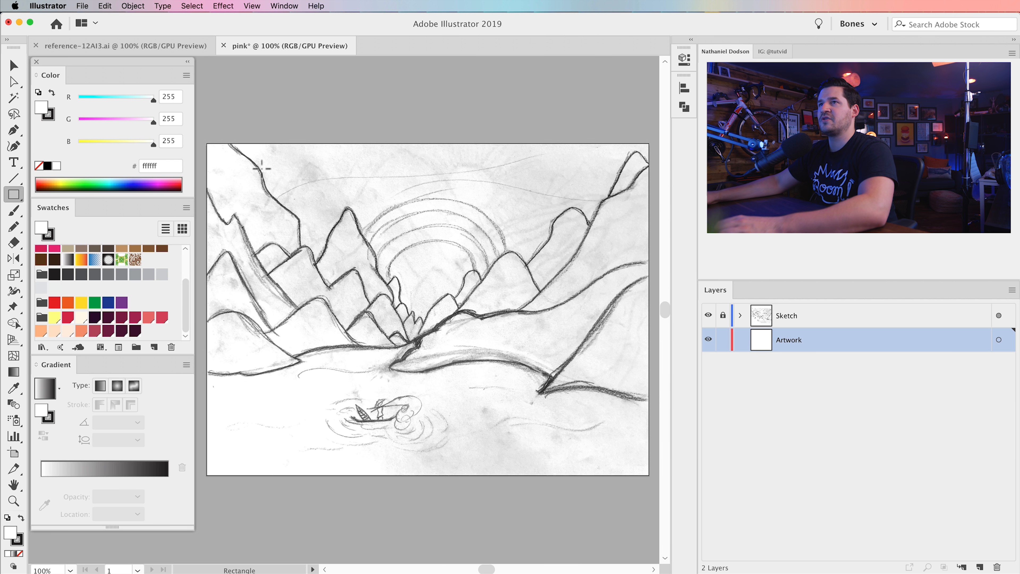
click(252, 6)
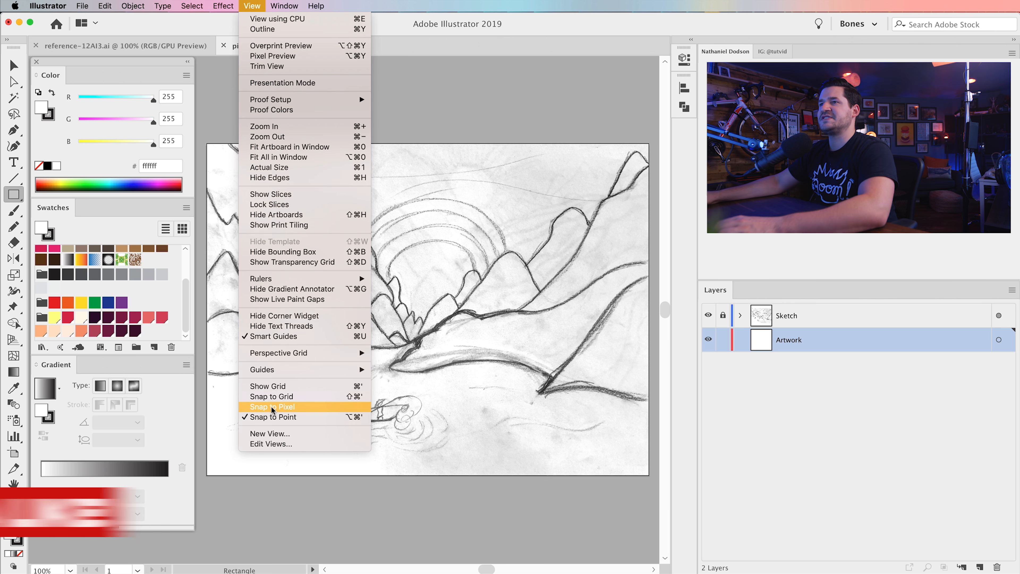
click(209, 159)
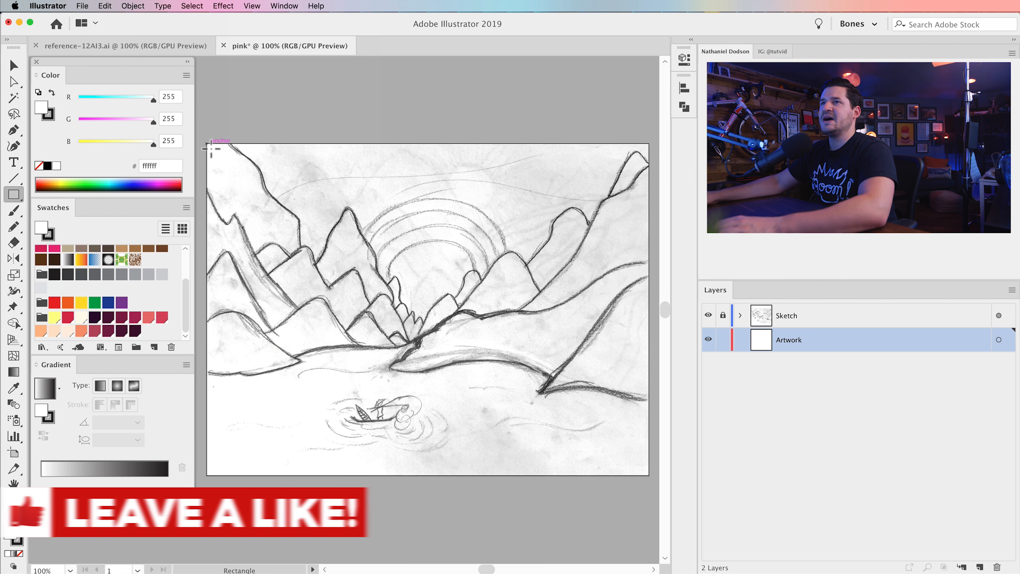
drag(207, 145, 652, 477)
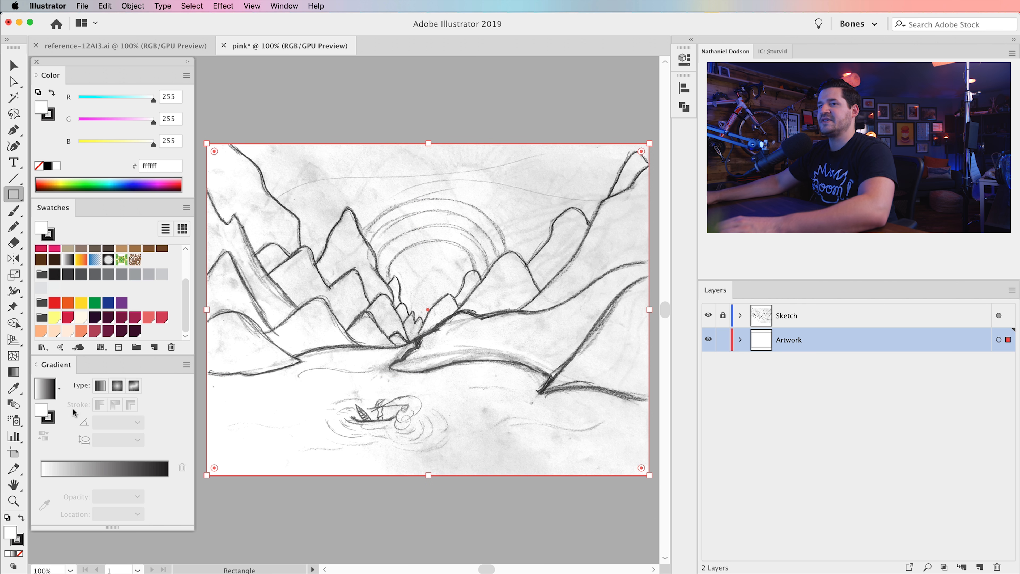
Step: Remove the background rectangle's stroke and fill it with a radial gradient
click(20, 543)
click(19, 554)
click(11, 535)
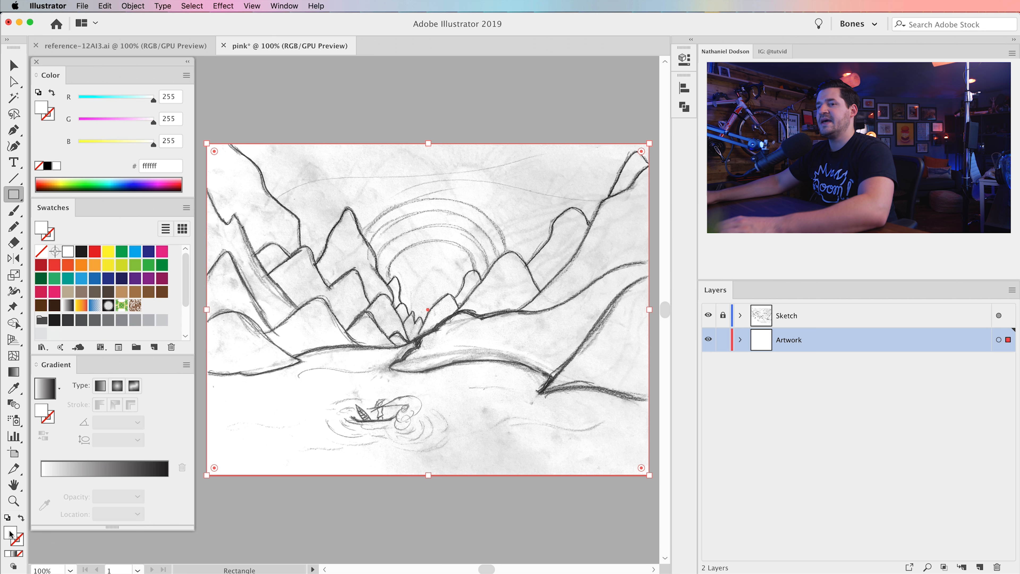
click(46, 395)
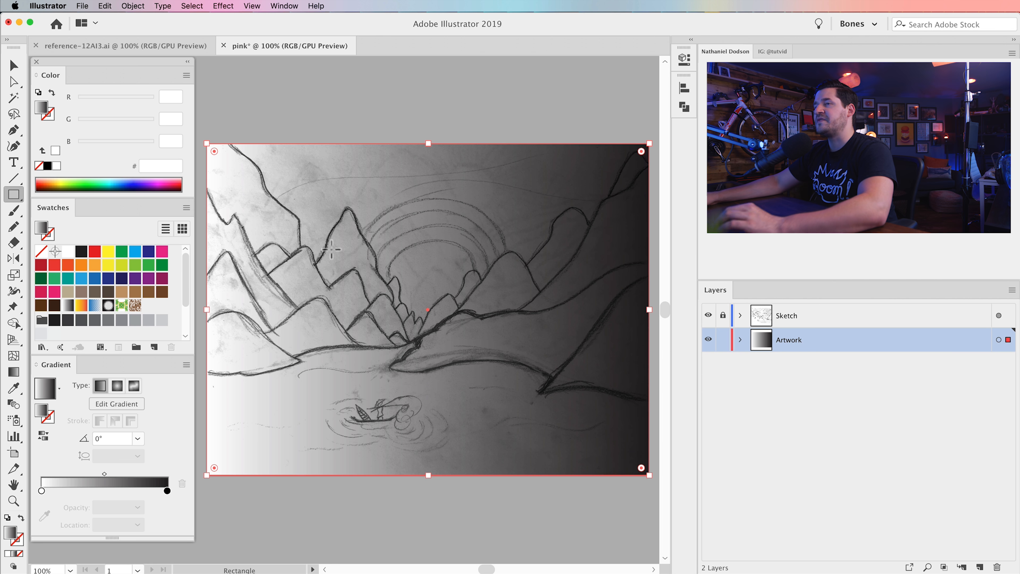
click(119, 385)
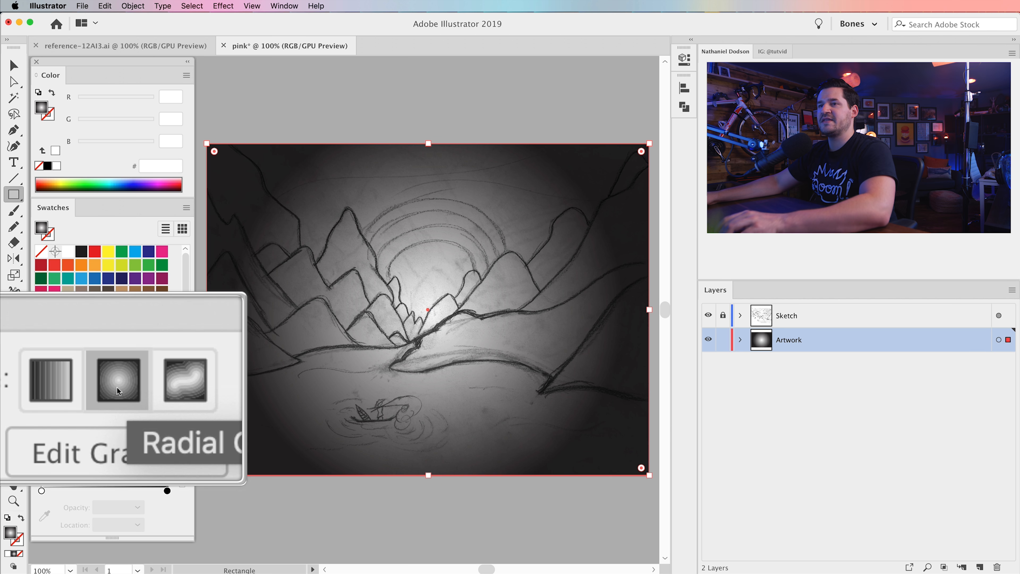
Step: Color the radial gradient's inner stop with the palette's pale yellow swatch and its outer stop with the crimson red swatch
scroll(128, 292, down, 3)
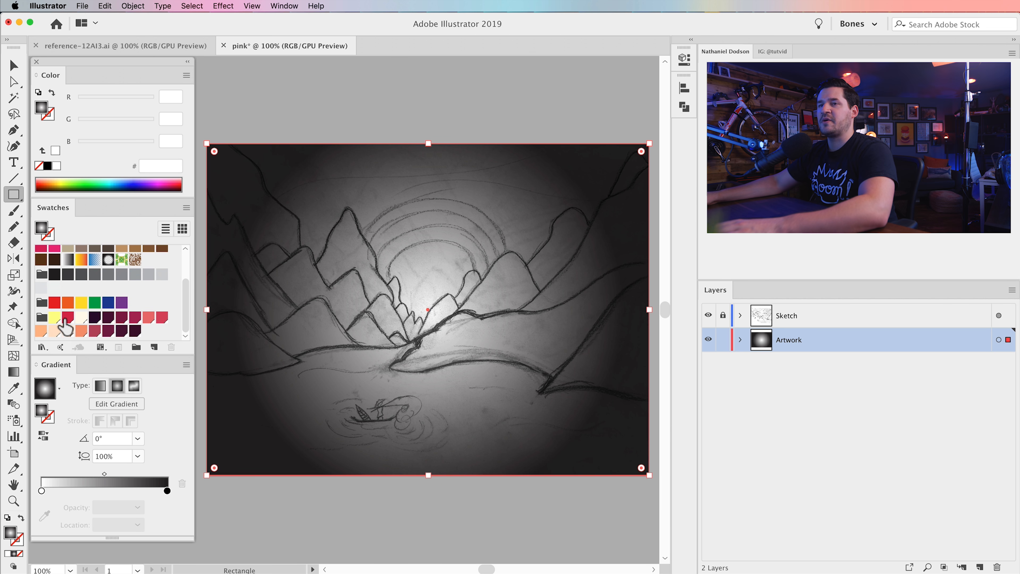
drag(58, 320, 56, 428)
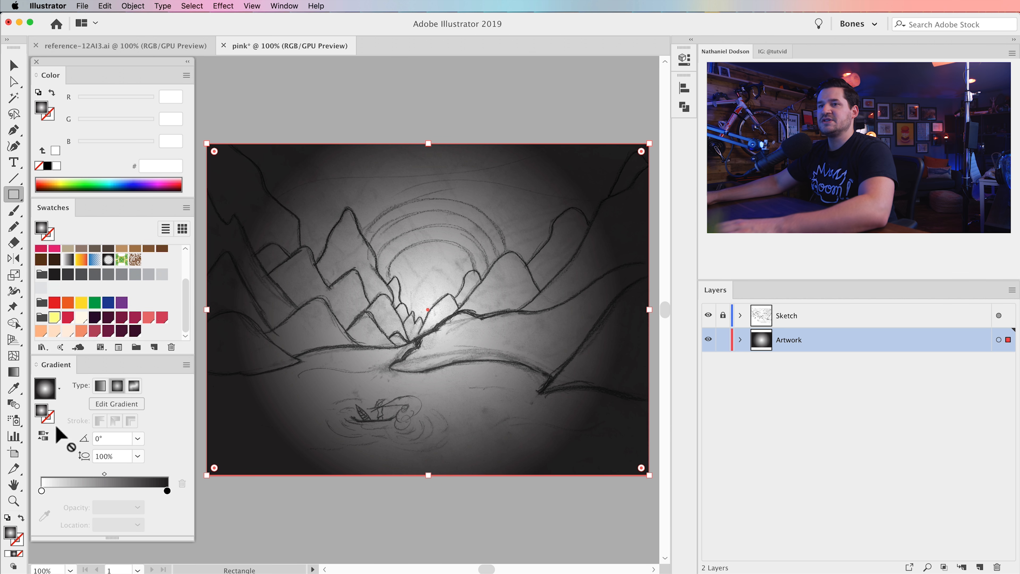
drag(42, 491, 59, 326)
click(42, 490)
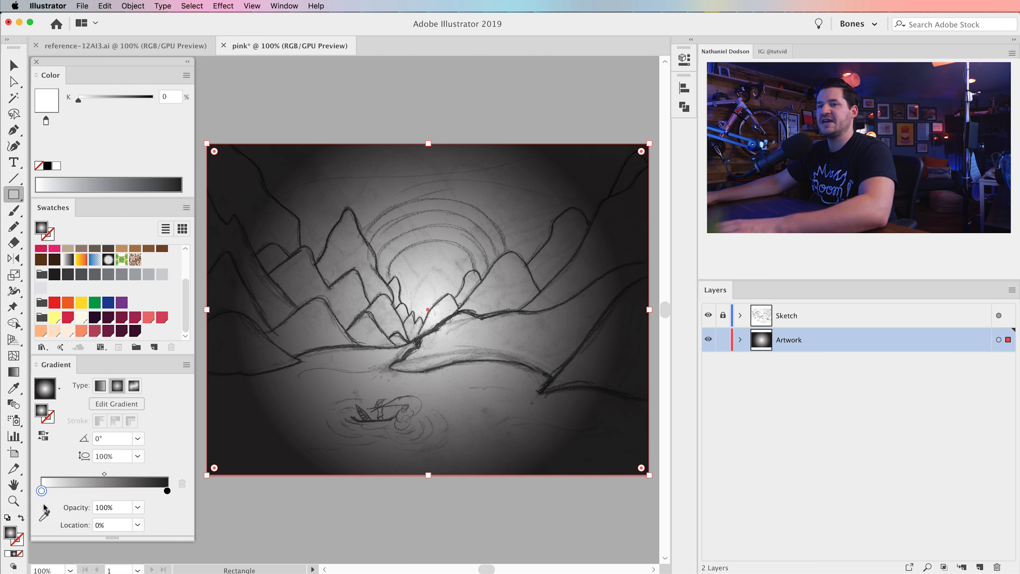
click(43, 516)
click(54, 317)
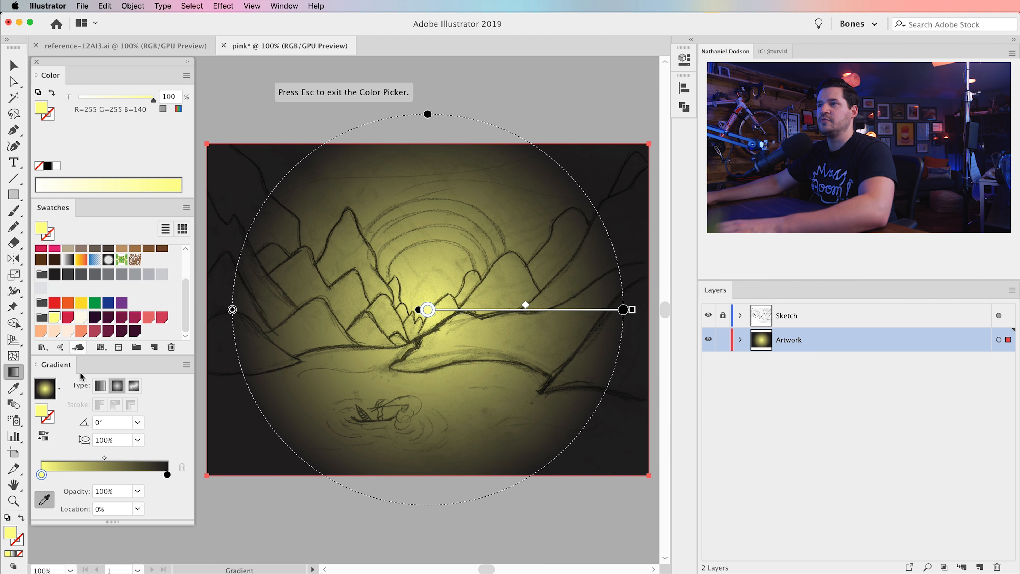
click(167, 474)
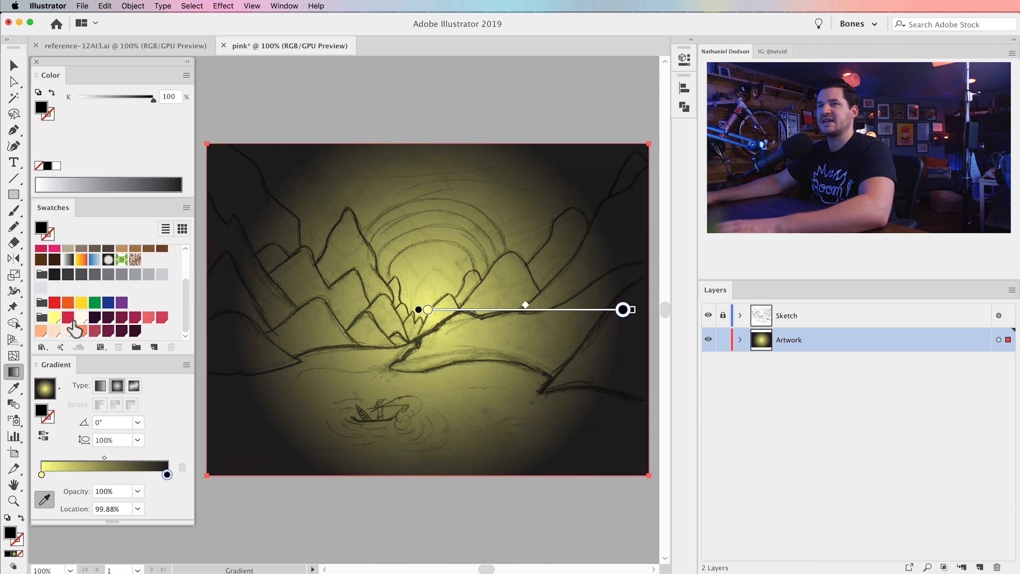
click(68, 317)
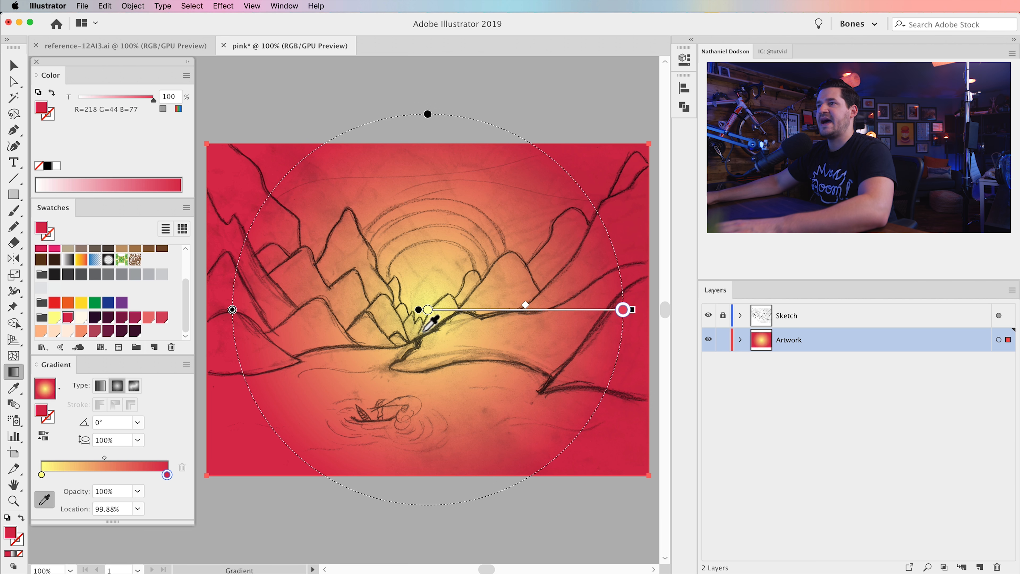
Step: Enlarge the background's radial gradient to about the artboard's width with a 126.8% aspect ratio, centered on the artboard, and deselect the rectangle
mouse_move(419, 311)
mouse_down()
mouse_move(428, 308)
mouse_move(412, 282)
mouse_move(419, 260)
mouse_up()
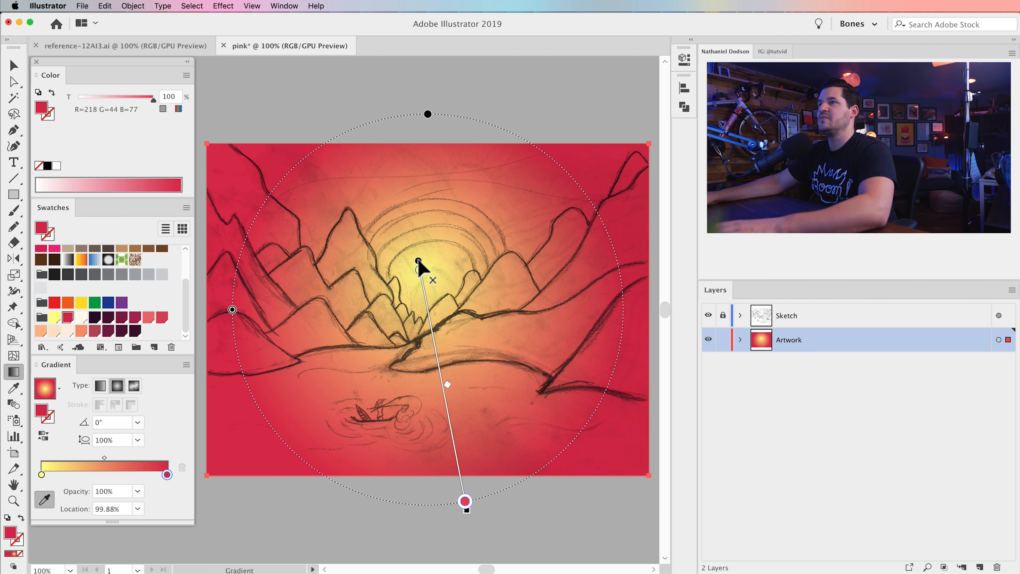
drag(428, 116, 426, 69)
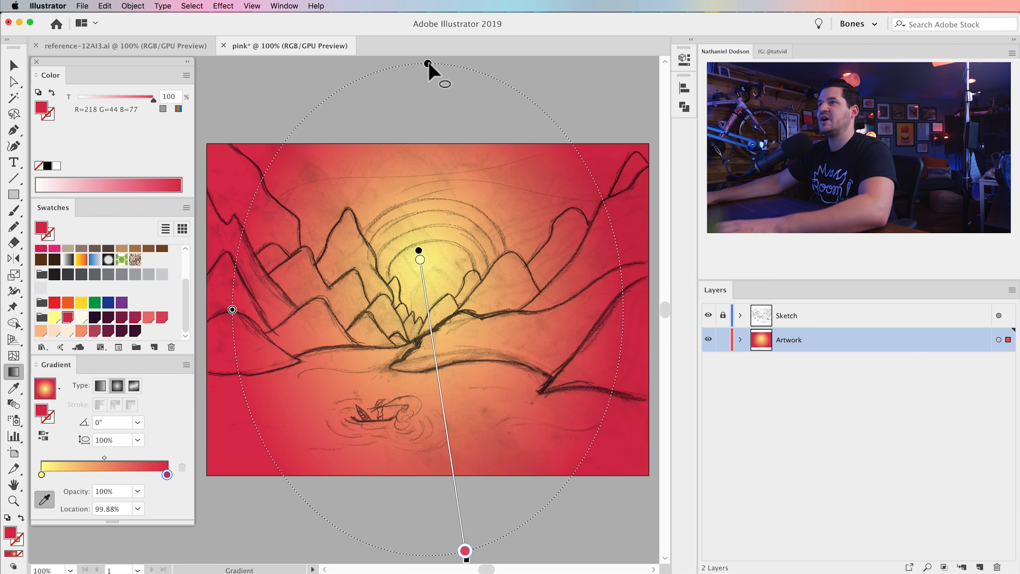
drag(231, 310, 208, 309)
drag(418, 243, 429, 300)
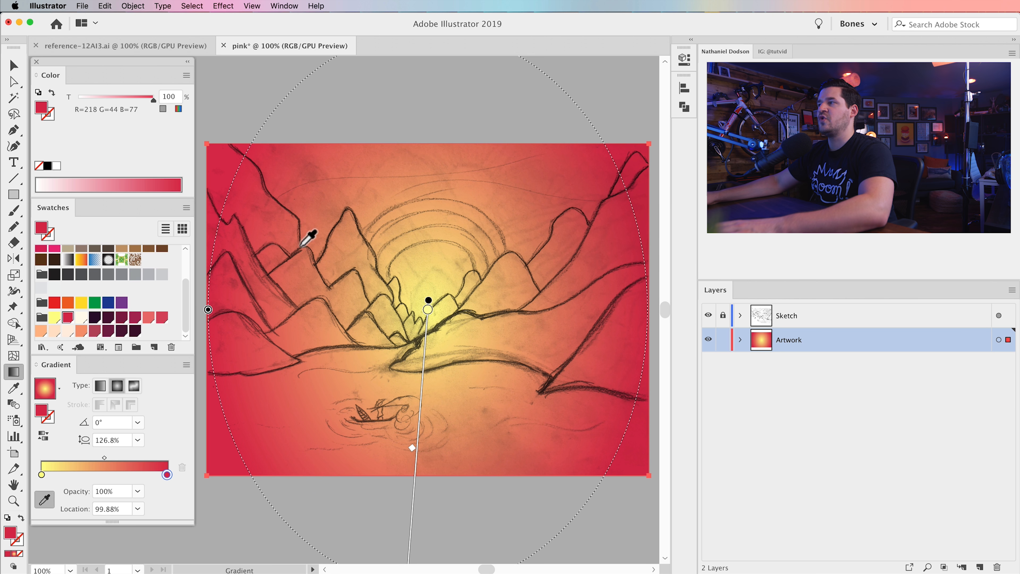
key(v)
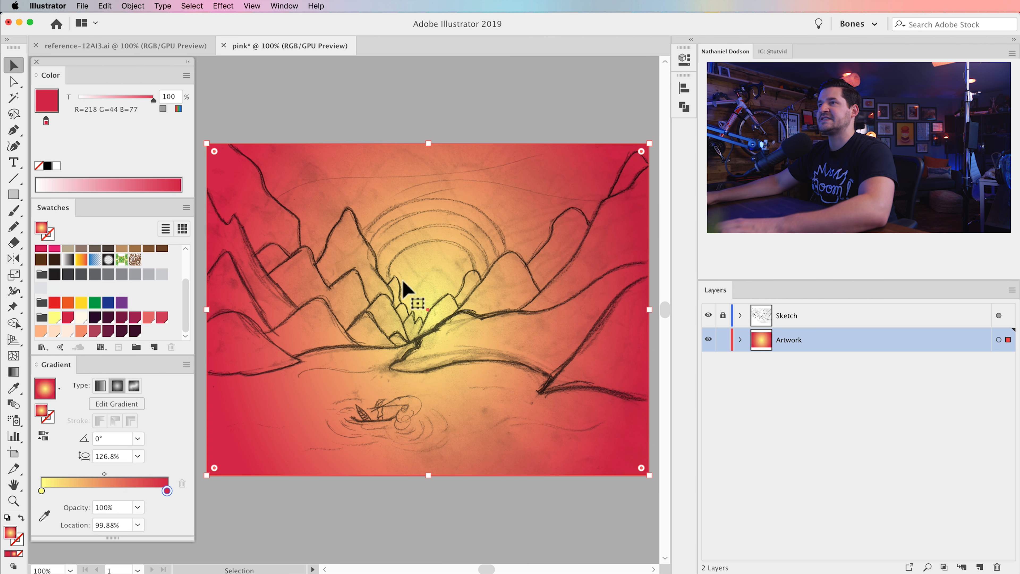
click(327, 520)
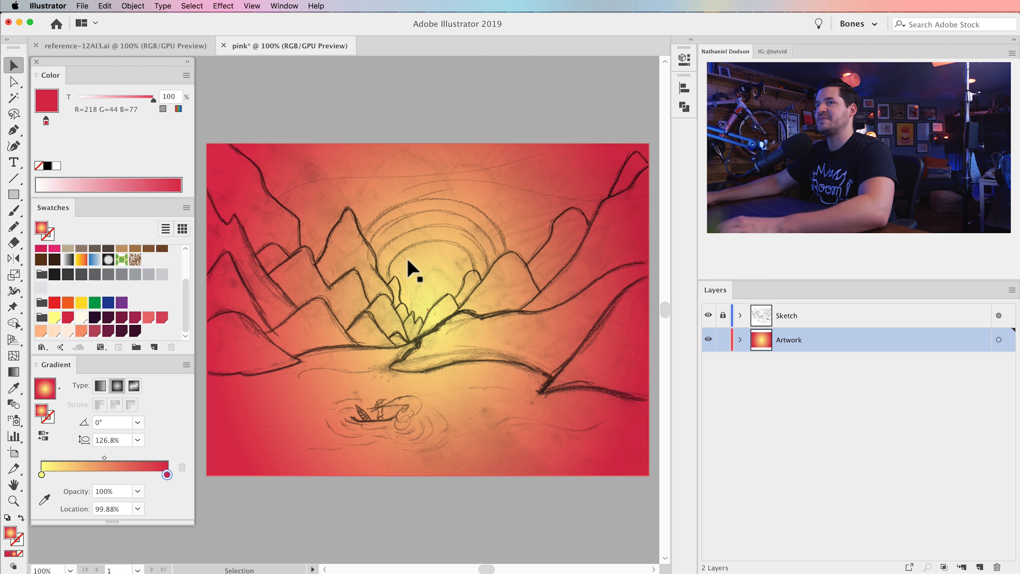
Step: Draw a circle for the sun inside the innermost sketched arc, between the mountain slopes
drag(14, 194, 102, 228)
drag(388, 243, 445, 324)
key(v)
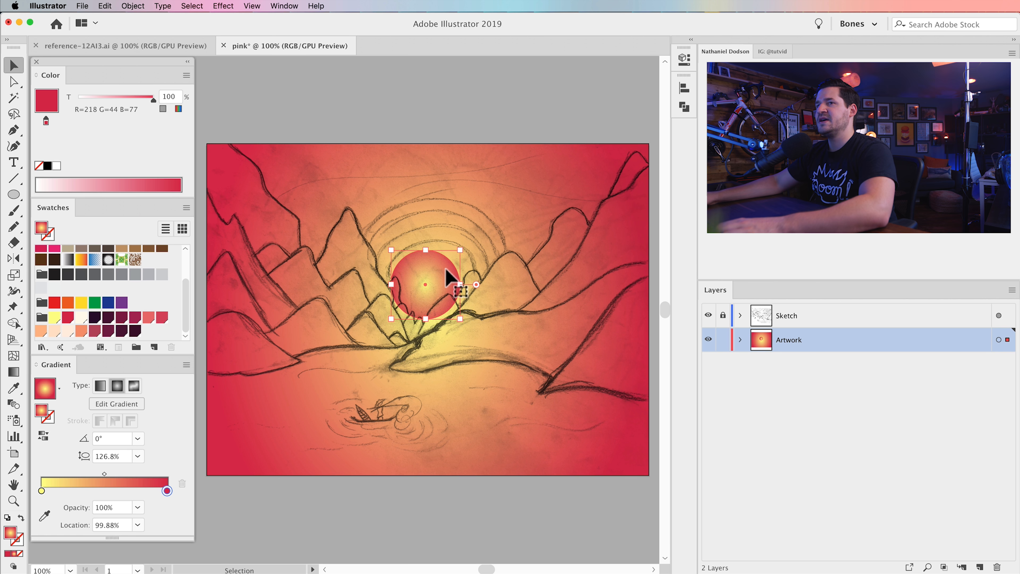
Step: Fill the sun circle with the palette's cream swatch and set its opacity to 80%
click(81, 317)
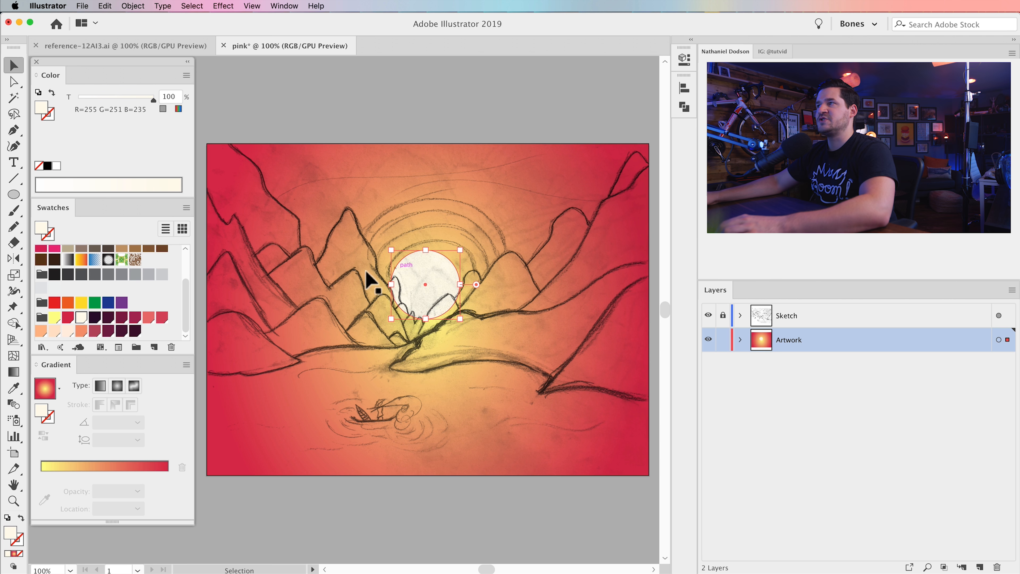
click(684, 59)
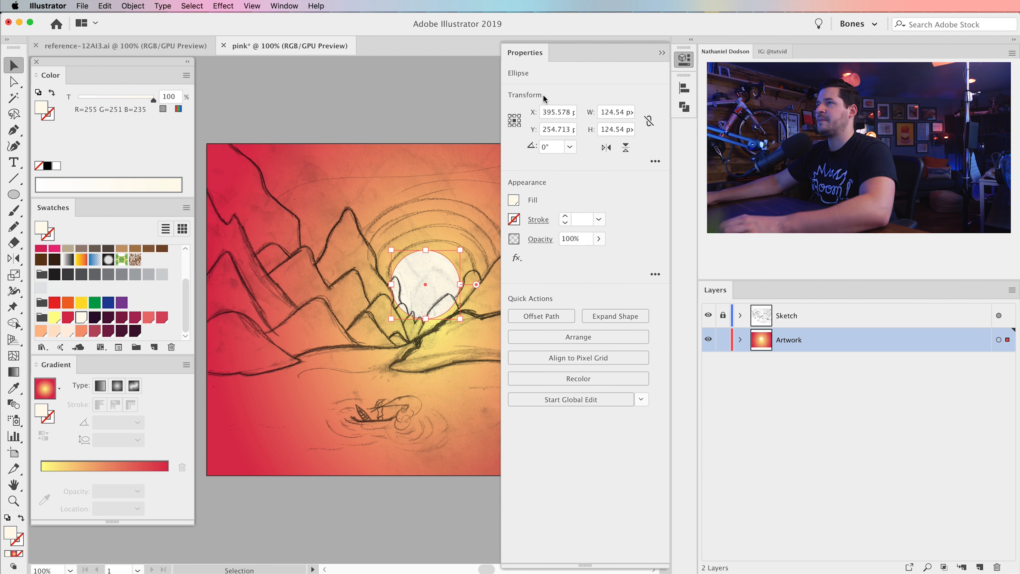
click(583, 238)
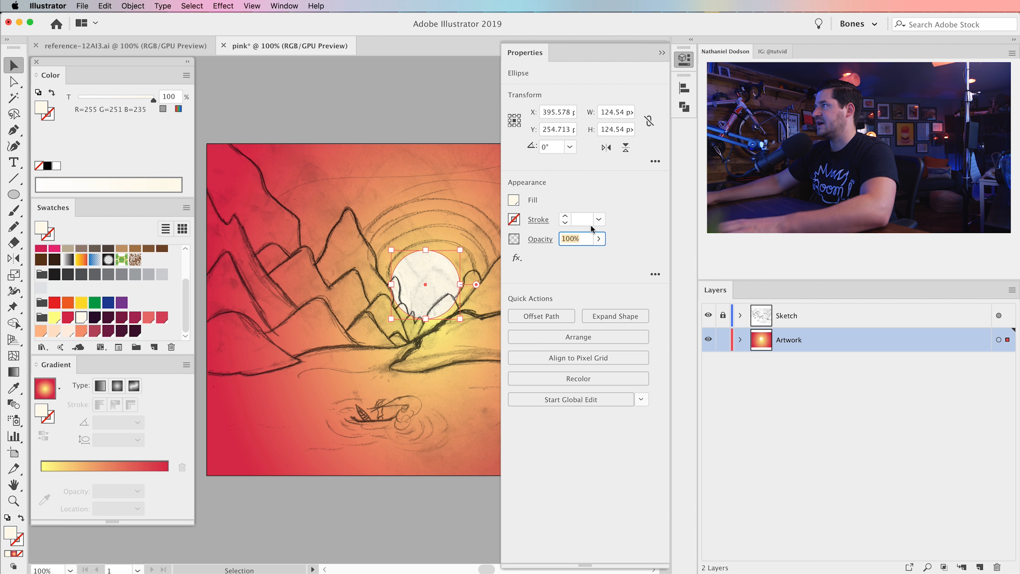
text(80)
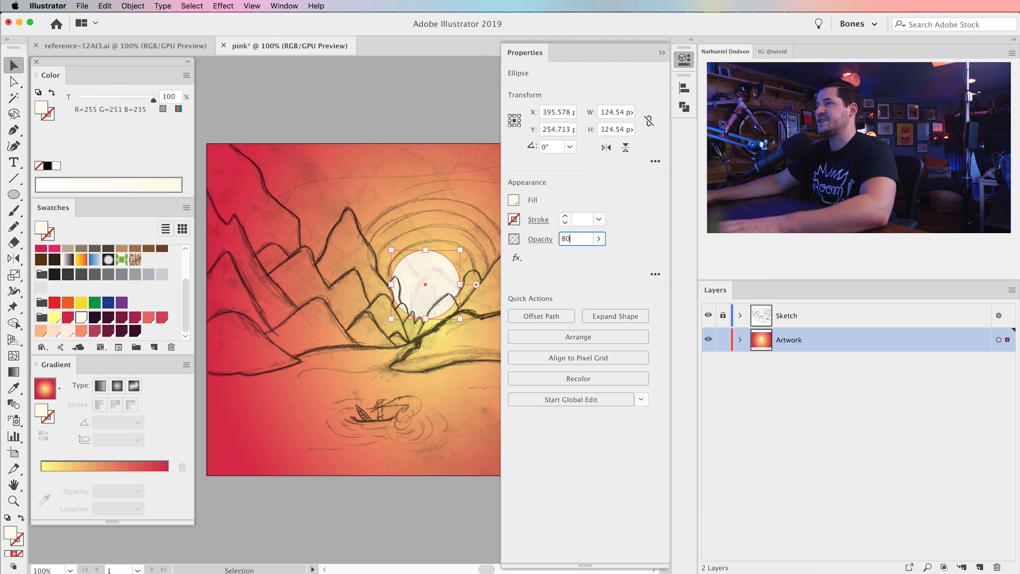
key(Tab)
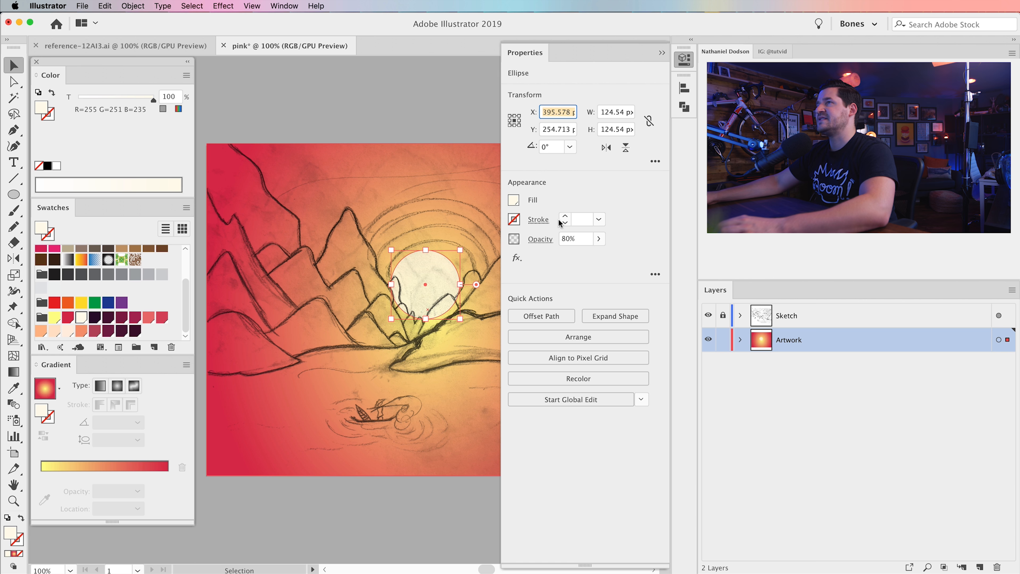
click(678, 61)
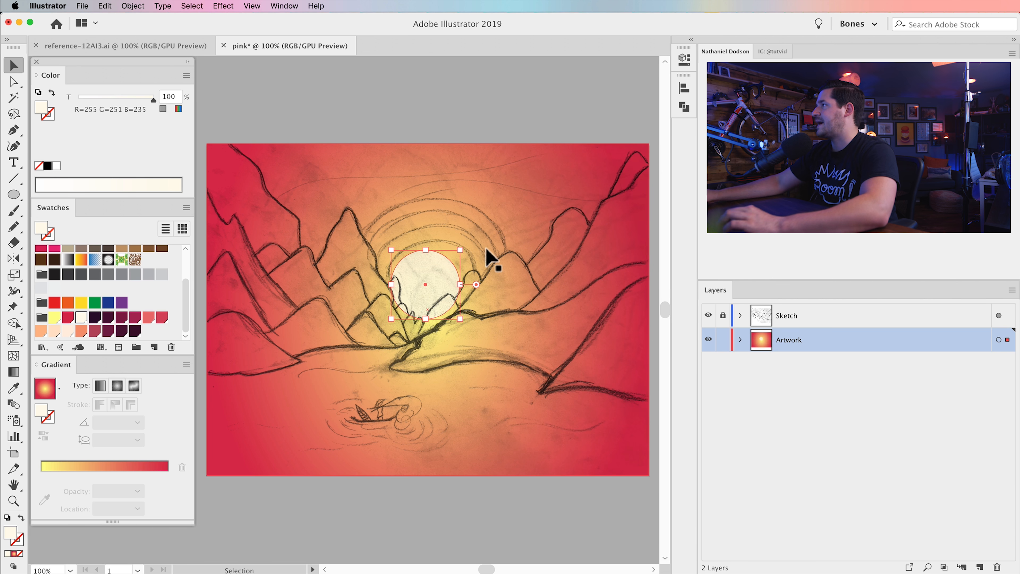
Step: Offset the sun circle's path outward by 20 px with miter joins and set the new circle's opacity to 65%
click(132, 6)
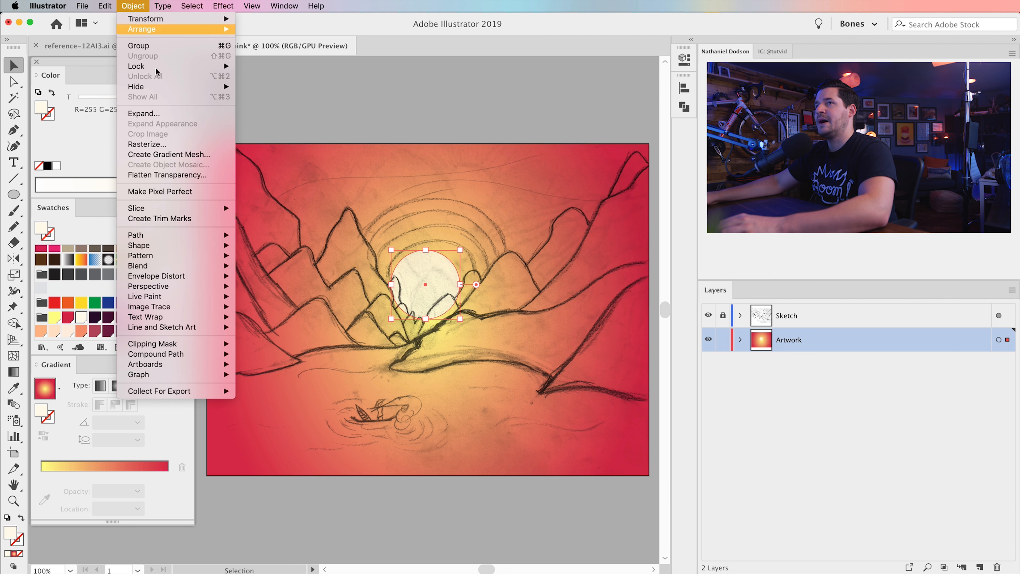
mouse_move(179, 240)
click(271, 278)
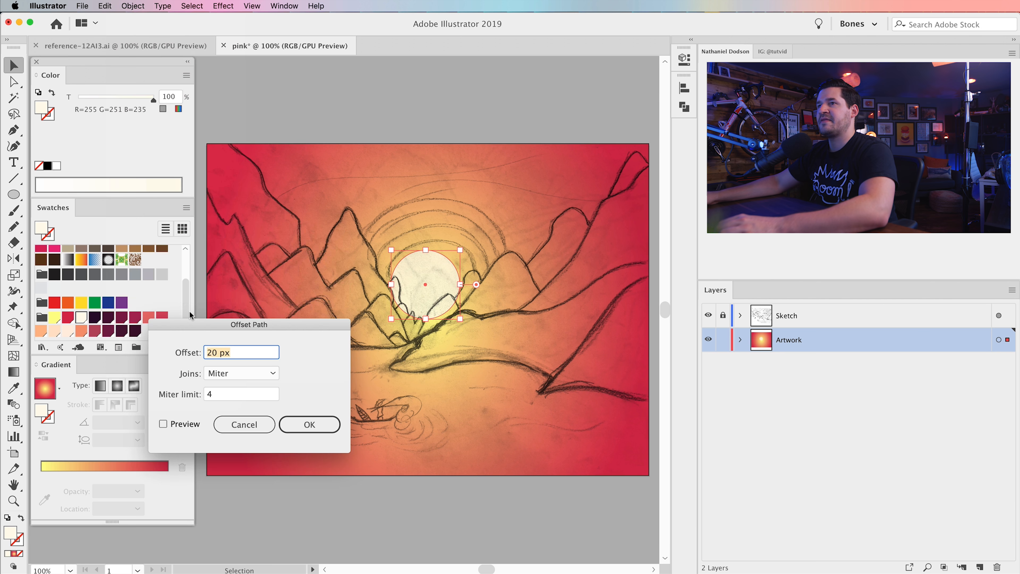
click(163, 425)
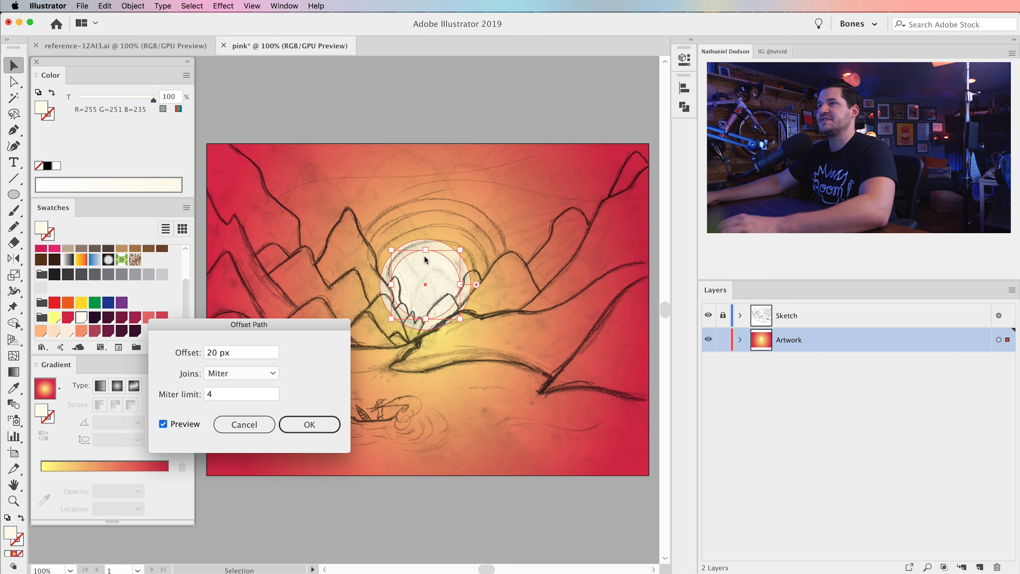
click(311, 425)
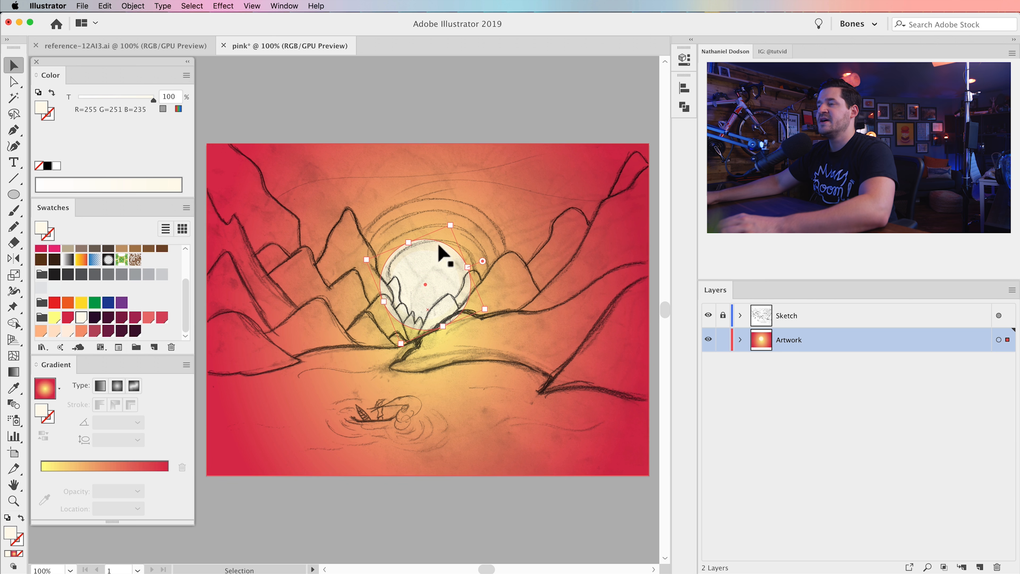
click(684, 59)
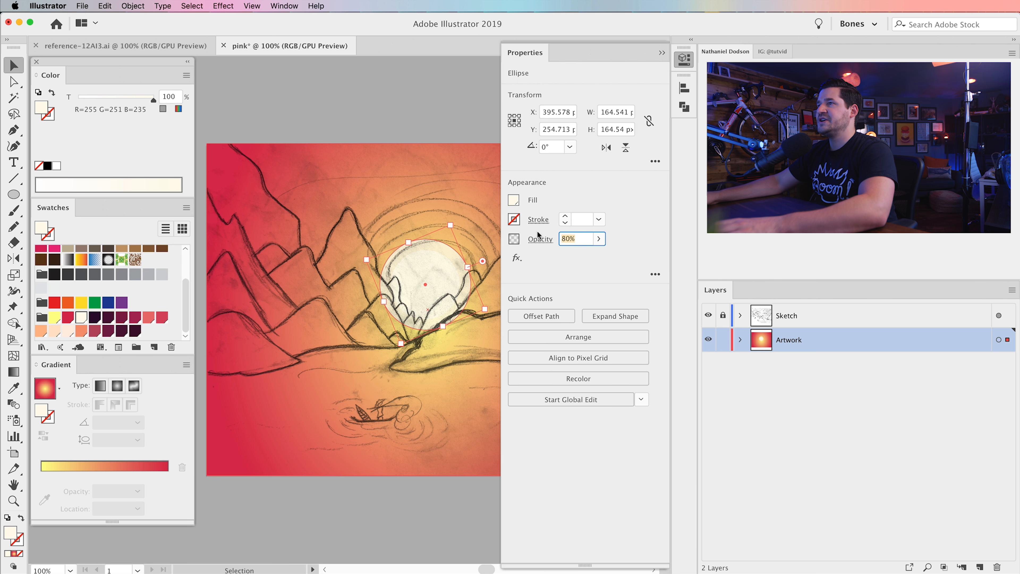
text(65)
key(Return)
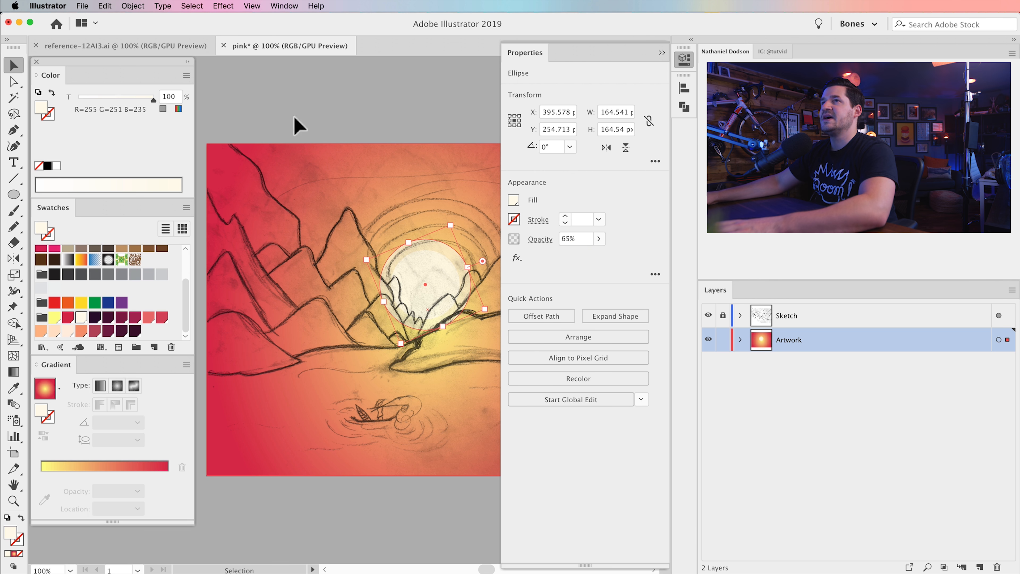
Step: Offset the 65% circle outward by another 20 px and set the resulting circle's opacity to 50%
click(133, 6)
mouse_move(157, 238)
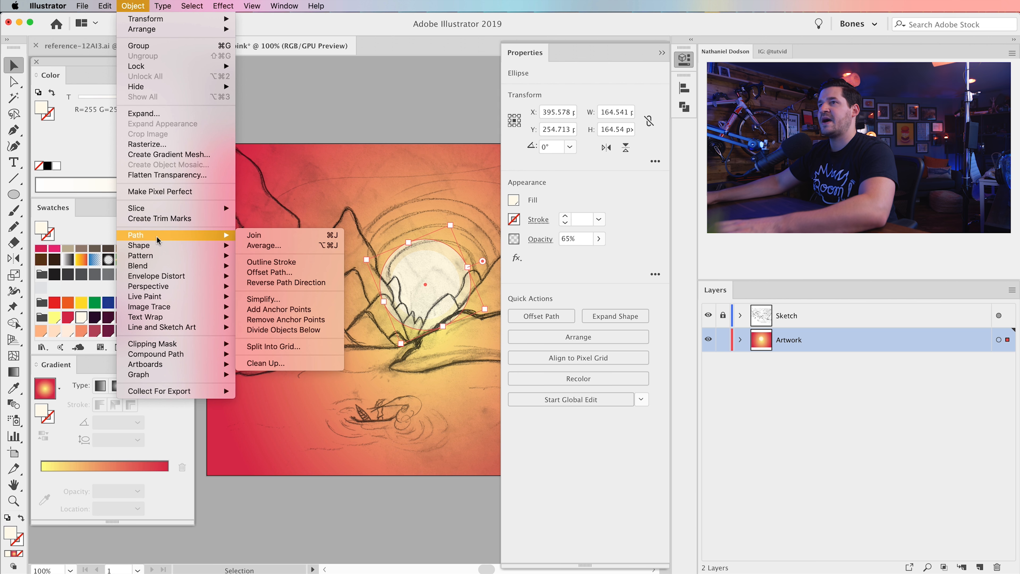
click(282, 273)
click(315, 426)
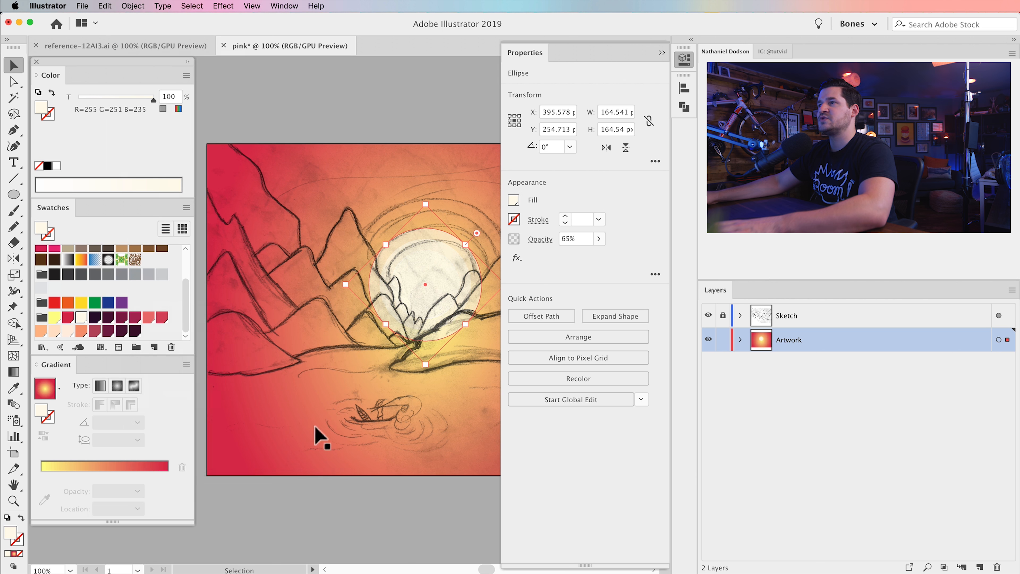
text(50)
key(Tab)
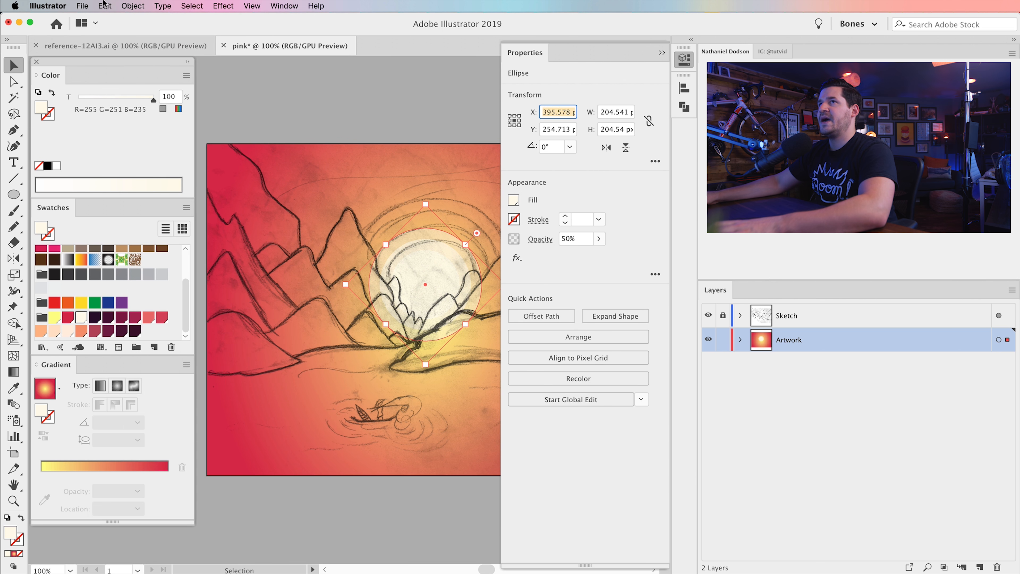
Step: Offset the 50% circle outward by another 20 px and set the resulting circle's opacity to 35%
click(133, 5)
mouse_move(175, 237)
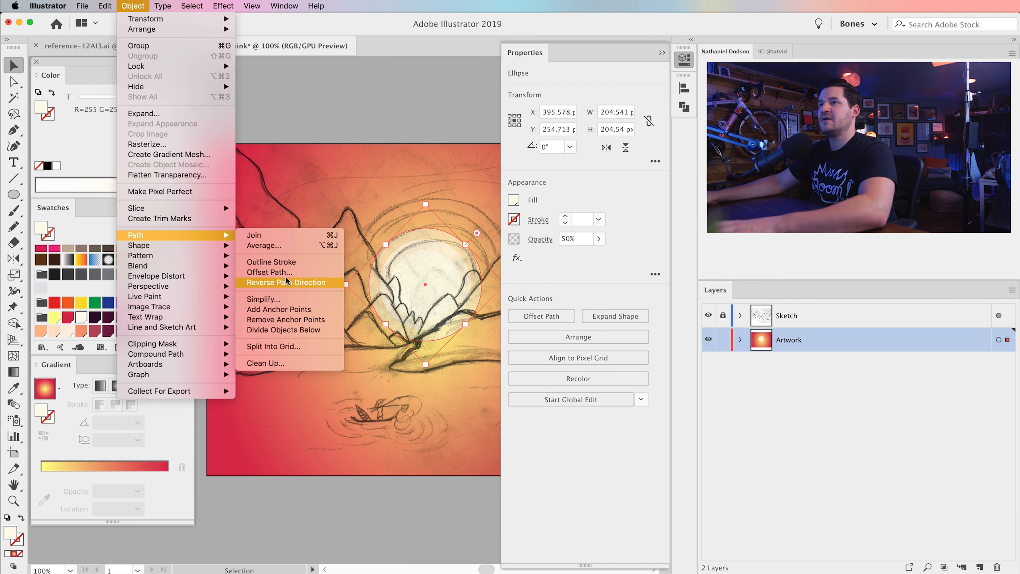
click(270, 272)
click(324, 429)
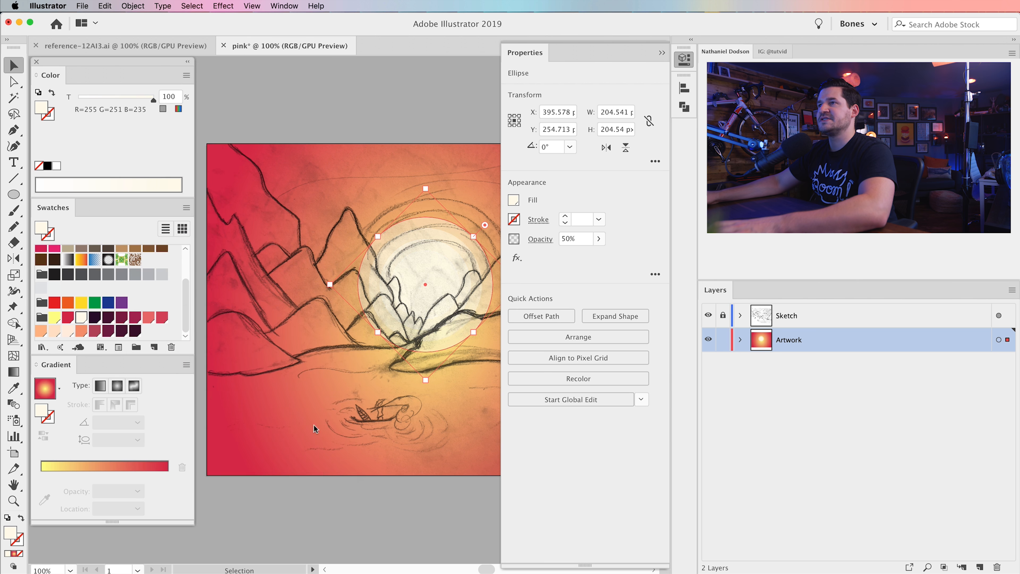
text(35)
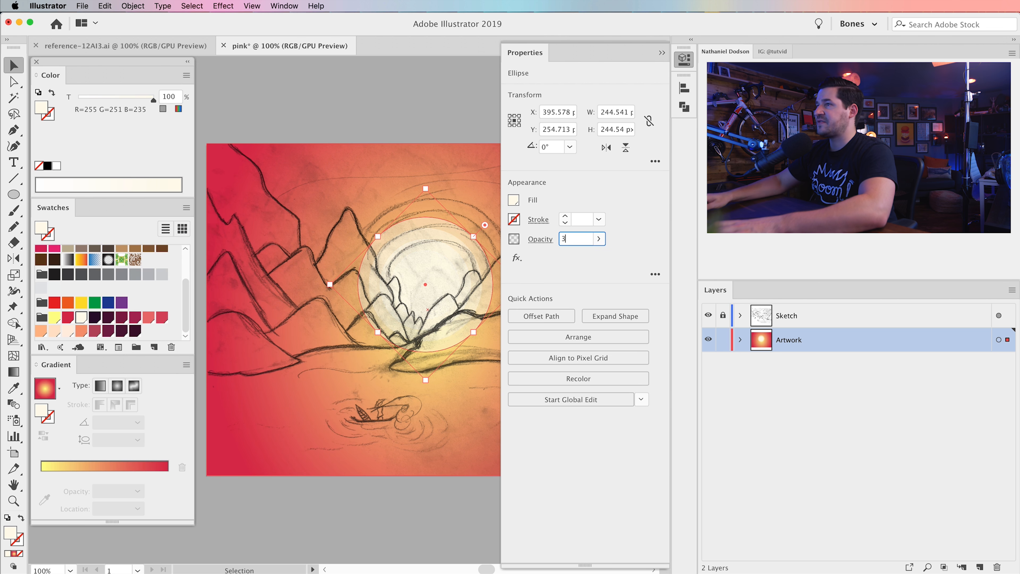
key(Tab)
Step: Offset the 35% circle outward by another 20 px and set the resulting circle's opacity to 20%
click(138, 5)
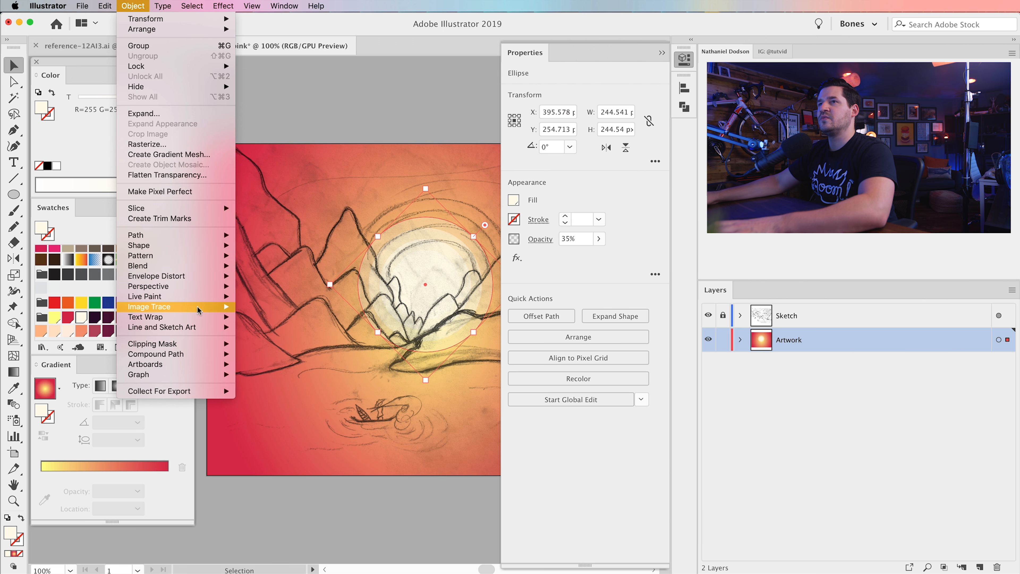
mouse_move(202, 237)
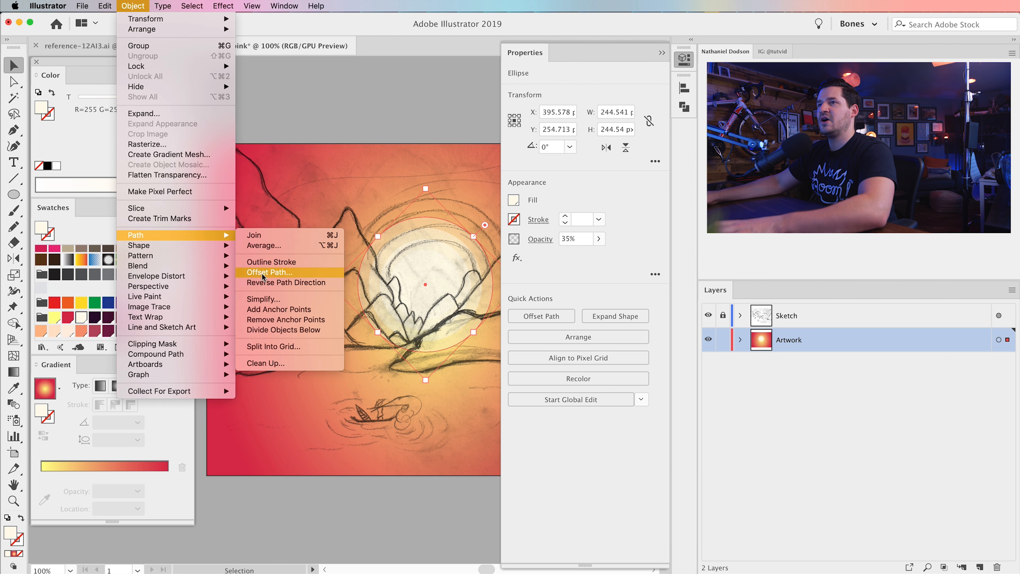
click(269, 272)
click(330, 430)
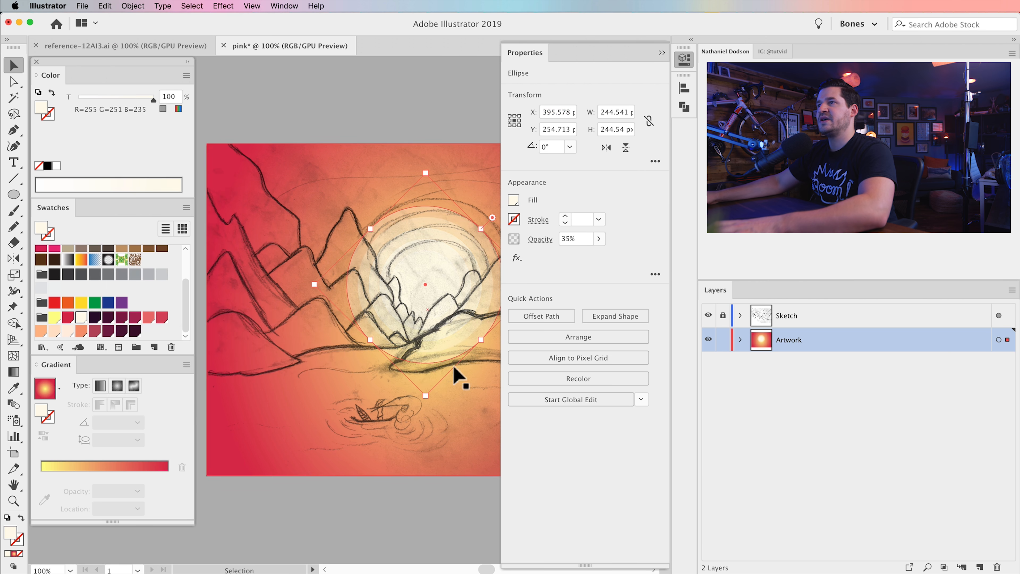
text(20)
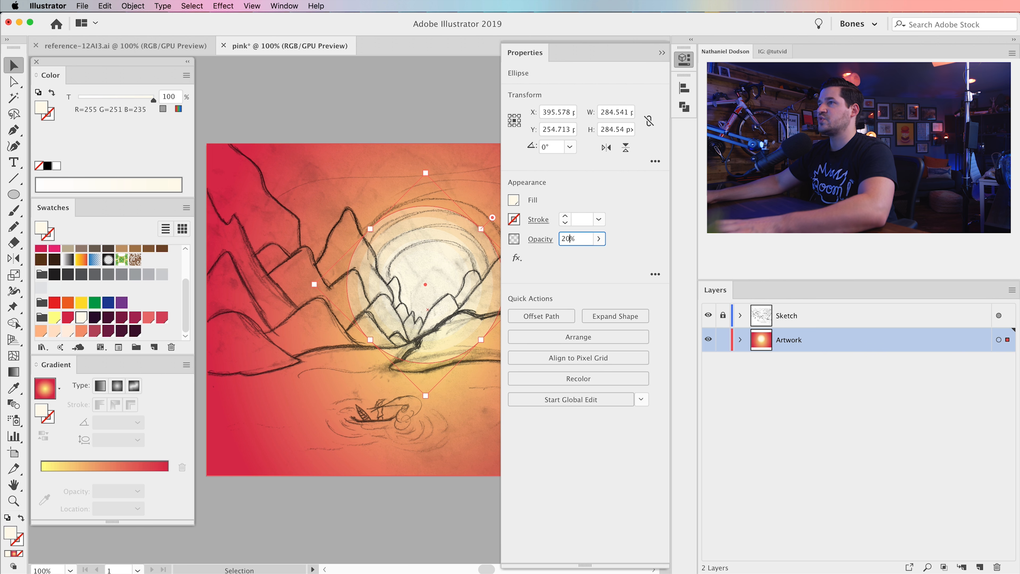
key(Tab)
Step: Offset the 20% circle outward by another 20 px and set the outermost circle's opacity to 5%
click(133, 5)
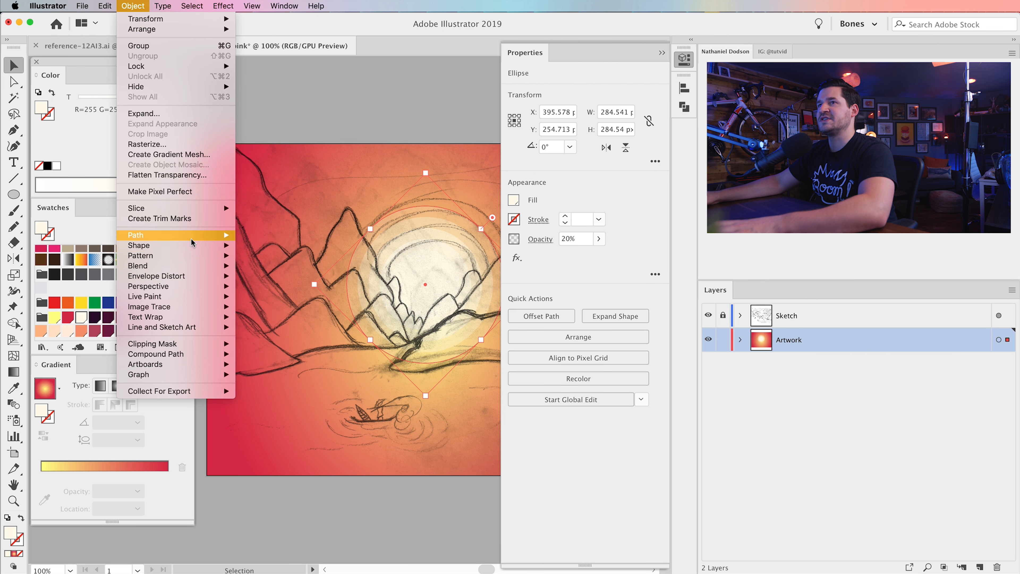
mouse_move(192, 235)
click(269, 272)
click(309, 427)
double_click(576, 240)
text(5)
key(Tab)
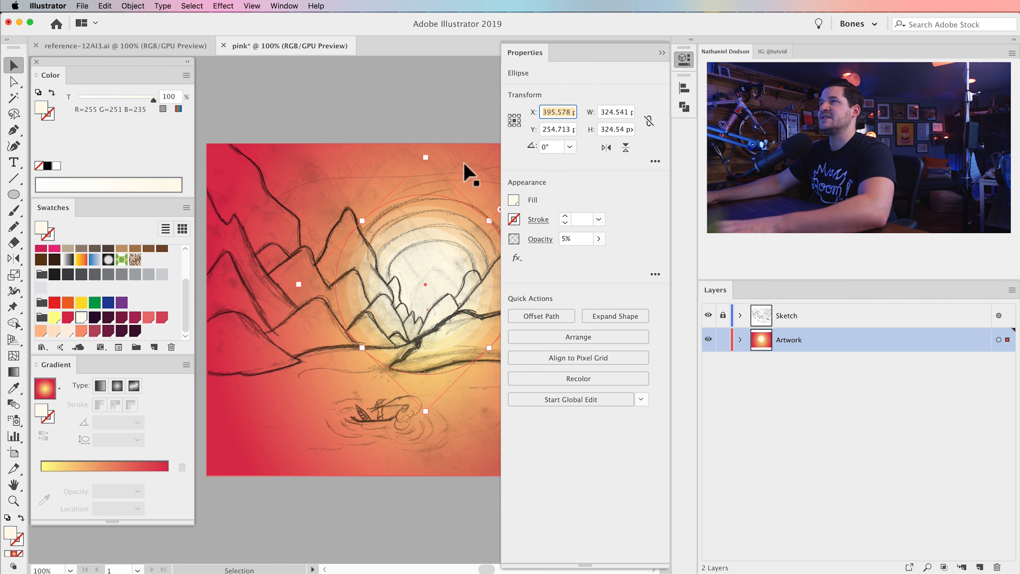
Step: Hide the Sketch layer and deselect the artwork to view the sun's glow rings on their own
click(685, 60)
click(795, 375)
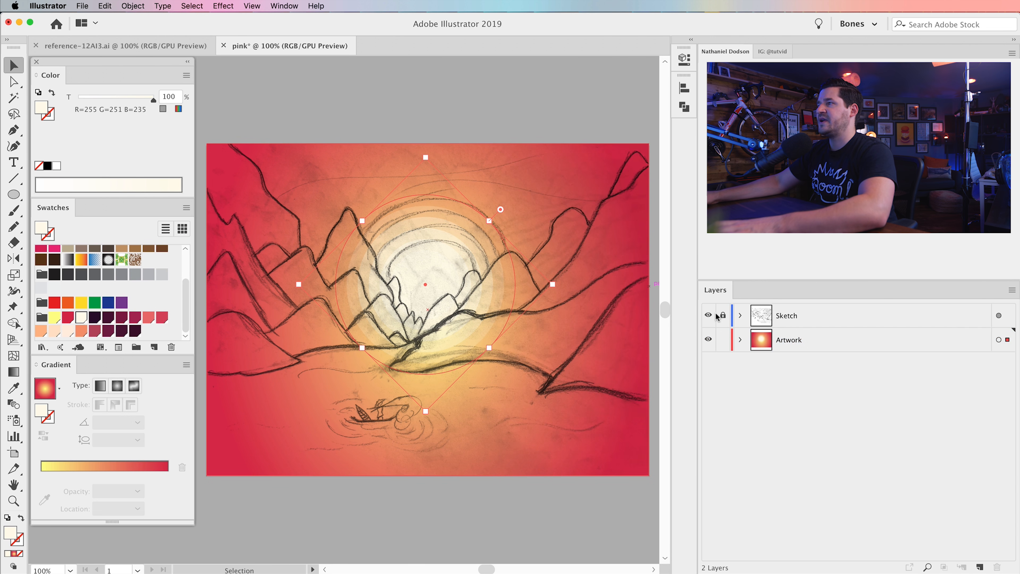
click(709, 315)
click(462, 547)
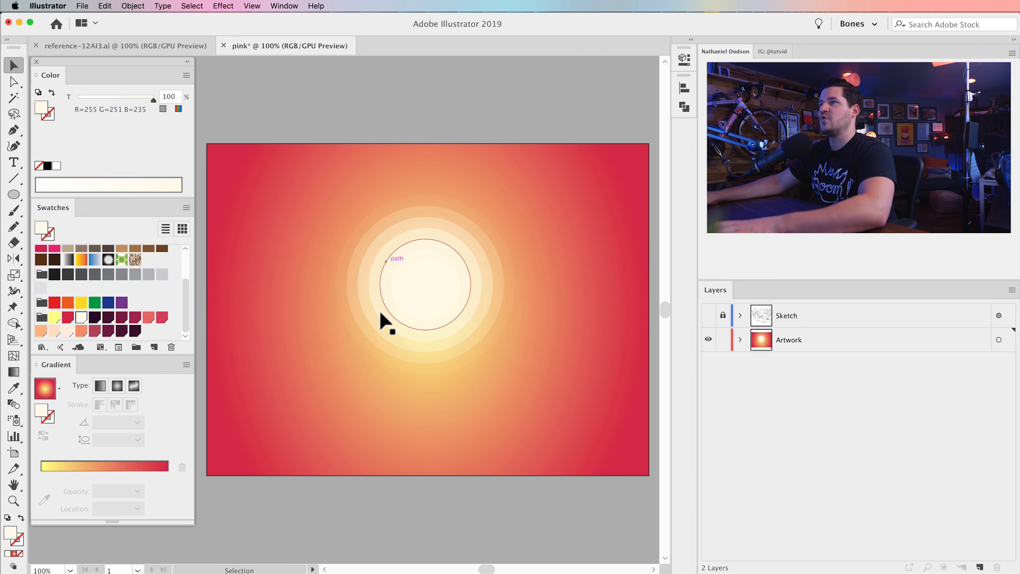
Step: Group all the concentric sun circles, leaving out the background rectangle, and name the group Sun
click(740, 340)
drag(387, 95, 462, 522)
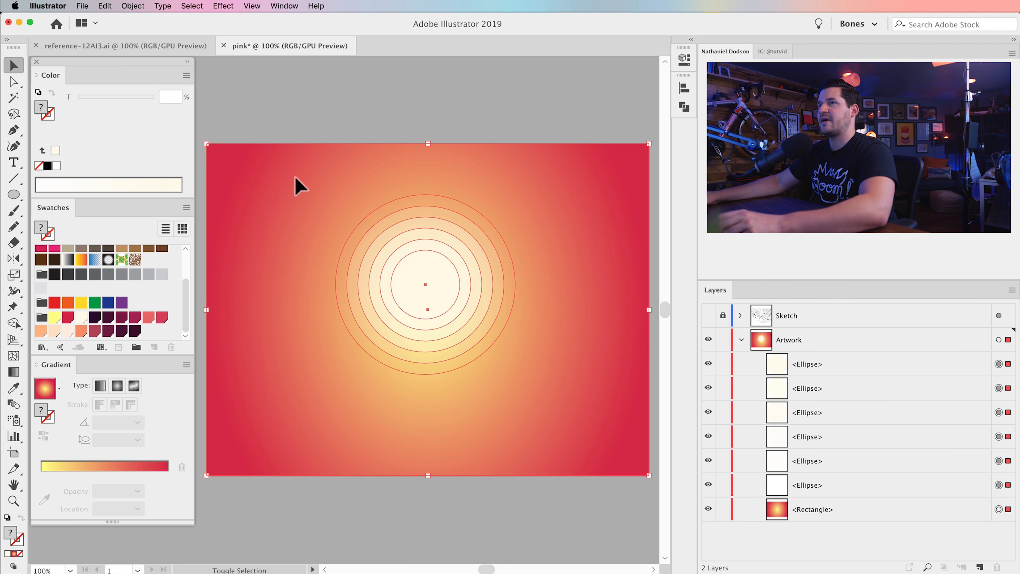
shift+click(246, 164)
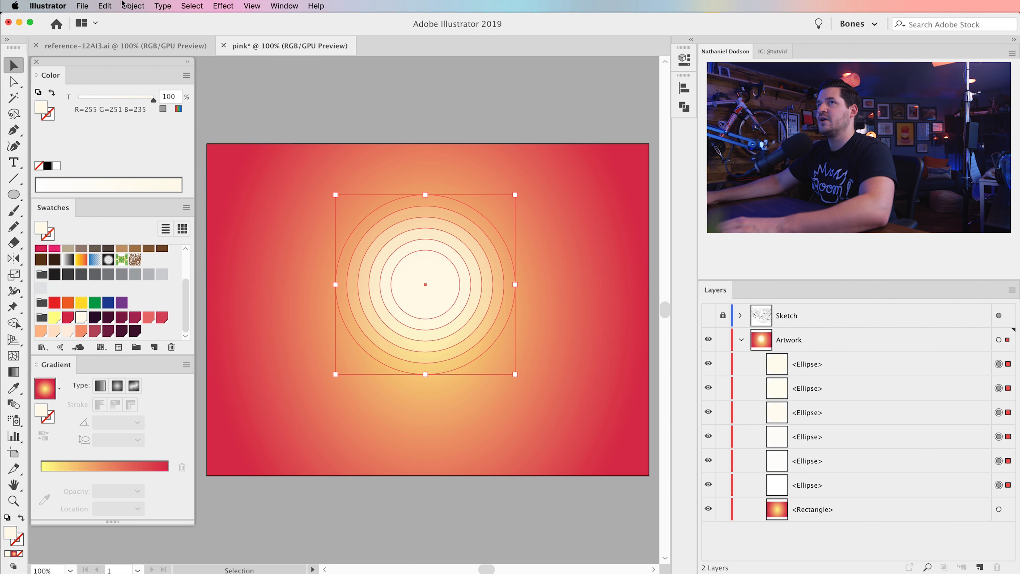
click(132, 5)
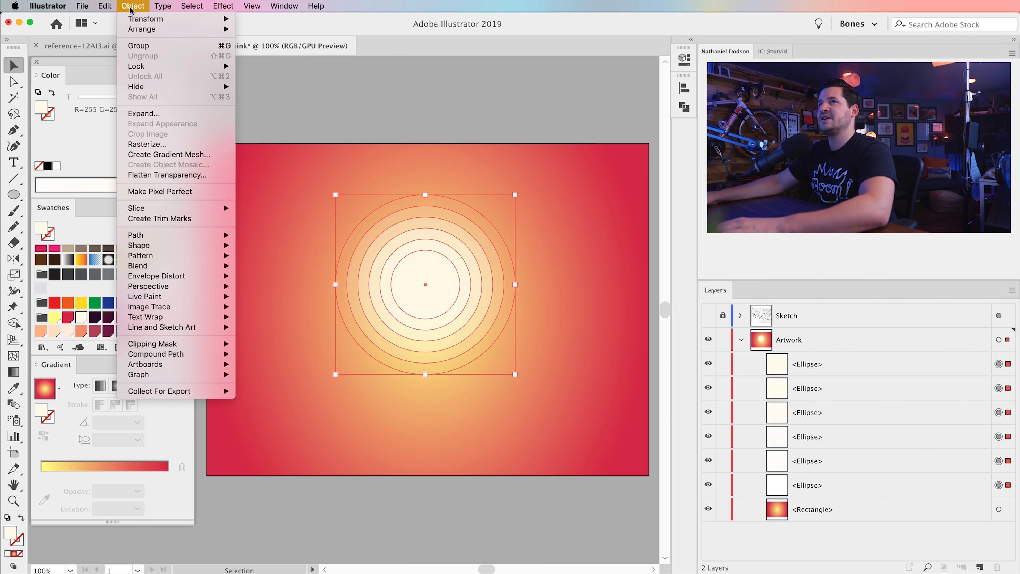
click(154, 44)
double_click(810, 365)
text(Sun)
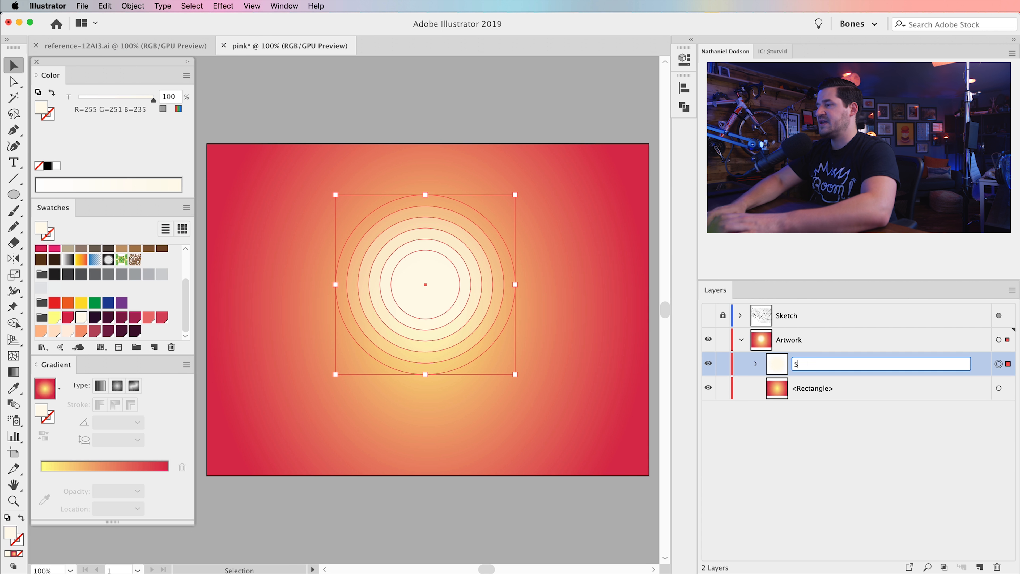
key(Return)
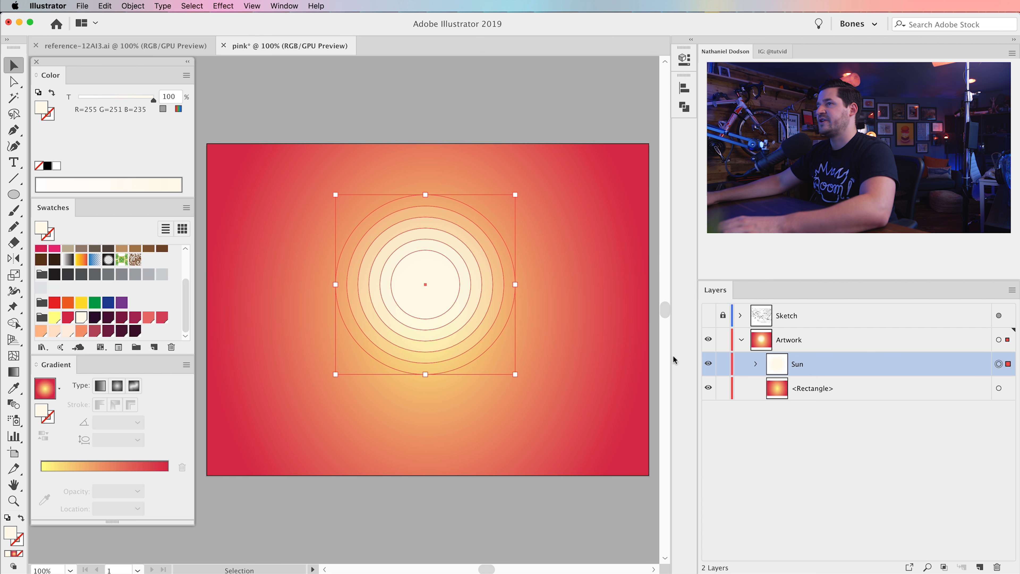
Step: Show the Sketch layer again and deselect the Sun group
click(707, 316)
click(419, 519)
drag(425, 236, 480, 273)
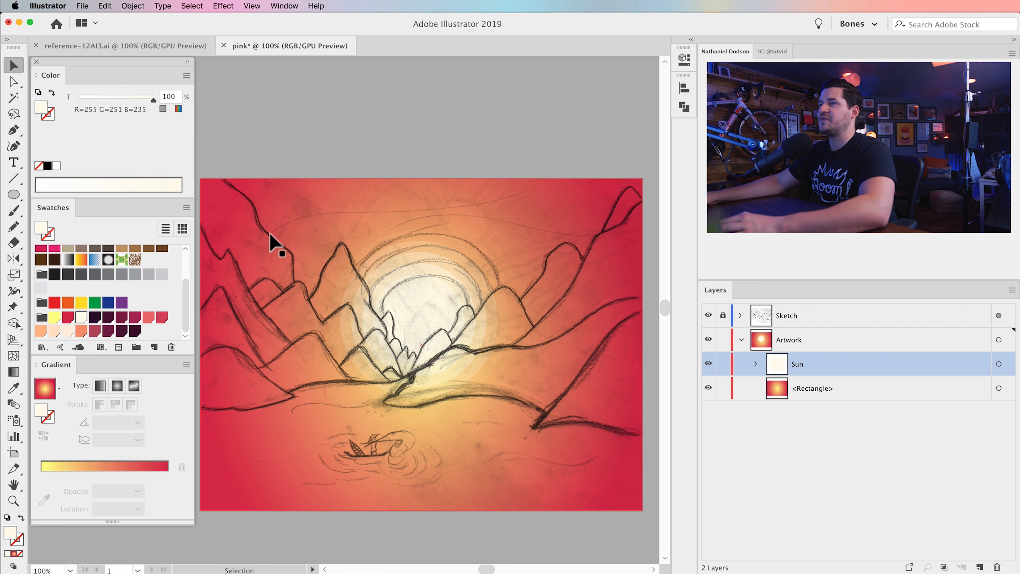
Step: Trace the upper wavy cloud line of the sketch's sky with the Curvature tool, from the far-left mountains to the far-right peak
click(14, 147)
drag(307, 267, 363, 250)
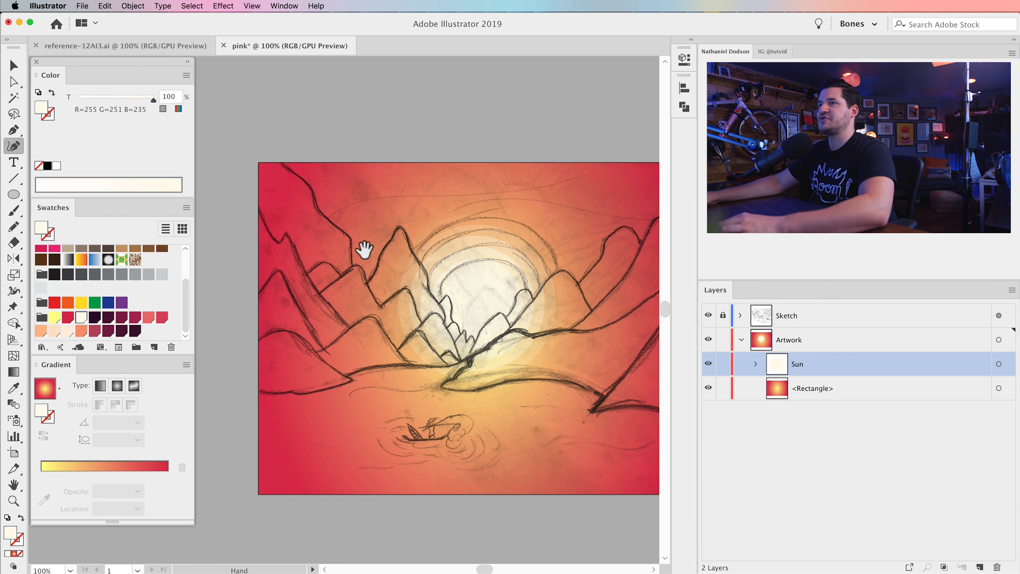
click(273, 229)
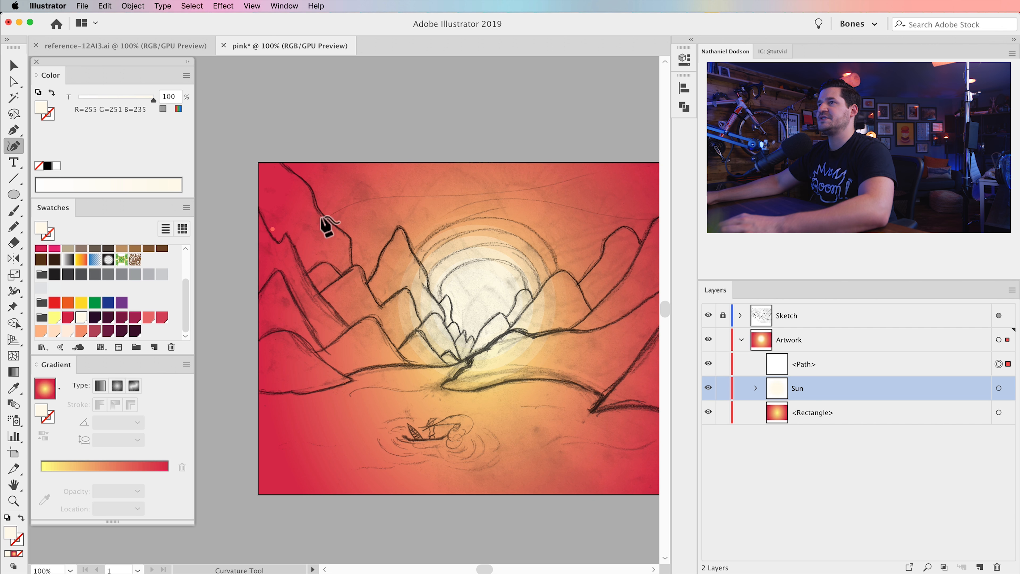
click(424, 186)
click(546, 204)
drag(564, 214, 428, 213)
click(508, 184)
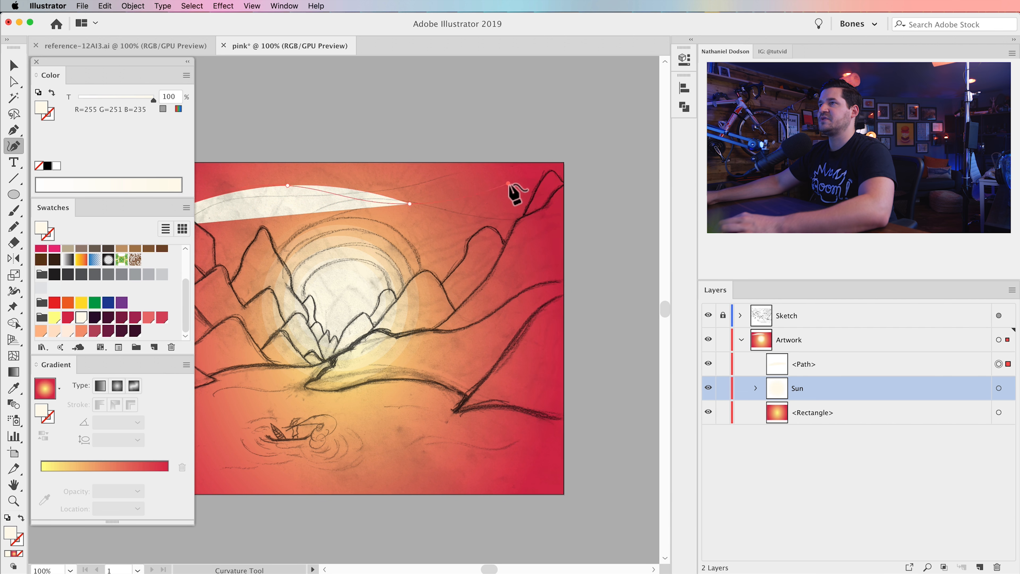
Step: Continue the curve around the outside of the artboard, below its bottom edge, and close it into a filled sky shape
click(618, 239)
click(587, 520)
drag(422, 443, 689, 442)
click(343, 504)
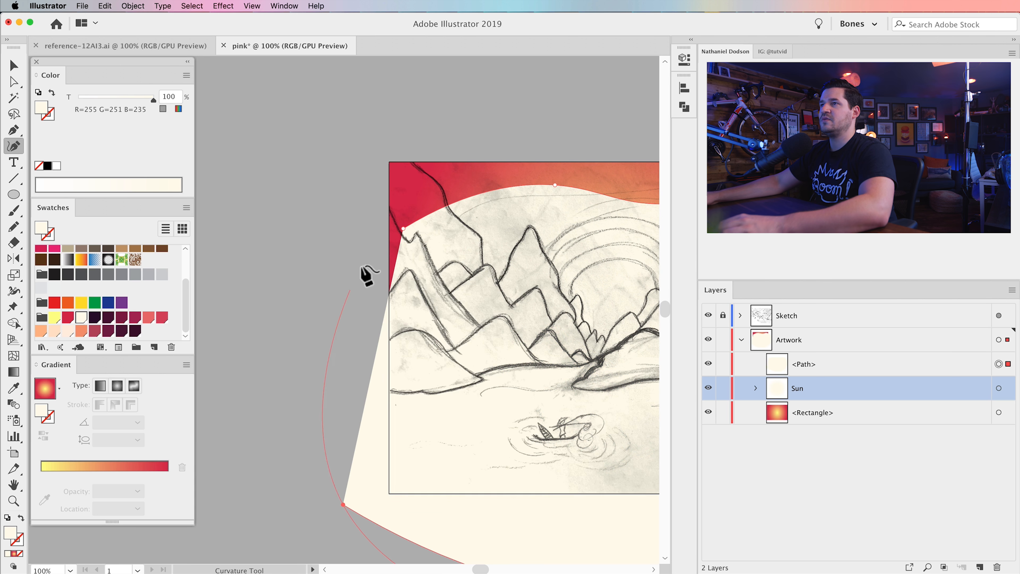
scroll(502, 255, right, 5)
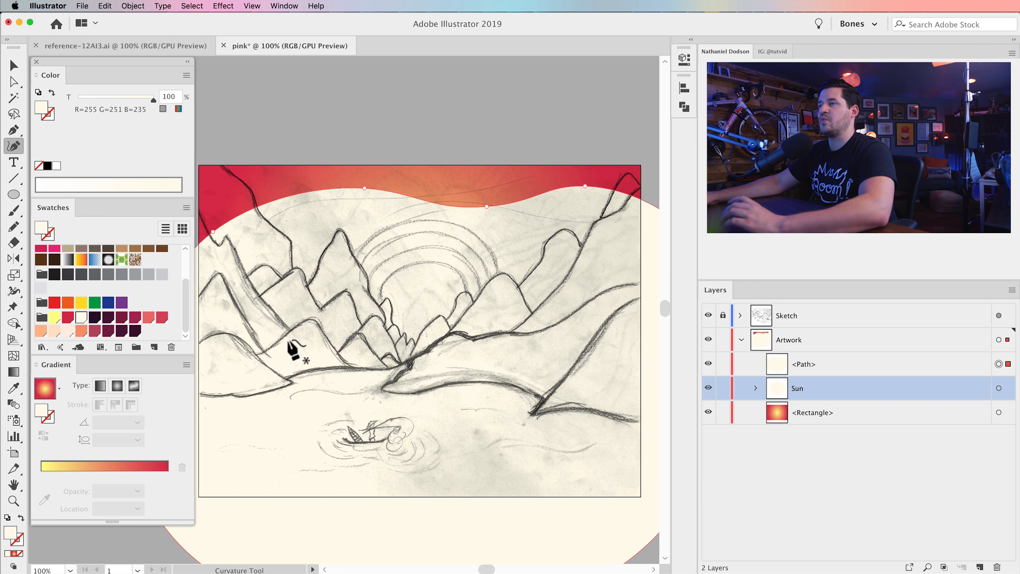
Step: Fill the sky shape with a linear gradient, making its black stop white with 0% opacity
click(68, 259)
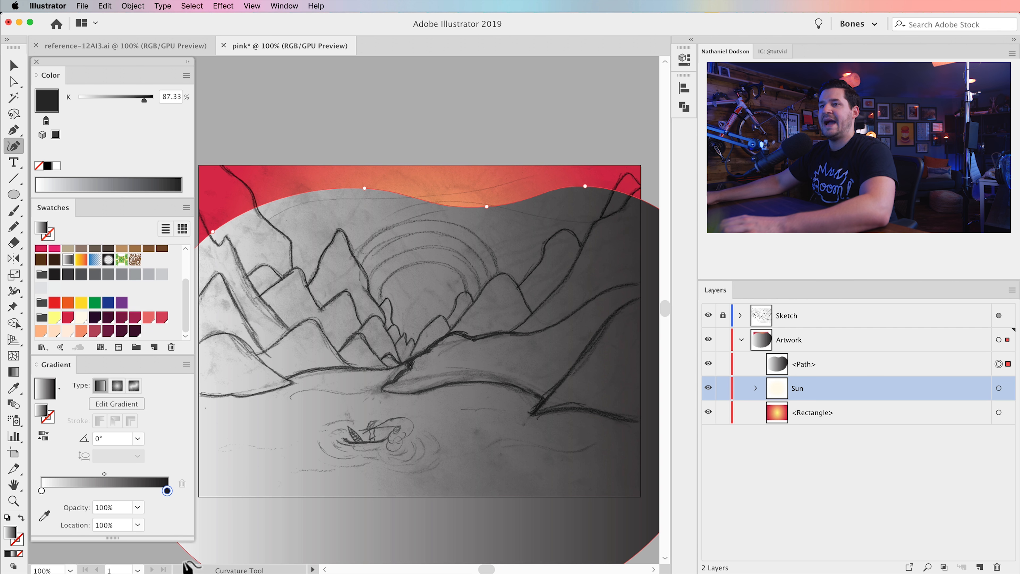
drag(144, 100, 79, 99)
click(136, 509)
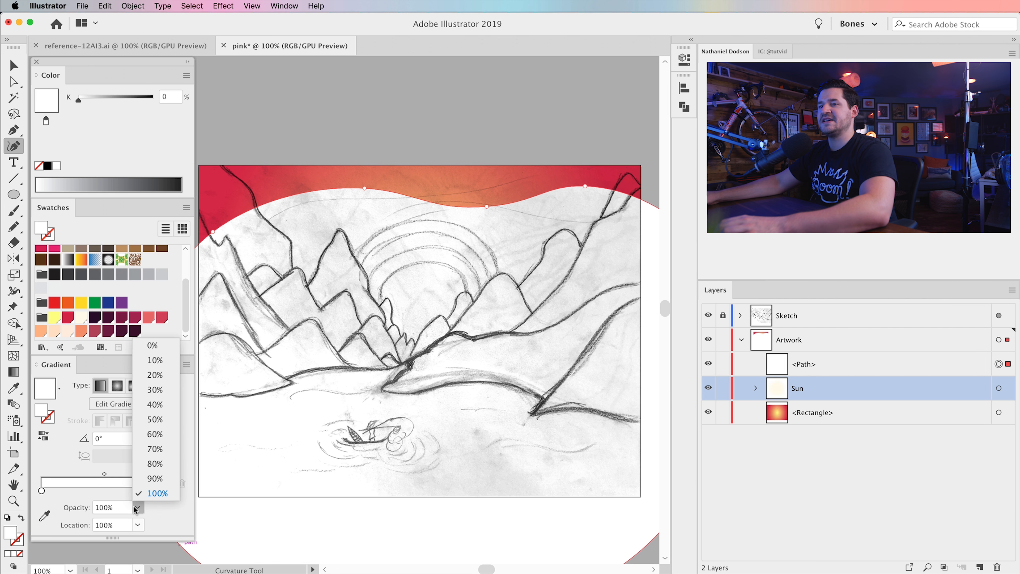
click(154, 346)
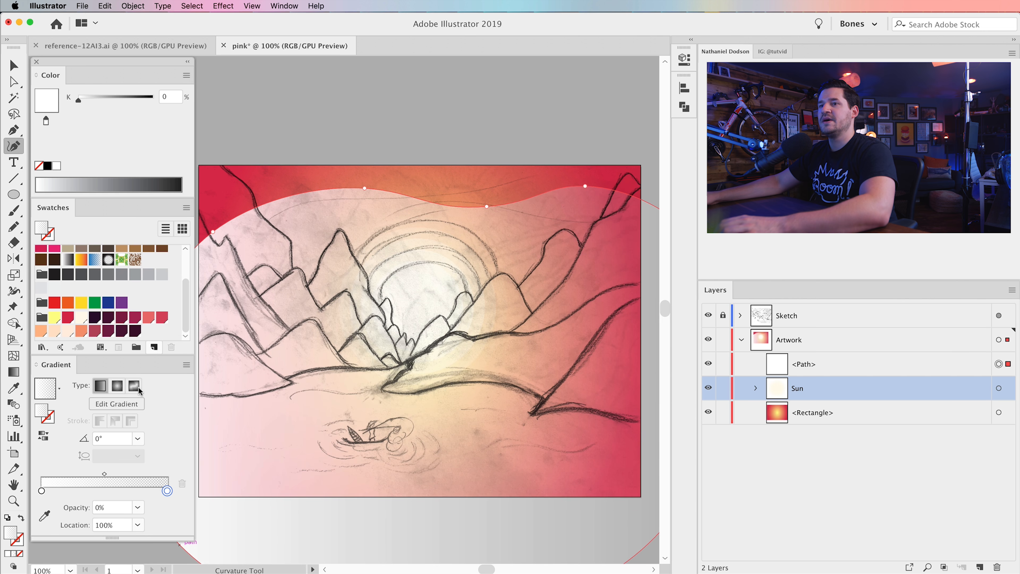
Step: Set the sky shape's gradient angle to 90° and reverse it so the opaque white lies along the wavy upper edge
text(90)
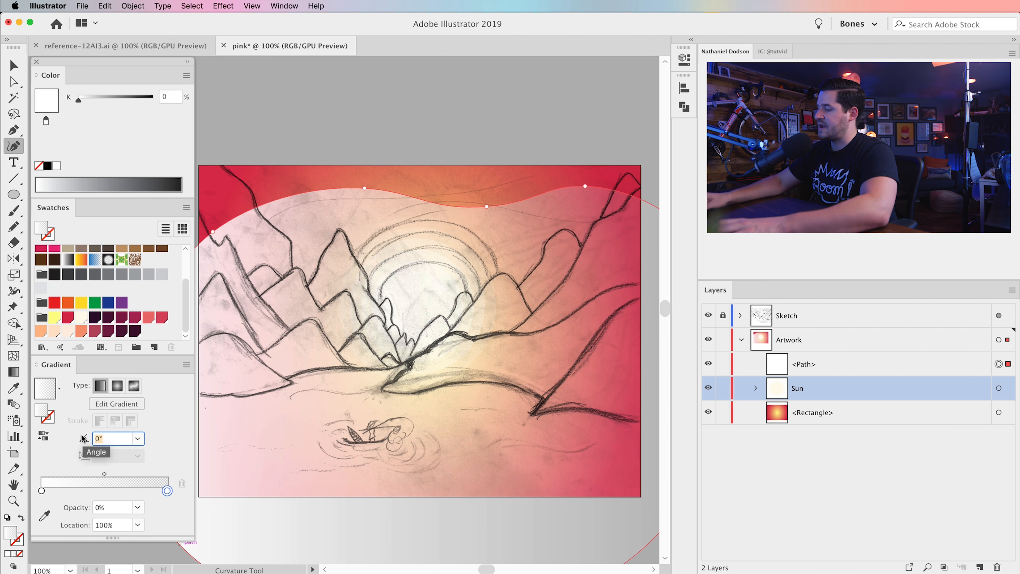
key(Tab)
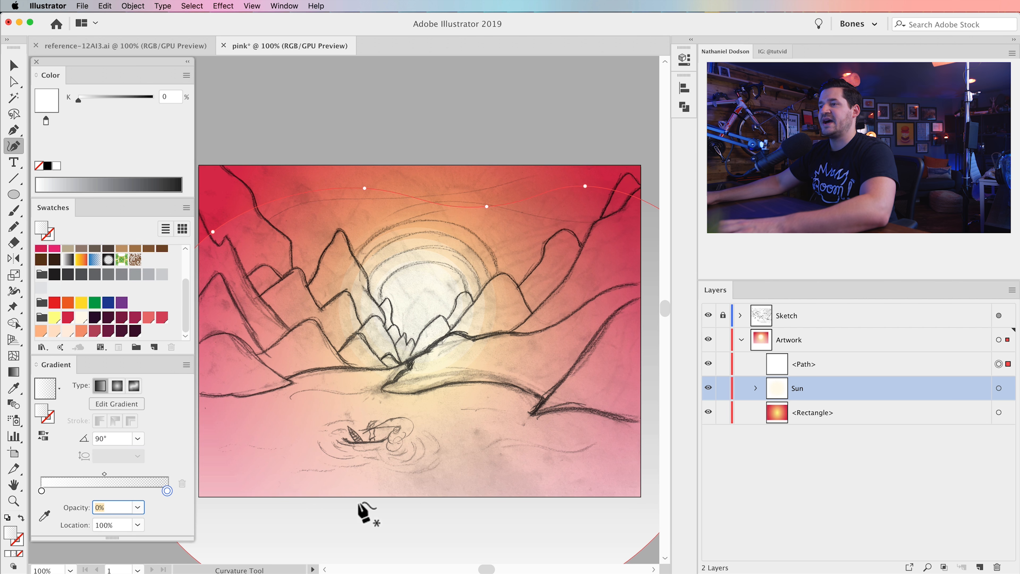
click(44, 435)
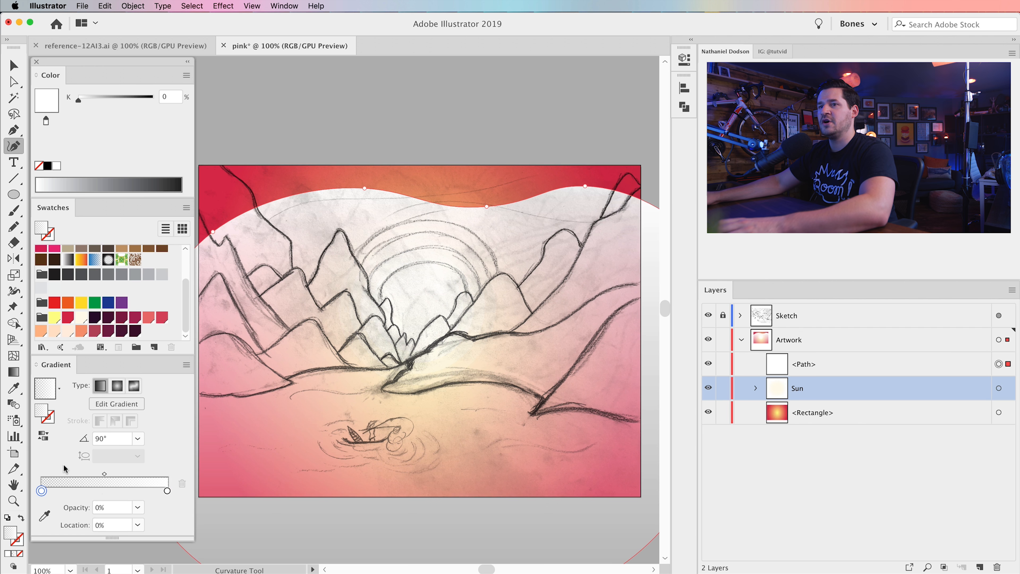
Step: Shift the gradient's transparent stop and midpoint close to the opaque stop so the white fades just below the wavy edge
drag(104, 474, 143, 475)
drag(43, 491, 51, 491)
drag(130, 495, 154, 495)
click(163, 476)
Step: Set the opacity of the gradient's opaque white end stop to 20%
click(167, 491)
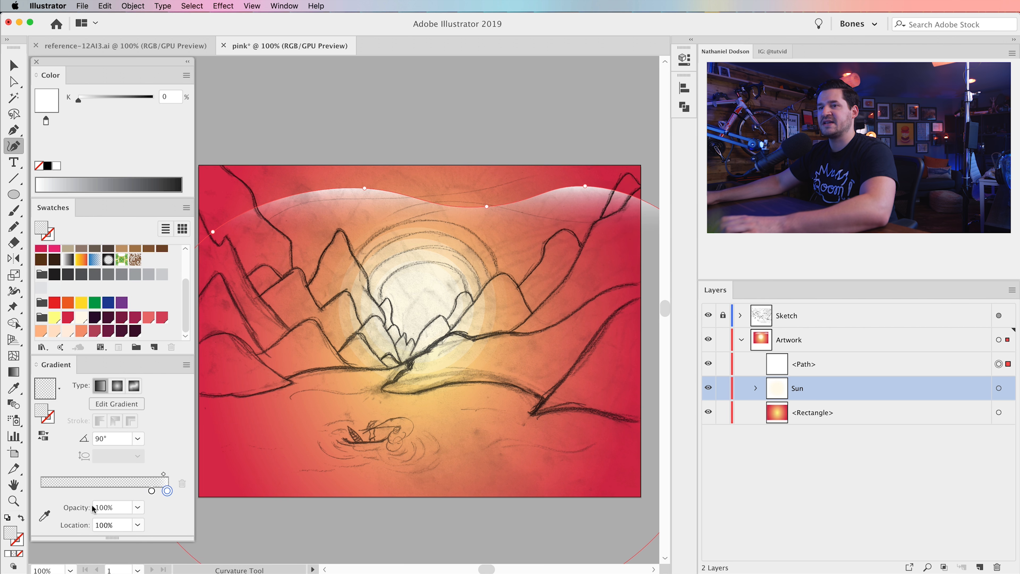
click(138, 507)
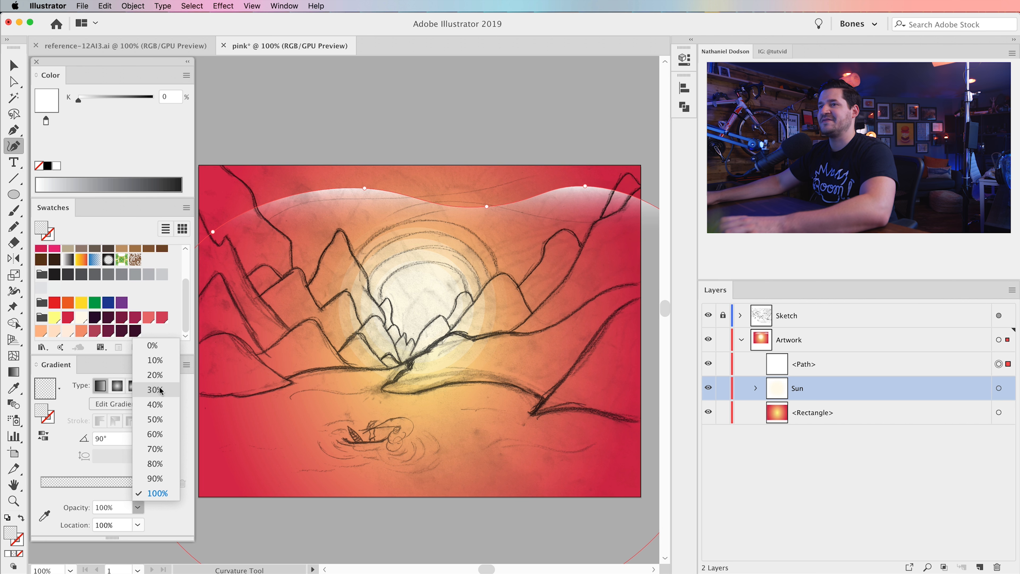
click(157, 375)
Step: Deselect the sky shape and briefly hide the Sketch layer to check the faint wave against the sun
key(v)
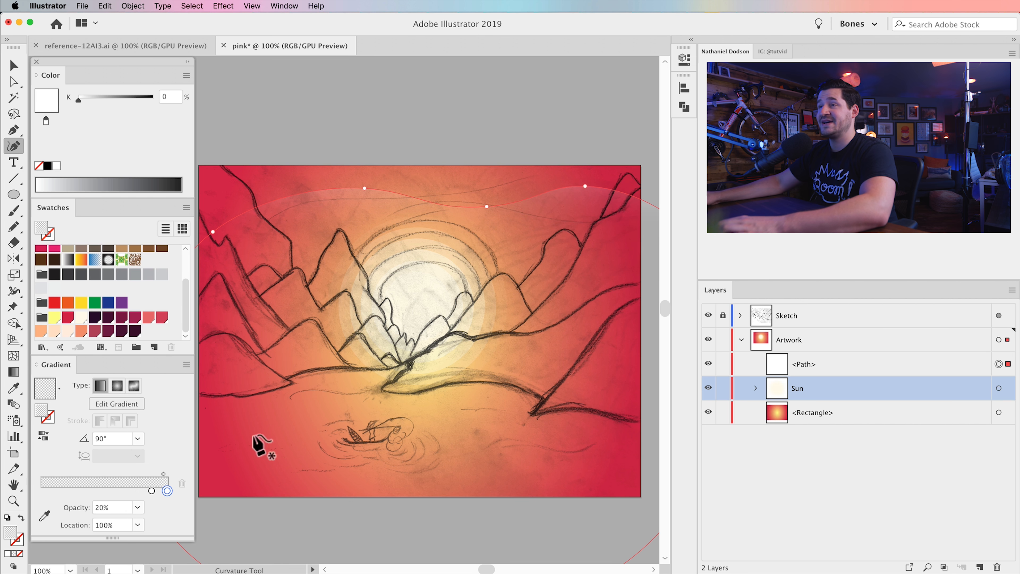
click(382, 92)
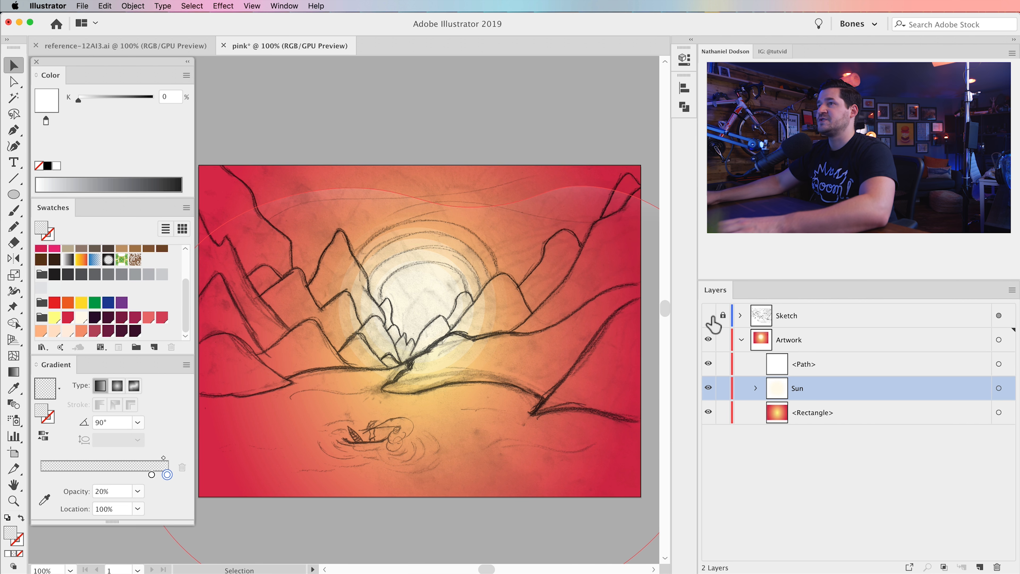
click(709, 316)
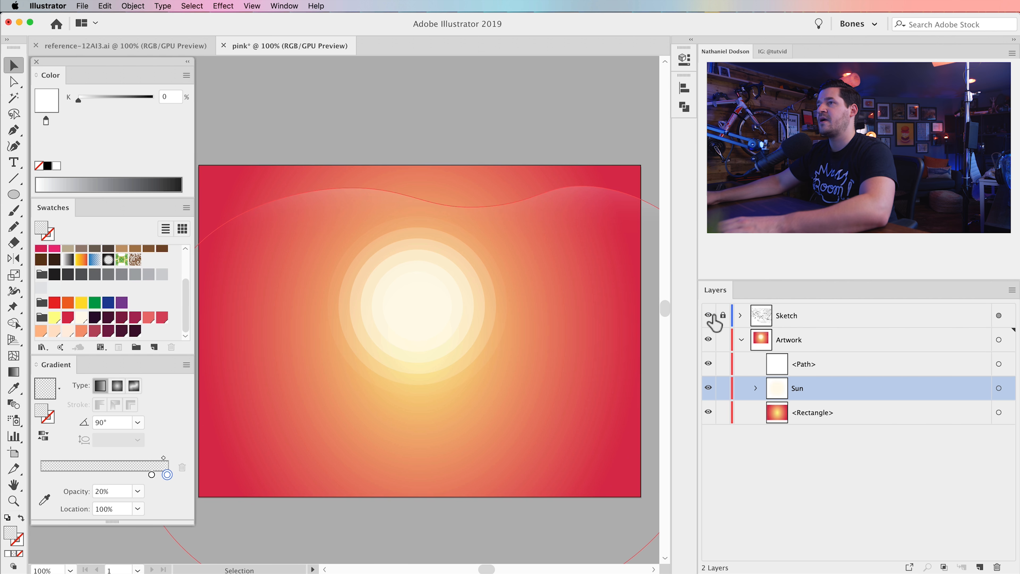
click(710, 316)
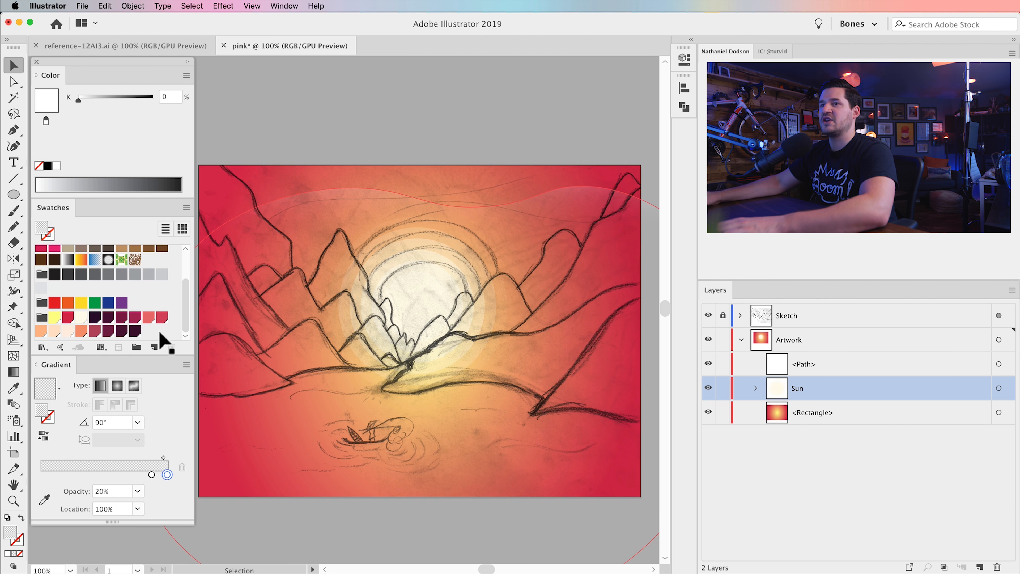
Step: Trace the second, lower wavy cloud line with the Curvature tool, passing just above the sun and down to the right-hand mountains
click(14, 146)
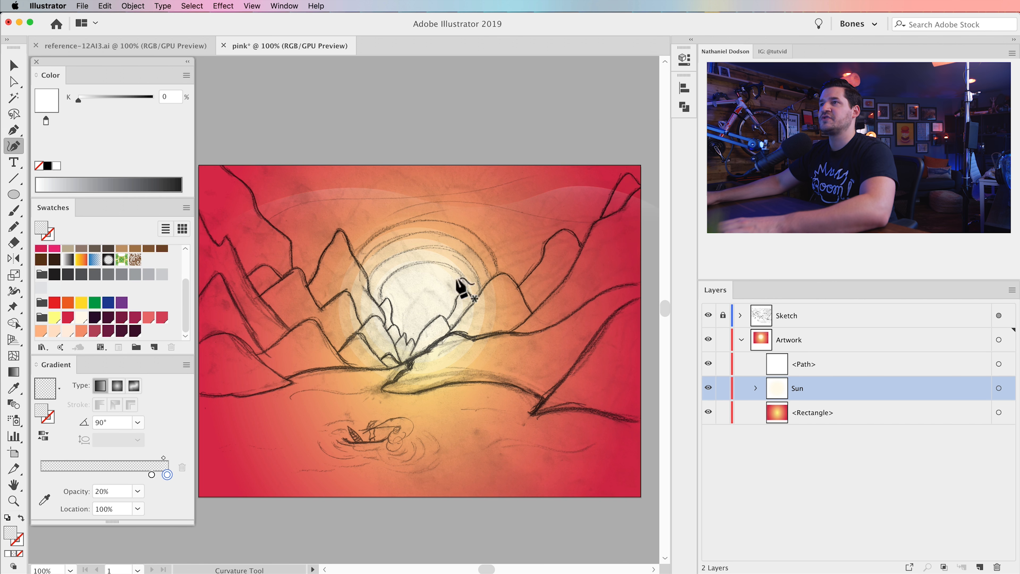
click(237, 250)
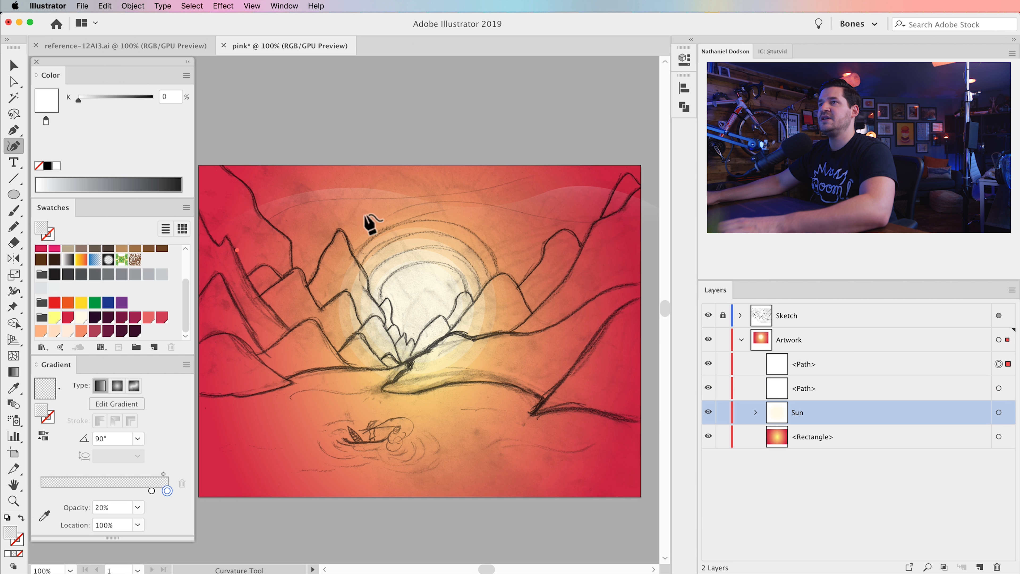
click(350, 199)
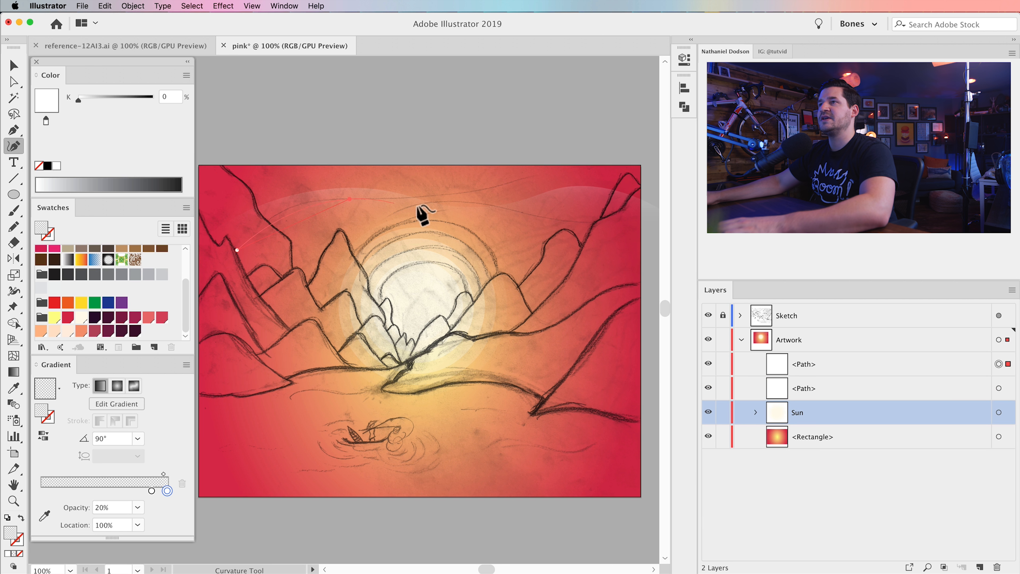
click(437, 226)
click(531, 219)
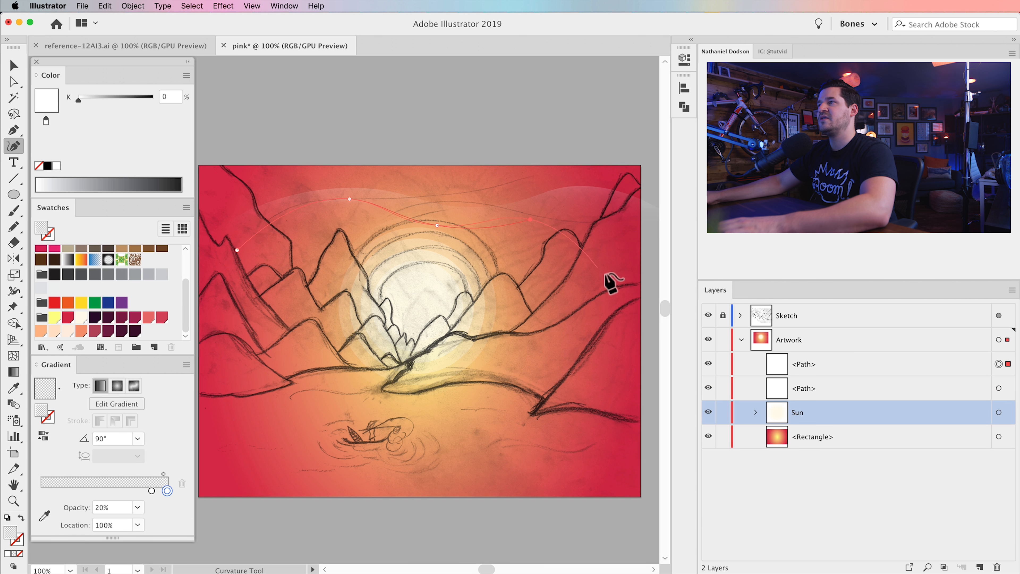
click(607, 273)
Step: Carry the second curve around the right, bottom and left outside the artboard and close it at its starting point
click(654, 551)
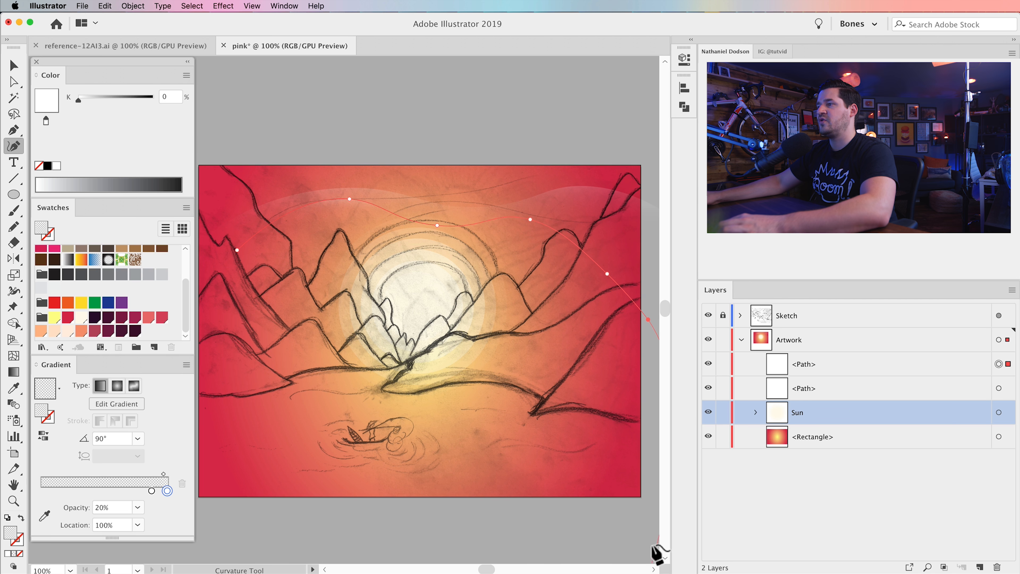
click(311, 511)
key(space)
drag(346, 513, 567, 514)
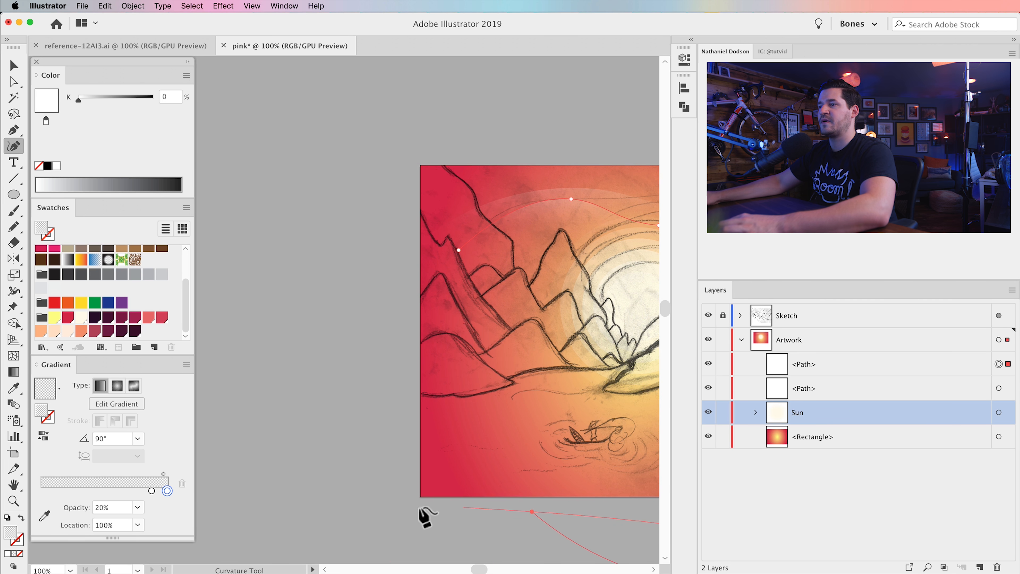
click(394, 500)
click(397, 346)
click(459, 251)
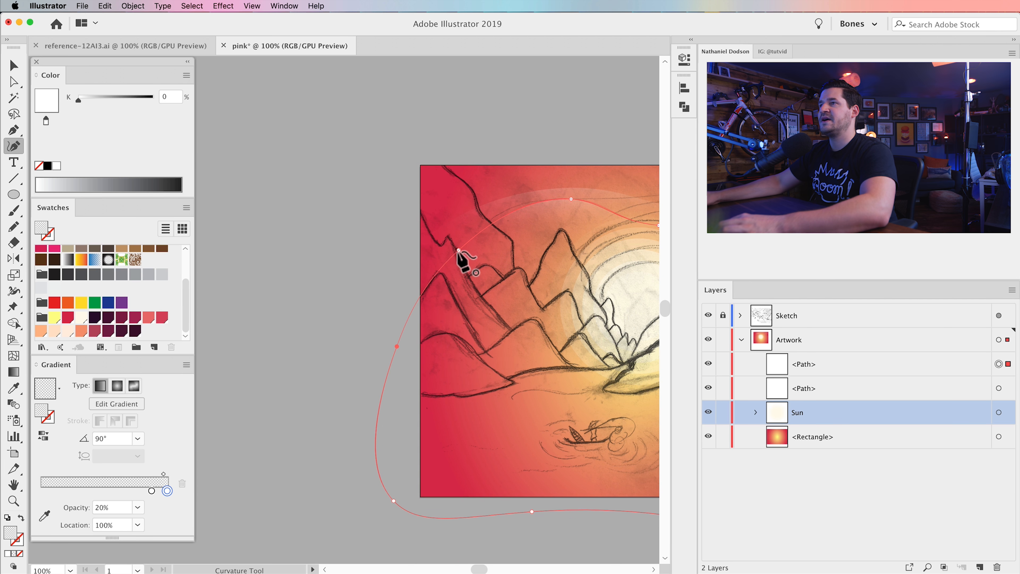
key(space)
drag(556, 313, 337, 319)
Step: Hide the Sketch layer, shifting the lower sky shape slightly right and the upper one slightly up and left
key(v)
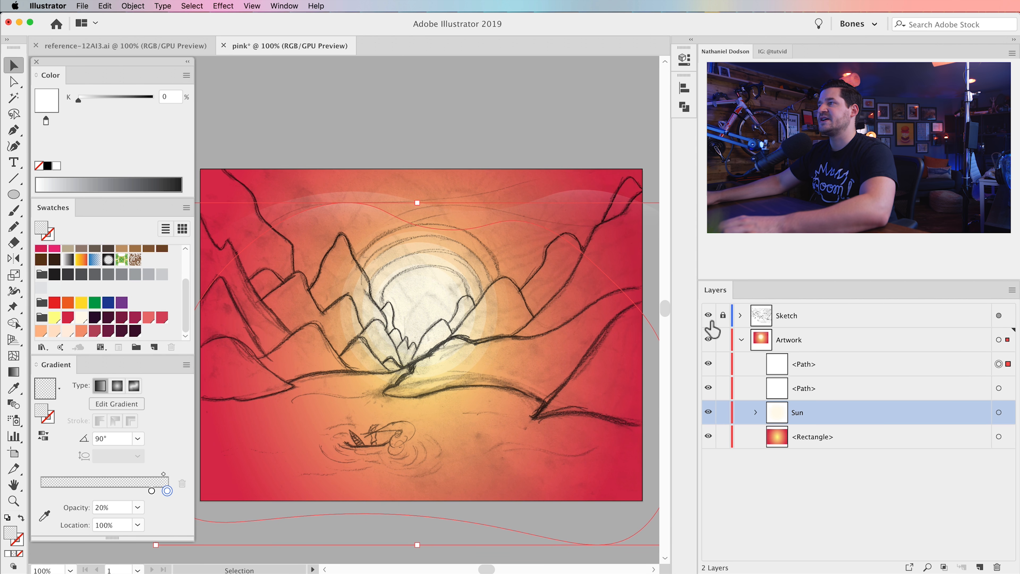
click(708, 317)
click(426, 117)
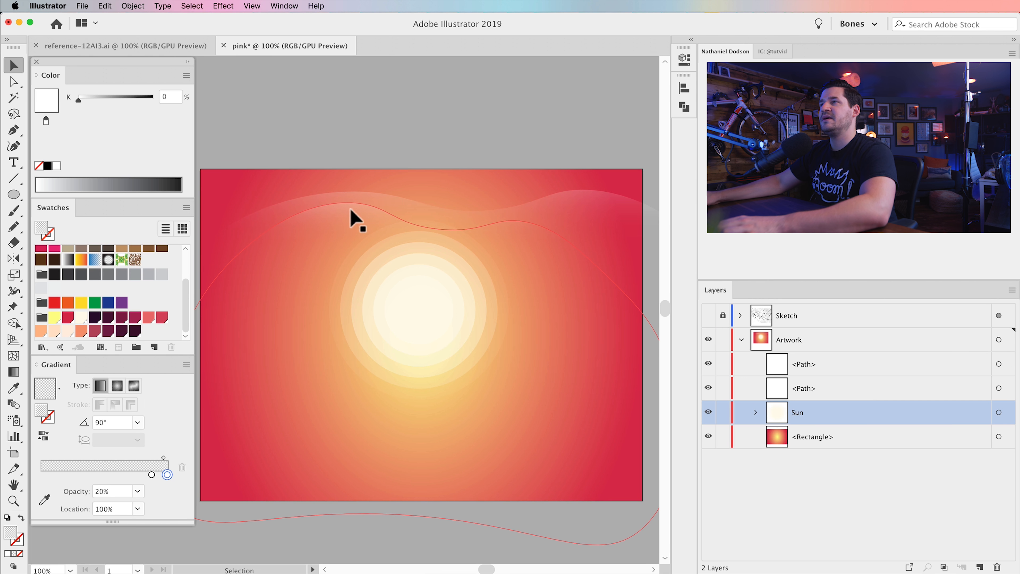
click(364, 211)
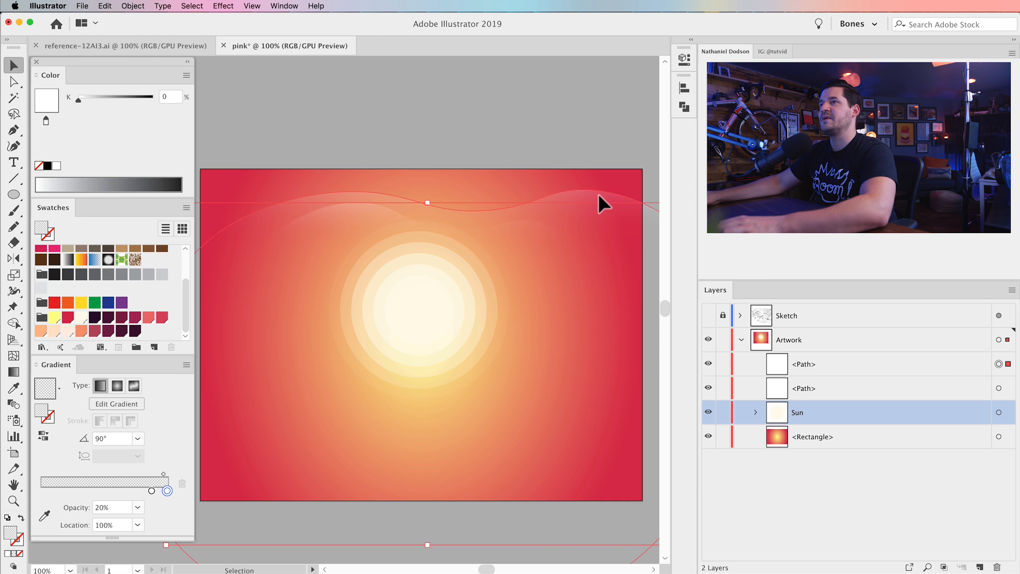
click(587, 189)
mouse_move(535, 232)
mouse_down()
mouse_move(543, 225)
mouse_move(551, 237)
mouse_up()
click(482, 116)
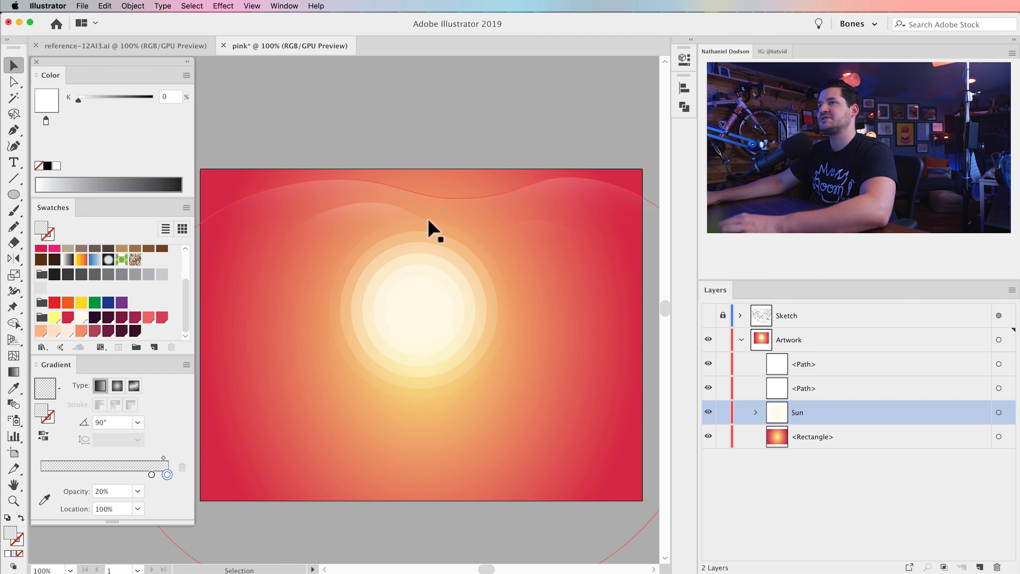
Step: Set the lower sky shape's gradient angle to 85° and deselect it
click(362, 225)
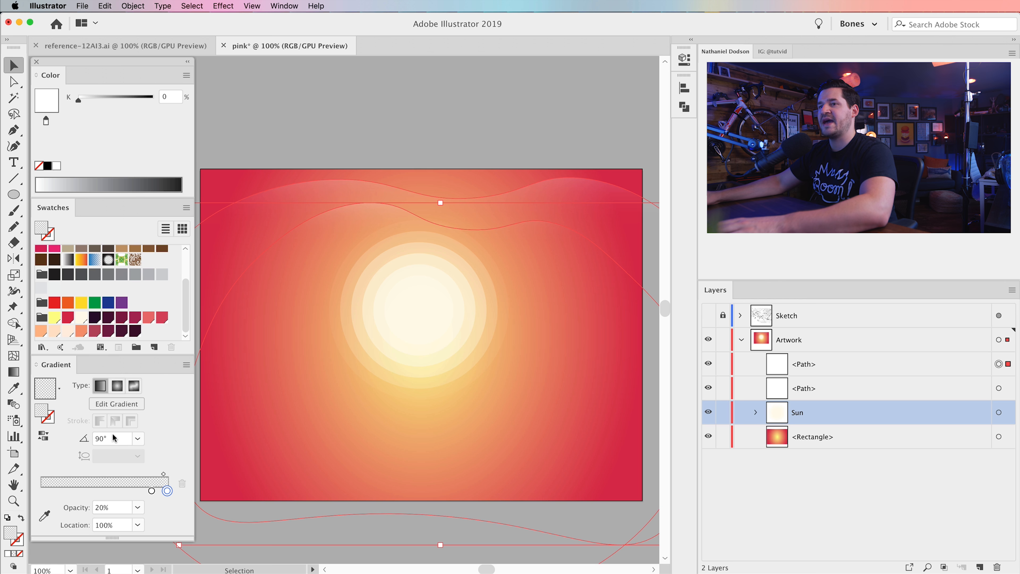
key(Up)
key(Up)
key(Up)
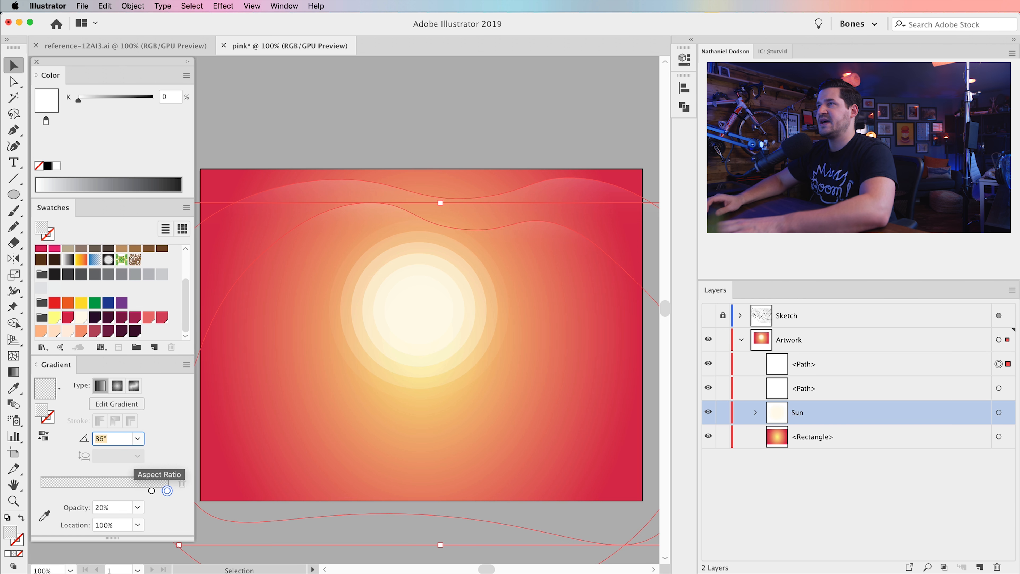
key(Up)
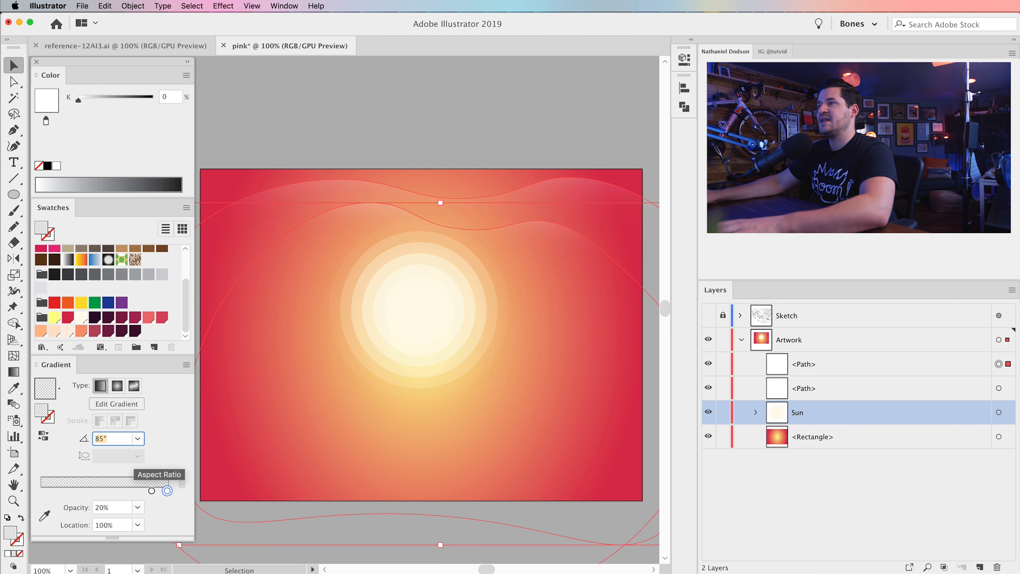
click(416, 146)
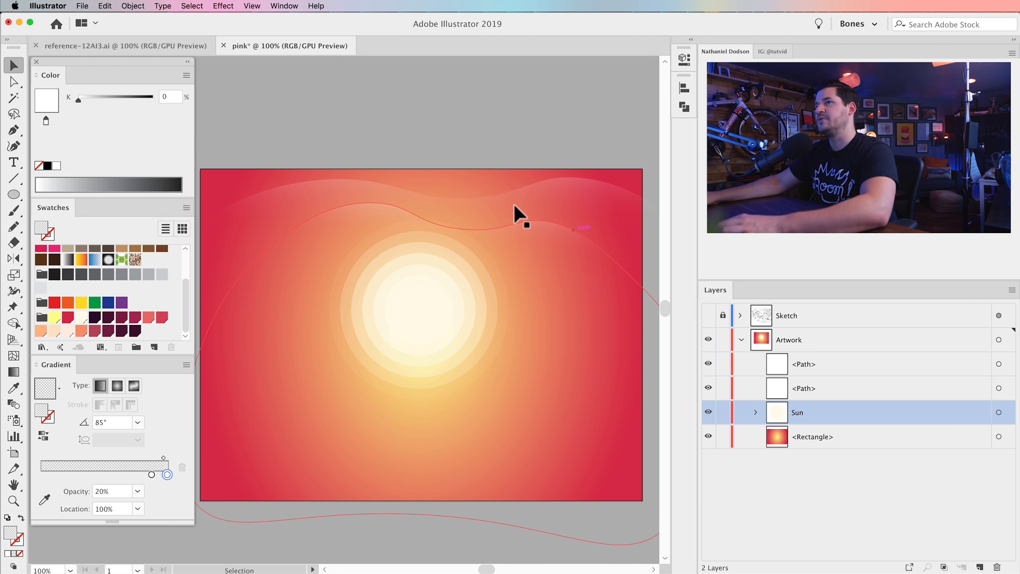
Step: Show the Sketch layer again over the finished sky shapes
drag(439, 193, 481, 207)
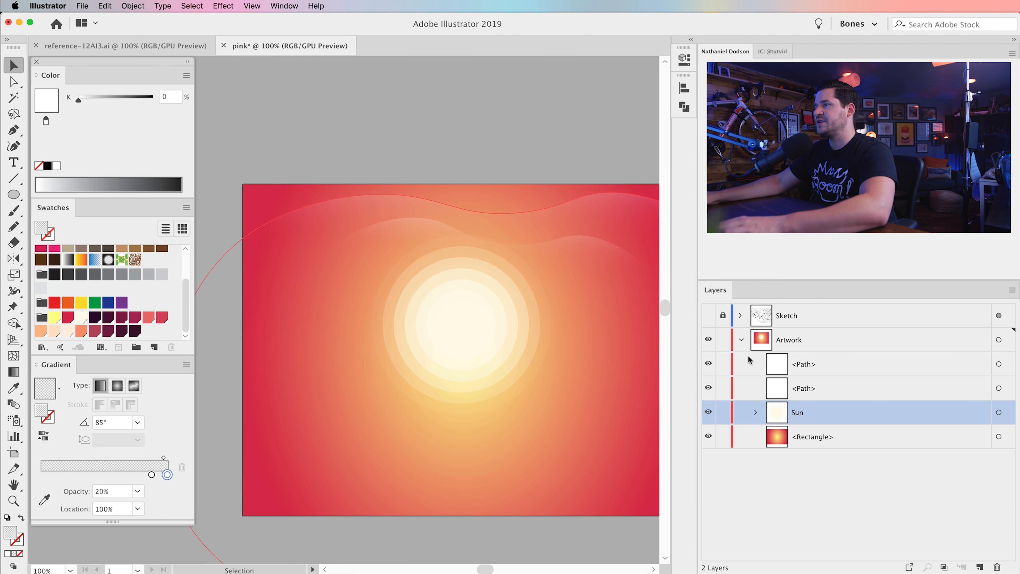
click(709, 316)
drag(529, 296, 472, 296)
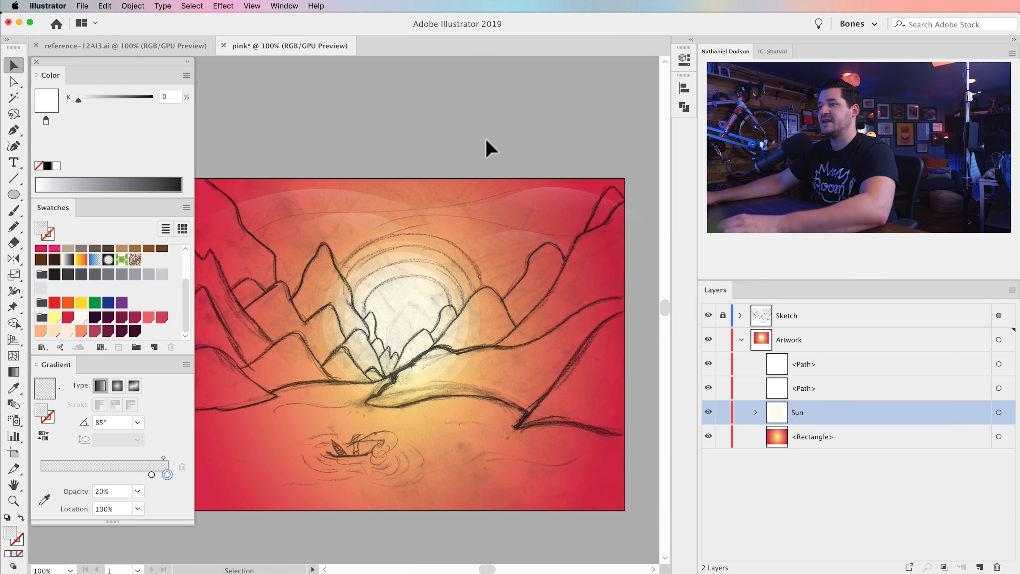
key(super+minus)
drag(466, 194, 503, 158)
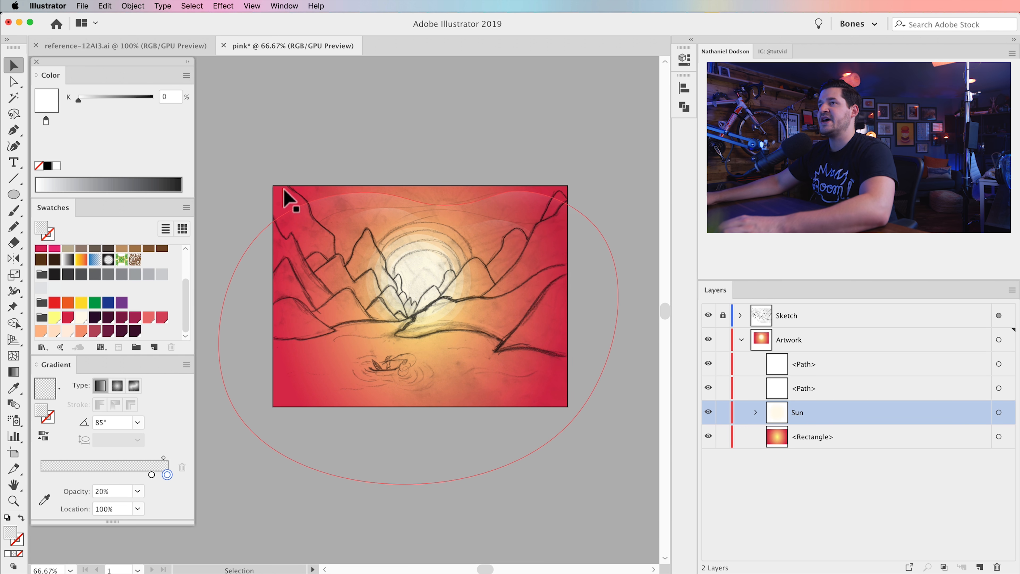
Step: Place a copy of the translucent sky shape lower over the artboard, fill it with green 00a04b and deselect it
click(508, 274)
drag(498, 260, 483, 334)
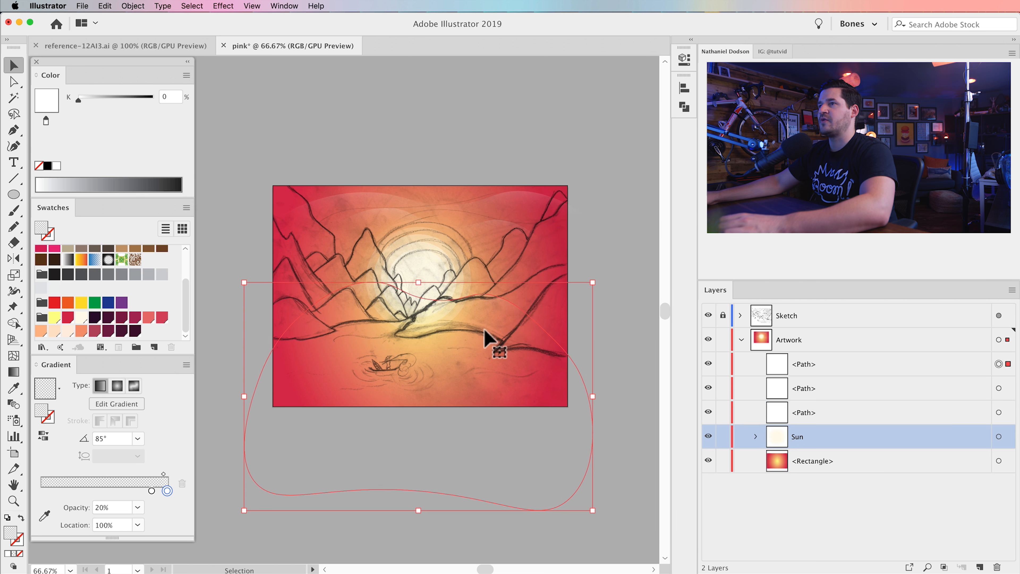
click(95, 303)
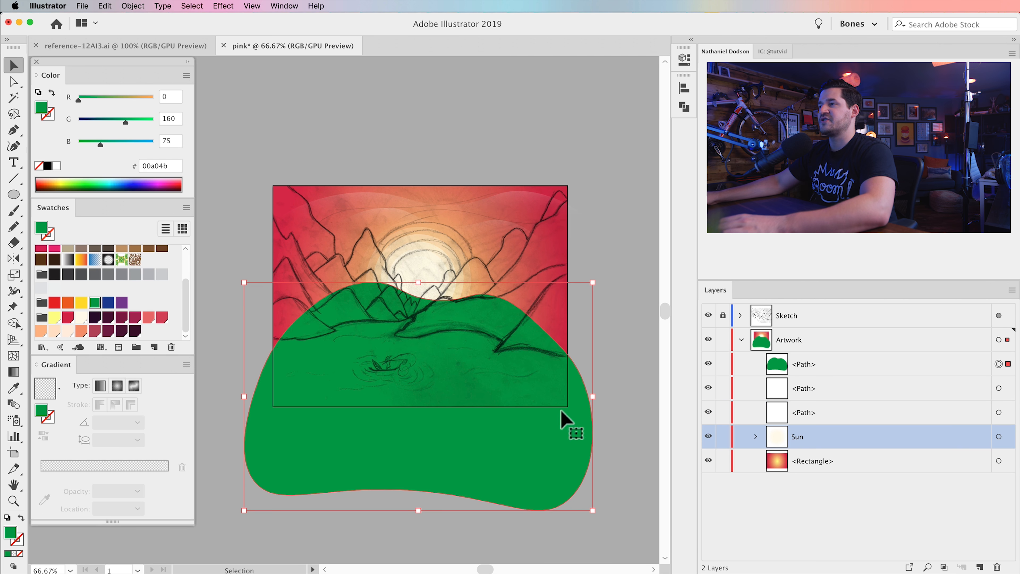
click(624, 476)
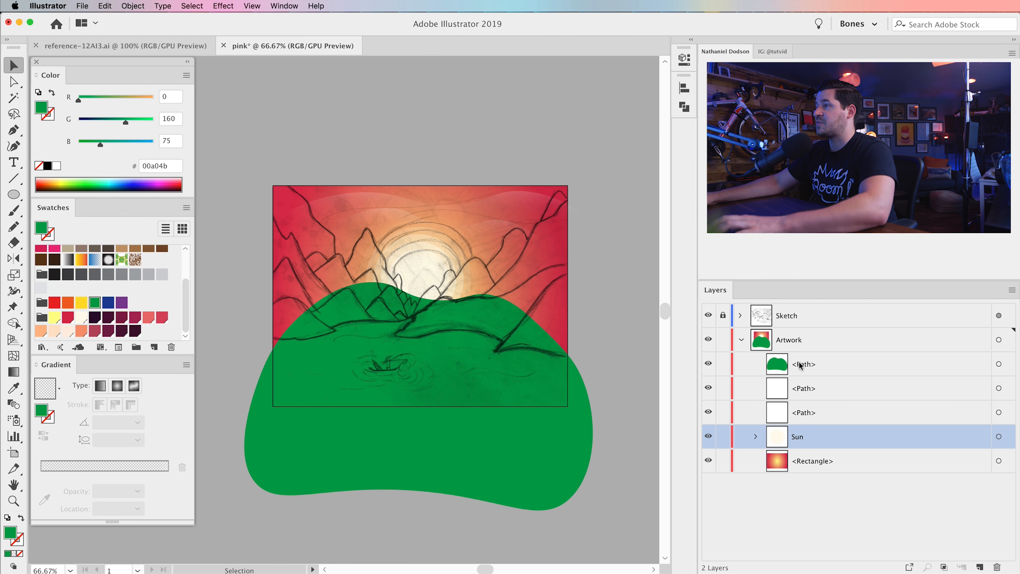
Step: Target the whole Artwork layer, dock the transparency settings beneath the gradient settings, and compact the color settings to make room
click(785, 343)
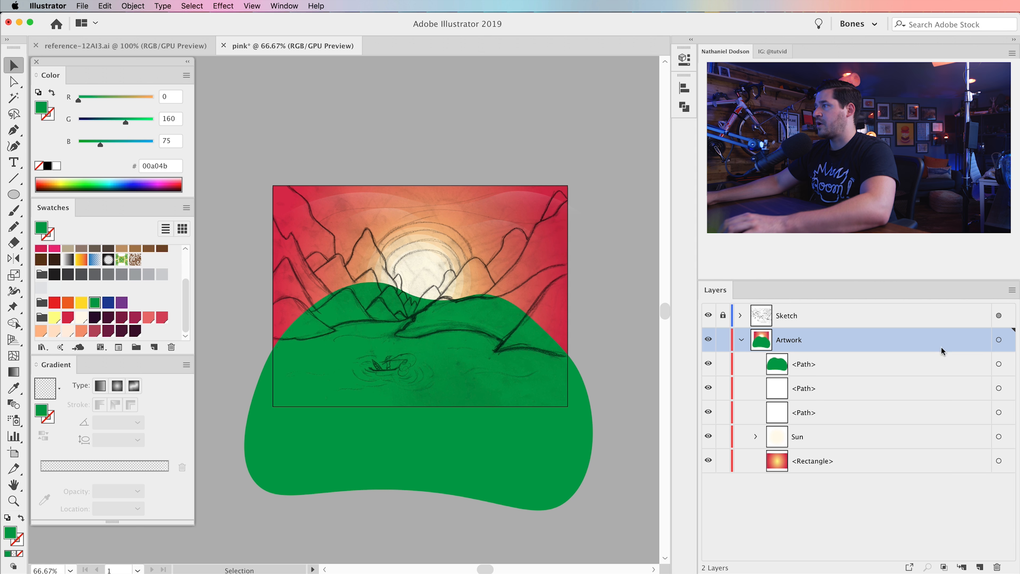
click(999, 340)
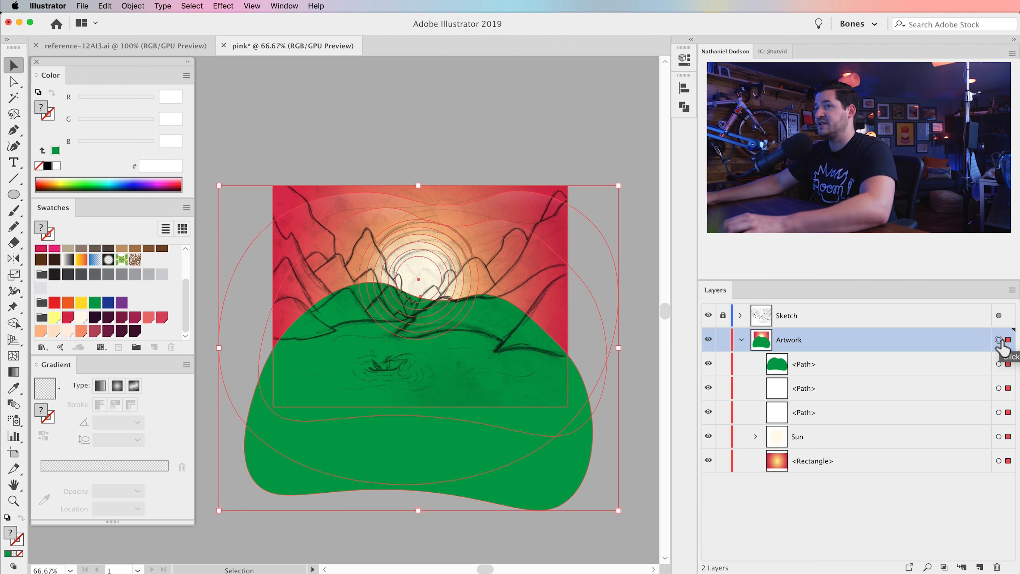
click(284, 6)
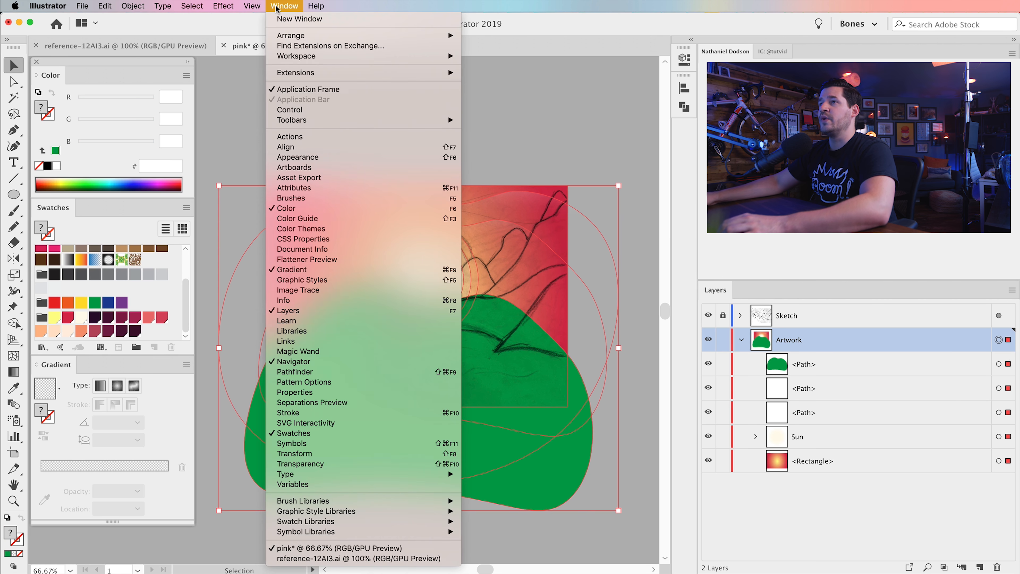
click(297, 464)
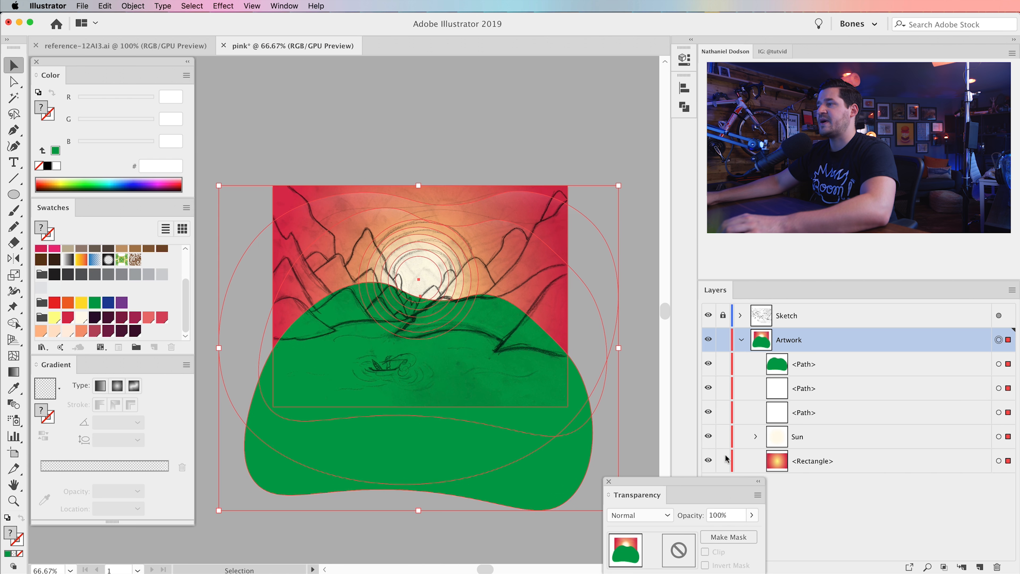
drag(683, 484, 125, 520)
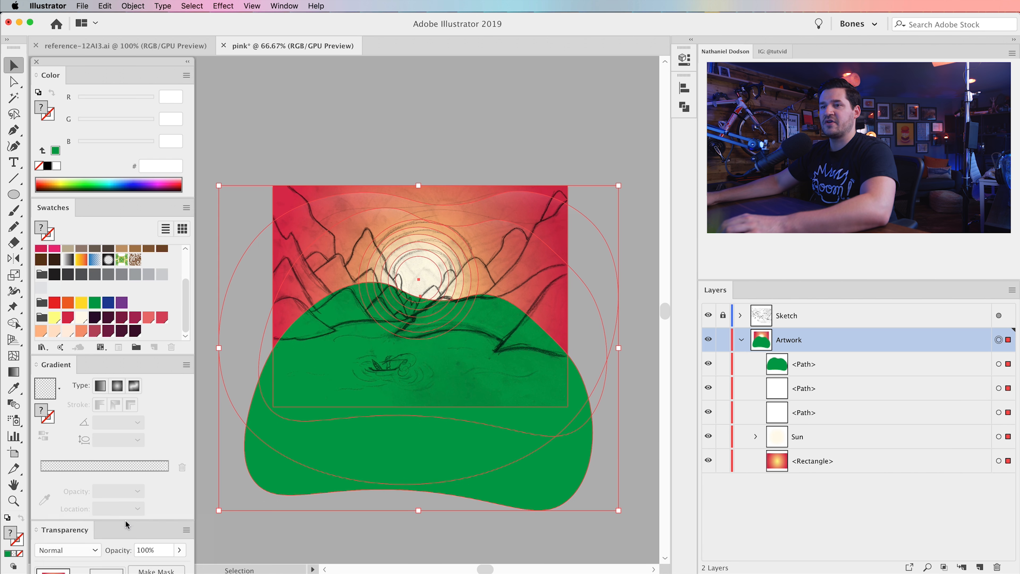
double_click(59, 76)
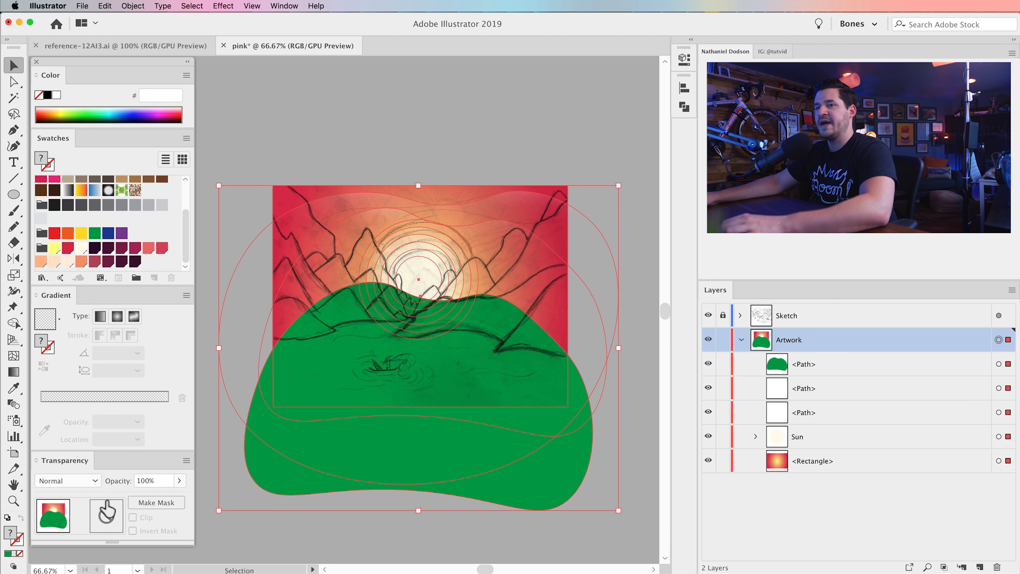
Step: Create an opacity mask on the Artwork layer and add an 800 × 600 px rectangle inside the mask
double_click(107, 518)
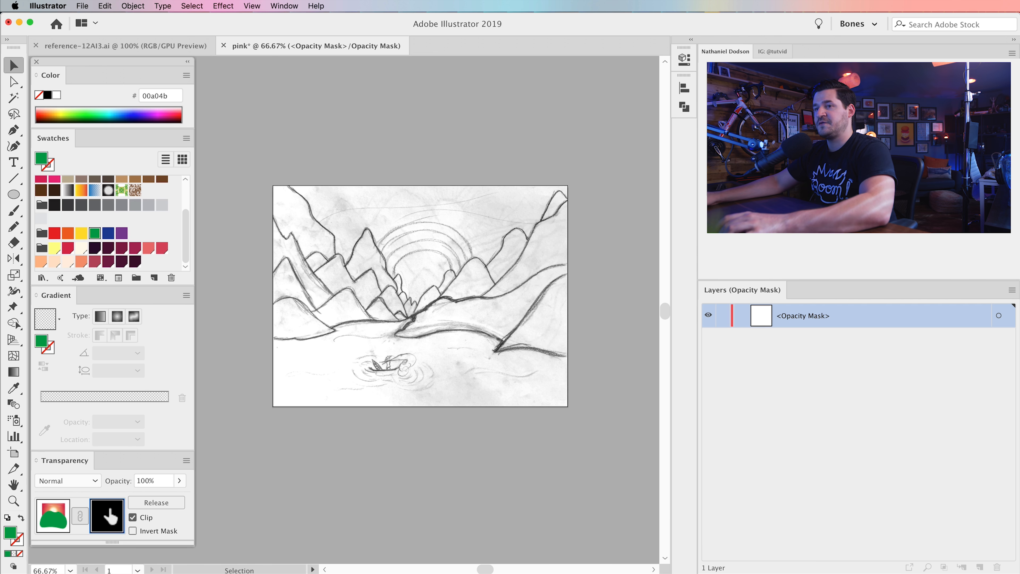
click(14, 195)
click(44, 185)
click(347, 245)
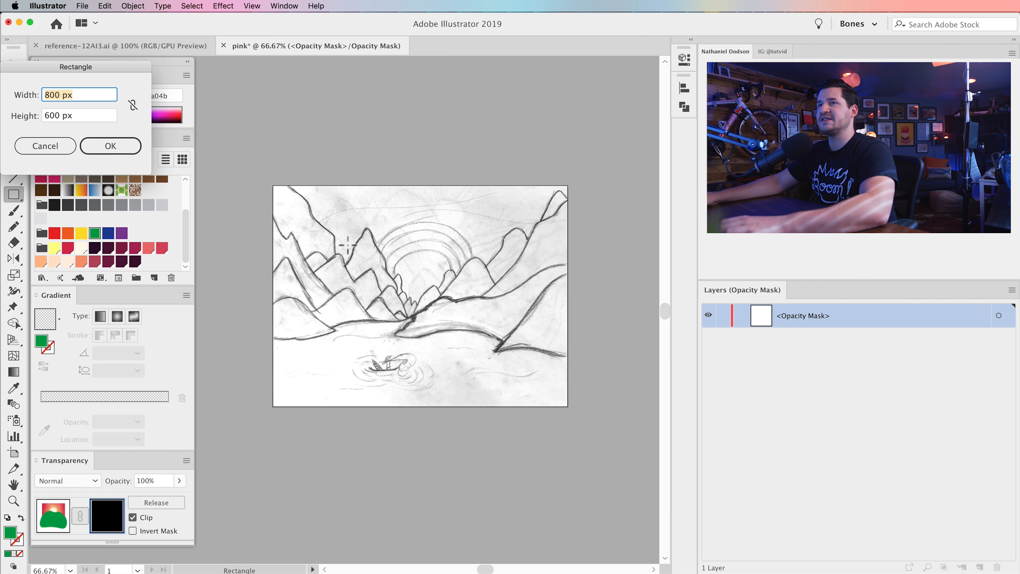
drag(100, 67, 462, 107)
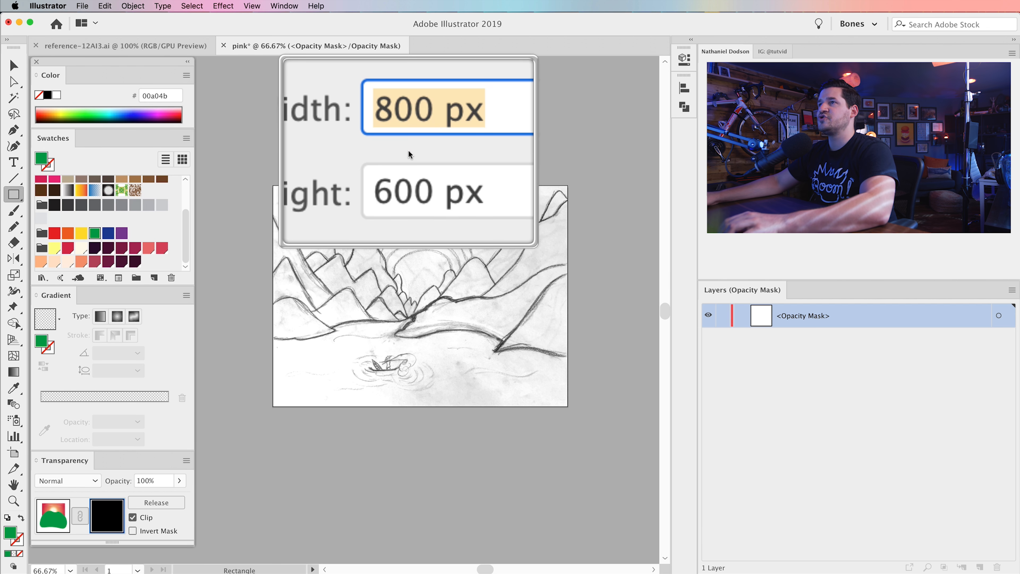
click(465, 192)
key(v)
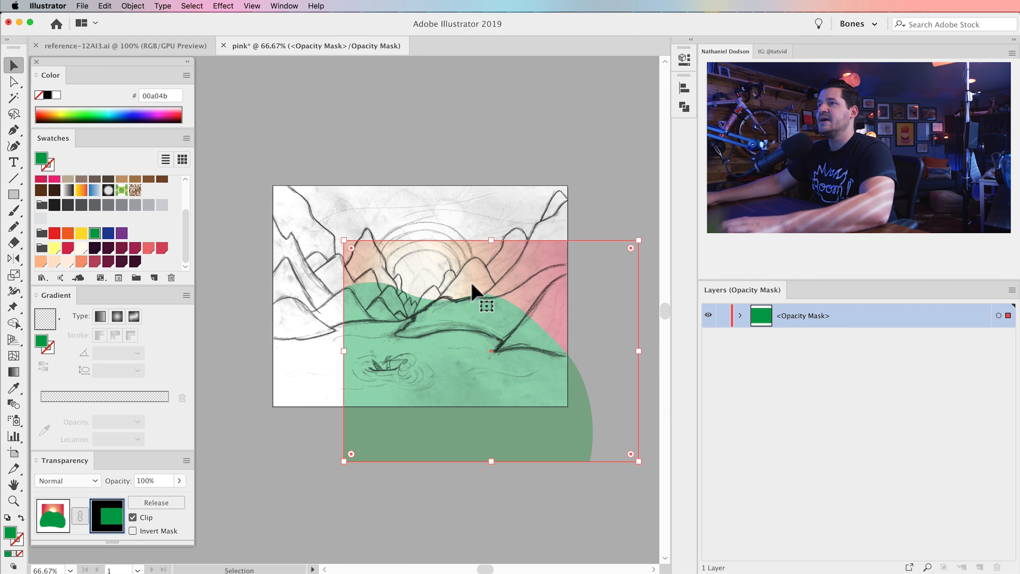
Step: Center the mask rectangle horizontally and vertically on the artboard
click(684, 87)
click(548, 119)
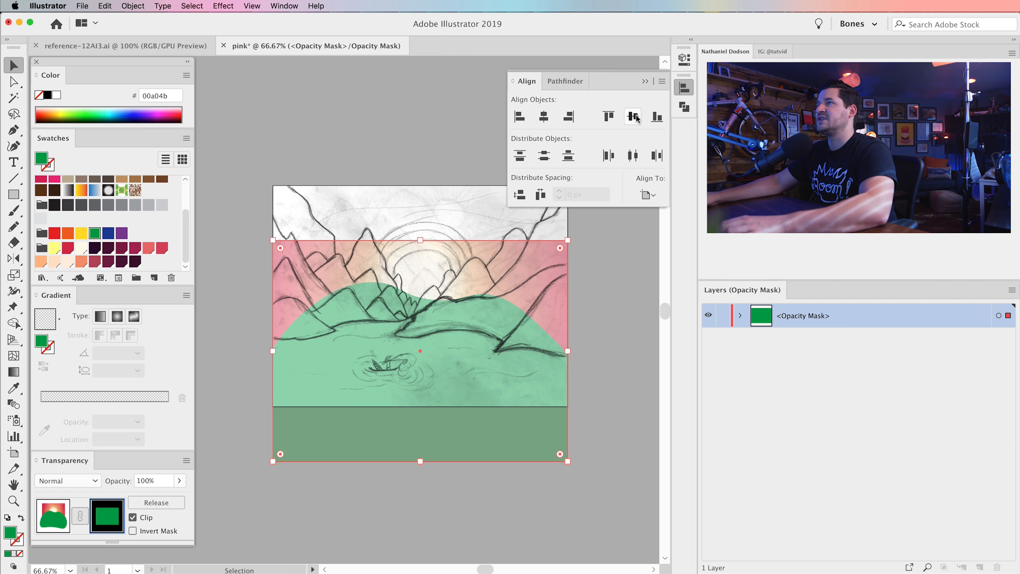
click(634, 116)
click(648, 195)
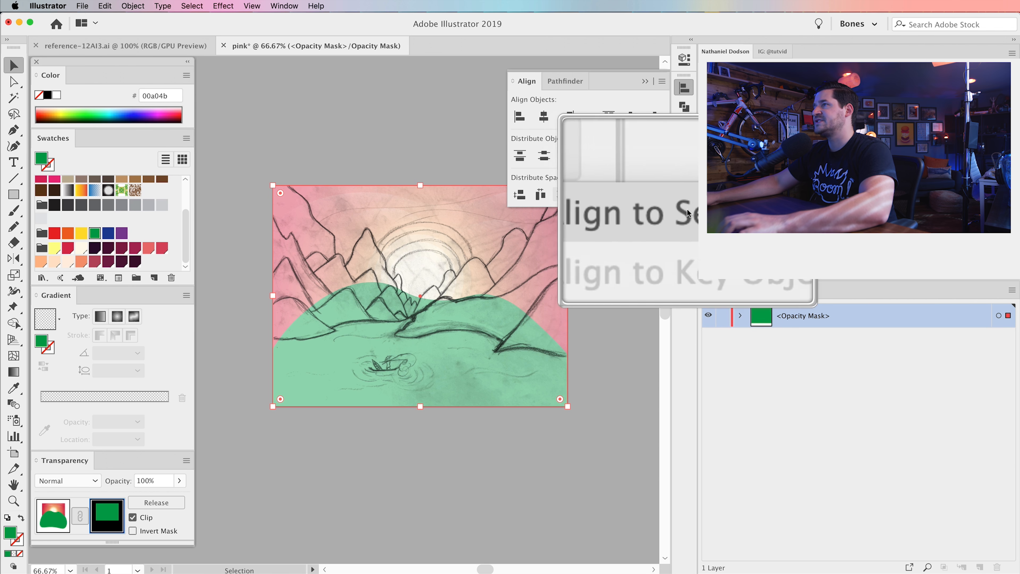
click(683, 87)
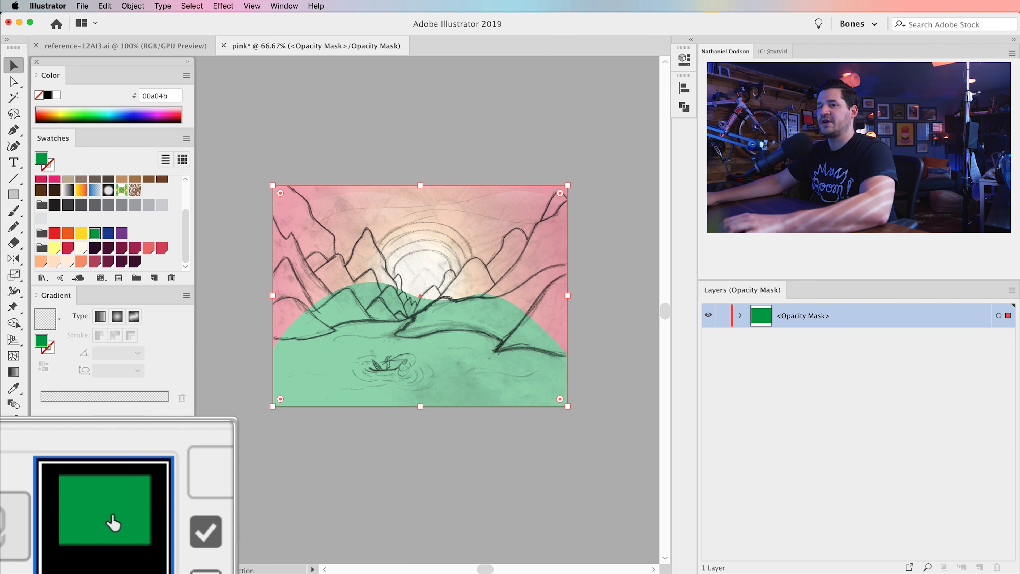
Step: Fill the mask rectangle with white, return to editing the artwork and deselect everything
click(57, 97)
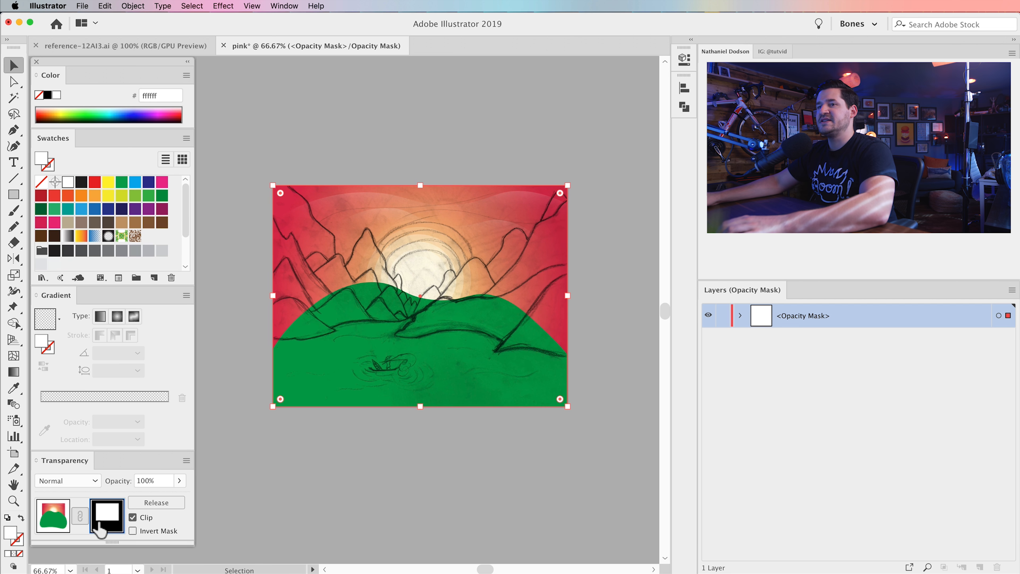
click(58, 519)
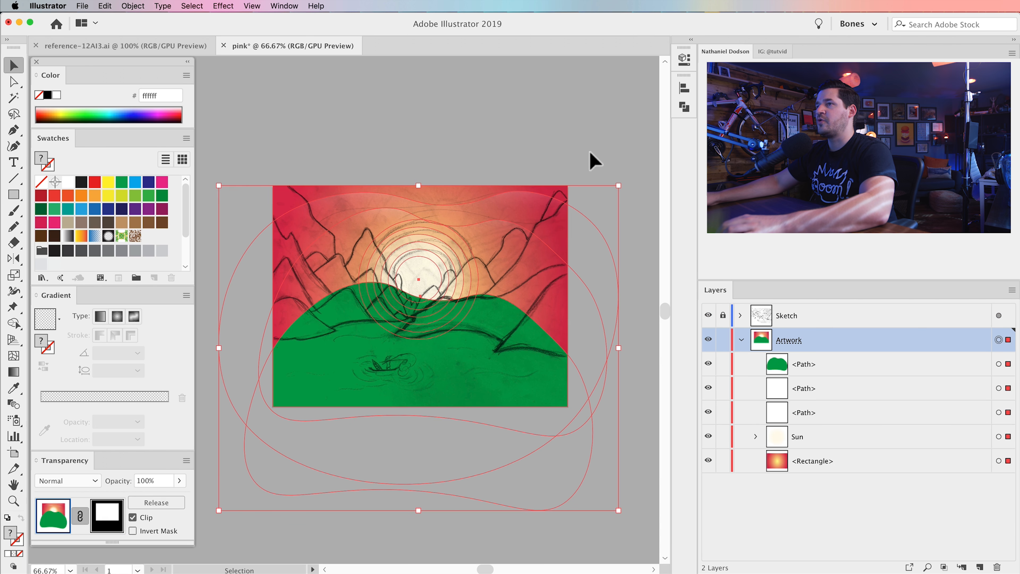
click(591, 159)
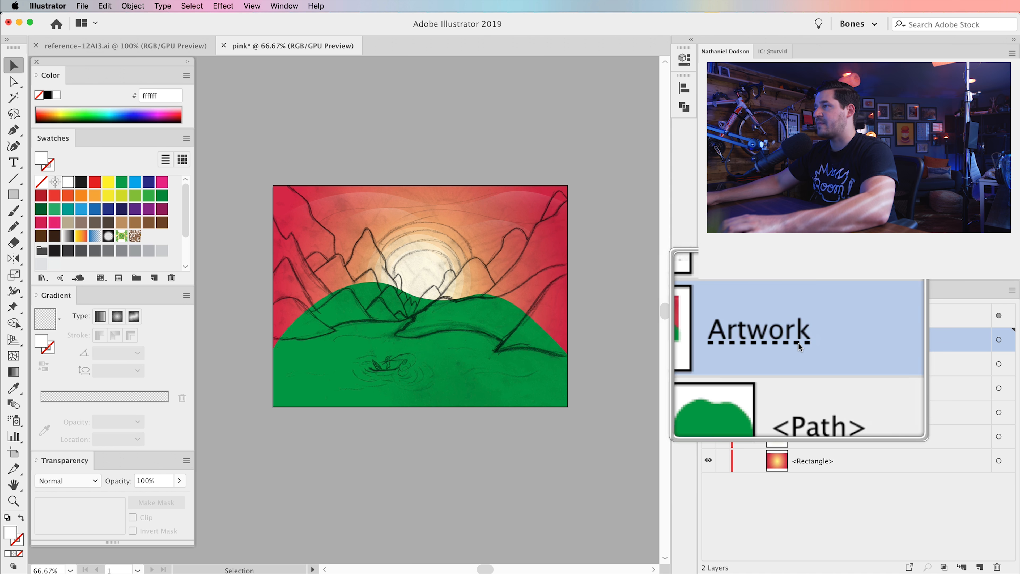
Step: Target the Artwork layer to show its mask, then delete the green test shape from the layer
click(999, 341)
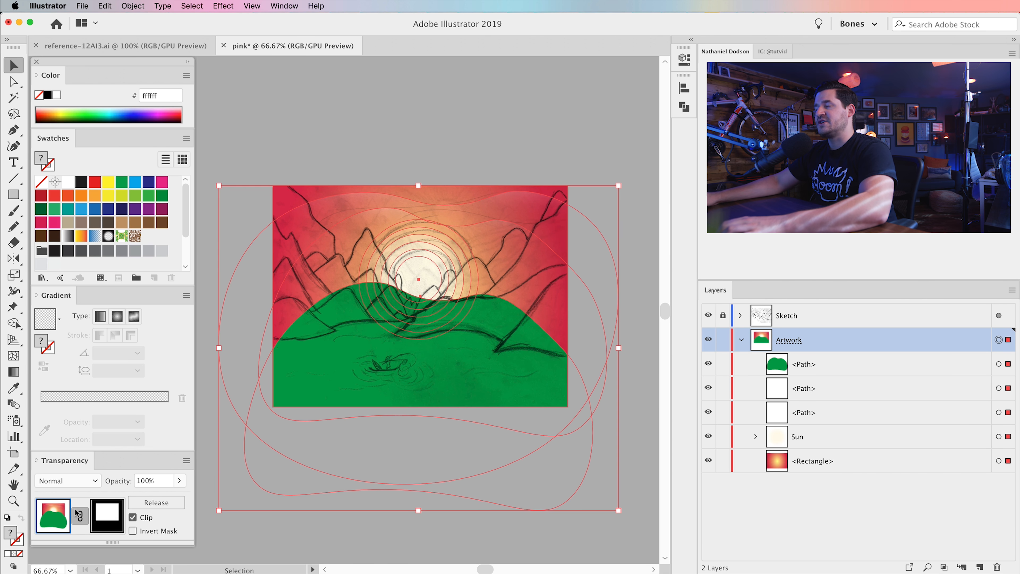
click(999, 364)
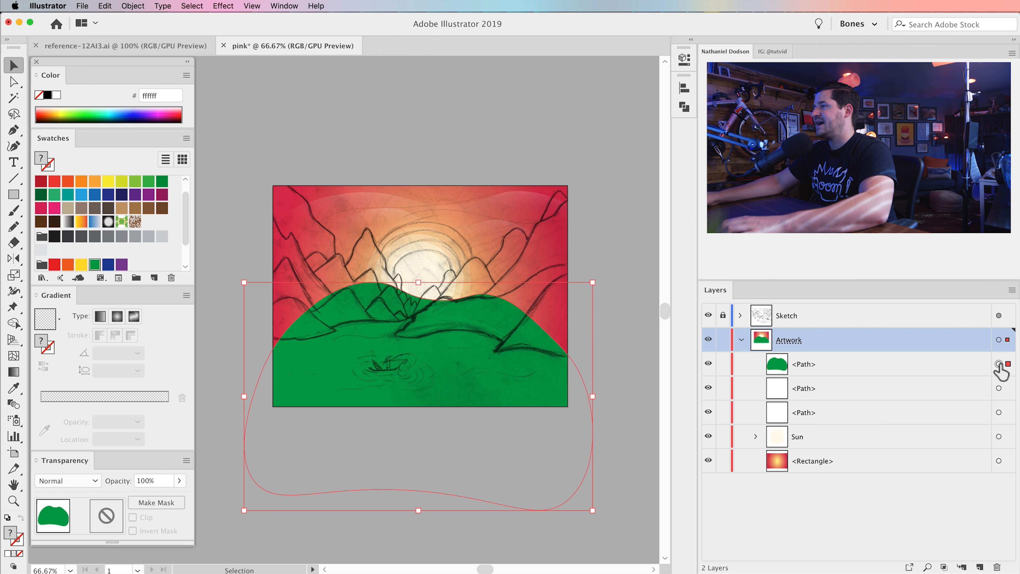
key(Delete)
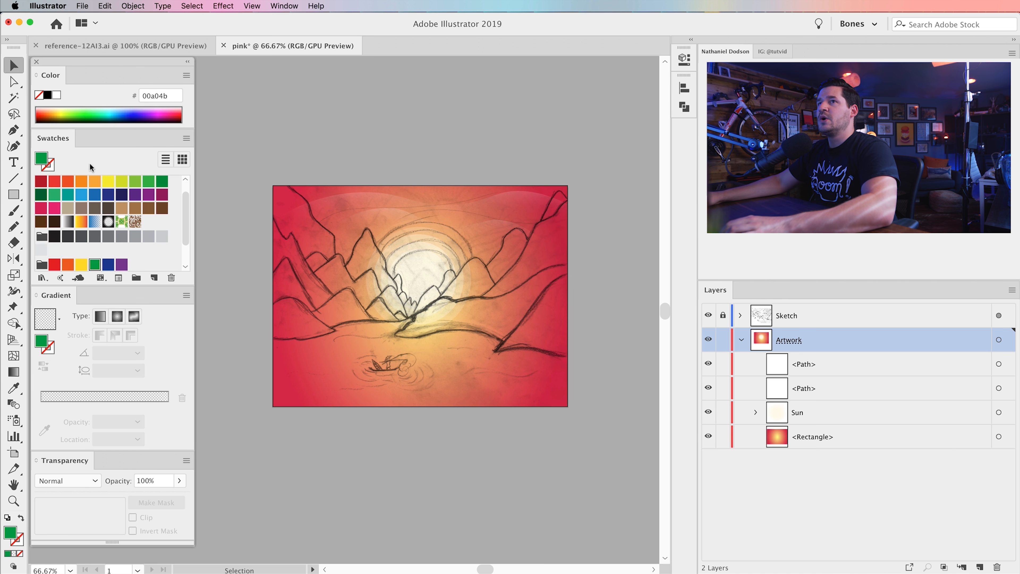
drag(13, 227, 74, 243)
key(z)
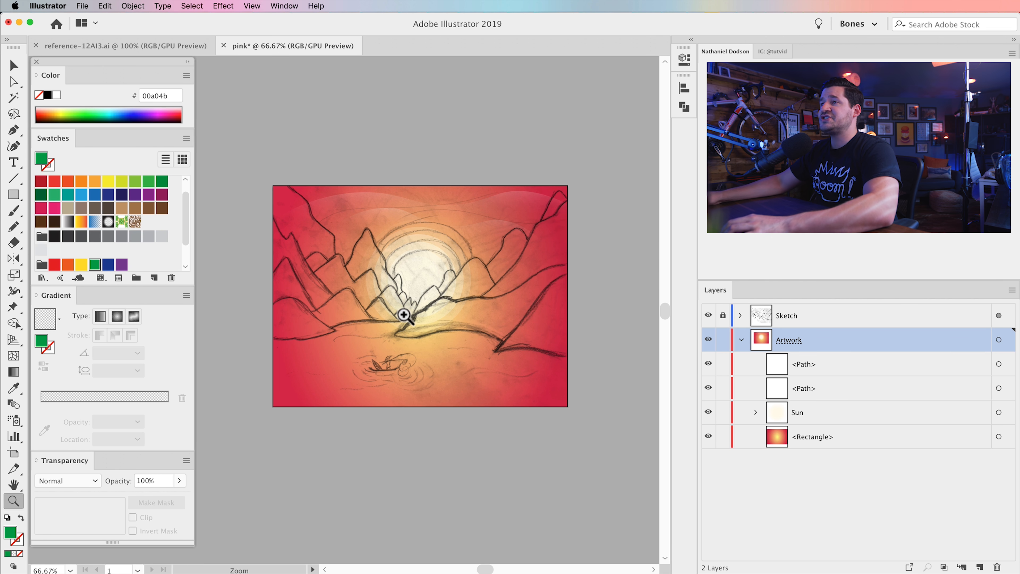
click(401, 310)
click(400, 311)
click(332, 285)
drag(336, 286, 517, 310)
key(super+minus)
key(super+minus)
key(super+minus)
drag(389, 282, 396, 289)
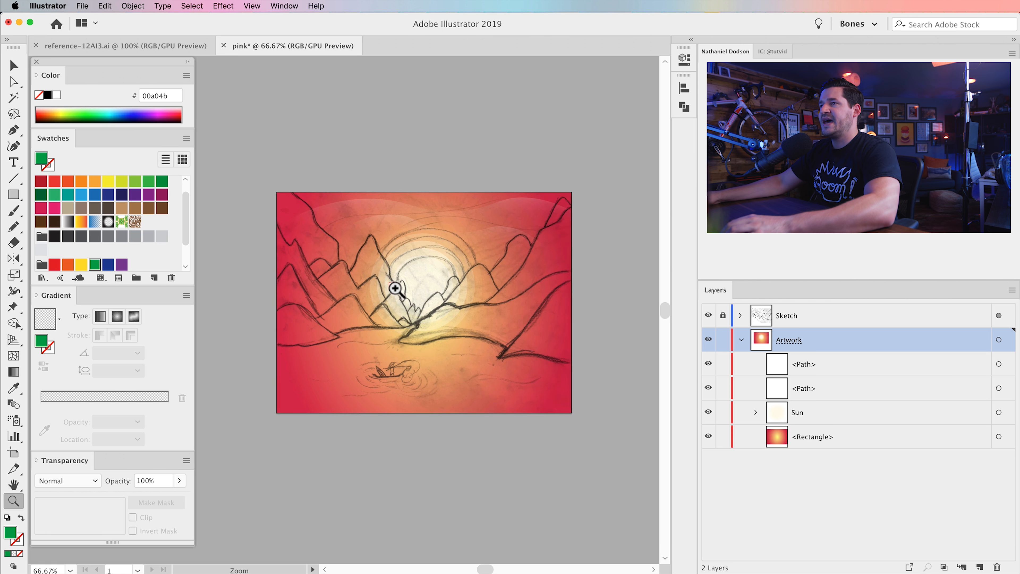
Step: Confirm the Pencil tool options with new strokes filled, paths closing within 15 pixels and selected paths editable within 6 pixels
click(405, 312)
click(398, 313)
click(326, 310)
drag(299, 314, 484, 401)
click(385, 342)
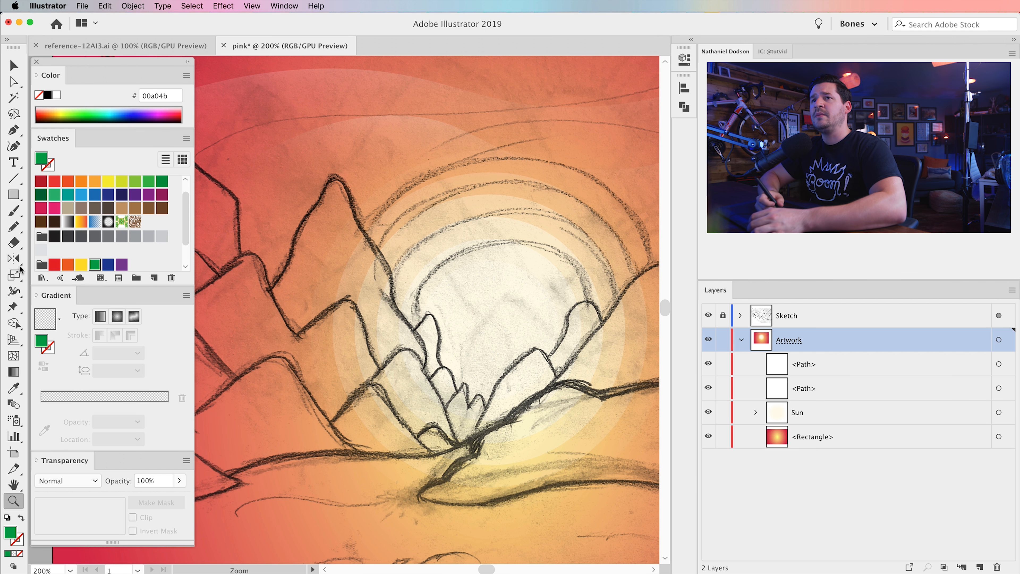
double_click(17, 227)
mouse_move(161, 68)
mouse_down()
mouse_move(441, 138)
mouse_move(480, 120)
mouse_up()
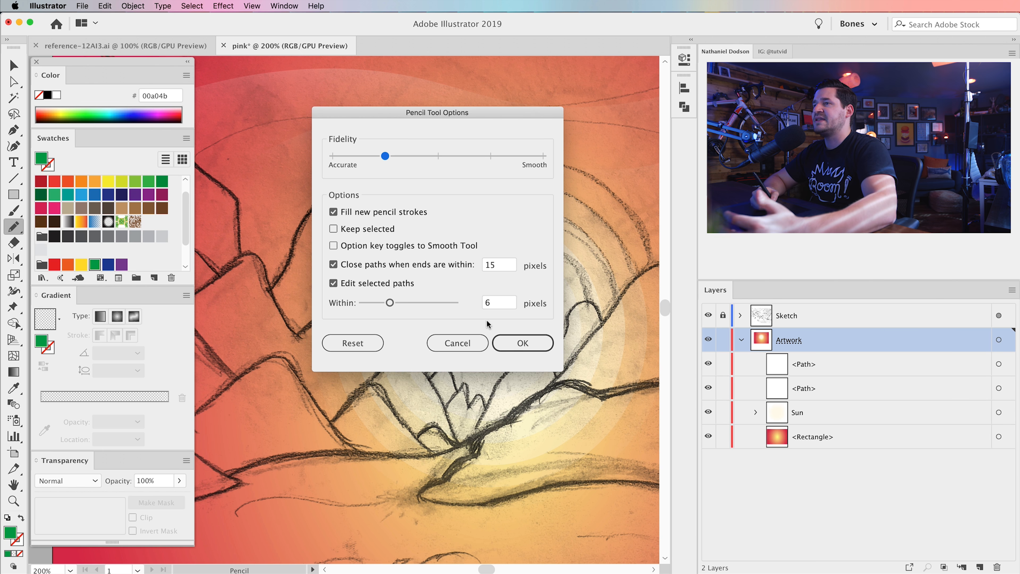
click(522, 345)
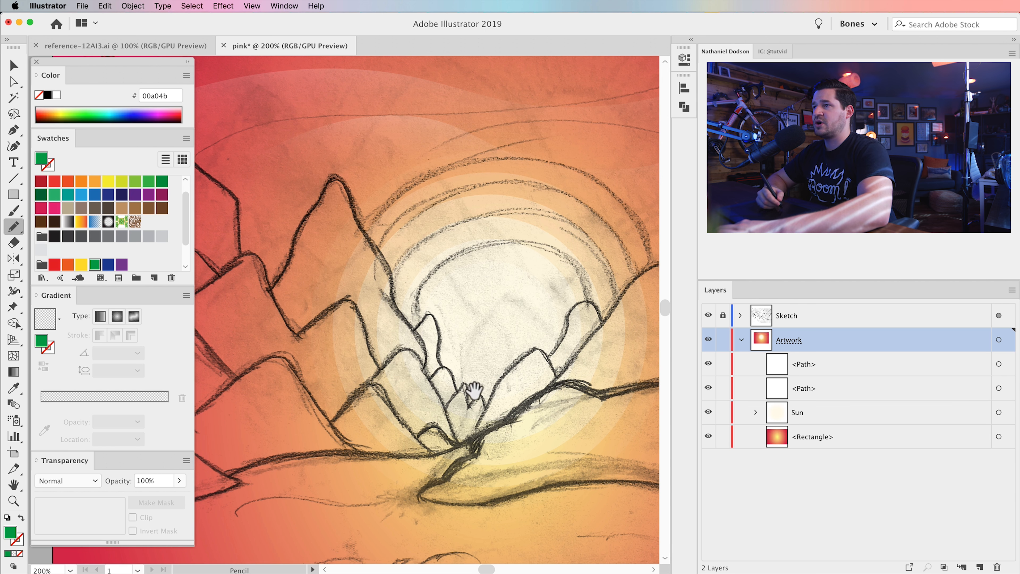
Step: Trace the small rounded peak at the sun's right edge as a closed green Pencil shape, overlapping the slope beside it
scroll(480, 382, down, 2)
scroll(480, 382, right, 3)
mouse_move(505, 355)
mouse_down()
mouse_move(542, 291)
mouse_move(567, 304)
mouse_up()
mouse_move(557, 338)
mouse_down()
mouse_move(512, 377)
mouse_move(503, 363)
mouse_up()
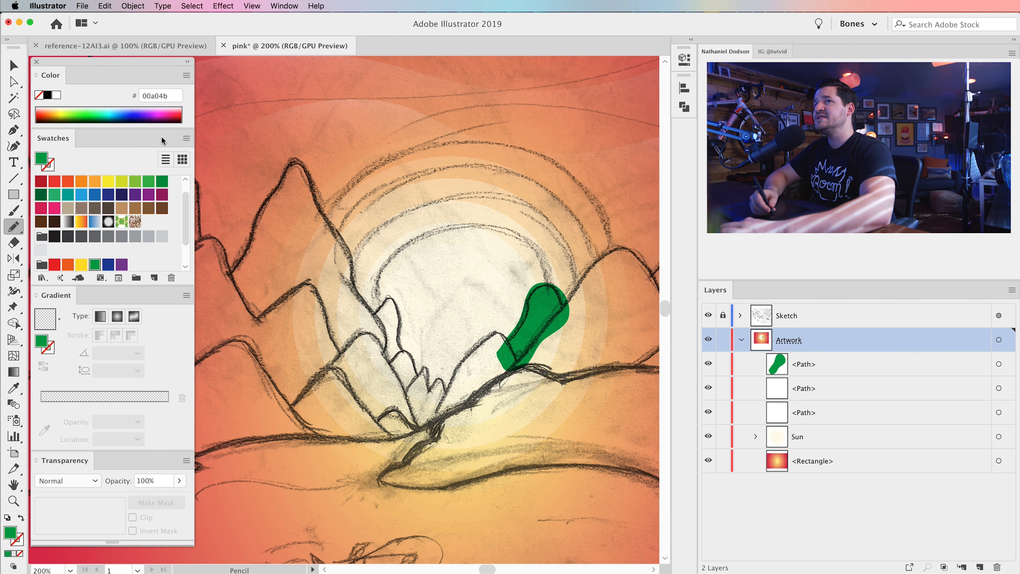
Step: Trace the next peak to the left in brown bf6400 and the small pointed rocks beside it in dark red 942000
click(60, 116)
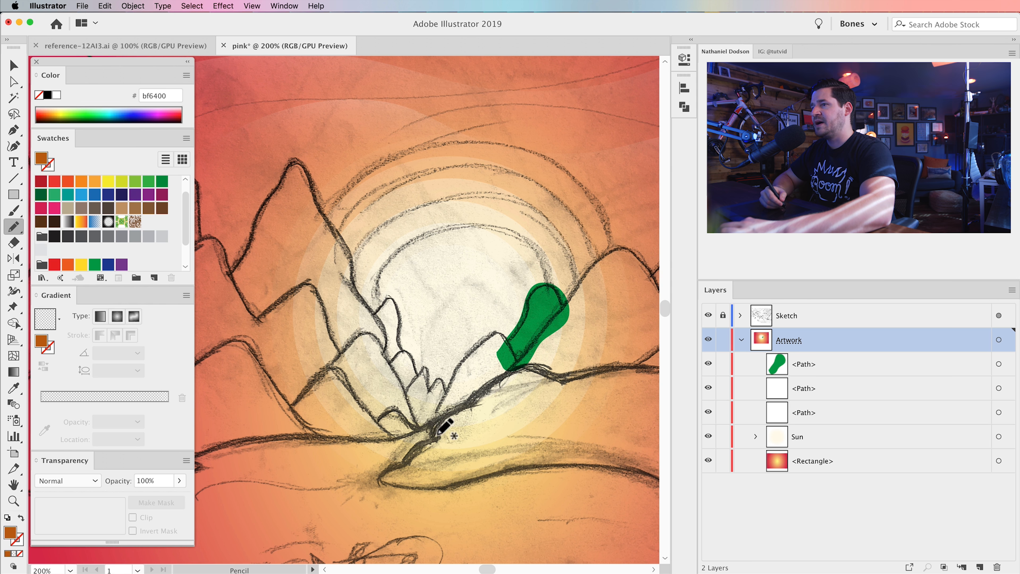
mouse_move(431, 441)
mouse_down()
mouse_move(456, 386)
mouse_move(490, 347)
mouse_move(519, 364)
mouse_move(494, 402)
mouse_move(431, 440)
mouse_up()
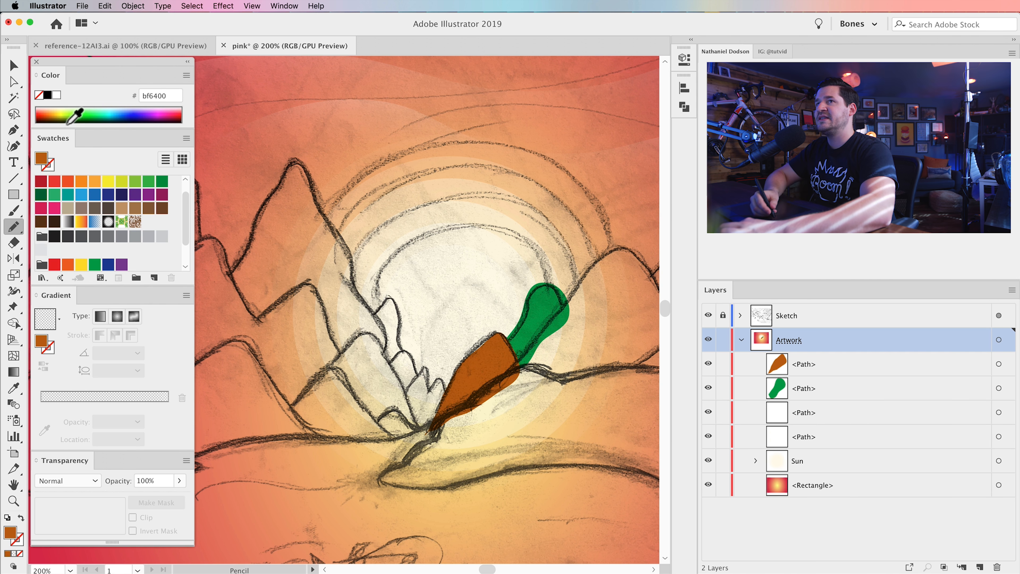
click(44, 120)
mouse_move(397, 403)
mouse_down()
mouse_move(427, 372)
mouse_move(433, 397)
mouse_move(443, 384)
mouse_move(444, 426)
mouse_move(414, 427)
mouse_up()
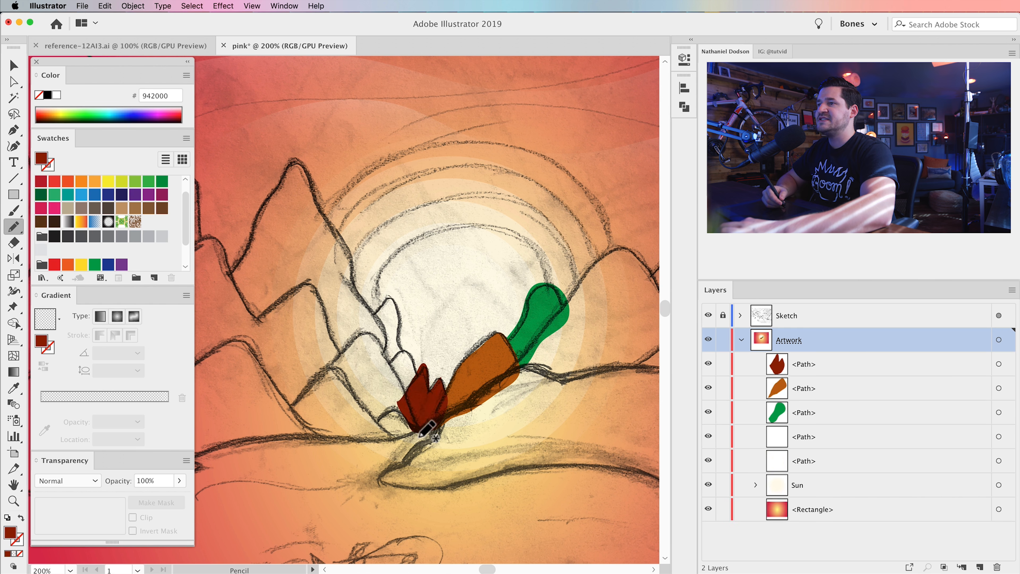
Step: Trace the peak left of the dark red rocks in coral ff7155 and the taller one above it in lime cbff2a
drag(52, 119, 38, 120)
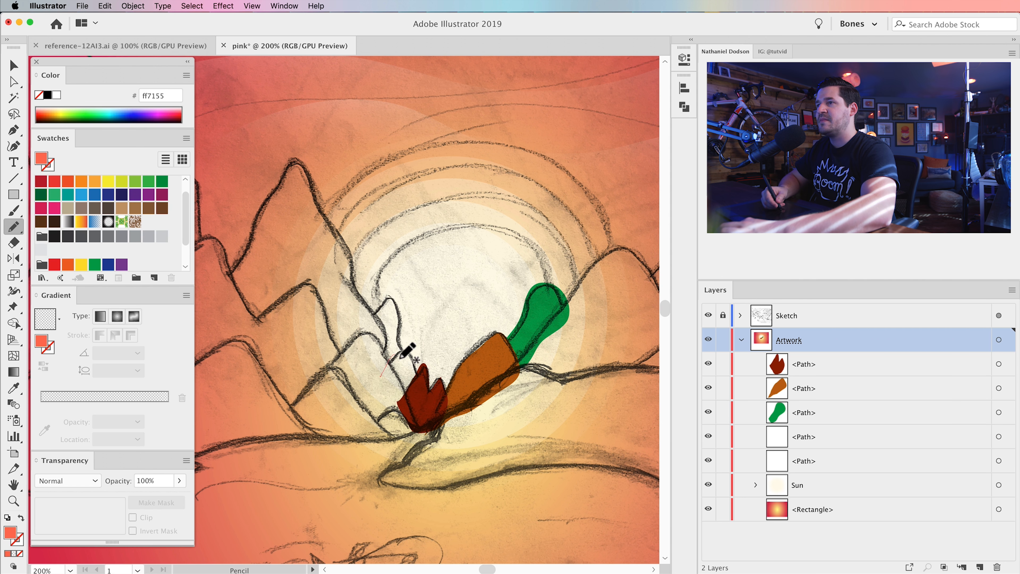
mouse_move(419, 381)
mouse_down()
mouse_move(402, 397)
mouse_move(382, 376)
mouse_up()
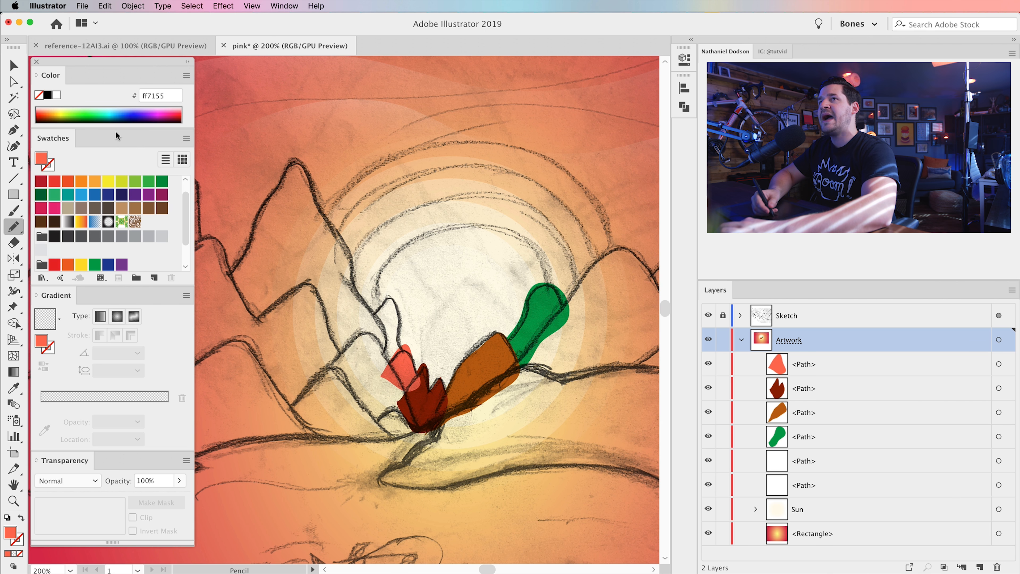
click(84, 119)
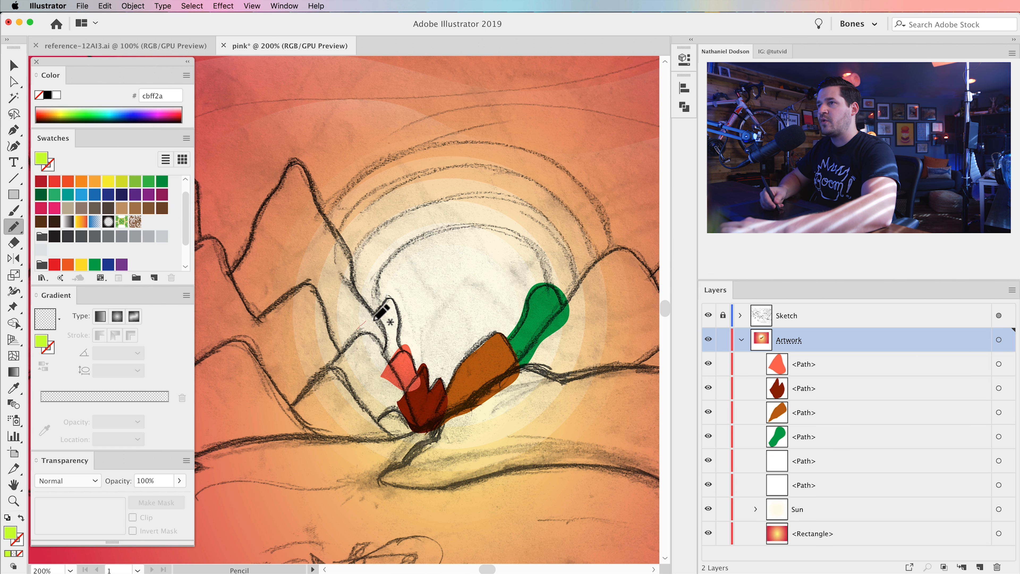
mouse_move(408, 362)
mouse_down()
mouse_move(386, 379)
mouse_move(364, 332)
mouse_up()
key(space)
mouse_move(426, 392)
mouse_down()
mouse_move(386, 382)
mouse_move(434, 396)
mouse_move(398, 399)
mouse_up()
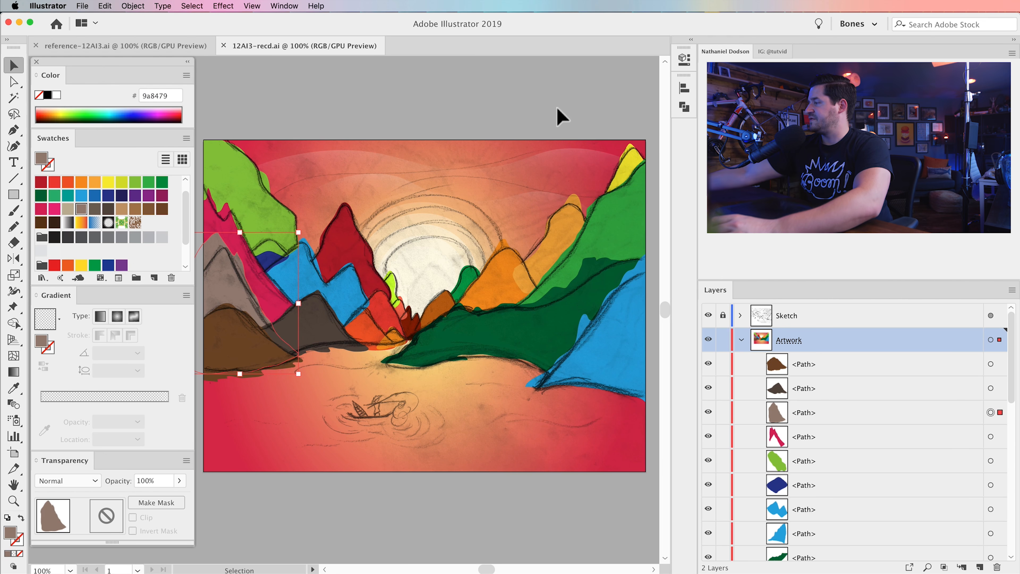
Step: Hide the Sketch layer and deselect the taupe mountain so only the colored artwork shows
click(710, 316)
scroll(467, 357, left, 3)
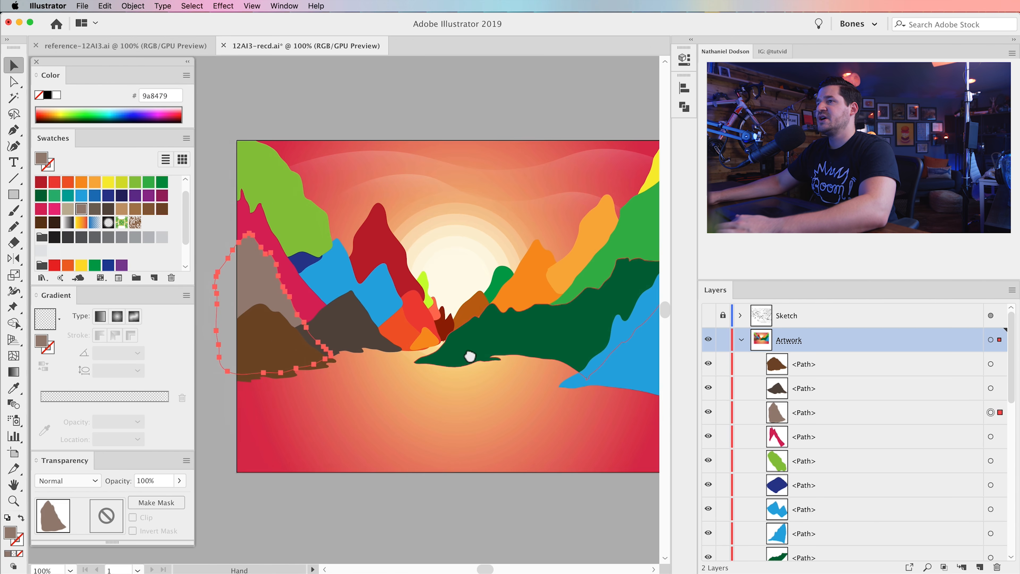
click(452, 110)
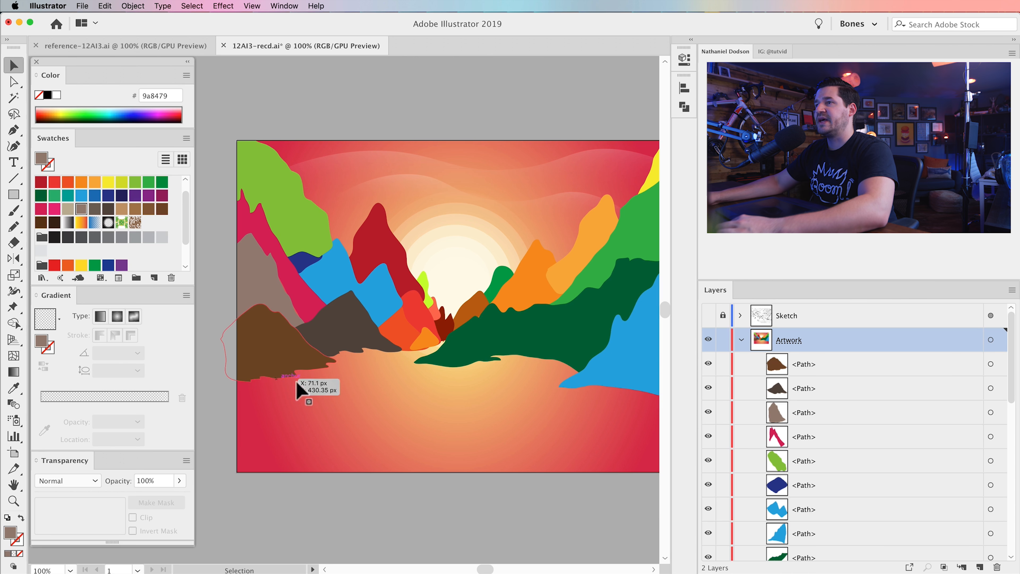
Step: Examine up close how the traced mountains overlap along the shoreline and on both sides of the sun
key(z)
click(412, 347)
click(346, 304)
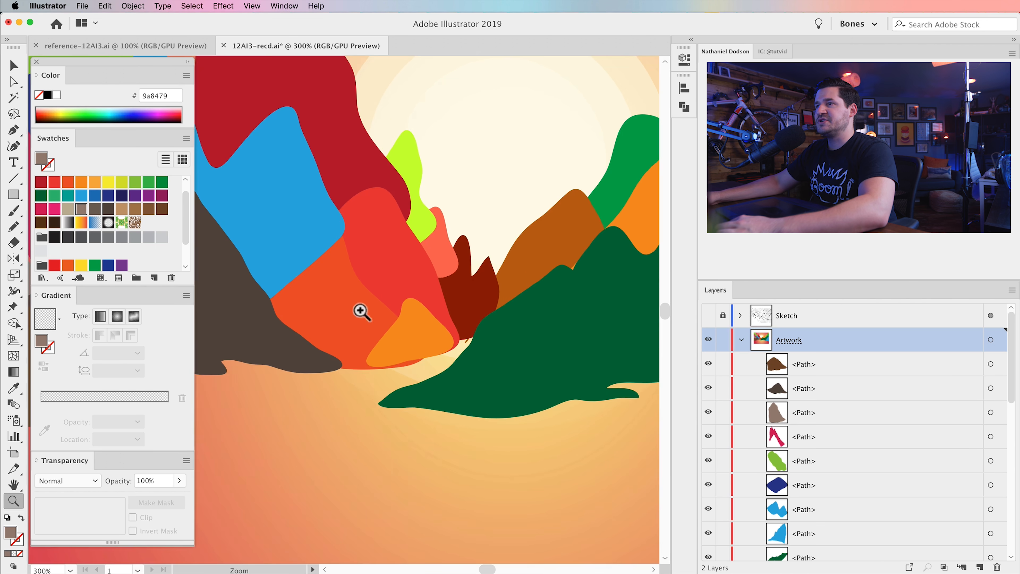
click(412, 367)
drag(291, 316, 396, 366)
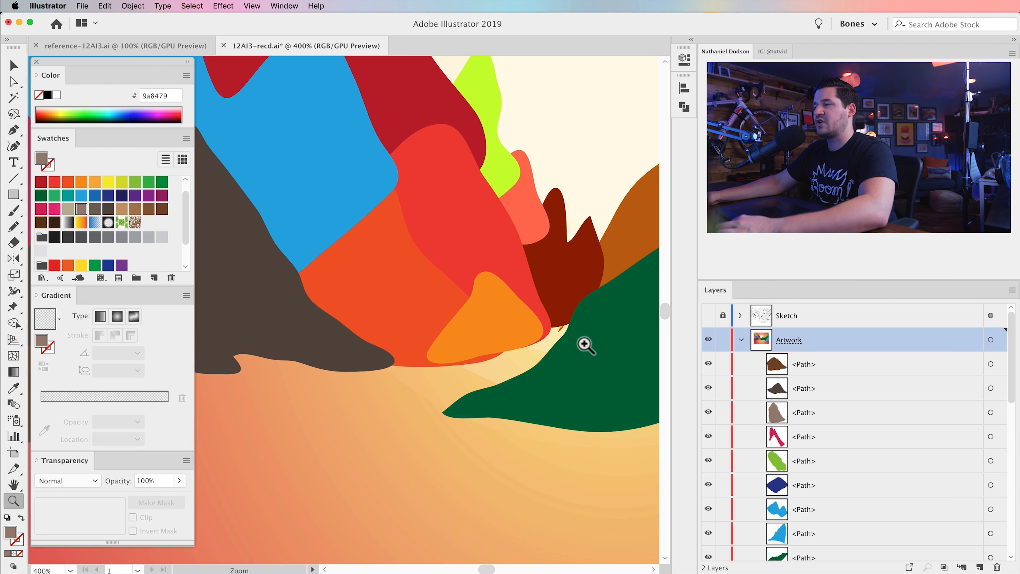
drag(474, 354, 535, 386)
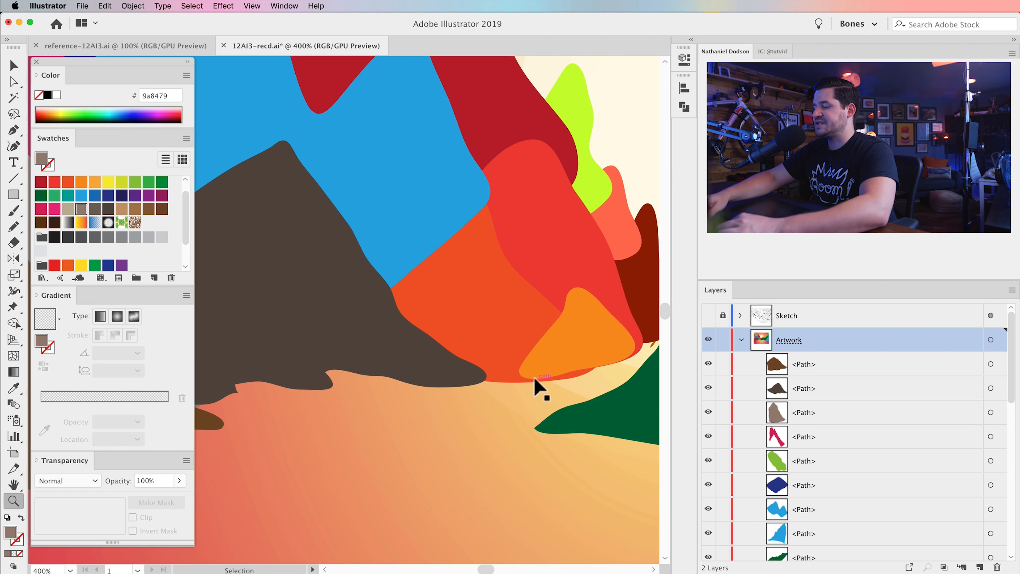
key(super+minus)
key(super+minus)
drag(441, 374, 228, 378)
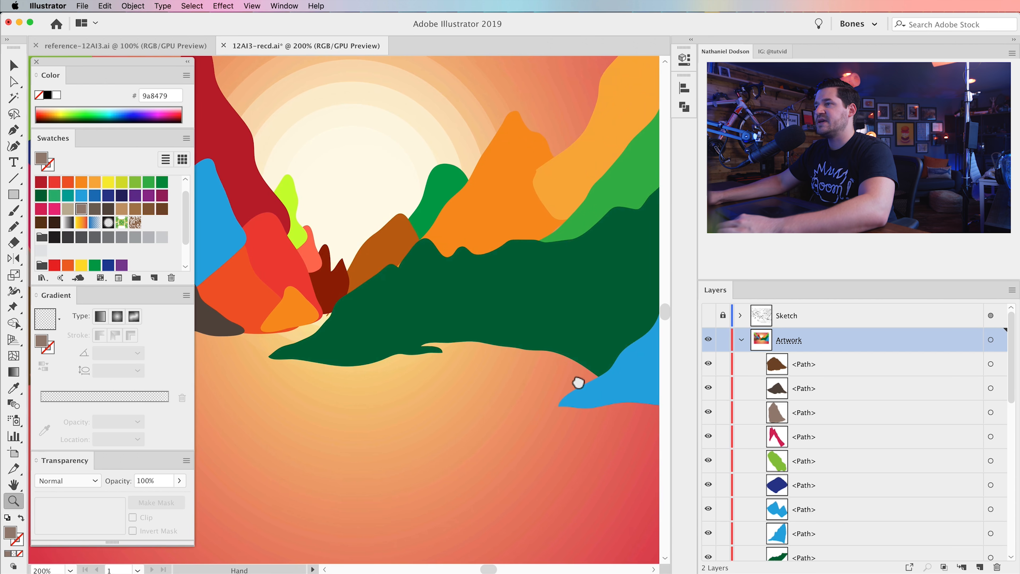
drag(582, 379, 409, 388)
drag(477, 383, 519, 405)
drag(408, 368, 518, 482)
key(v)
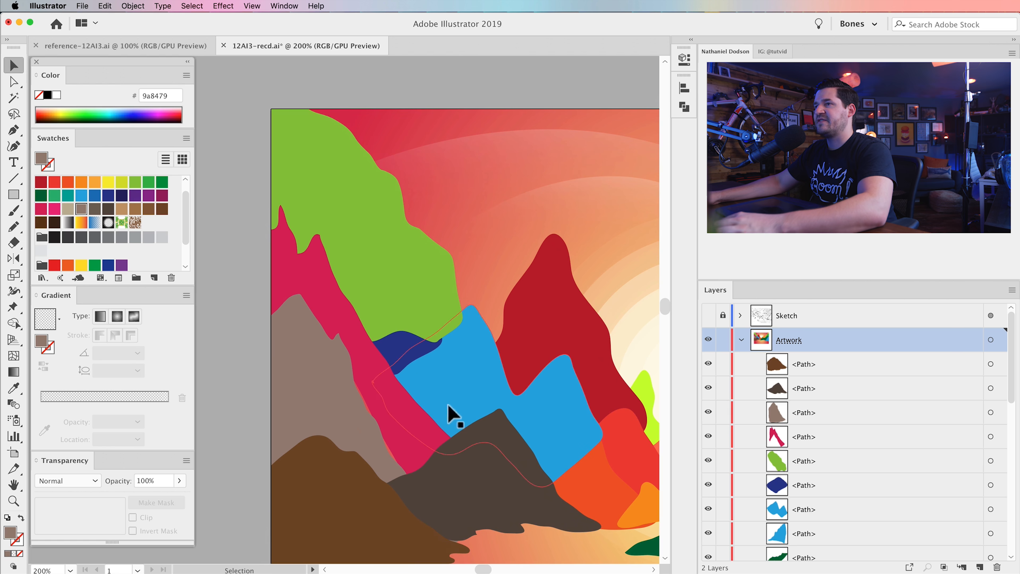
Step: Bring the small dark blue peak forward one level, in front of the light green mountain
click(406, 342)
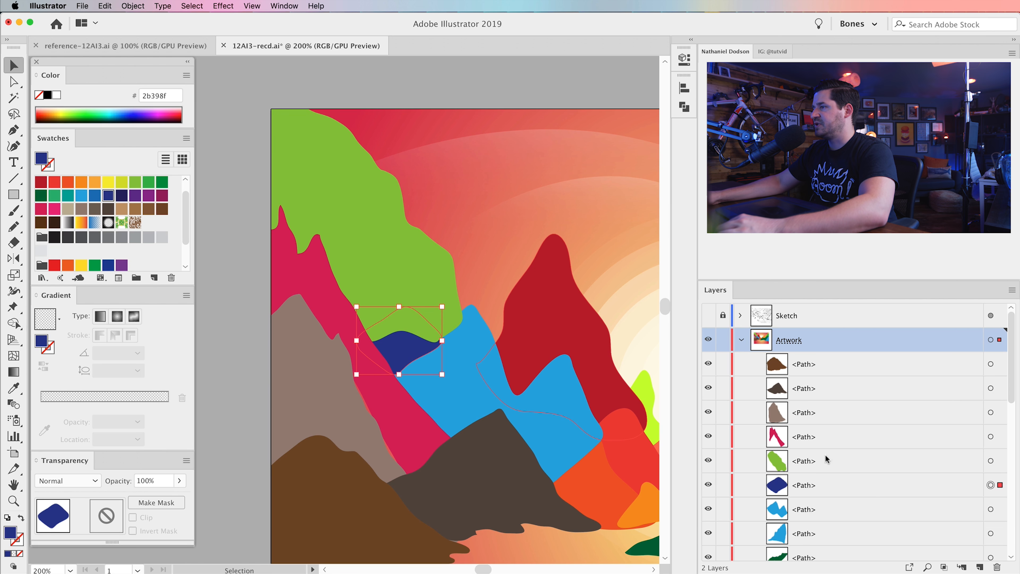
click(132, 6)
mouse_move(143, 29)
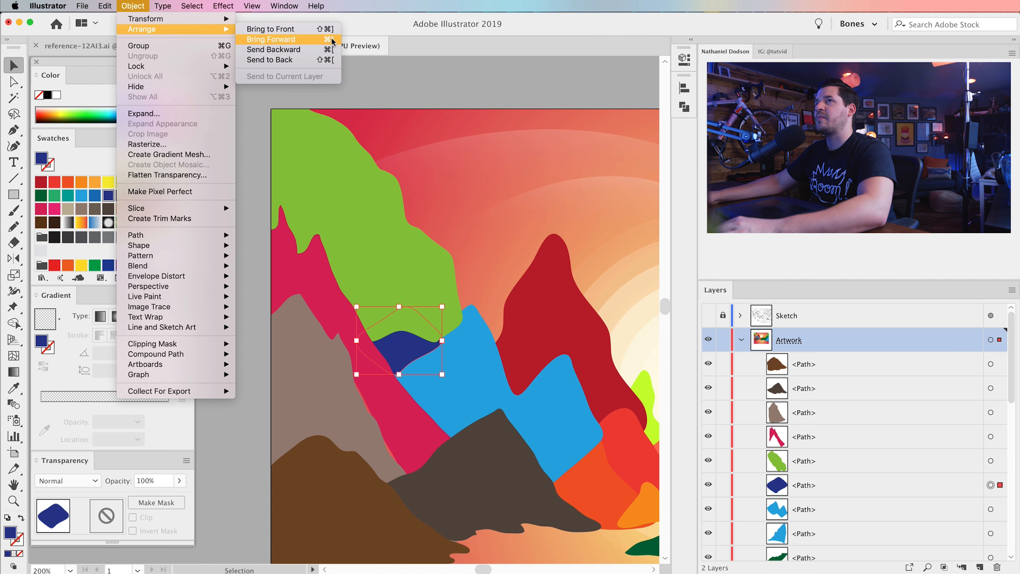
click(133, 7)
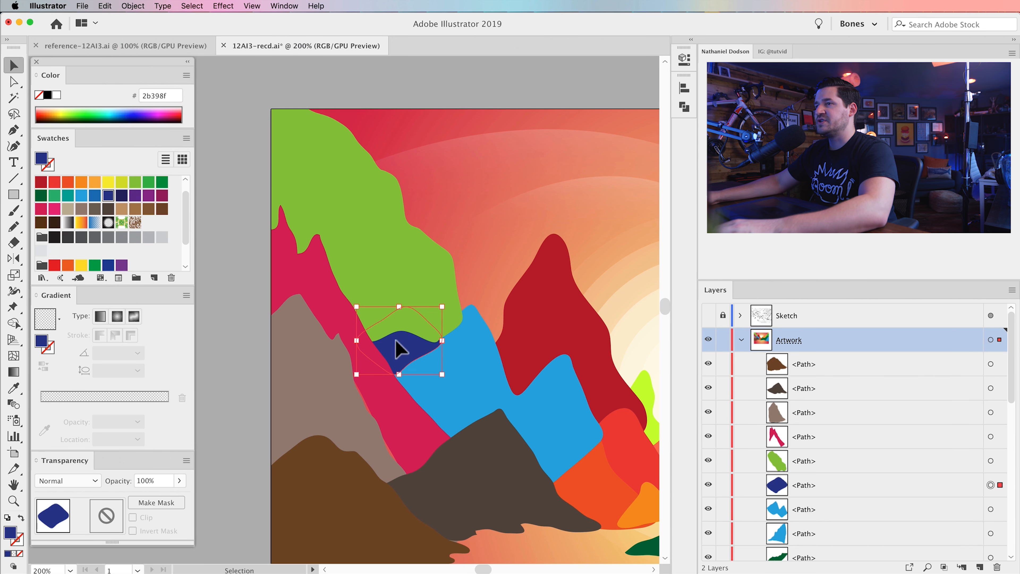
key(a)
key(super+bracketright)
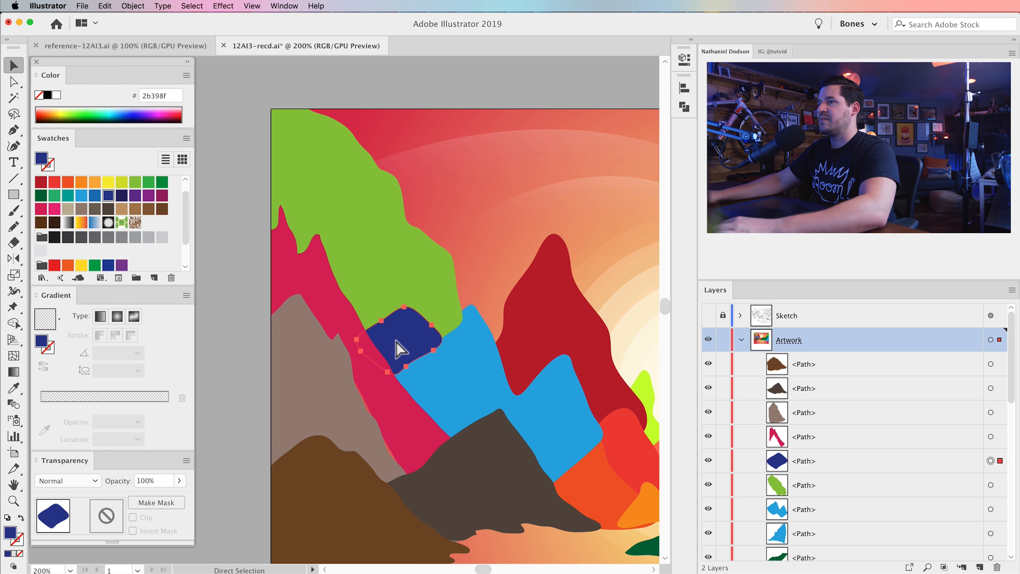
Step: Bring the light blue double peak forward two levels, in front of the light green mountain and the dark blue peak
click(277, 365)
drag(446, 407, 377, 329)
click(410, 286)
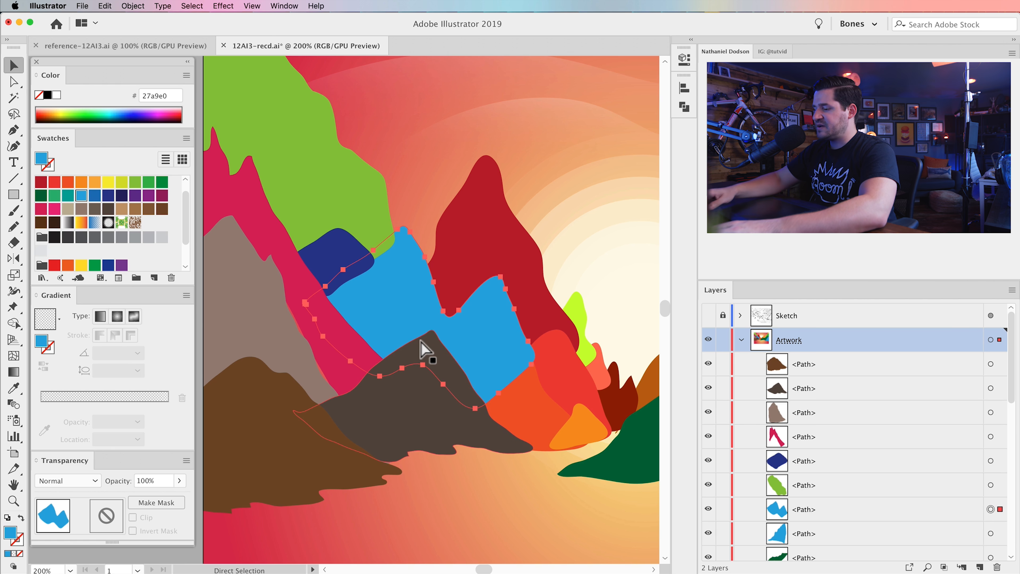
key(super+bracketright)
key(super+bracketright)
key(v)
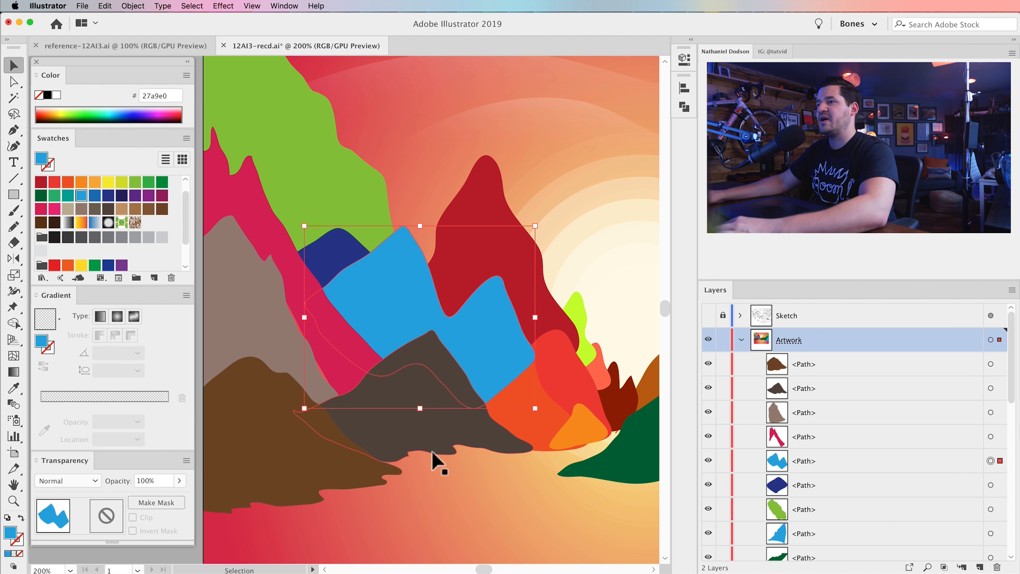
Step: Bring the orange-red f05a29 mountain forward until it overlaps the light blue double peak, keeping it behind the dark gray-brown mountain
click(583, 427)
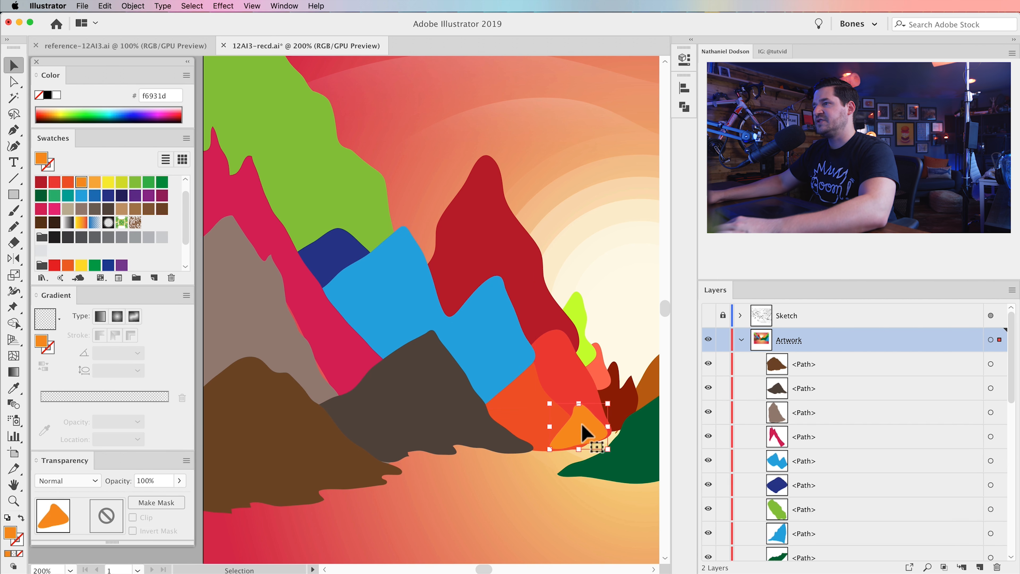
click(531, 420)
key(a)
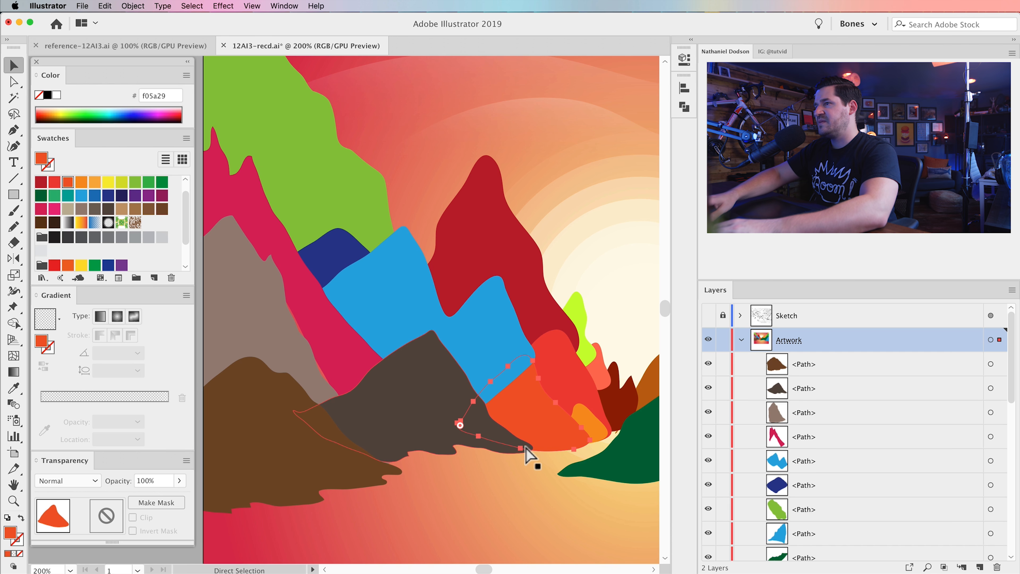
key(super+bracketright)
key(super+bracketright)
key(super+bracketright)
key(super+bracketright)
key(super+bracketright)
key(super+bracketright)
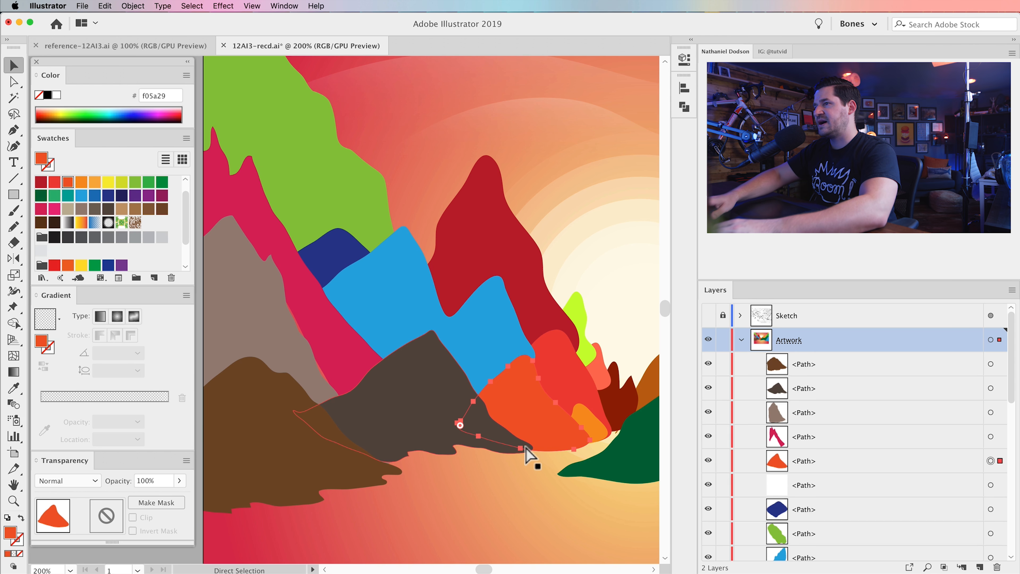
Step: Bring the dark red pointed rocks forward one level, in front of the coral peak
key(v)
drag(530, 399, 420, 321)
click(522, 328)
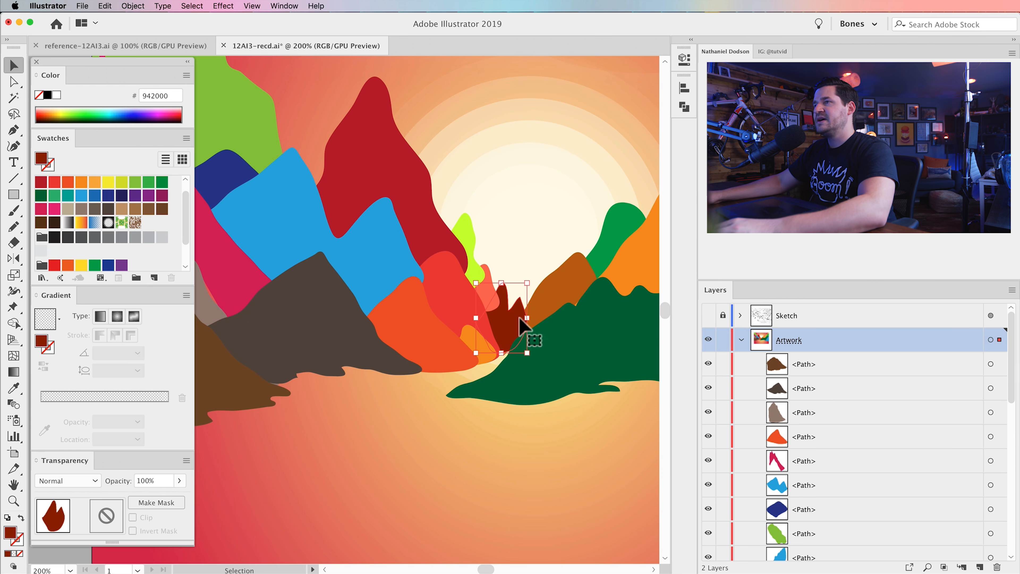
key(a)
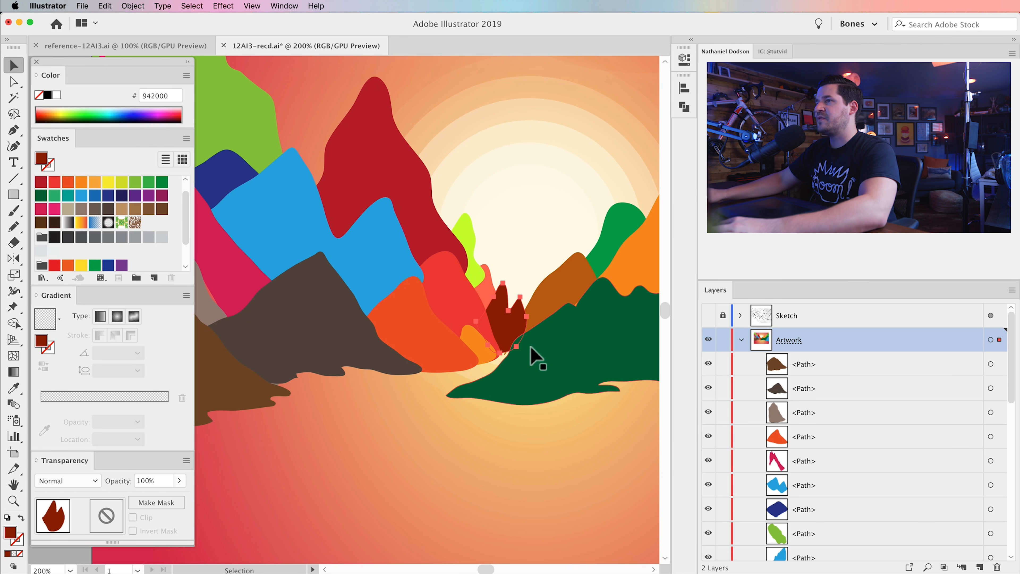
key(v)
Step: Bring the orange f6931d mountain right of the sun forward, in front of the lighter orange mountain
key(space)
drag(594, 332, 359, 362)
click(504, 336)
key(space)
key(space)
drag(532, 377, 419, 450)
key(space)
drag(358, 374, 562, 376)
click(562, 364)
key(space)
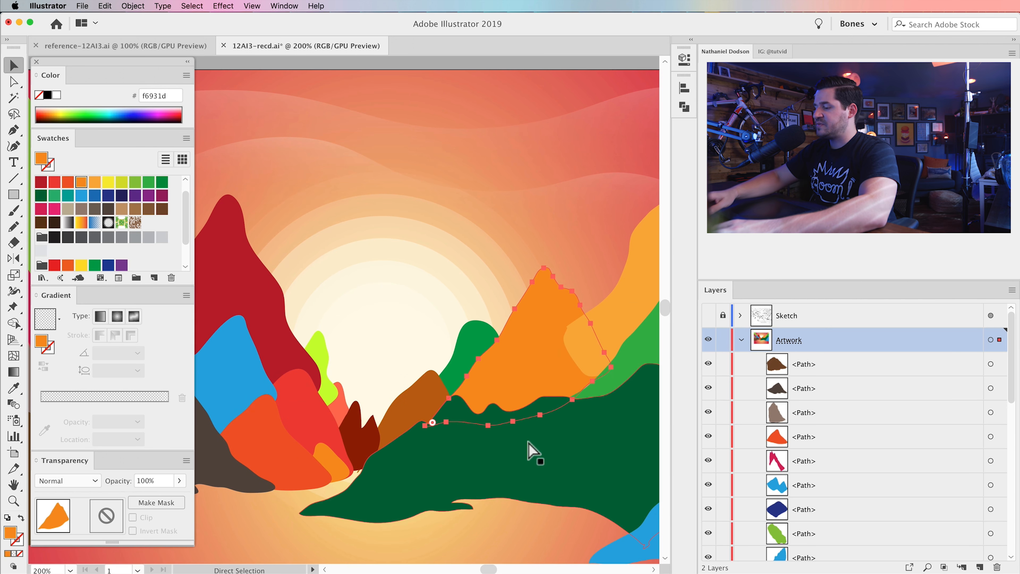
key(space)
drag(544, 375, 349, 379)
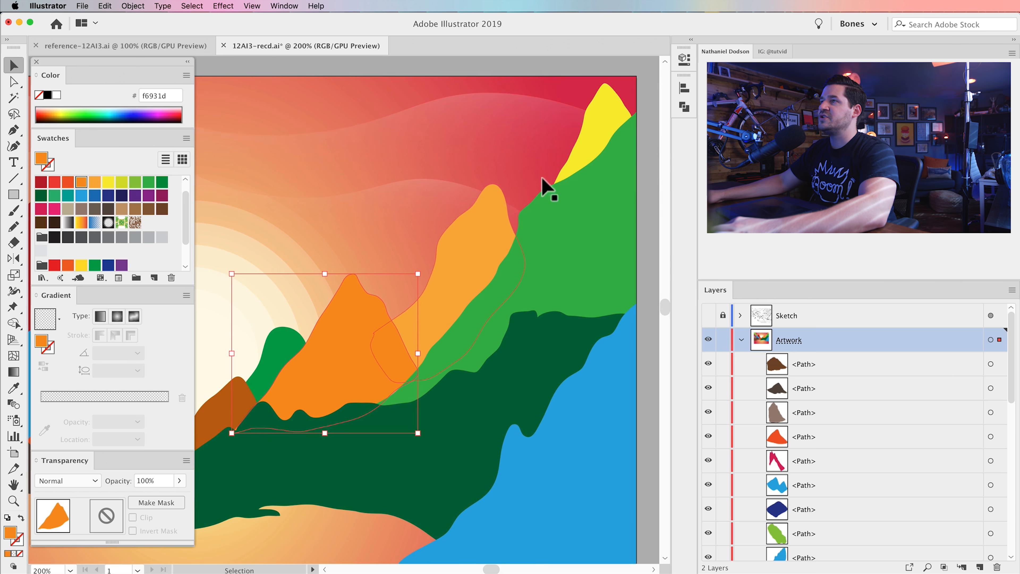
Step: Check the stacking of the mountains across the whole artboard and deselect the orange mountain
key(space)
drag(397, 352, 575, 345)
drag(440, 405, 564, 410)
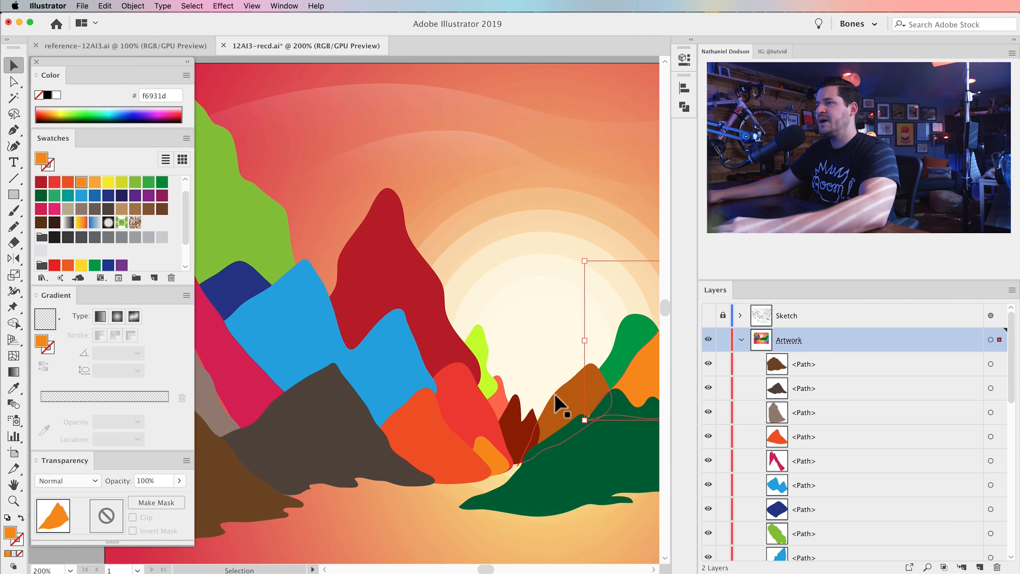
key(super+minus)
key(super+minus)
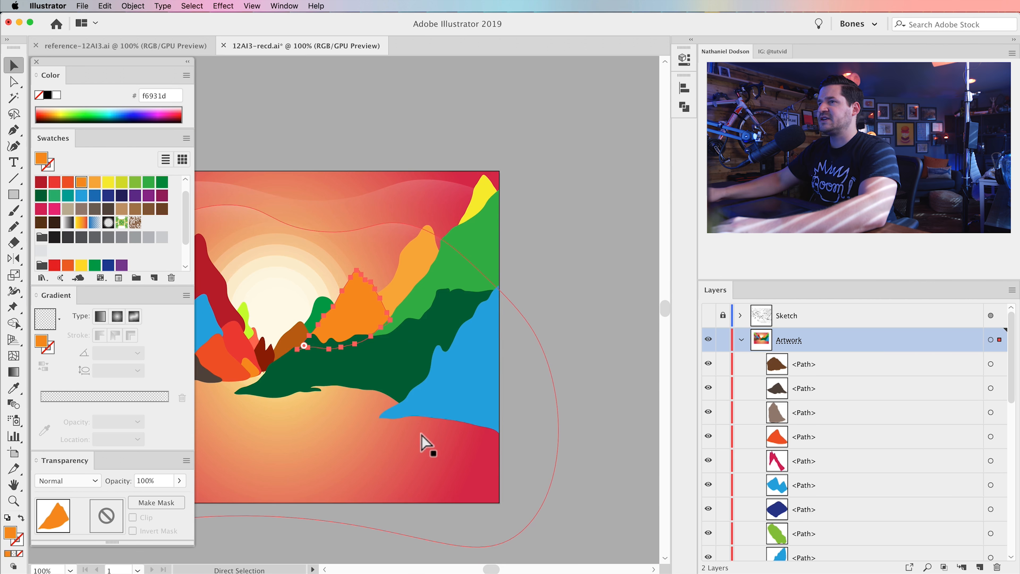
drag(394, 333, 516, 332)
click(480, 147)
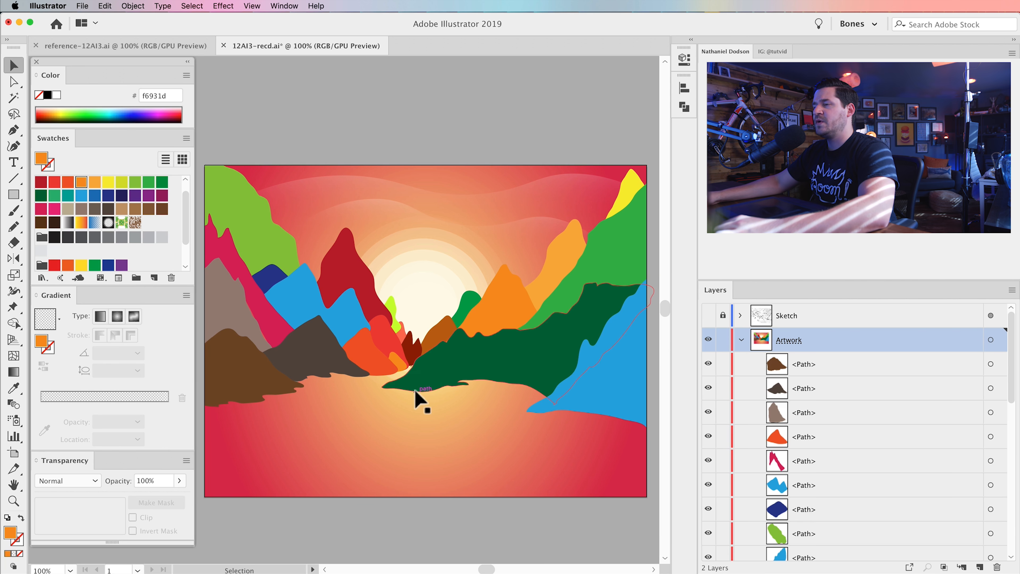
Step: Move the brown bf6400 peak's lowest anchor point up behind the dark red rocks, hiding the sliver at the shoreline
key(z)
click(420, 369)
click(341, 313)
click(339, 314)
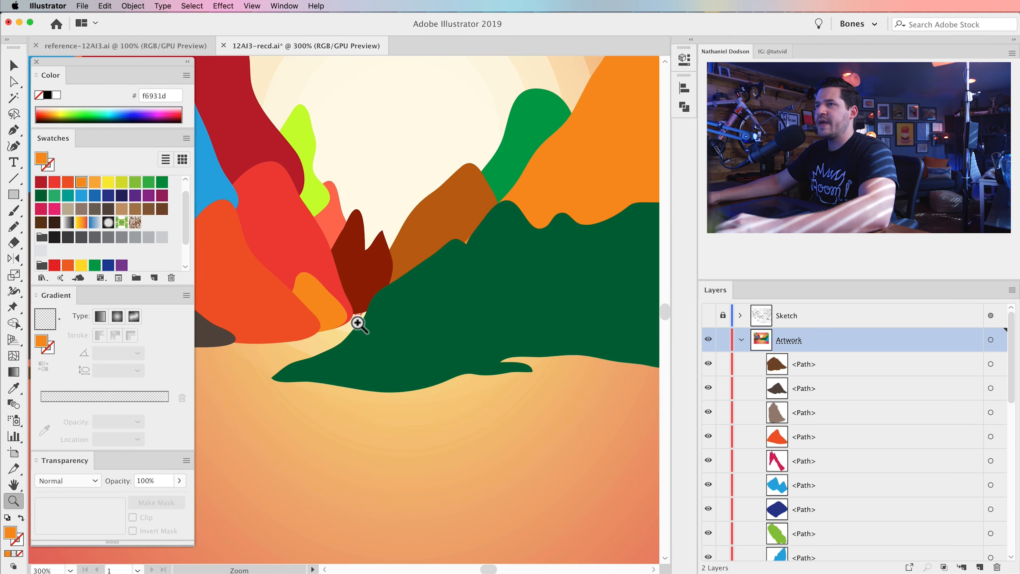
click(357, 322)
click(353, 314)
click(351, 310)
click(460, 342)
key(a)
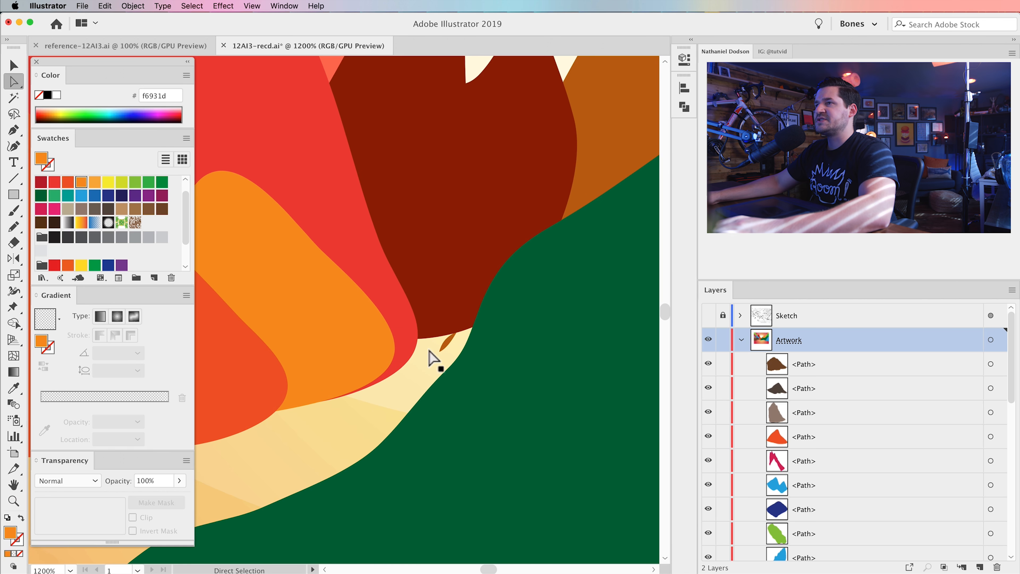
click(442, 353)
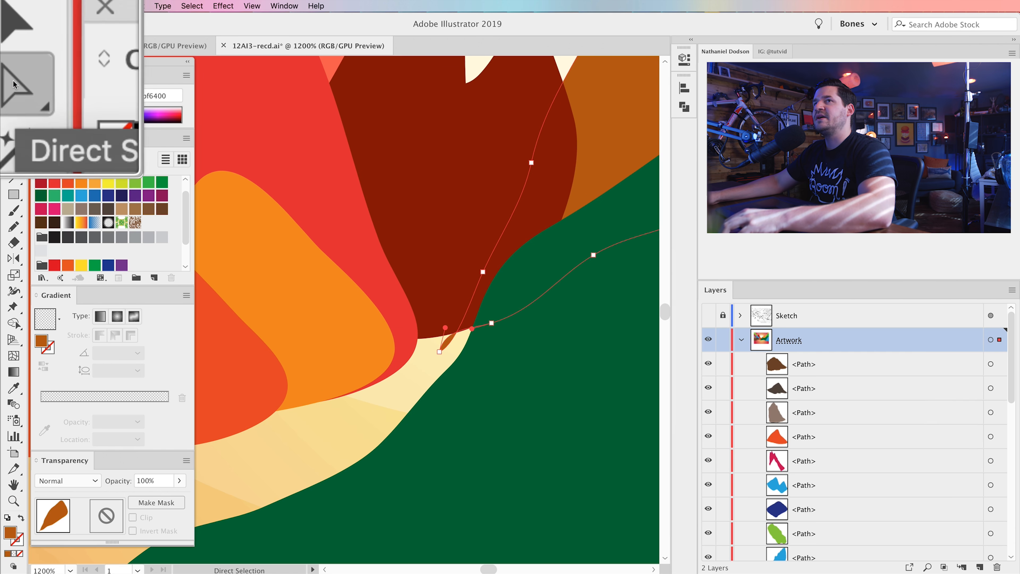
drag(443, 354, 469, 315)
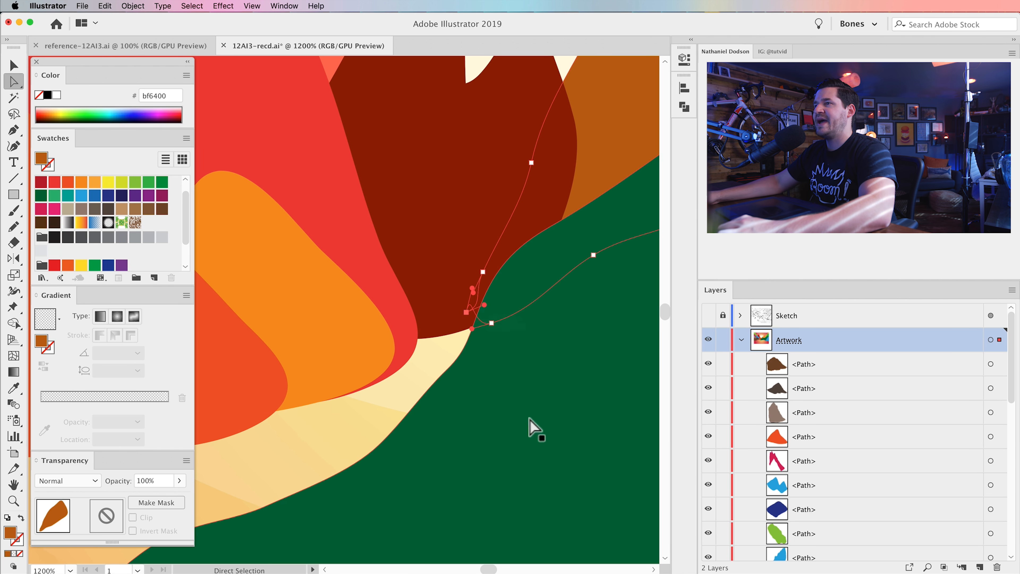
Step: Move the dark green slope's ridge anchor point slightly upward where the ridge meets the brown peak
key(super+0)
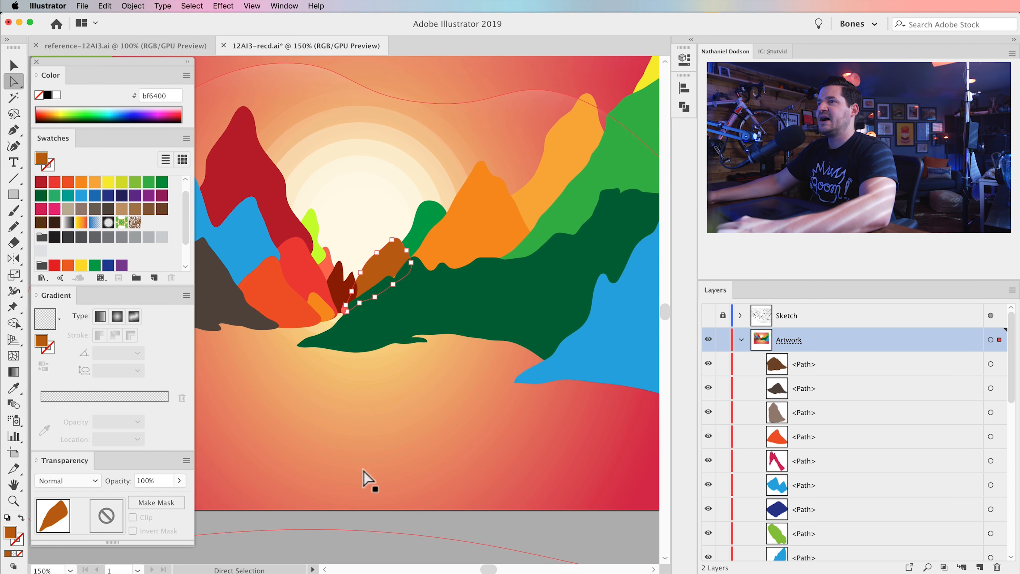
drag(413, 378, 495, 454)
key(z)
click(480, 357)
click(331, 317)
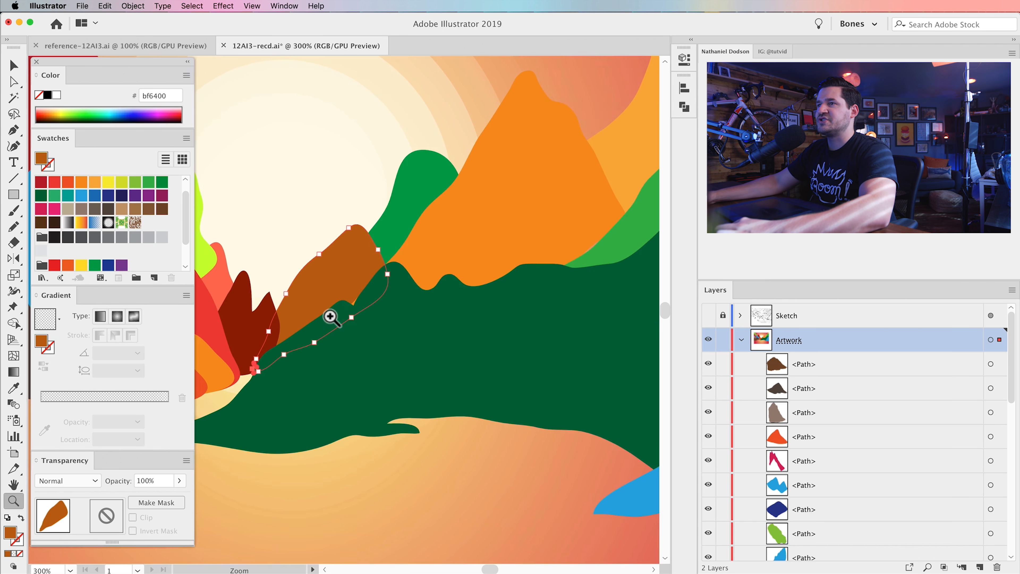
click(329, 317)
click(382, 305)
click(380, 306)
key(a)
drag(318, 320, 317, 301)
drag(329, 361, 432, 385)
key(super+minus)
key(super+minus)
key(super+minus)
key(super+minus)
key(super+minus)
key(super+minus)
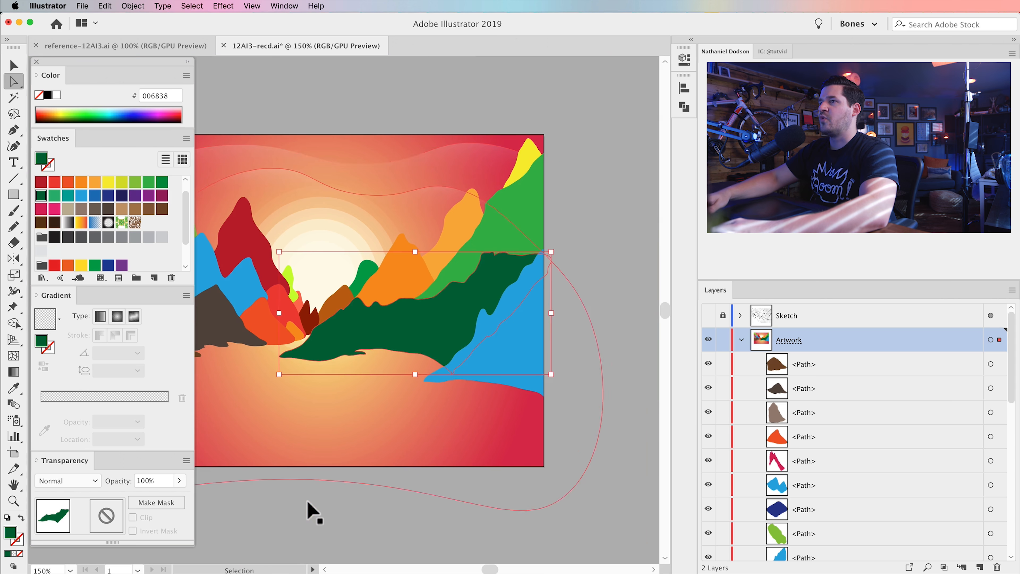
Step: Deselect the dark green slope and review the order of the mountain paths in the Artwork layer
drag(355, 381, 447, 419)
click(451, 102)
drag(407, 276, 387, 243)
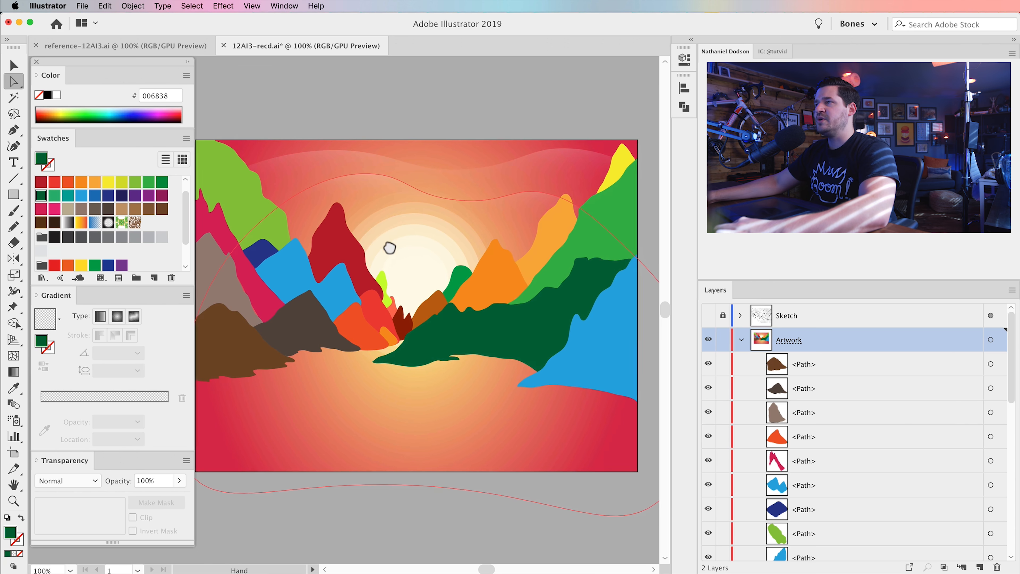
scroll(763, 468, down, 8)
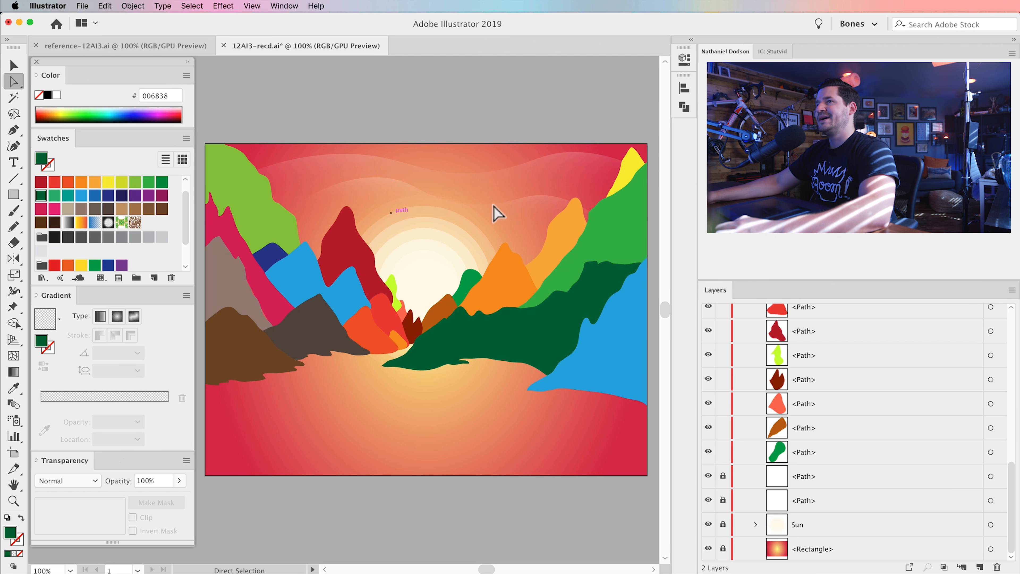
scroll(786, 406, up, 1)
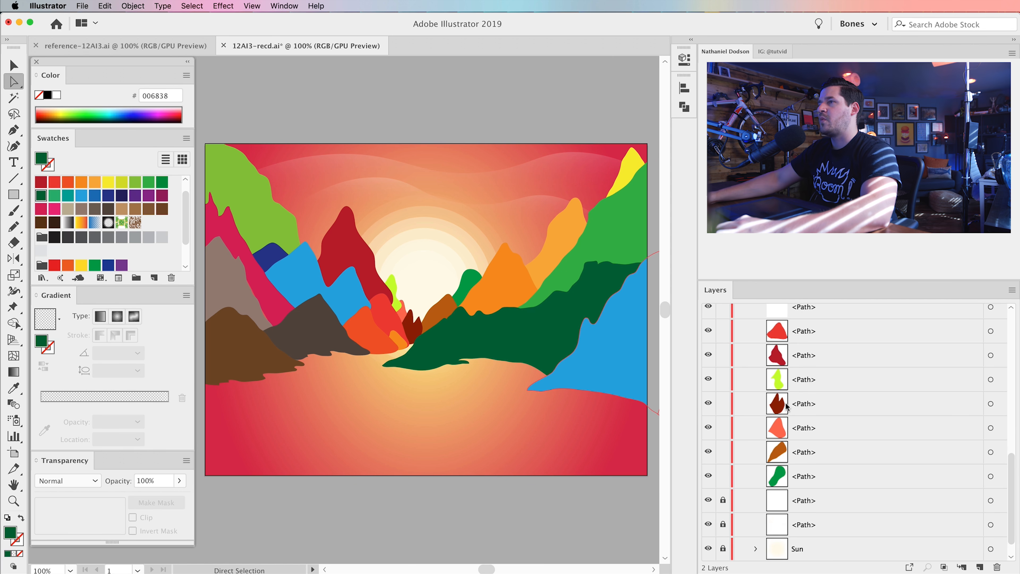
scroll(786, 407, down, 1)
key(space)
drag(373, 376, 366, 376)
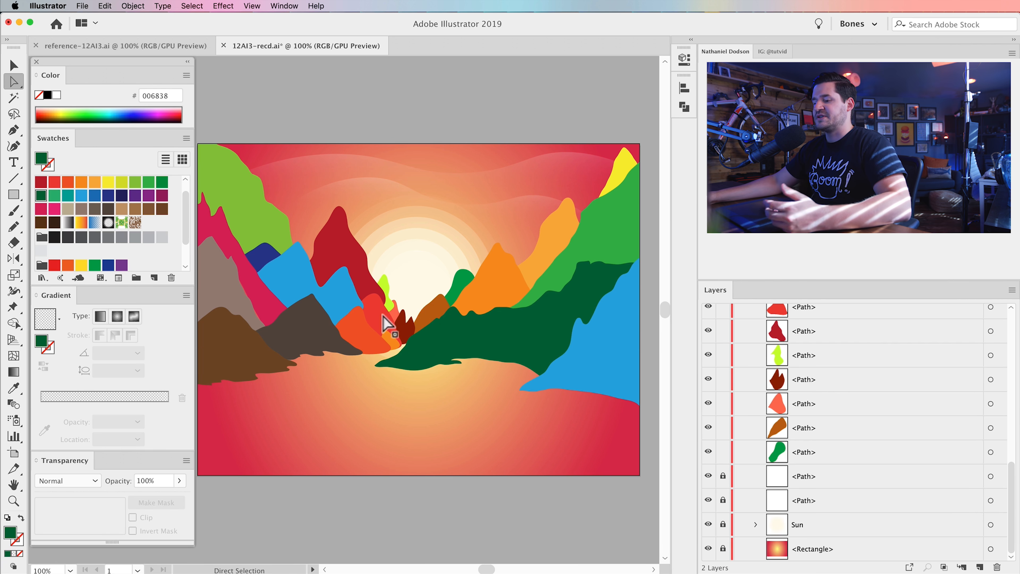
key(v)
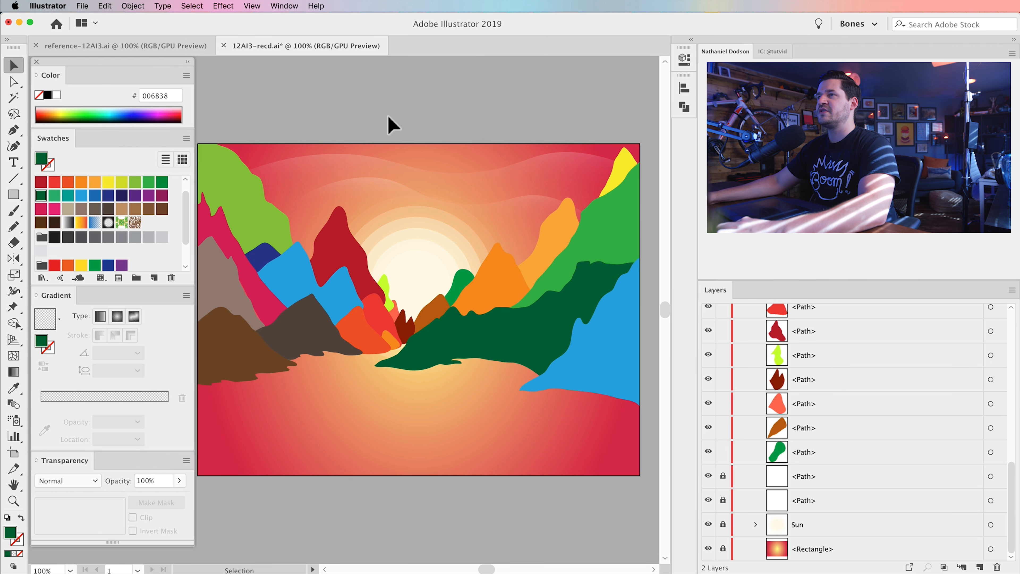
drag(448, 338, 591, 520)
key(space)
drag(499, 371, 529, 385)
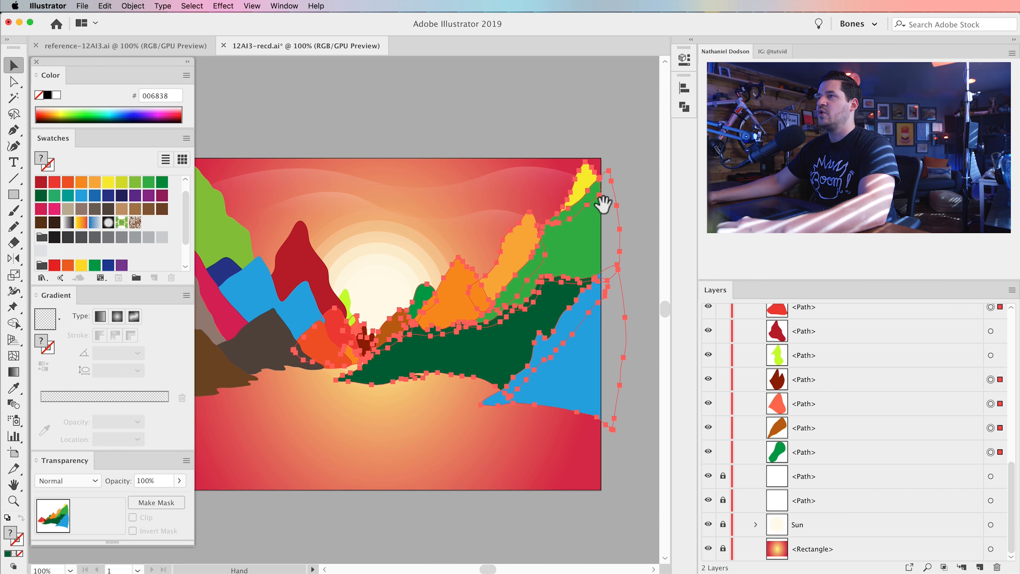
drag(453, 352, 518, 348)
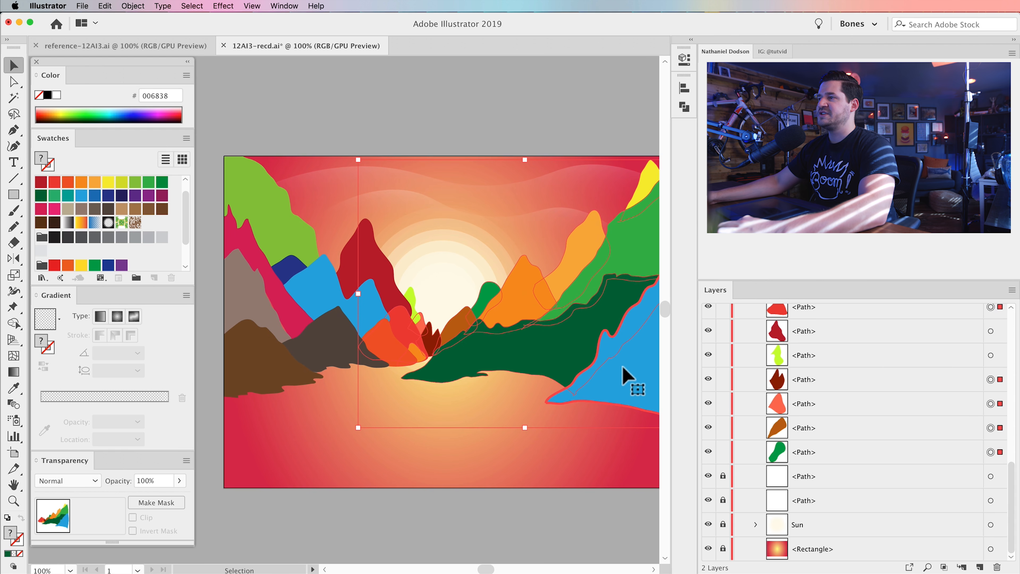
click(585, 504)
Step: Fill the blue right foreground mountain and the brown left foreground mountain with the darkest purple swatch of the custom palette
click(636, 374)
click(238, 354)
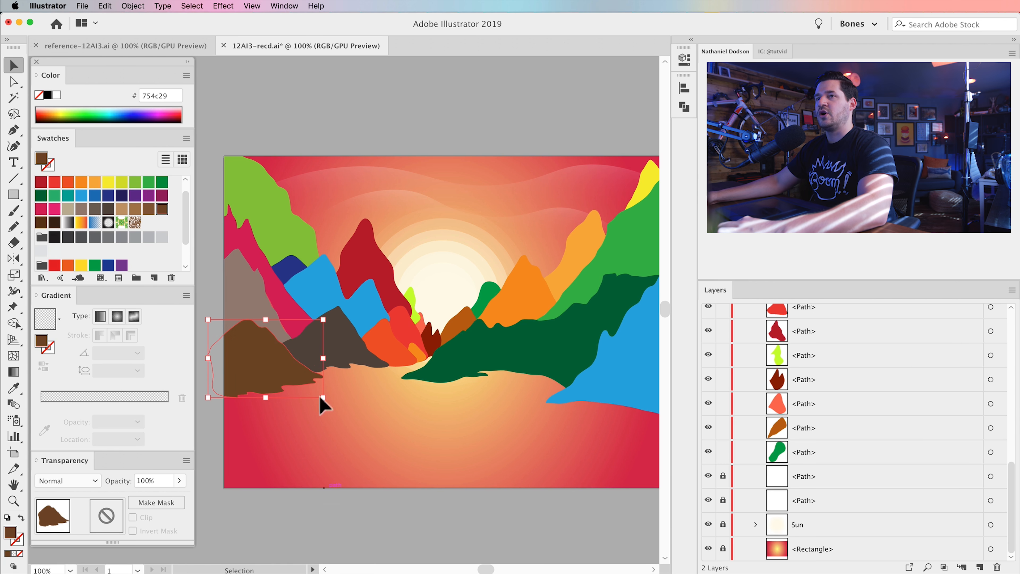
mouse_move(326, 347)
mouse_down()
mouse_move(282, 342)
mouse_move(318, 342)
mouse_up()
click(619, 379)
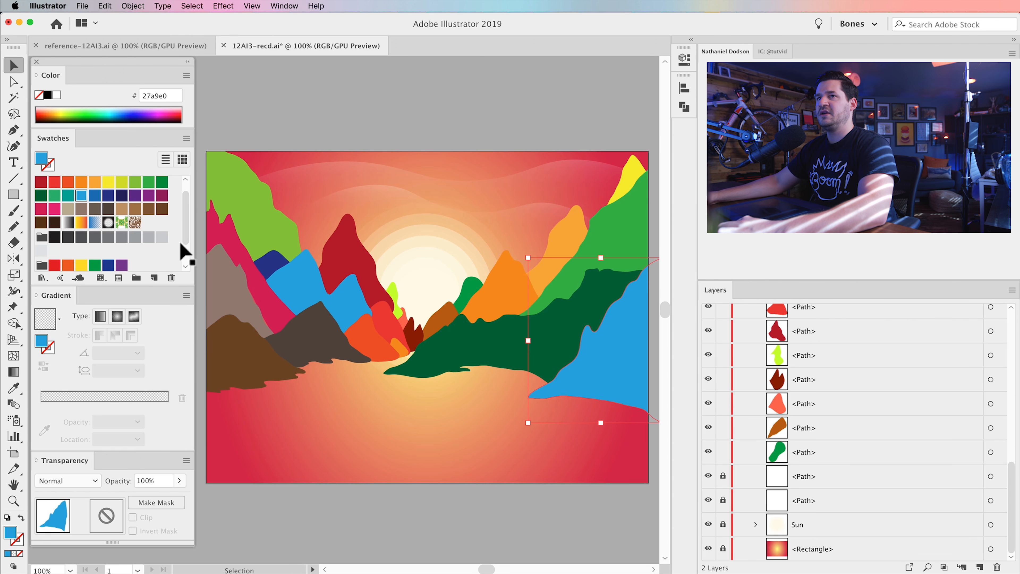
scroll(115, 233, down, 5)
scroll(115, 233, up, 2)
drag(353, 390, 344, 506)
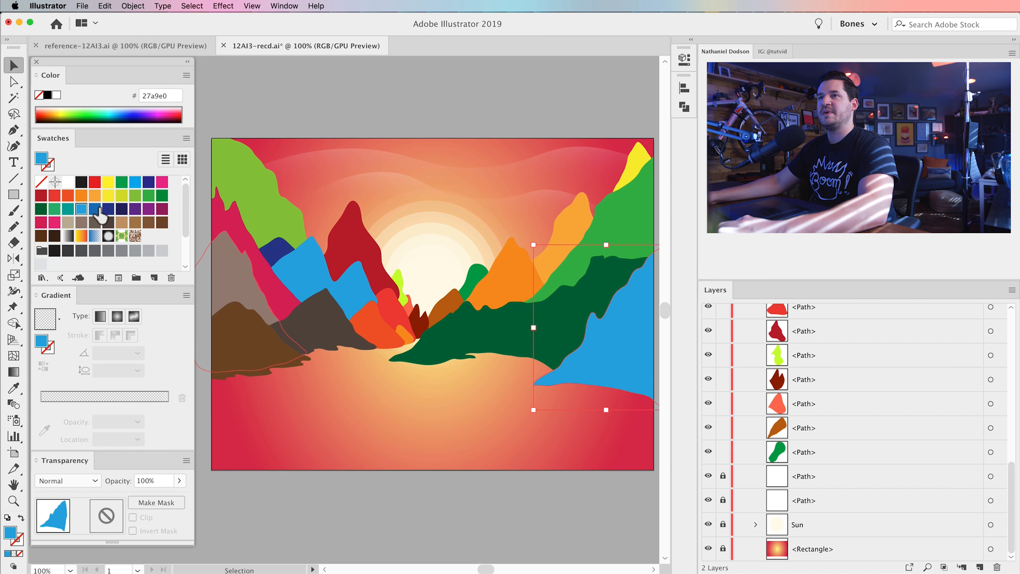
scroll(114, 218, down, 3)
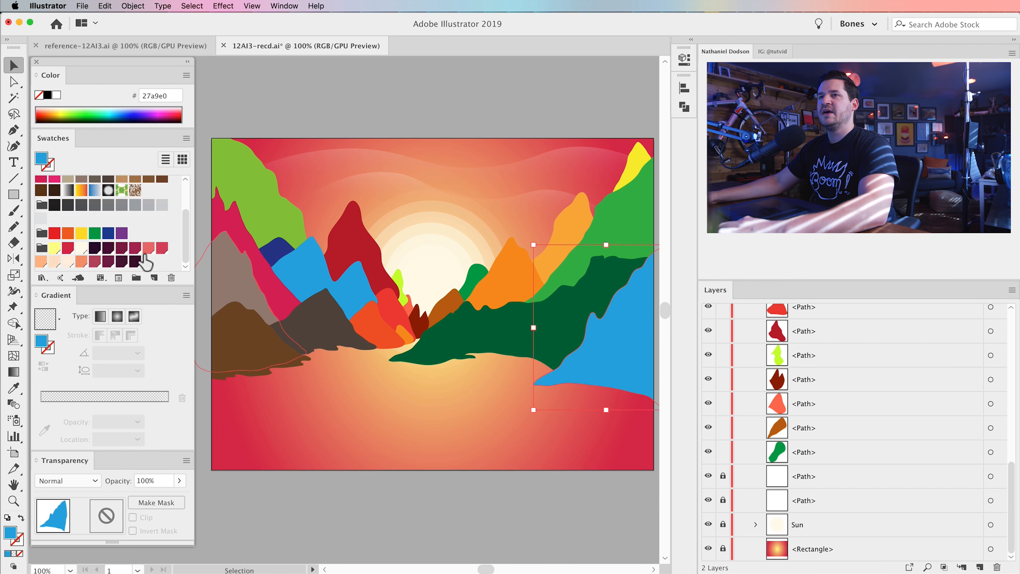
click(95, 248)
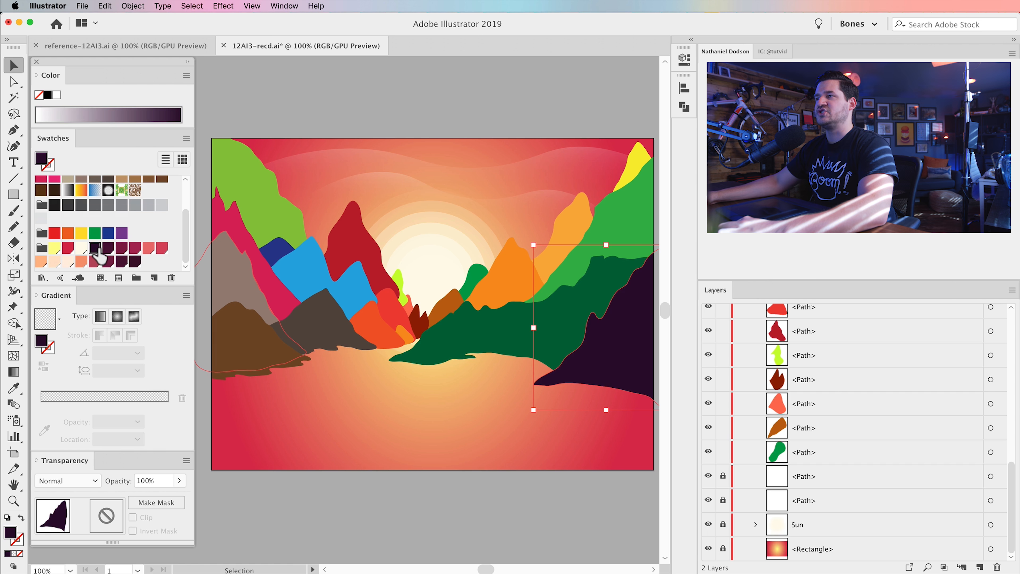
click(254, 363)
click(97, 254)
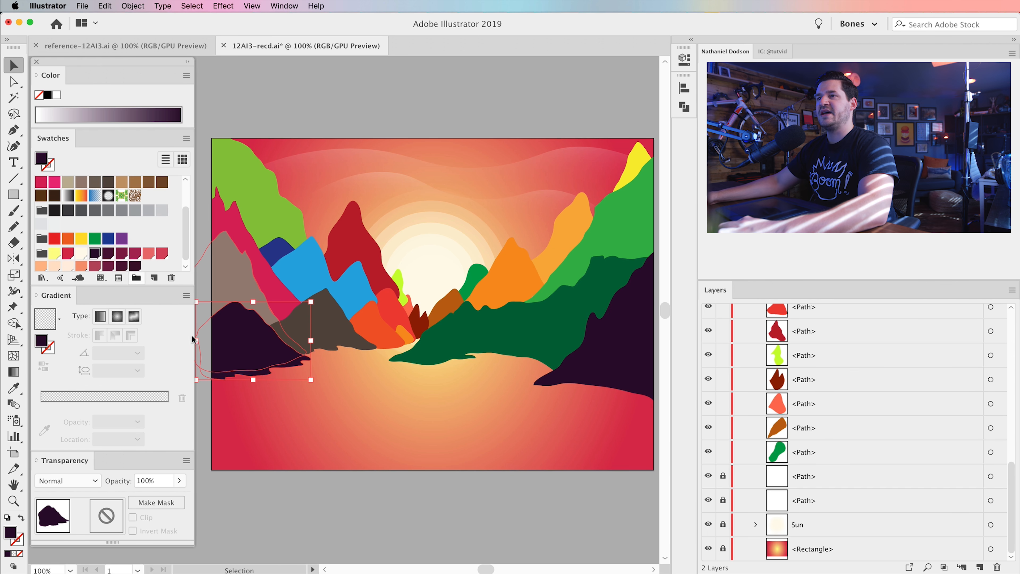
Step: Fill the dark green slope, the taupe left mountain and the grey-brown mountain beside it with the second-darkest purple swatch, leaving nothing selected
click(559, 315)
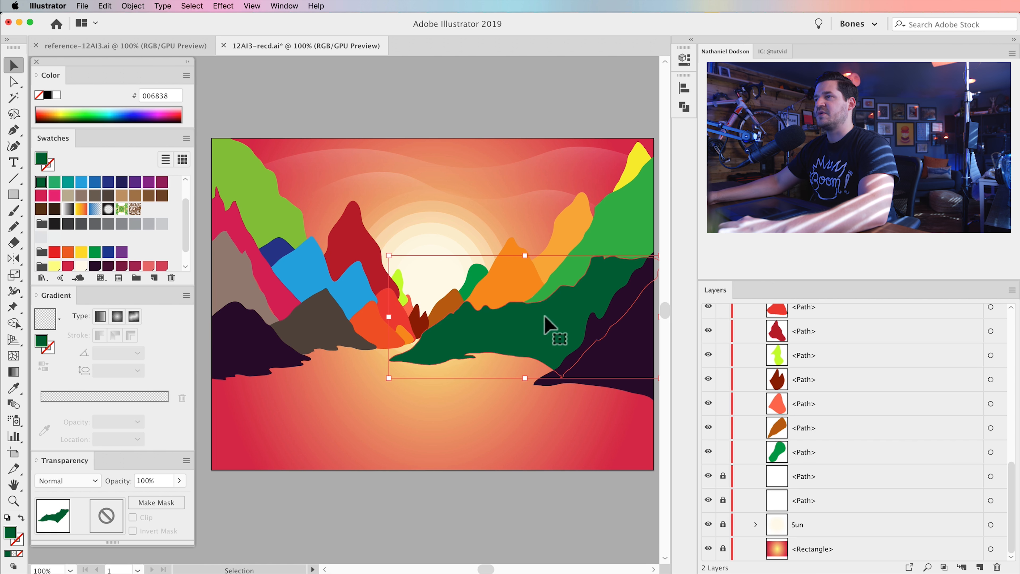
scroll(125, 225, down, 1)
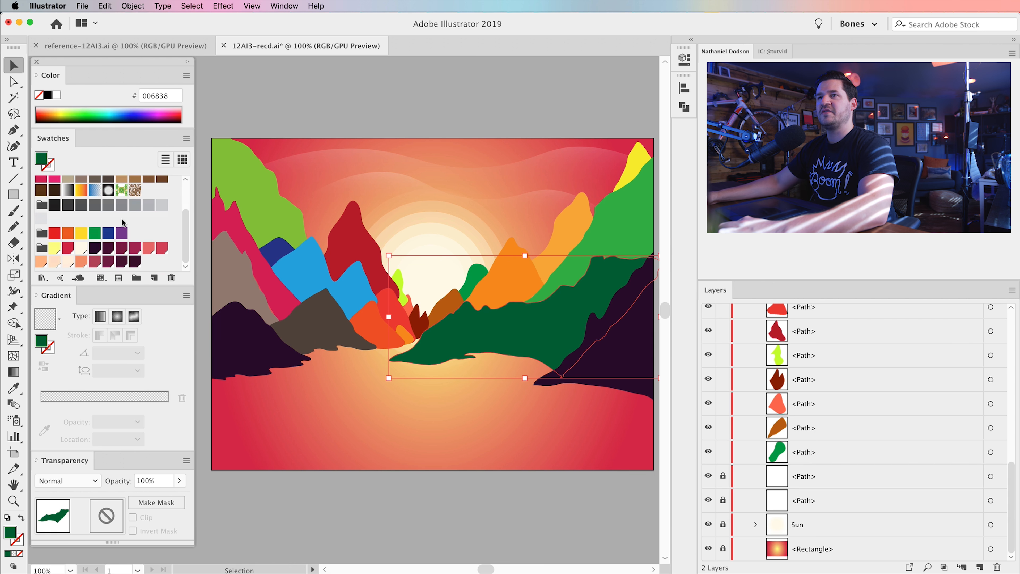
click(111, 249)
click(244, 290)
click(111, 256)
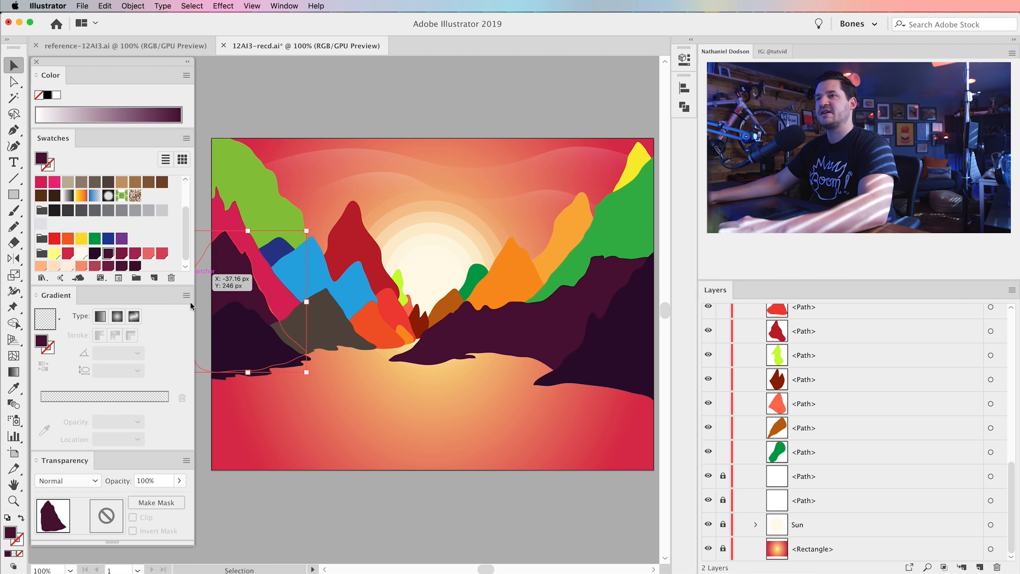
click(325, 327)
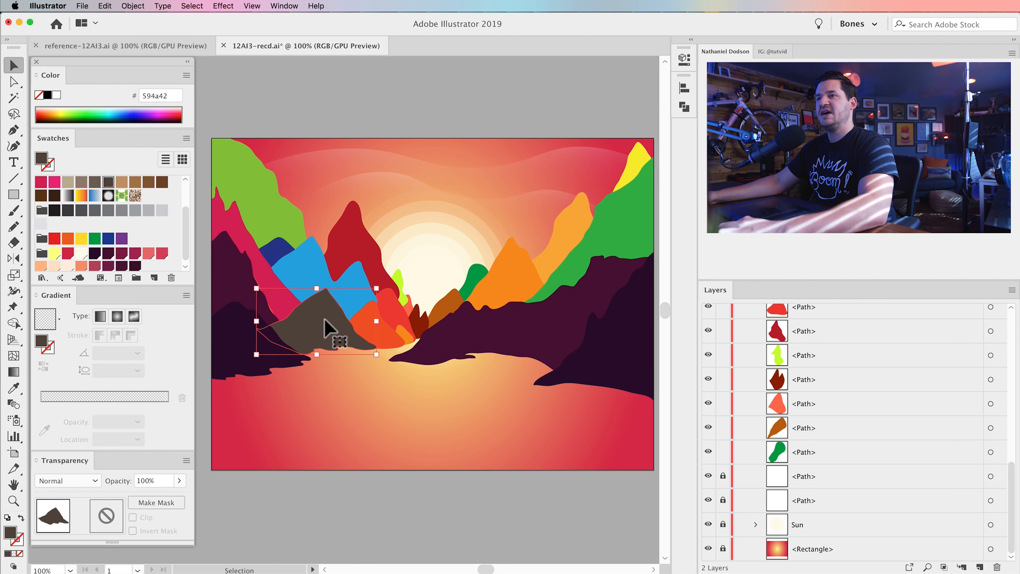
click(108, 254)
click(380, 102)
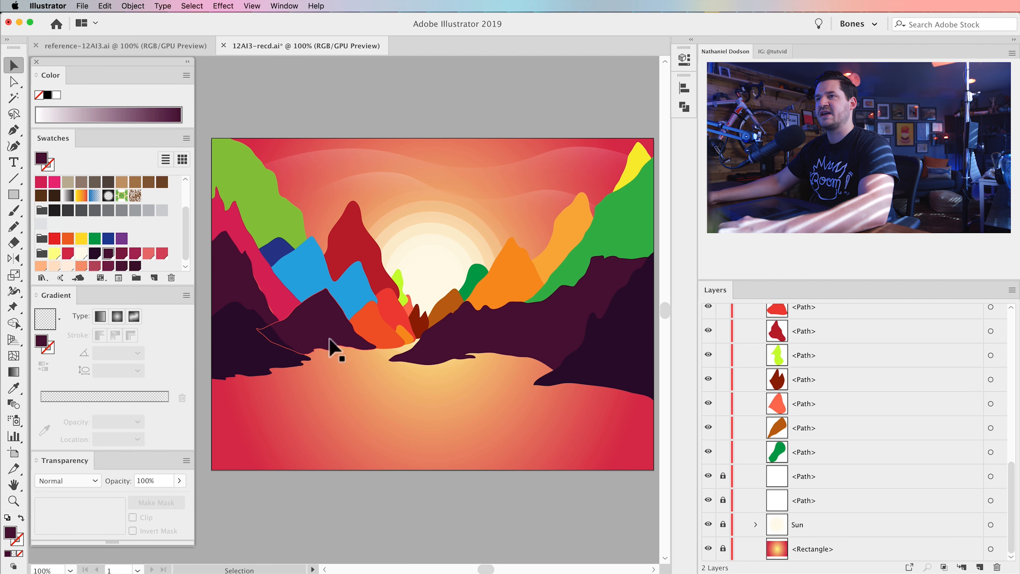
Step: Fill the bright green right mountain and the crimson d91c5c left mountain with the third, plum-colored swatch of the custom palette
drag(540, 342, 561, 342)
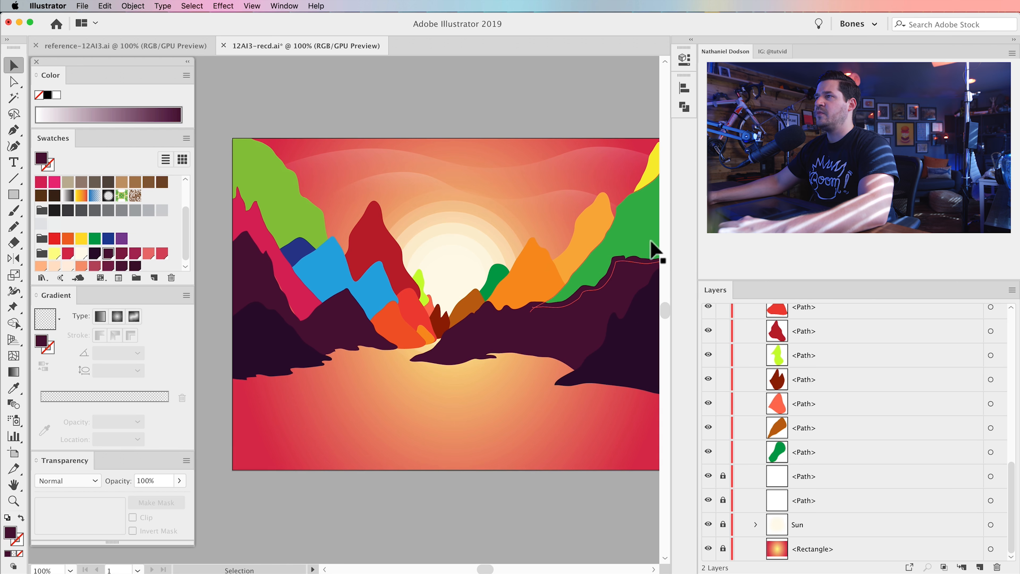
click(642, 247)
scroll(126, 247, down, 2)
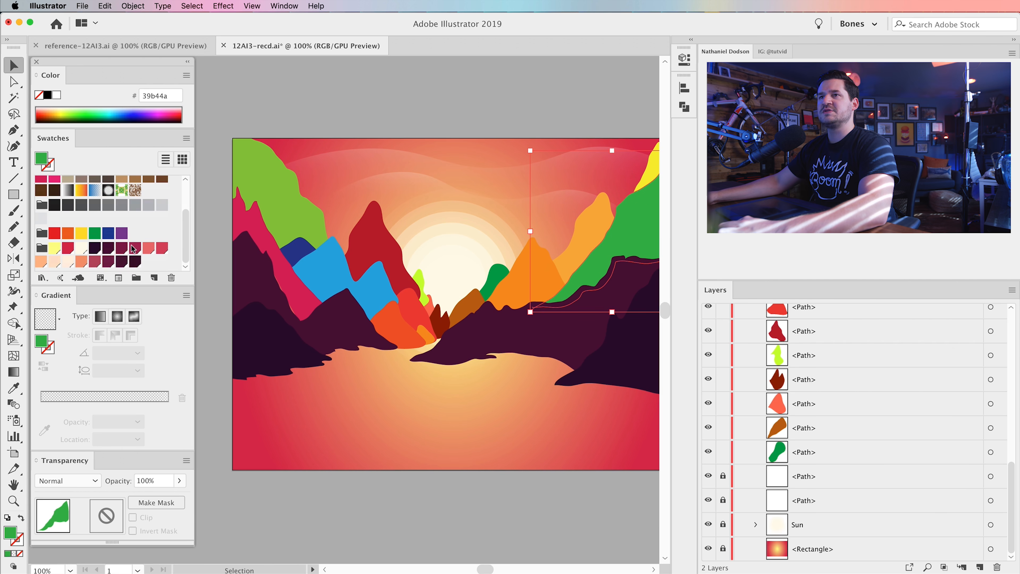
click(128, 249)
click(303, 298)
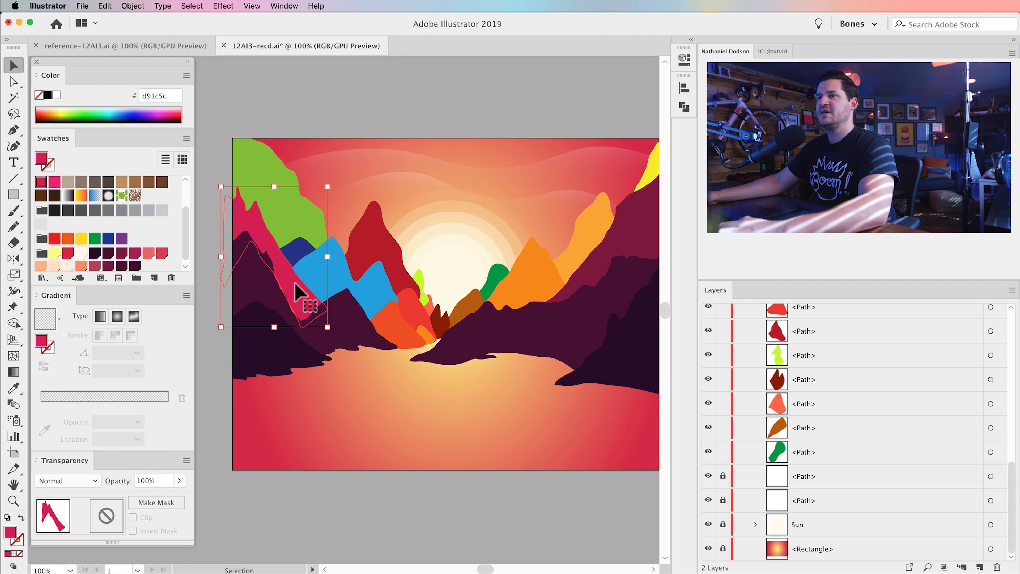
click(122, 254)
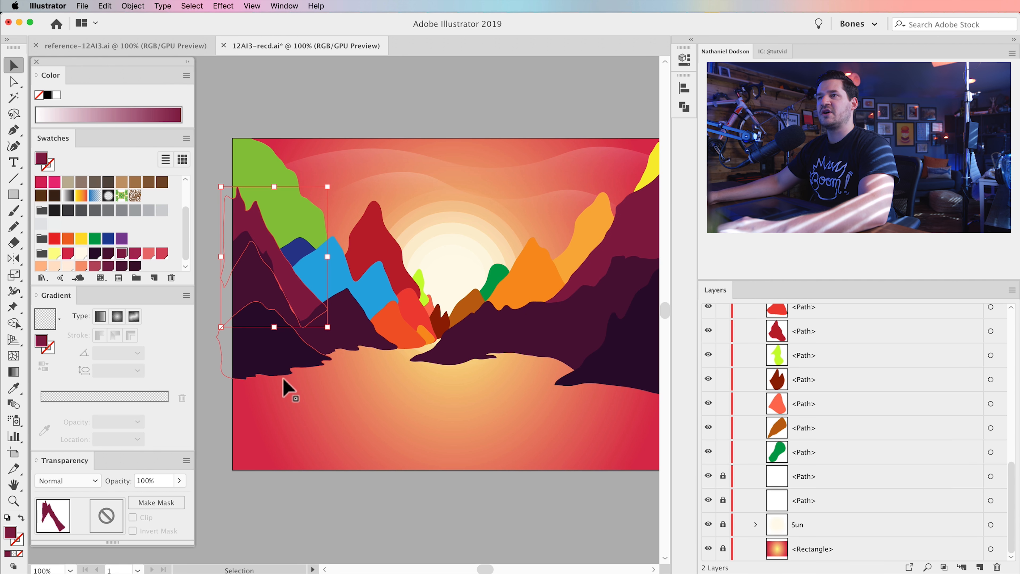
click(218, 348)
Step: Move the plum left mountain's lower-left anchor points farther behind the dark purple mountain to close the light slivers along their shared edge
key(z)
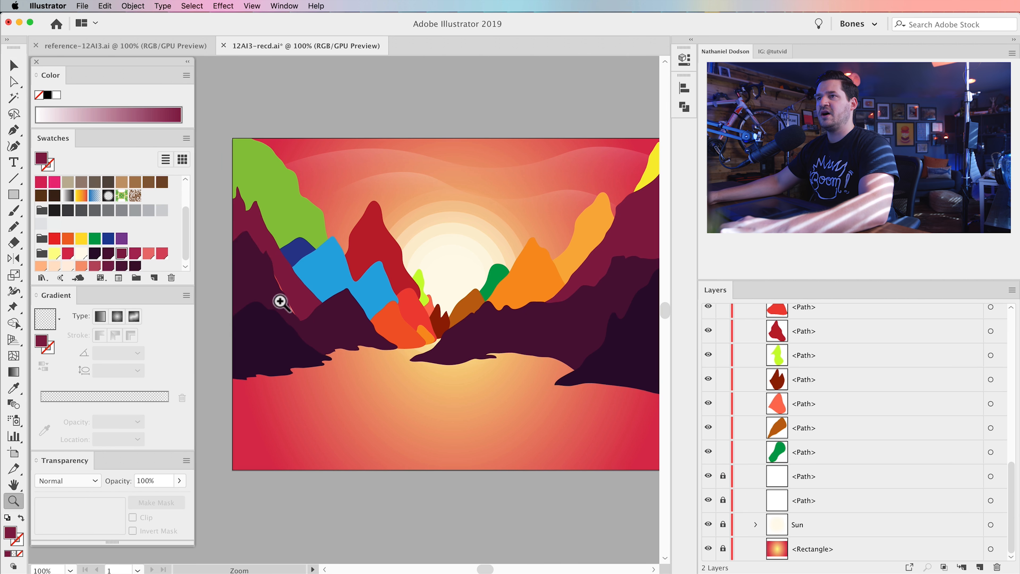
click(279, 299)
click(347, 301)
click(347, 301)
click(347, 301)
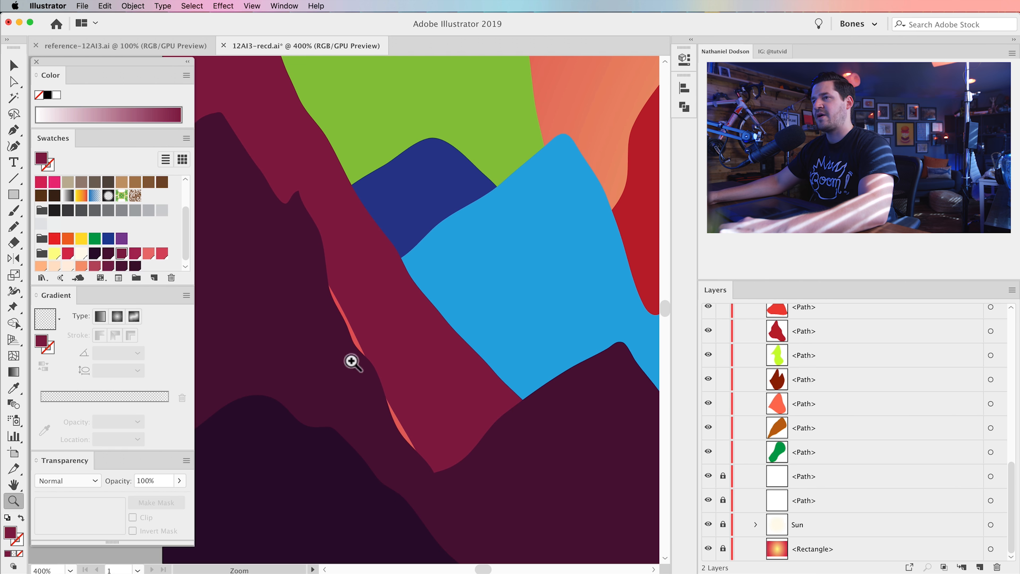
key(a)
click(372, 344)
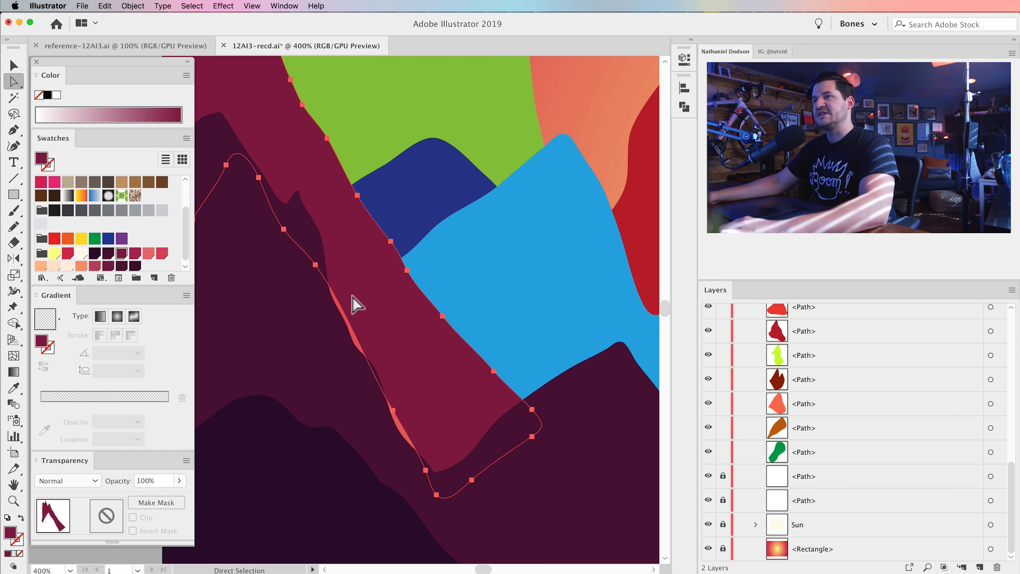
drag(318, 277, 286, 274)
click(318, 273)
drag(393, 412, 376, 429)
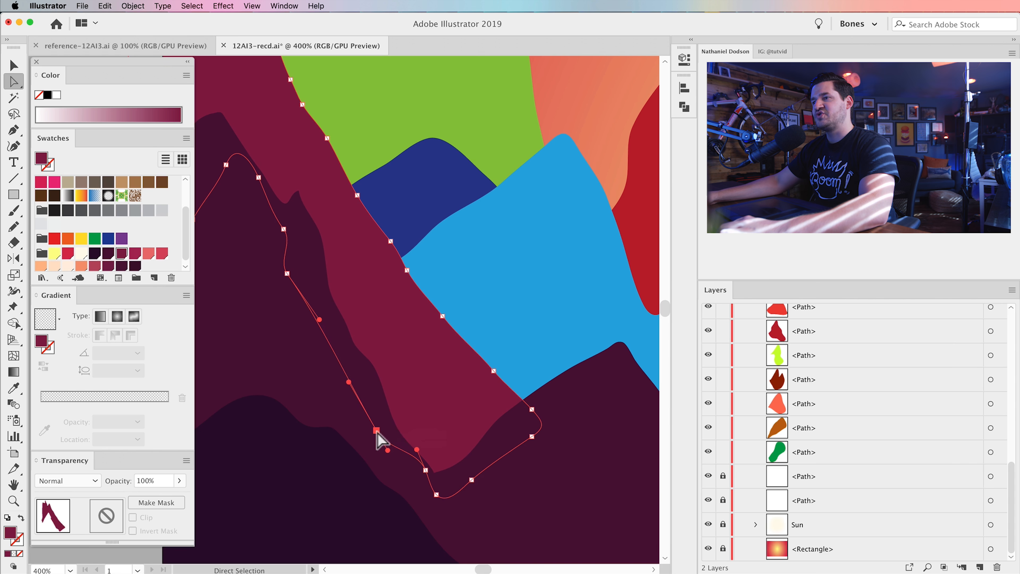
drag(427, 471, 405, 470)
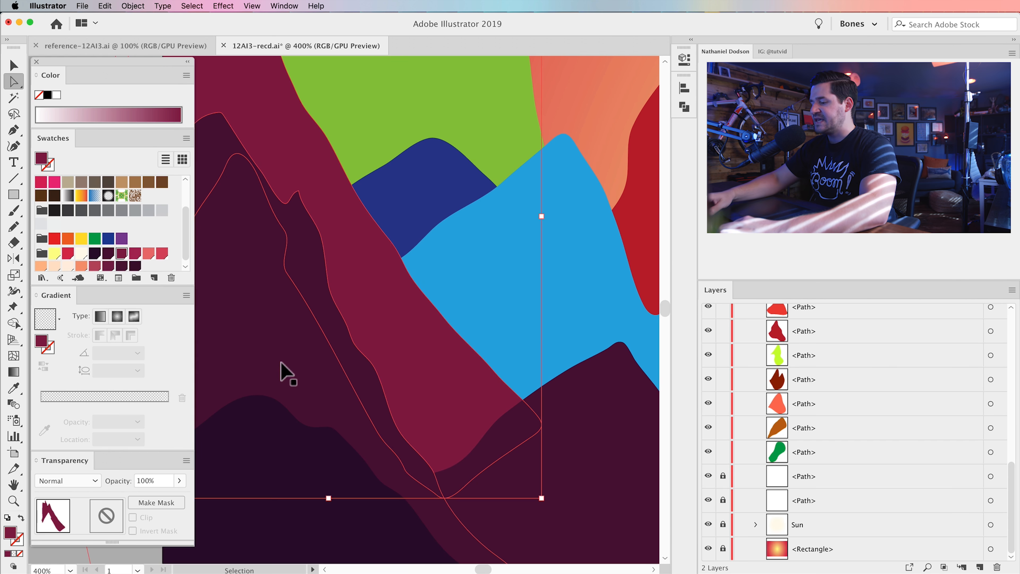
key(super+minus)
key(super+minus)
key(super+minus)
click(240, 422)
Step: Fill the light blue mountain and the light green left mountain together with the fourth, raspberry-colored swatch of the custom palette
drag(377, 204, 372, 241)
drag(414, 337, 312, 343)
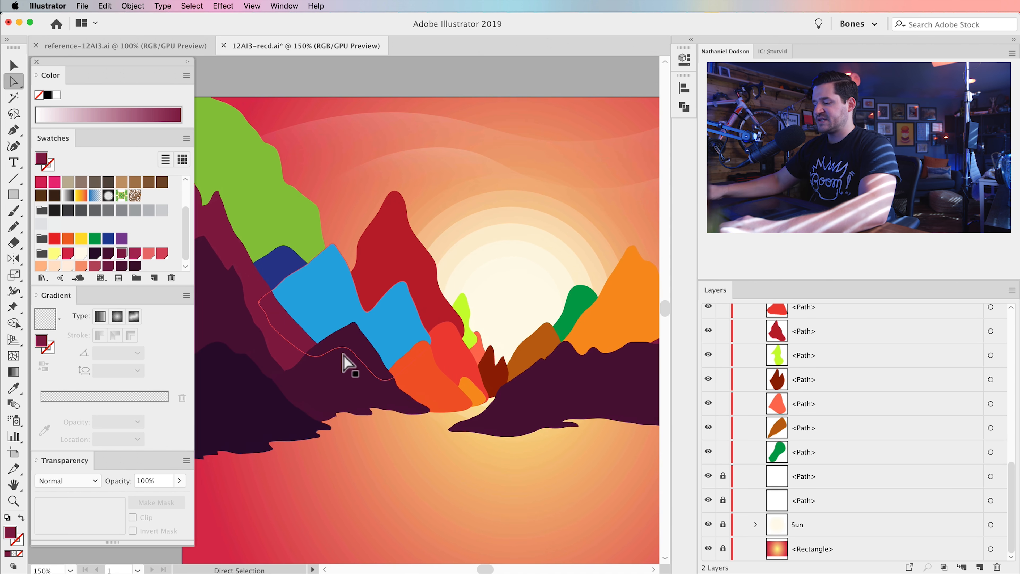
key(super+minus)
drag(414, 311, 414, 315)
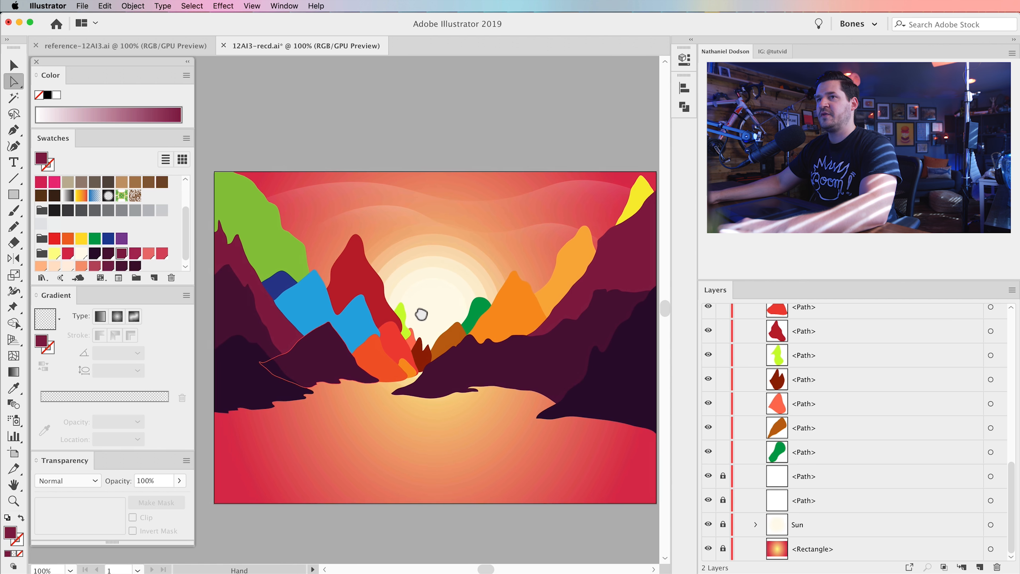
key(v)
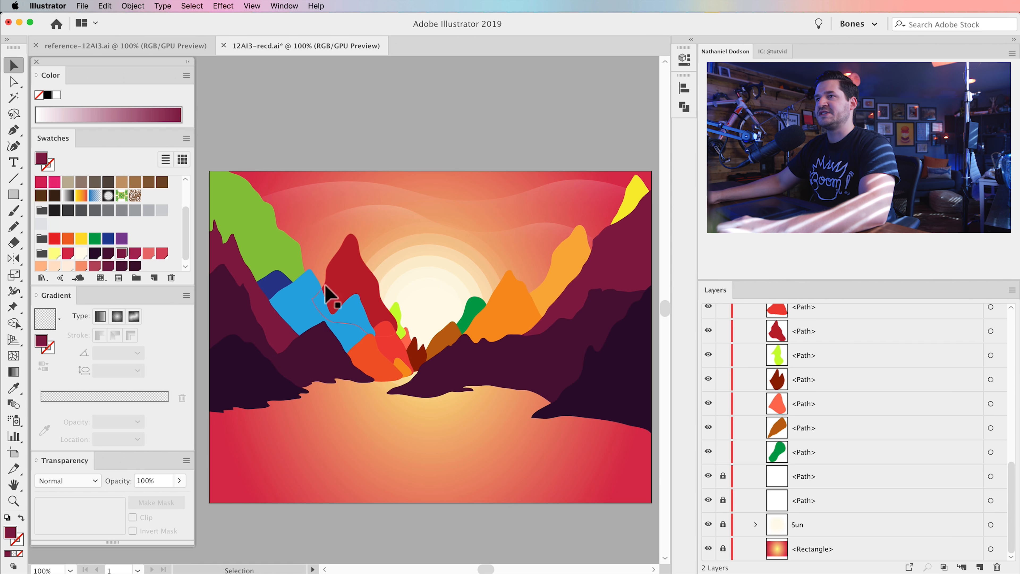
click(293, 295)
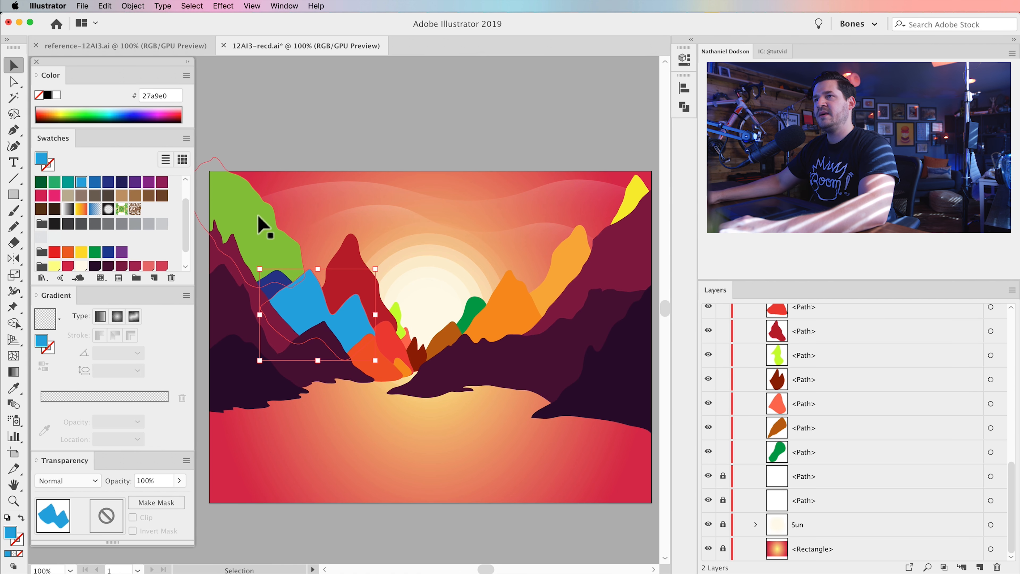
shift+click(257, 223)
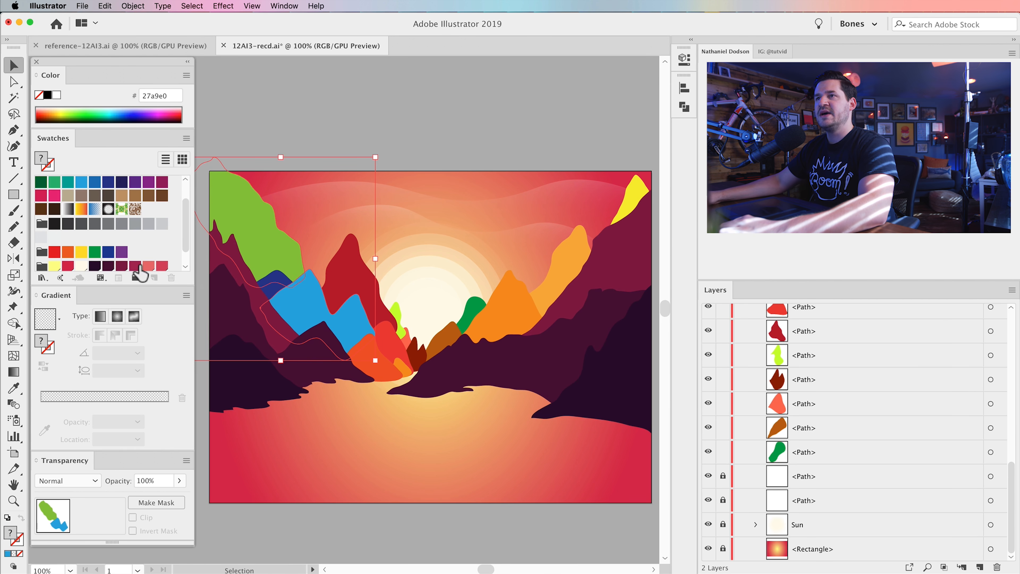
click(137, 266)
click(348, 146)
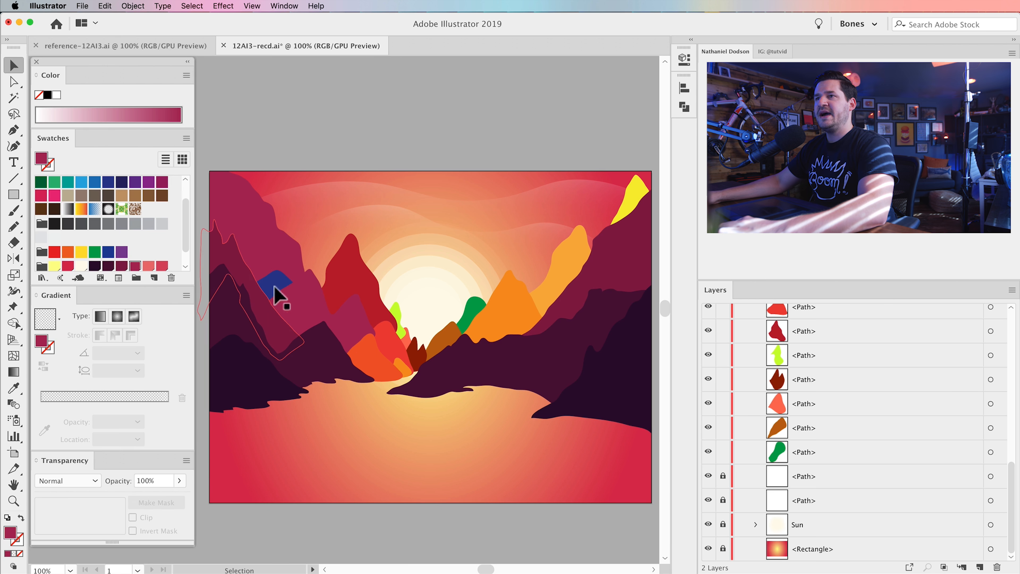
Step: Fill the small navy peak between the left mountains with the second-darkest purple swatch and deselect it
click(279, 296)
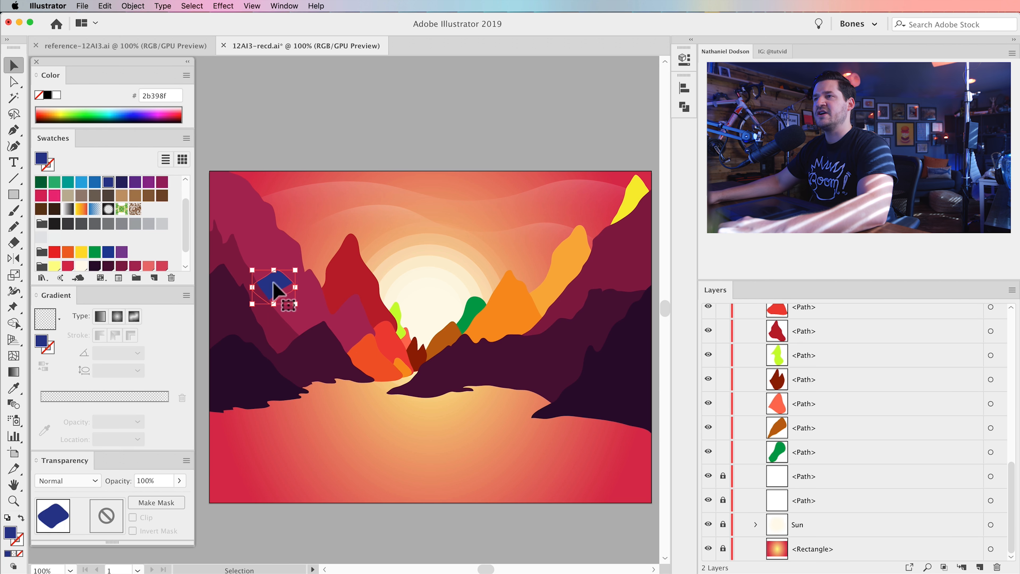
click(112, 267)
click(330, 125)
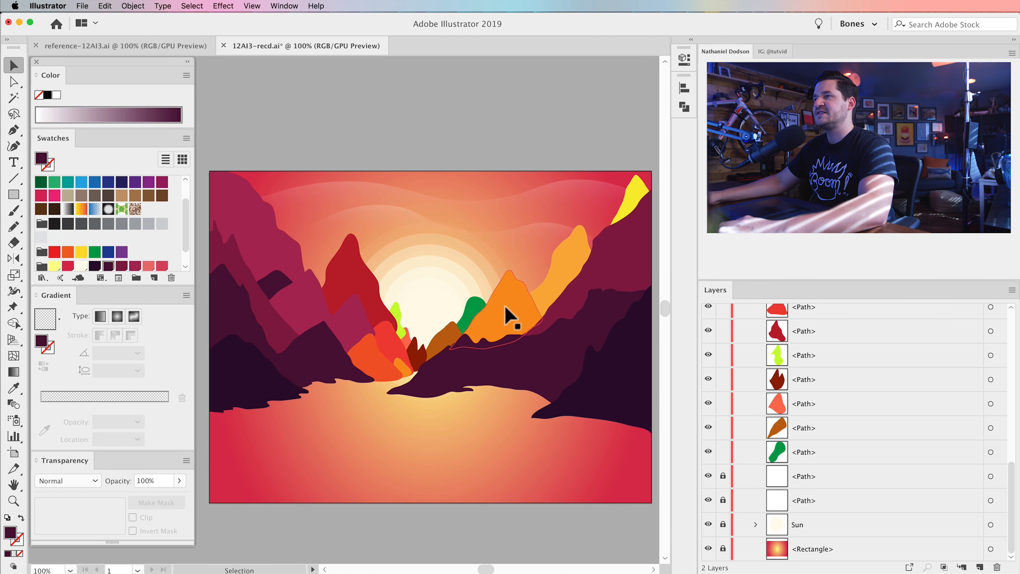
Step: Fill the darker orange f6931d mountain and the yellow peak at the artboard's upper right with the raspberry-colored swatch
click(510, 321)
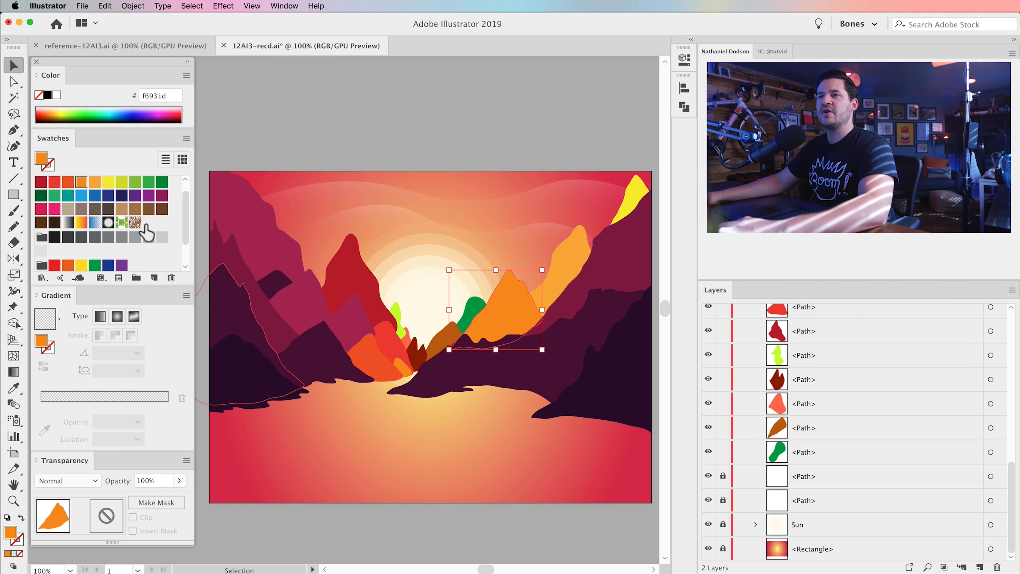
scroll(147, 232, down, 2)
click(136, 248)
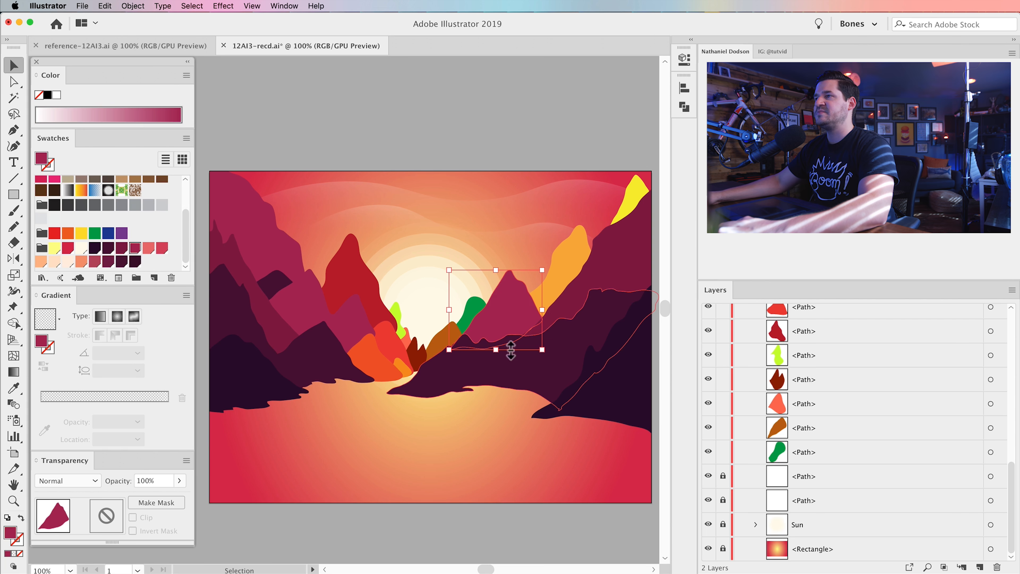
click(636, 200)
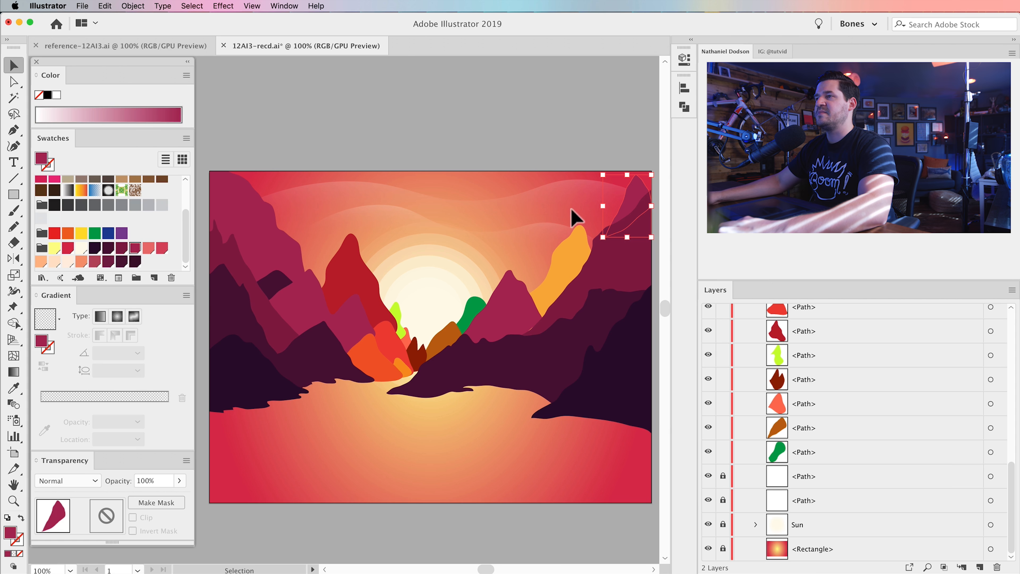
Step: Fill the orange faaf40 mountain and the dark red peak across the sun together with the raspberry-colored swatch
click(580, 256)
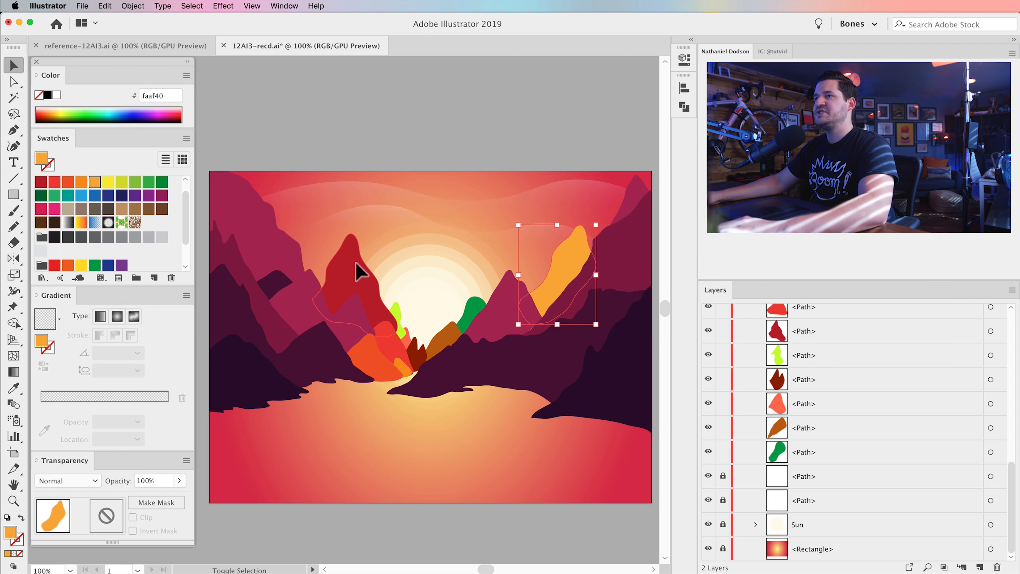
shift+click(359, 272)
scroll(115, 235, down, 2)
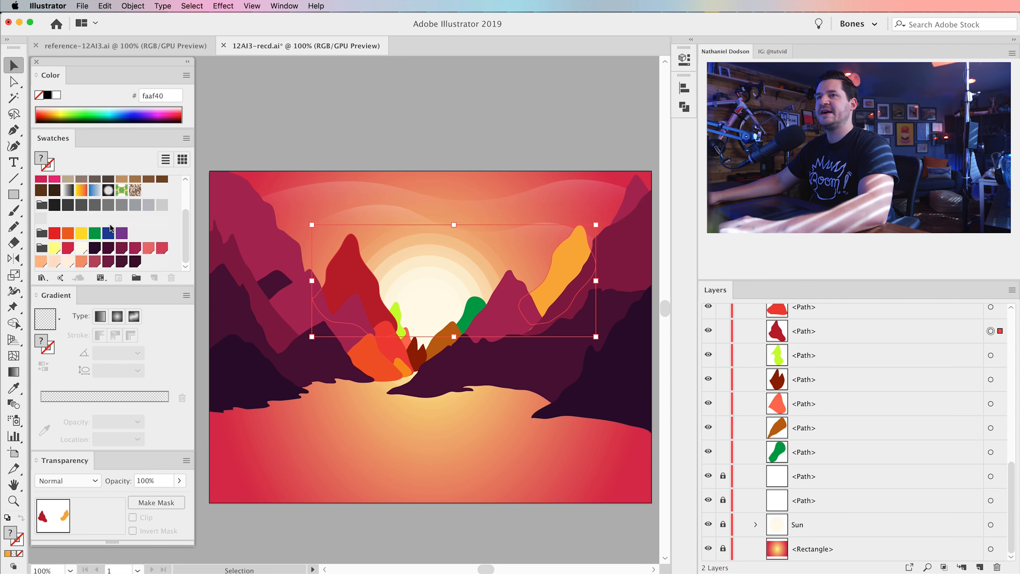
click(135, 248)
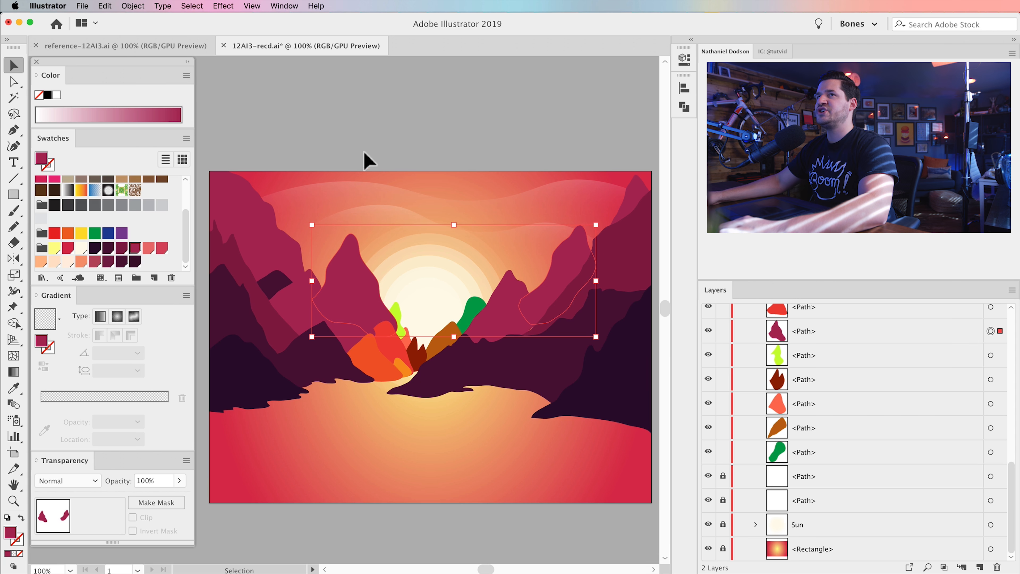
Step: Lower the fill tint of the two selected raspberry peaks to 91% and deselect them
click(46, 79)
click(50, 76)
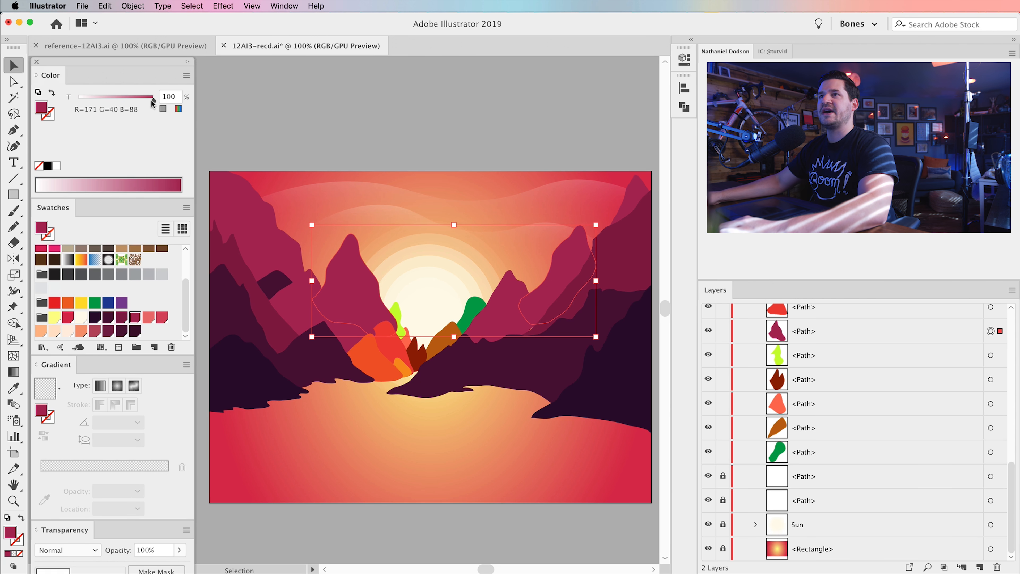
click(137, 102)
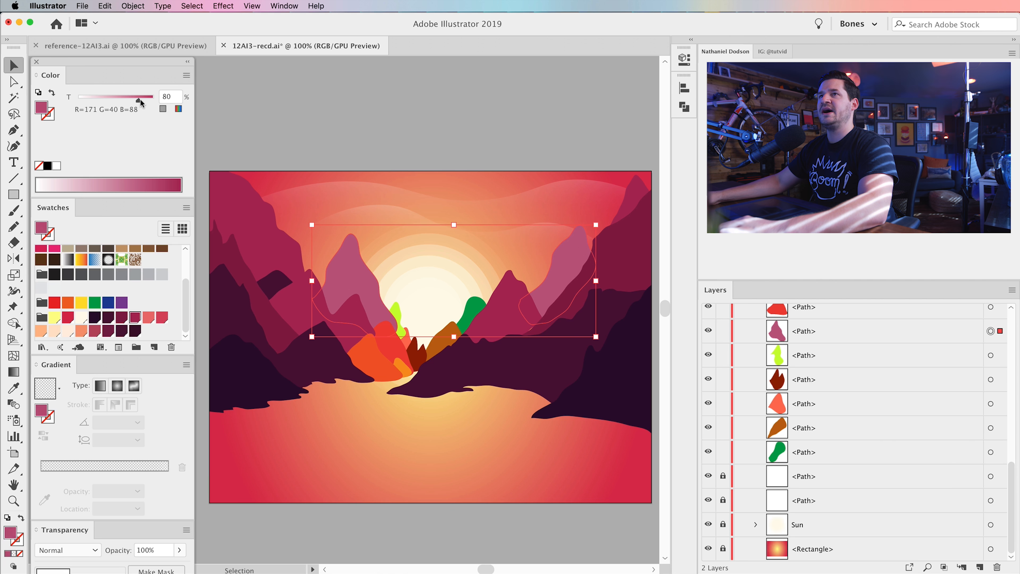
click(289, 125)
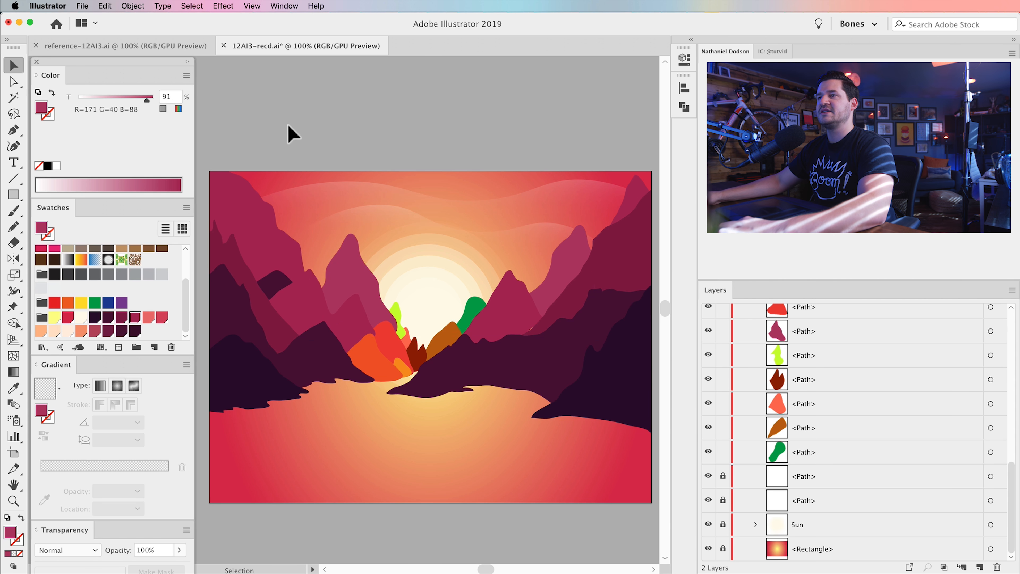
Step: Move the lower-right anchor points of the raspberry mountain beside the green peak to close the orange sliver along its edge, and deselect it
key(z)
click(538, 334)
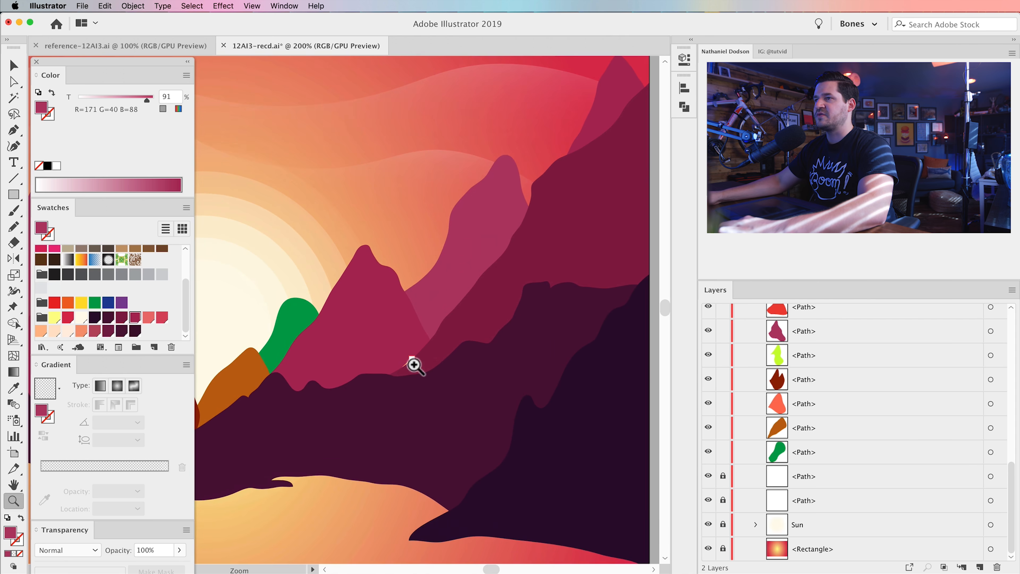
click(412, 362)
drag(398, 369, 618, 510)
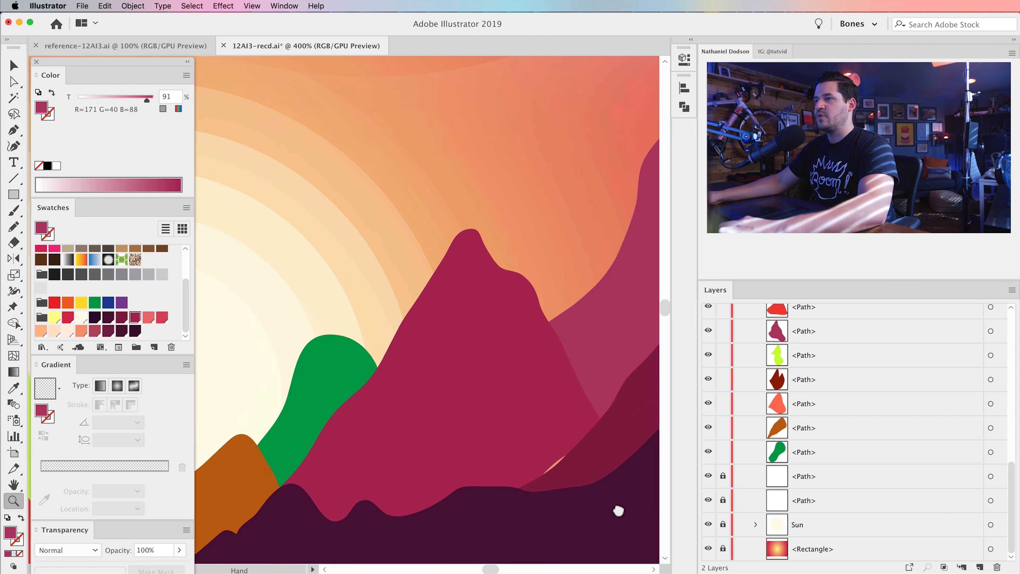
key(a)
click(549, 461)
scroll(522, 361, down, 5)
drag(561, 354, 564, 359)
key(super+z)
click(563, 355)
drag(562, 354, 569, 365)
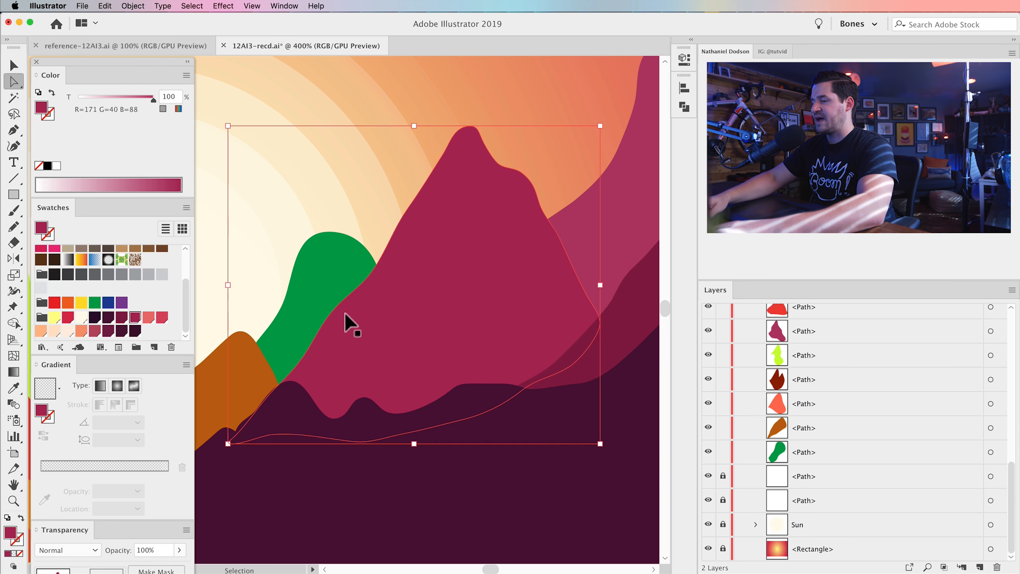
key(super+minus)
key(super+minus)
key(super+minus)
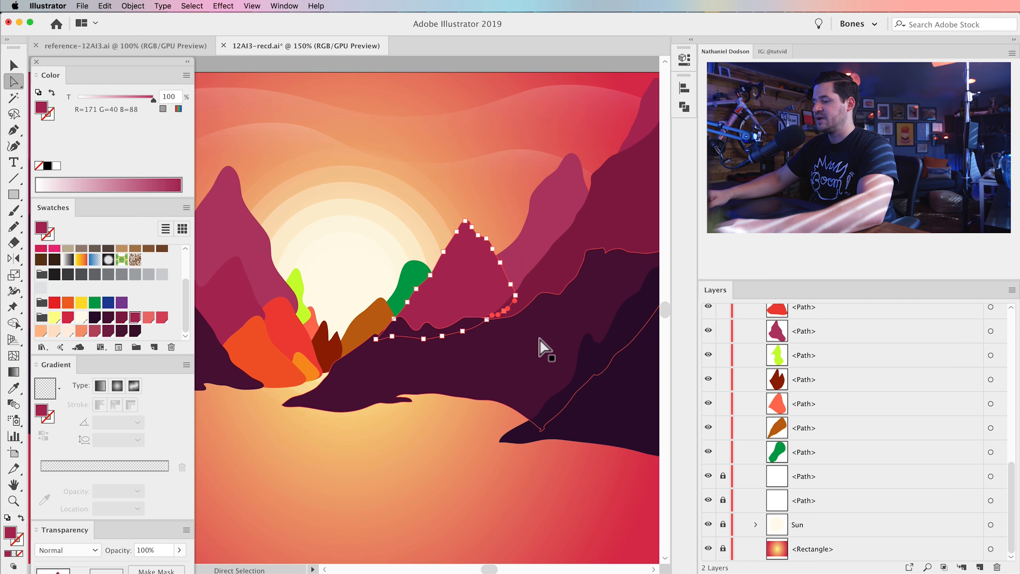
key(super+minus)
drag(380, 293, 554, 285)
click(542, 93)
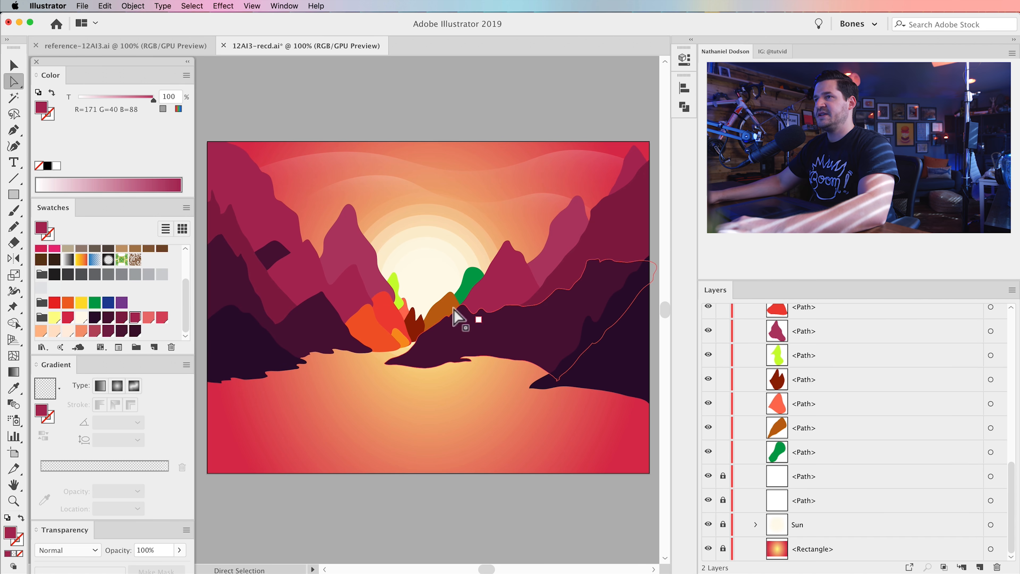
Step: Fill the orange f05a29 mountain at the valley's left shore with the coral swatch, R=233 G=114 B=113
key(v)
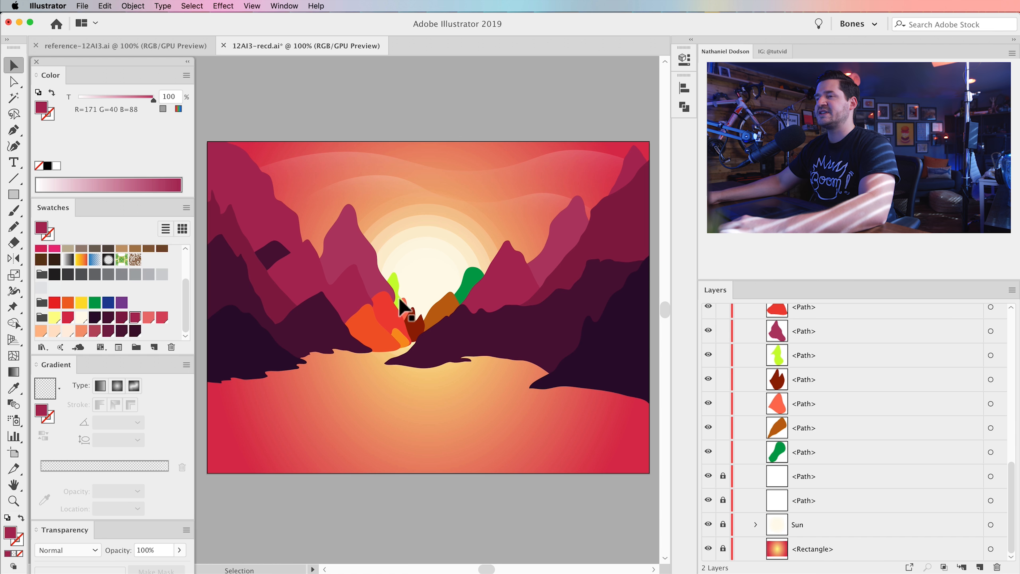
click(373, 334)
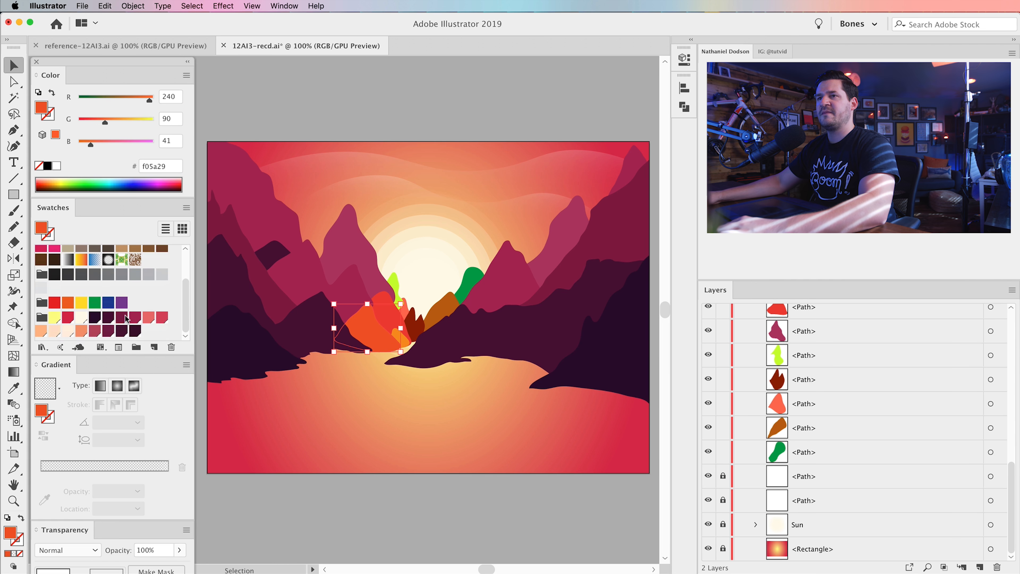
click(149, 318)
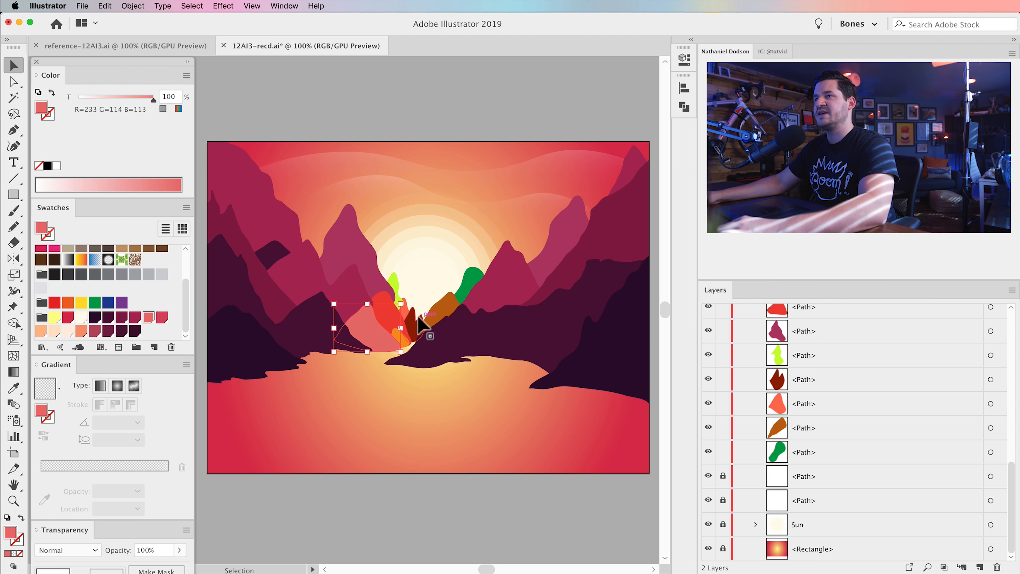
Step: Fill the lime peak, the dark brown-red peak and the green peak in front of the sun with the pale peach swatch, R=255 G=227 B=202
click(396, 287)
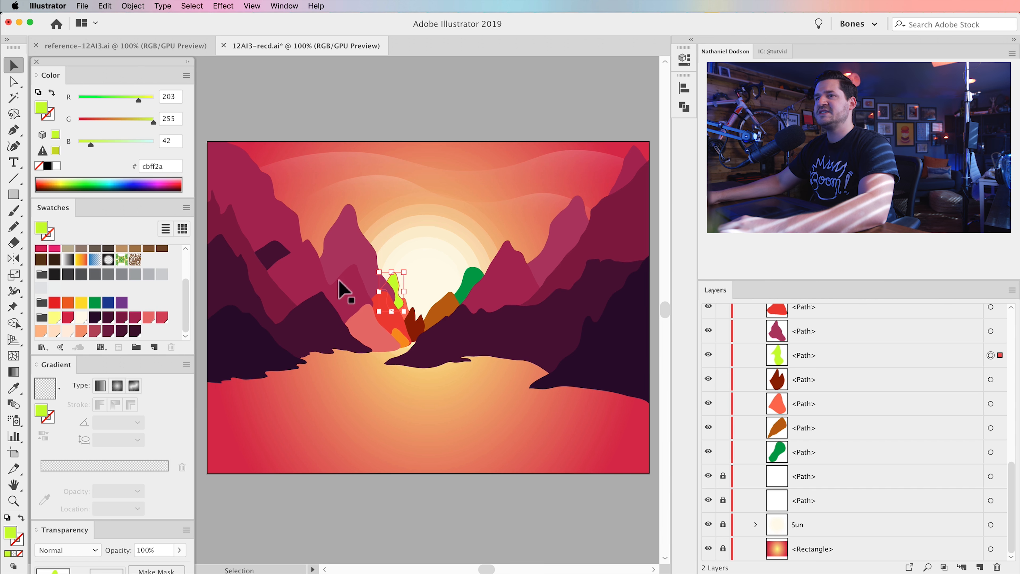
click(54, 331)
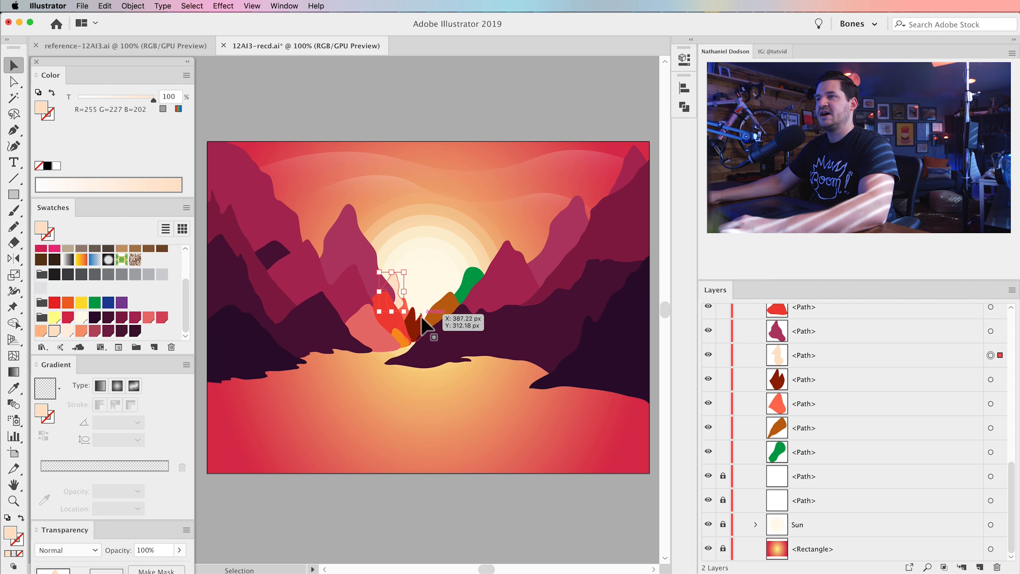
click(410, 322)
click(55, 331)
click(467, 282)
click(55, 331)
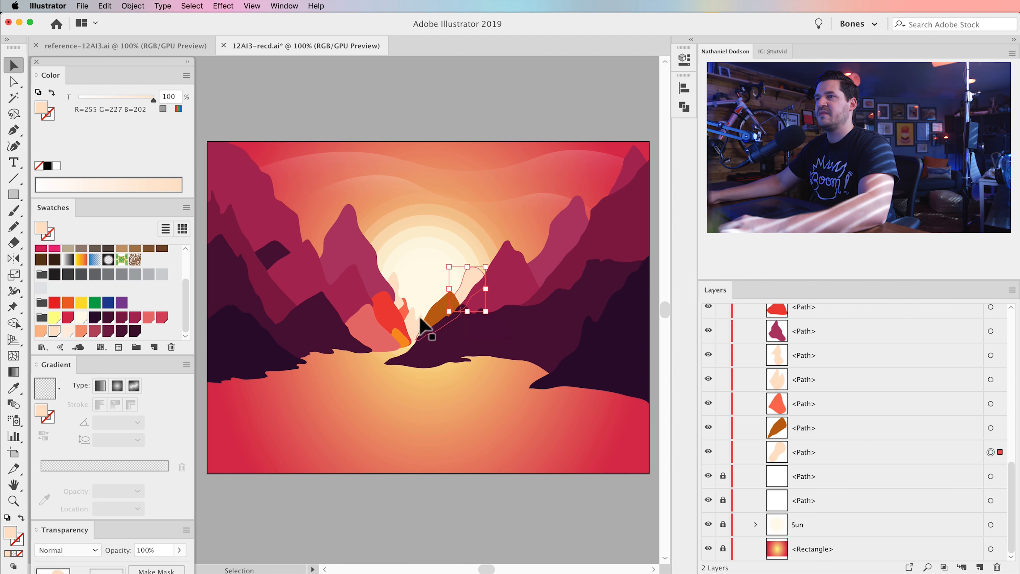
Step: Fill the brown ridge and the small ff7155 peak in front of the sun with the cream swatch, R=255 G=239 B=224, and deselect
click(405, 307)
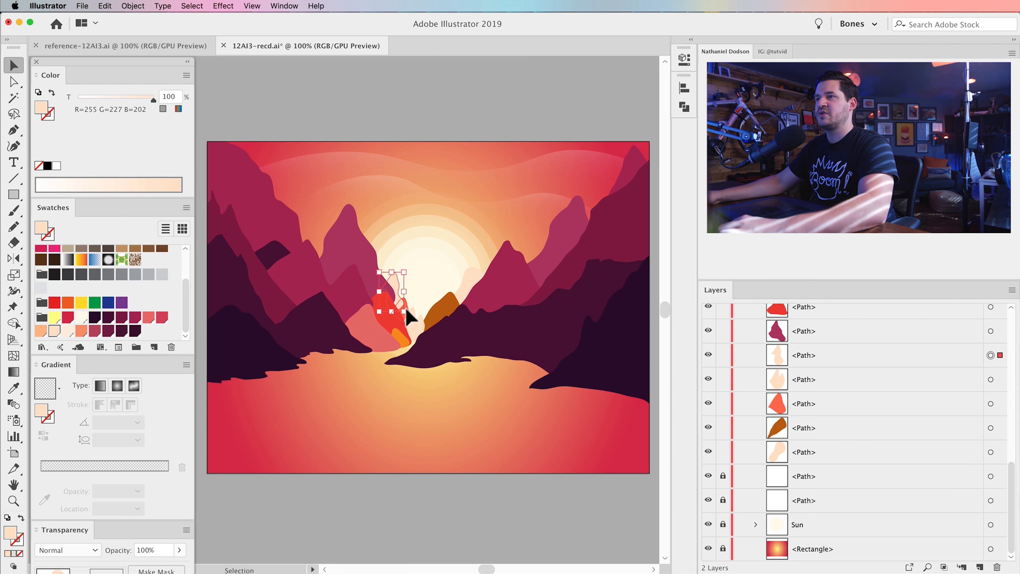
click(445, 316)
click(67, 331)
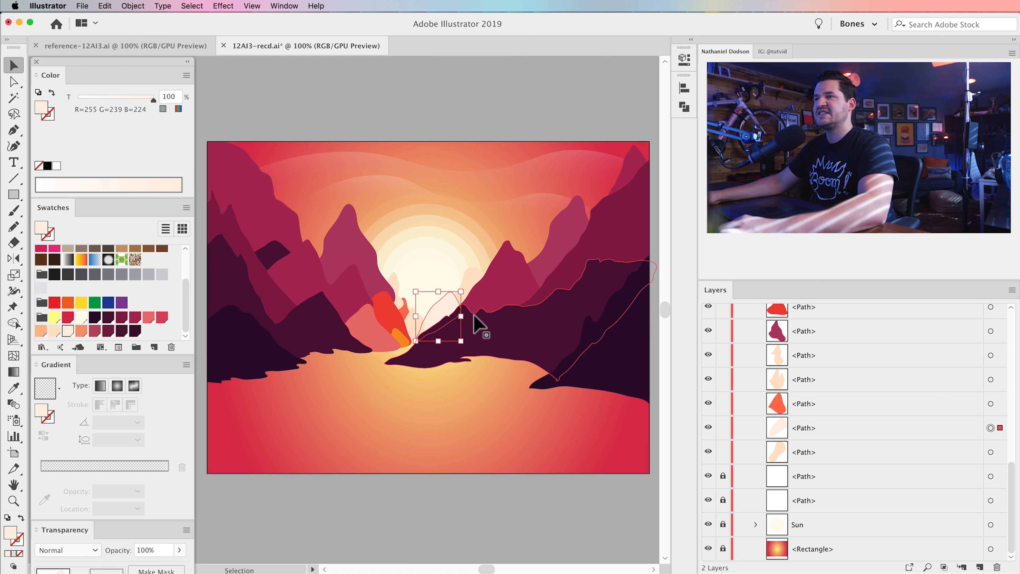
click(400, 310)
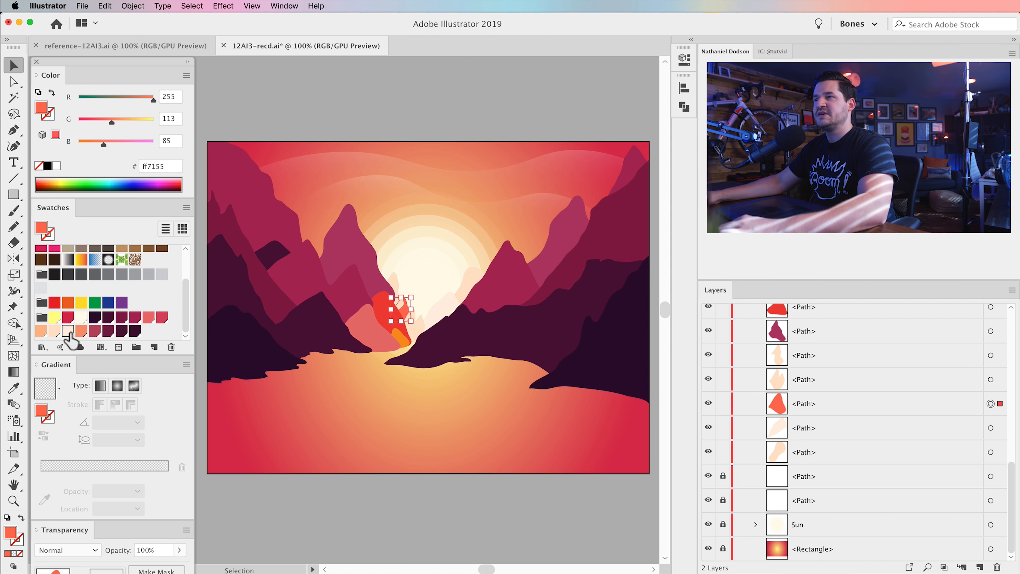
click(68, 331)
click(501, 109)
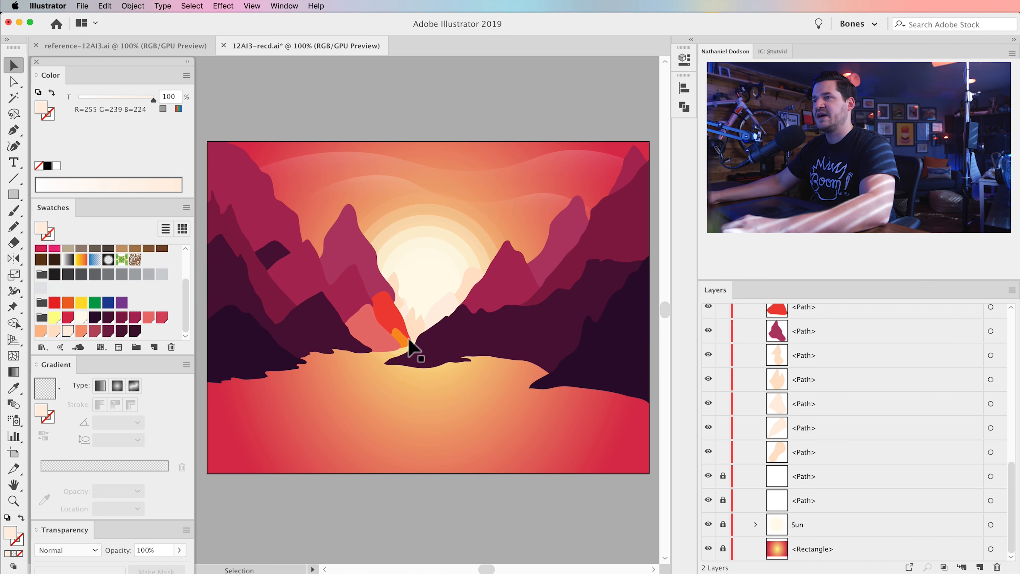
Step: Fill the small orange f6931d hill and the red ee4136 mountain behind it with the maroon swatch, R=134 G=27 B=71
click(409, 340)
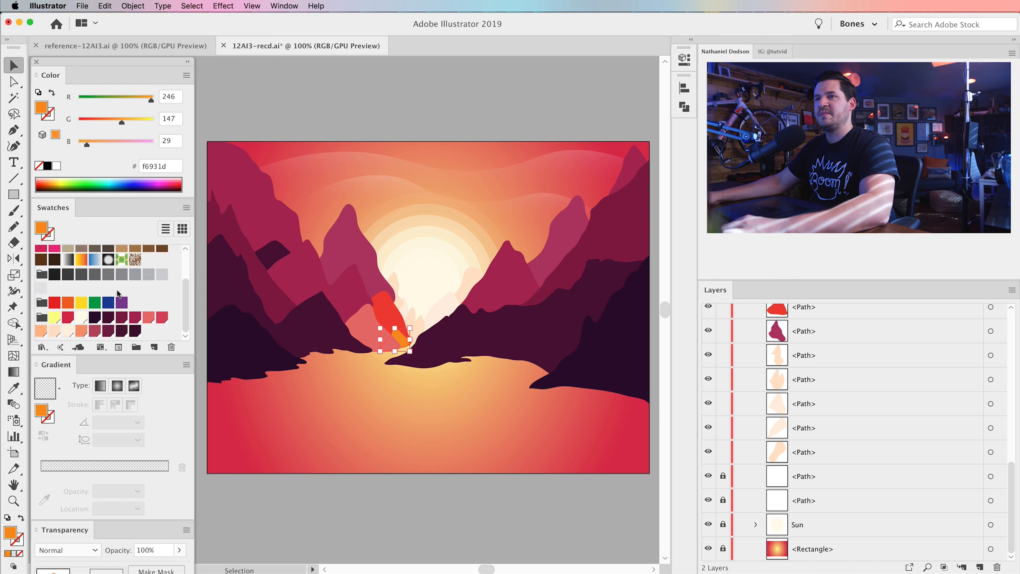
click(122, 318)
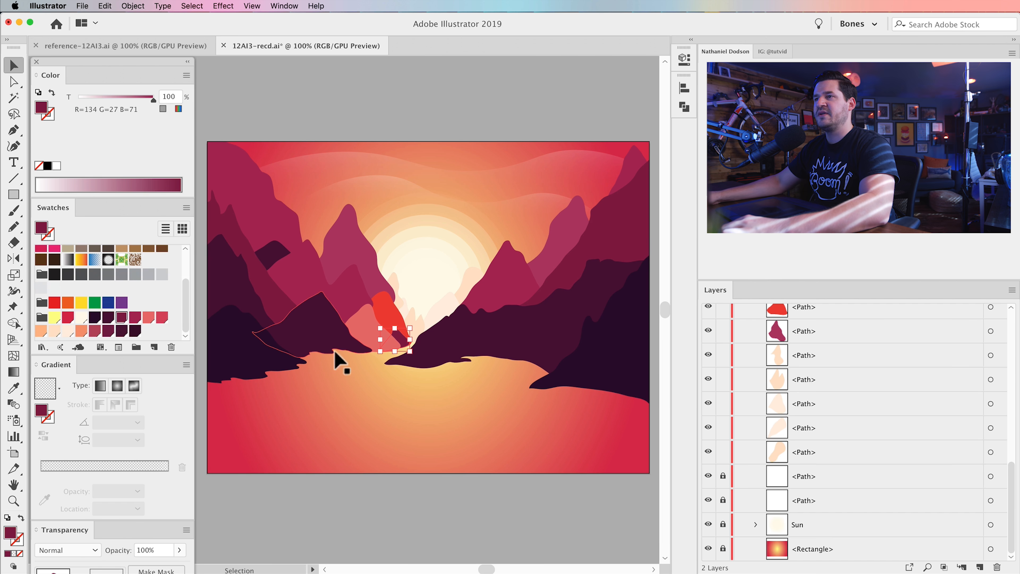
click(388, 315)
scroll(119, 310, down, 2)
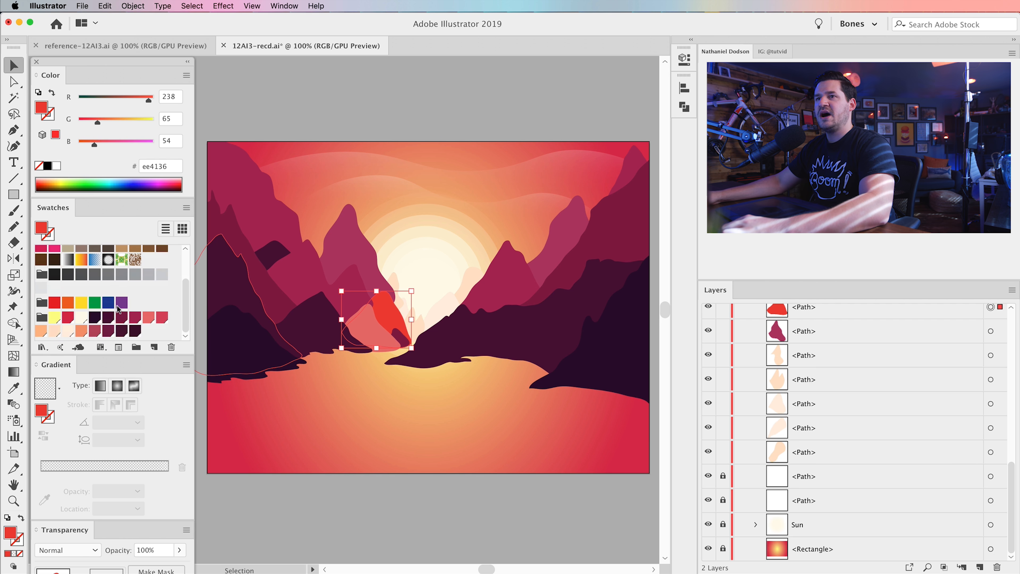
click(121, 317)
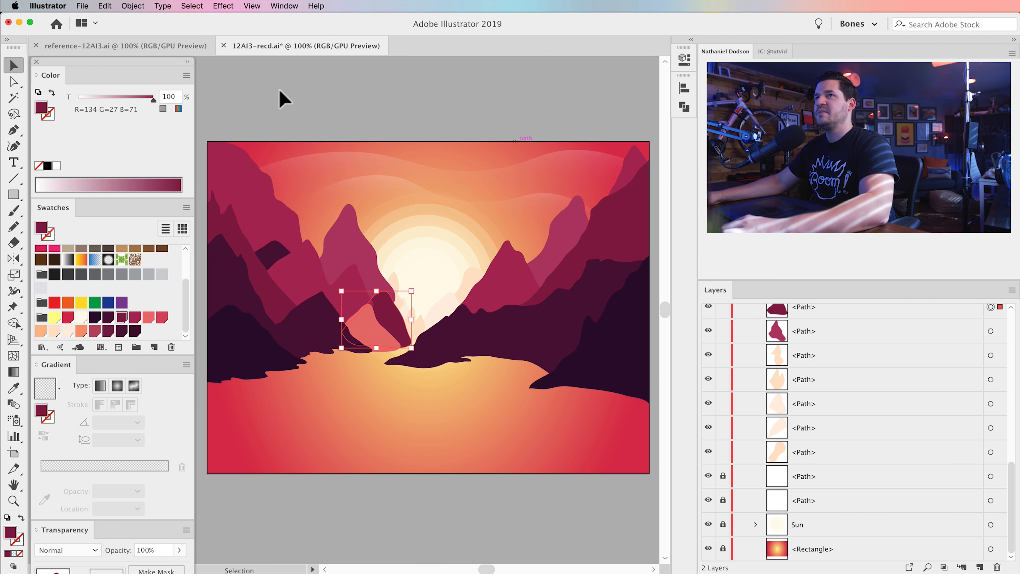
Step: Switch the color sliders to RGB and set the selected maroon mountain's fill to R 202, G 34, B 63
click(186, 75)
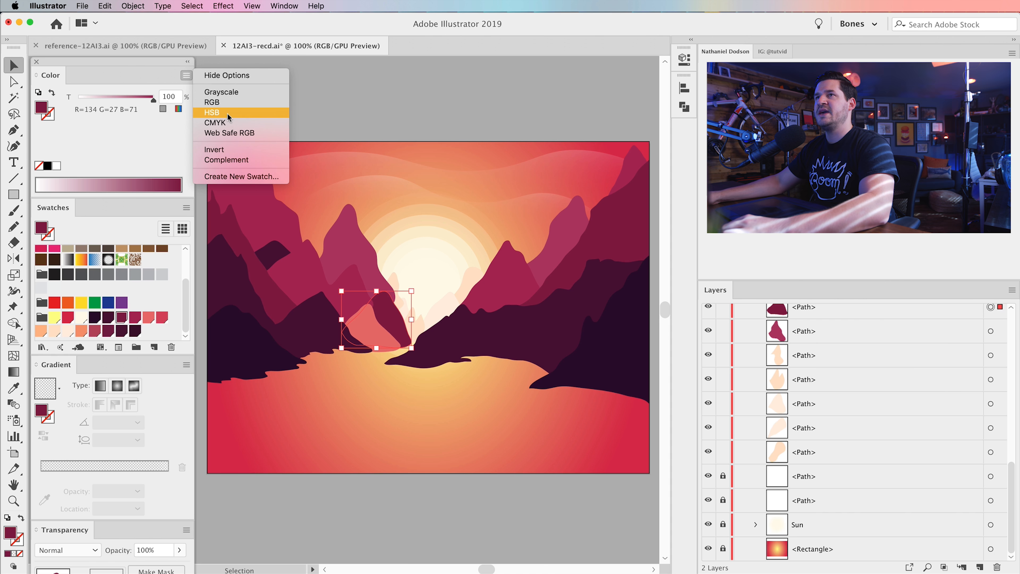
click(222, 105)
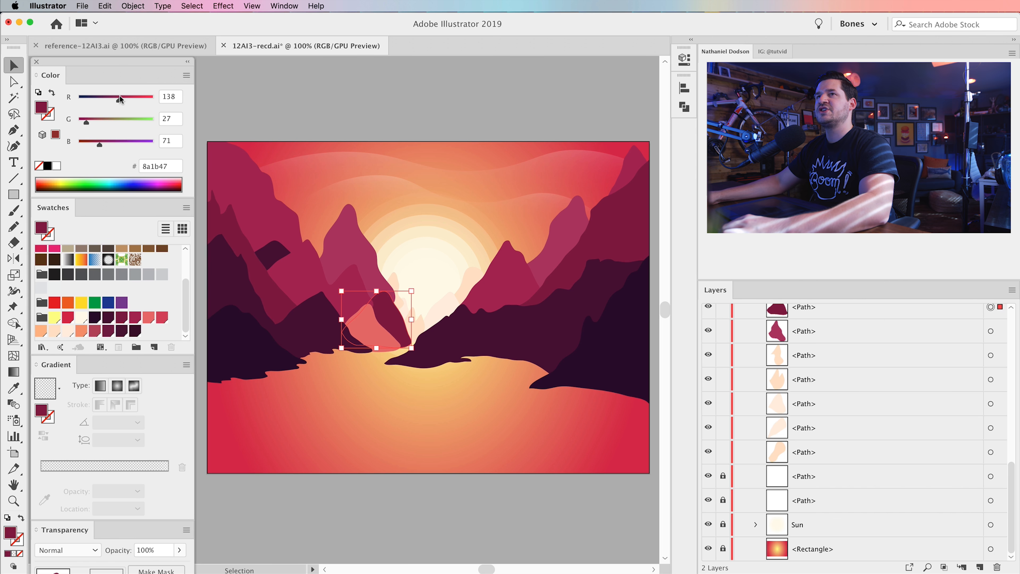
drag(129, 103, 130, 101)
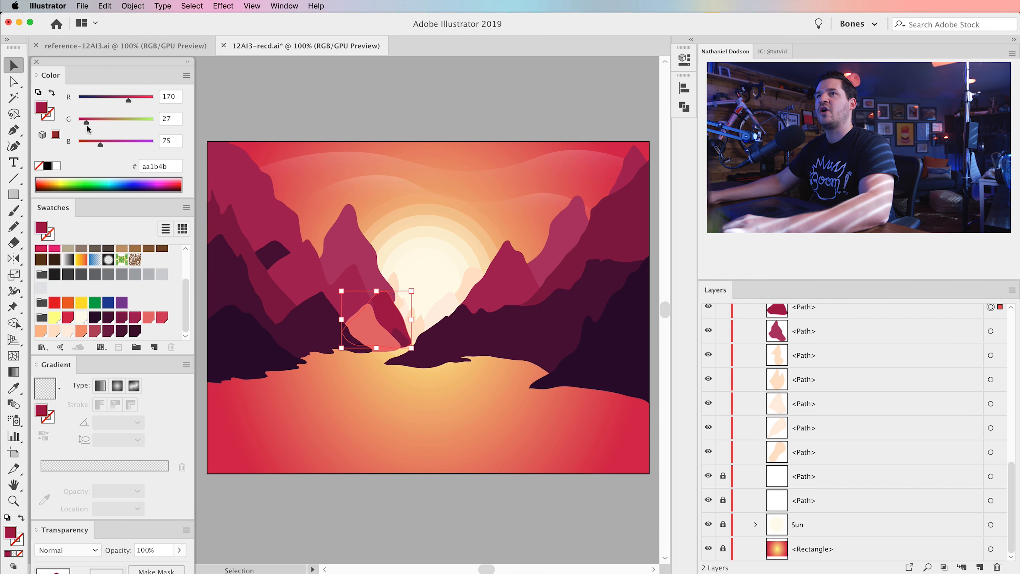
drag(89, 124, 103, 125)
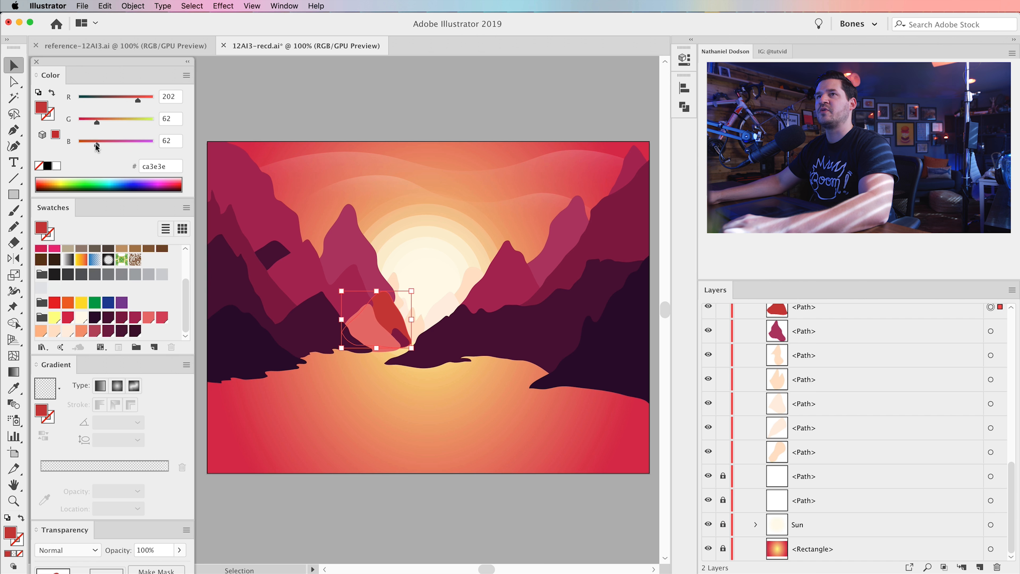
drag(92, 123, 91, 123)
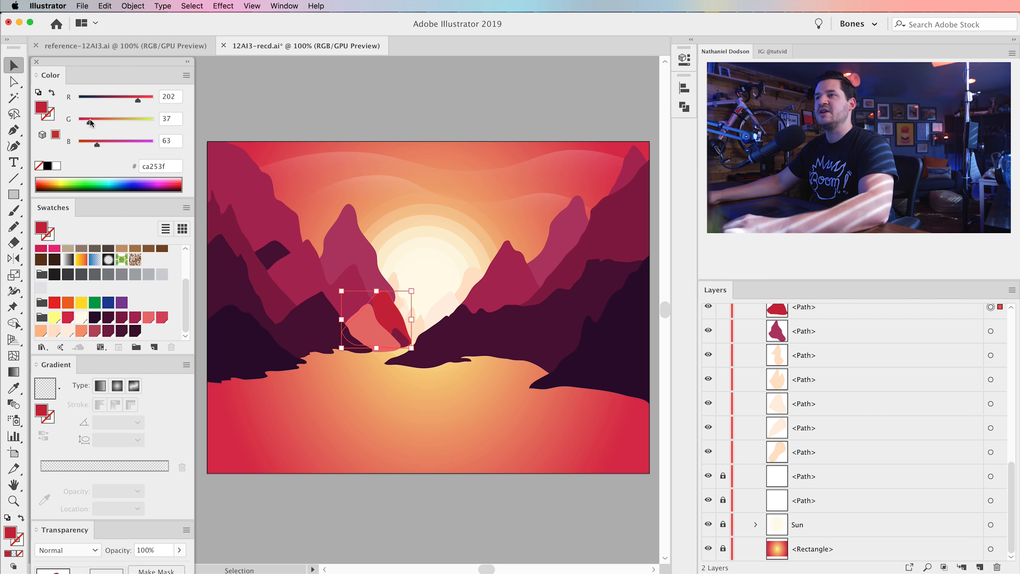
Step: Switch the color sliders to HSB, set the crimson mountain's saturation to 65.08% and brightness to 74.12%, and deselect it
click(186, 75)
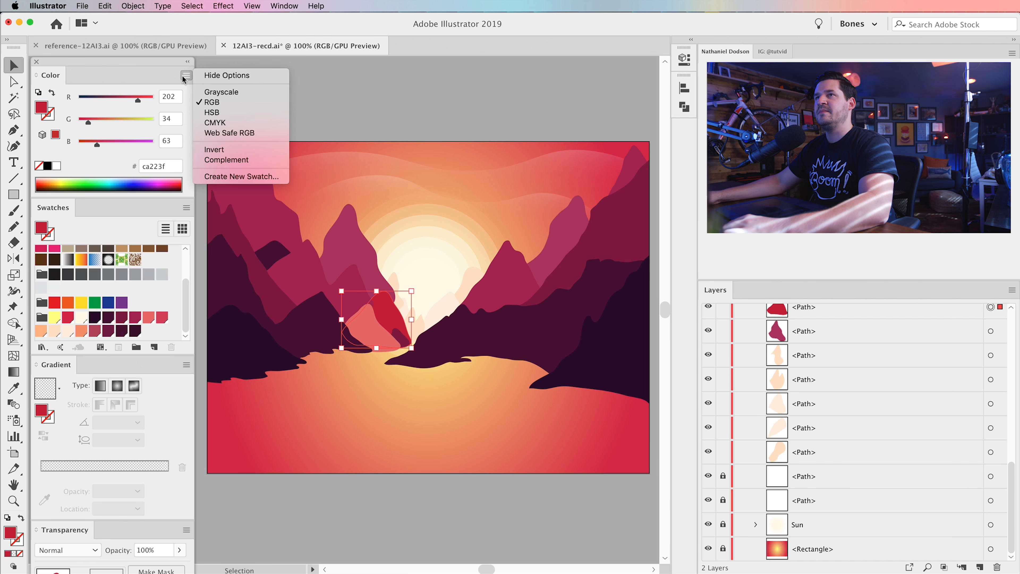
click(213, 115)
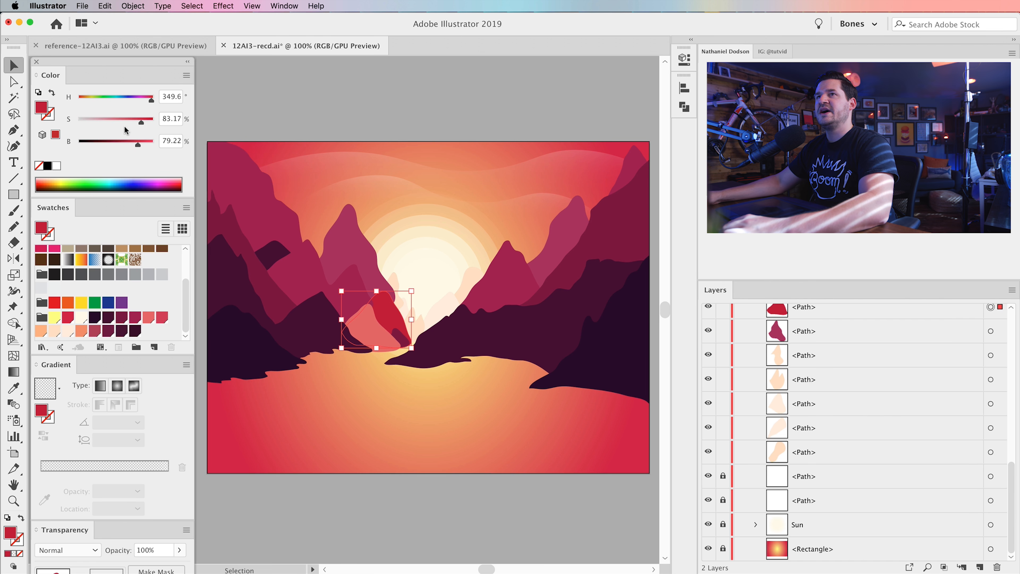
drag(138, 124, 127, 125)
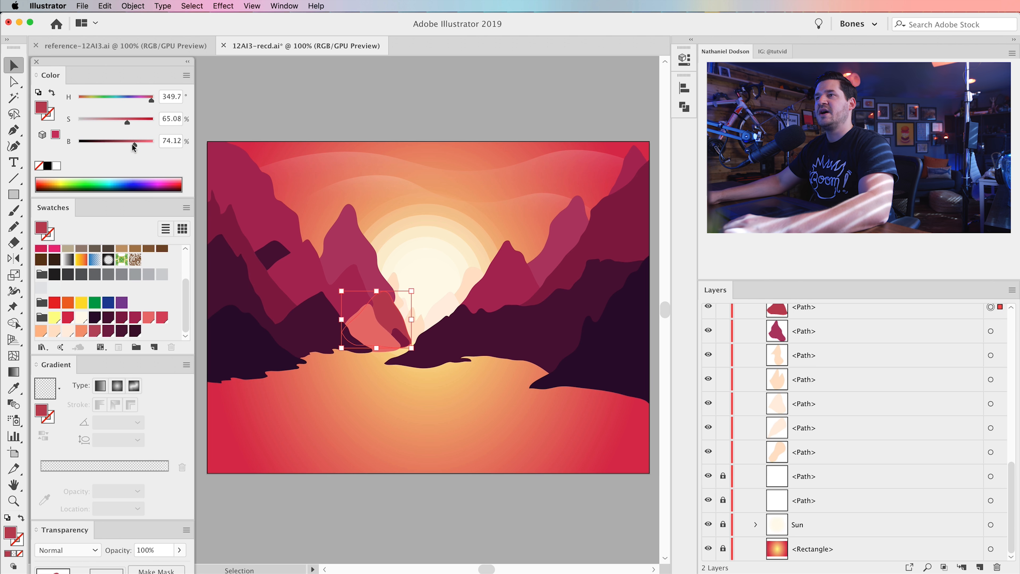
click(318, 101)
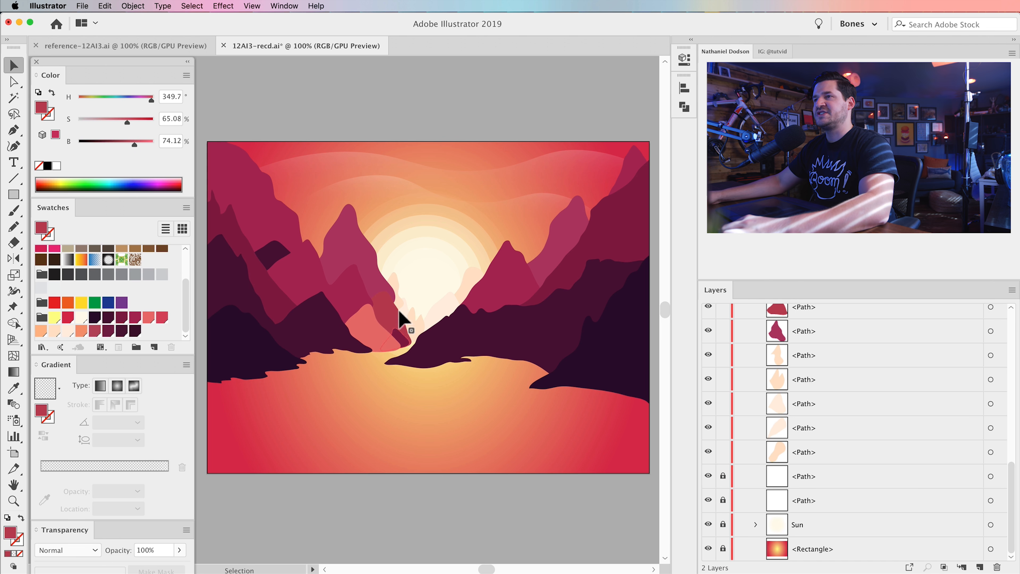
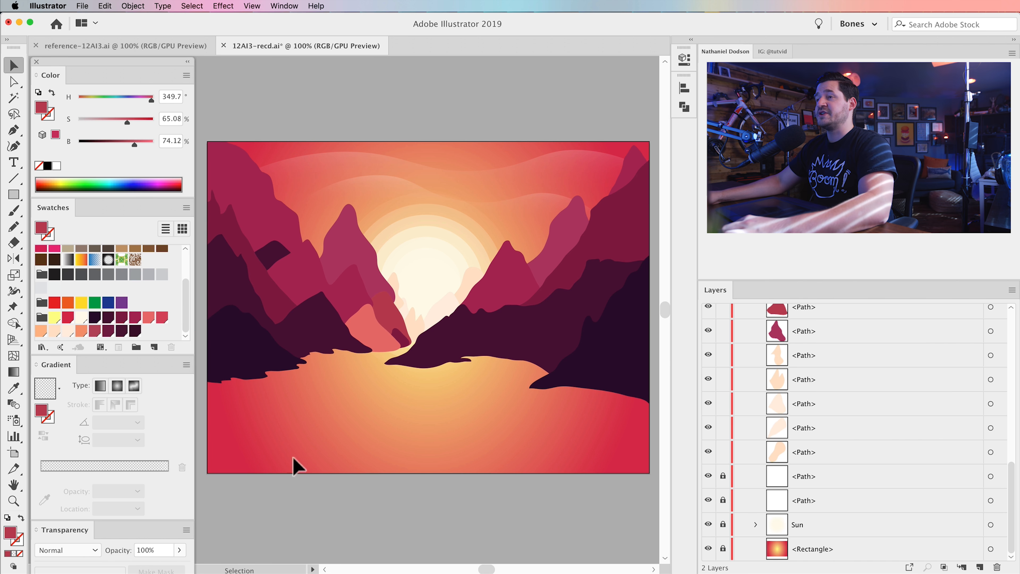
Step: Recolor the coral hill left of the sun using HSB sliders, with hue 345.1°, saturation 63.78% and brightness 76.86%, and deselect it
click(365, 333)
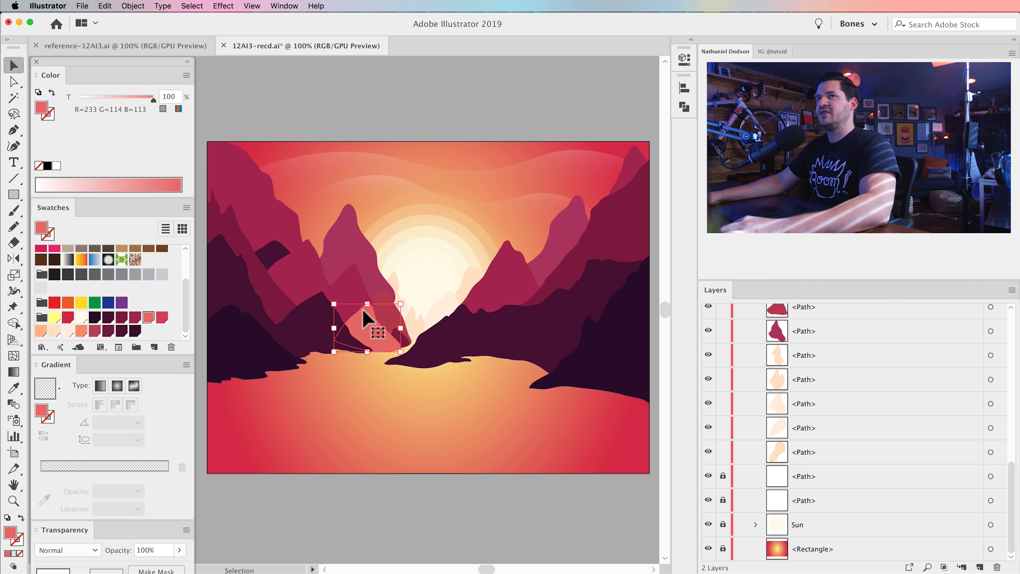
click(186, 77)
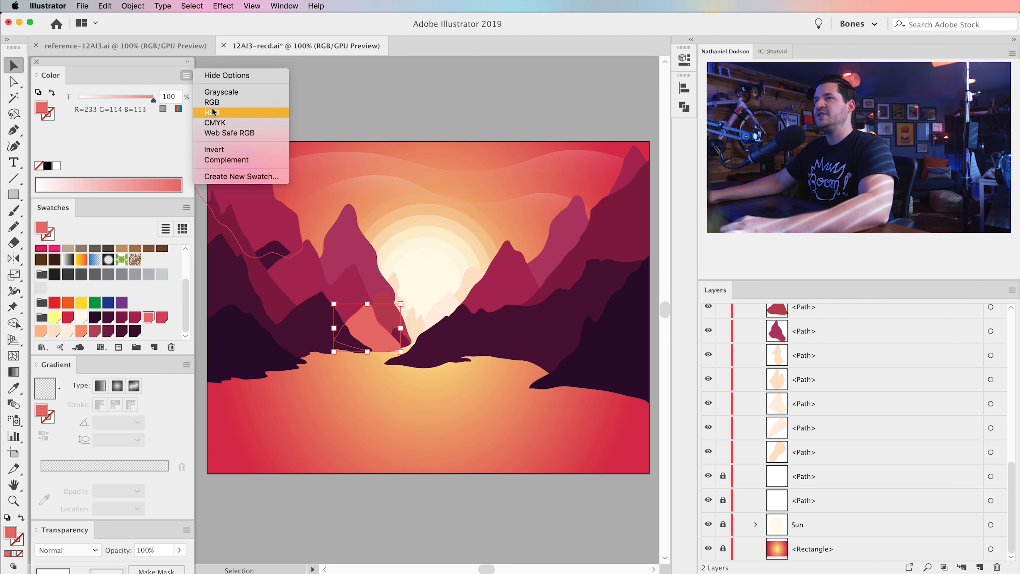
click(241, 112)
drag(141, 142, 137, 144)
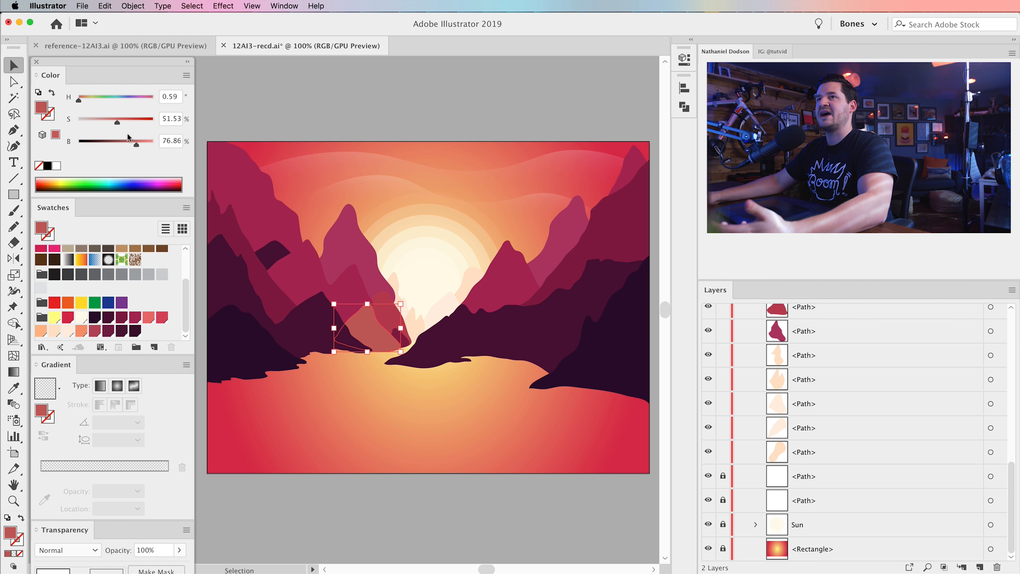
click(124, 120)
drag(131, 120, 151, 101)
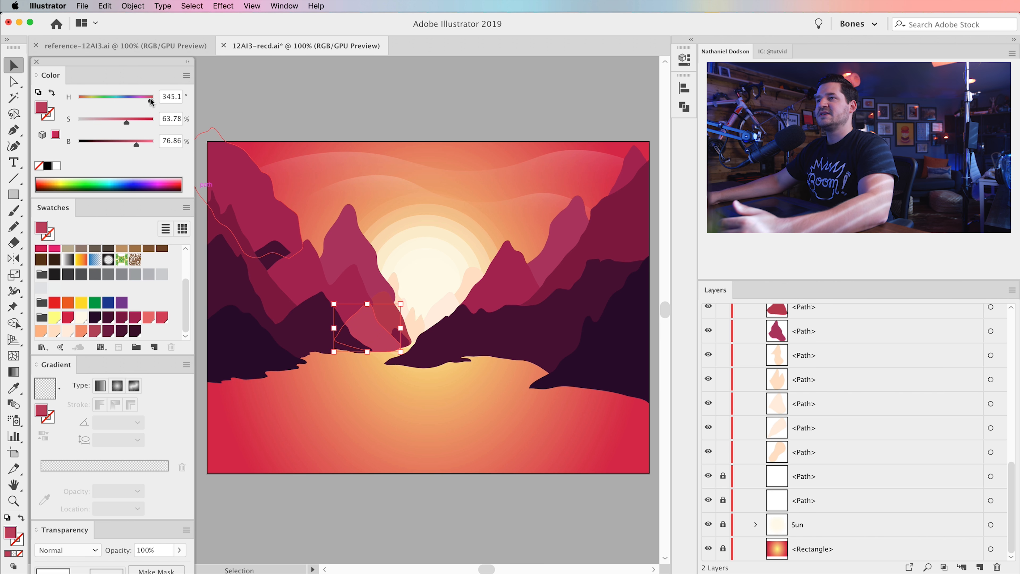
click(318, 110)
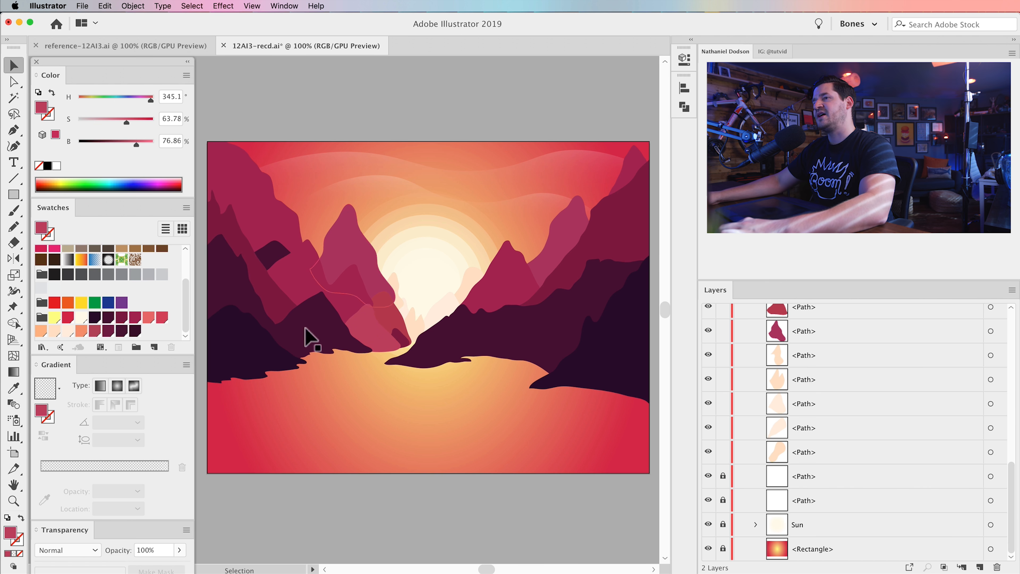
click(403, 345)
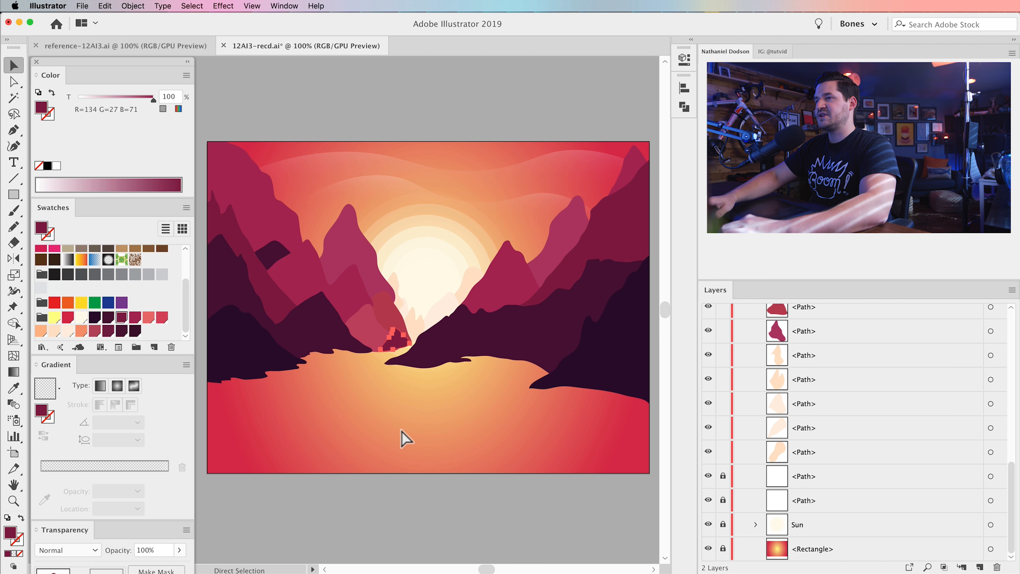
key(a)
key(v)
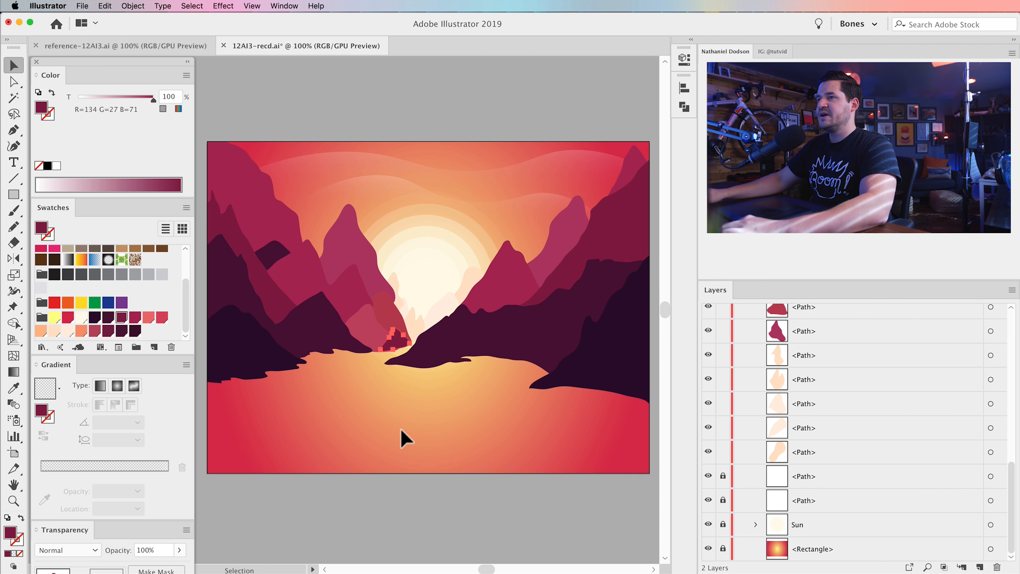
click(492, 87)
Step: Stretch the small maroon hill at the shoreline downward to cover the lighter sliver below its lower edge, and deselect it
key(z)
double_click(392, 351)
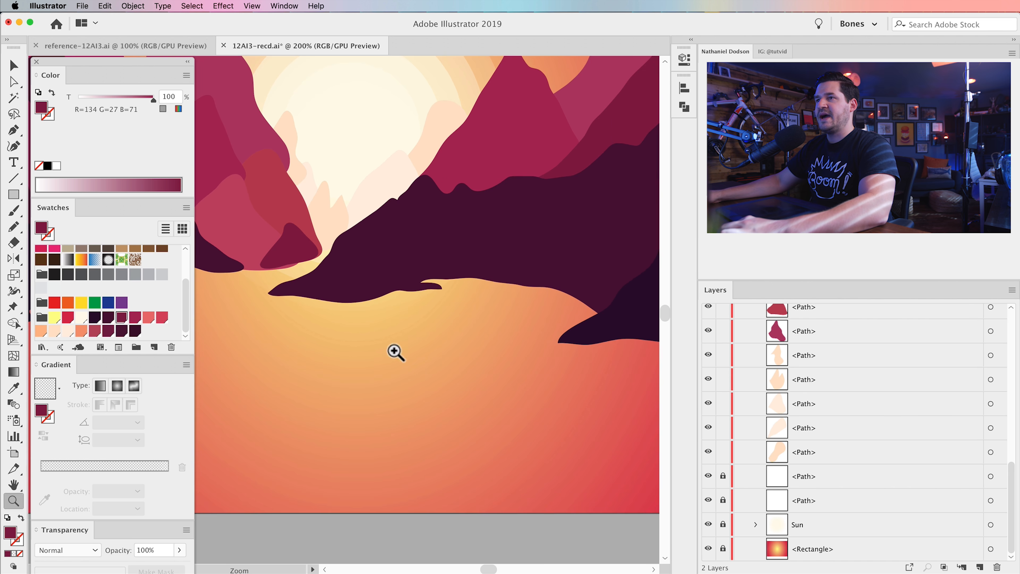
click(294, 256)
double_click(294, 256)
drag(301, 265, 414, 209)
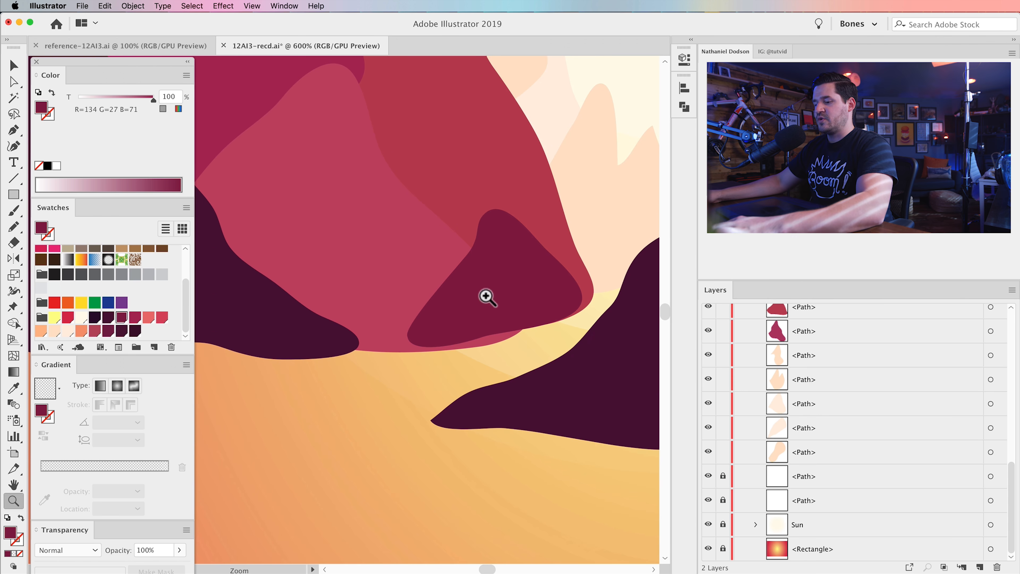
key(v)
click(497, 281)
drag(499, 356, 494, 360)
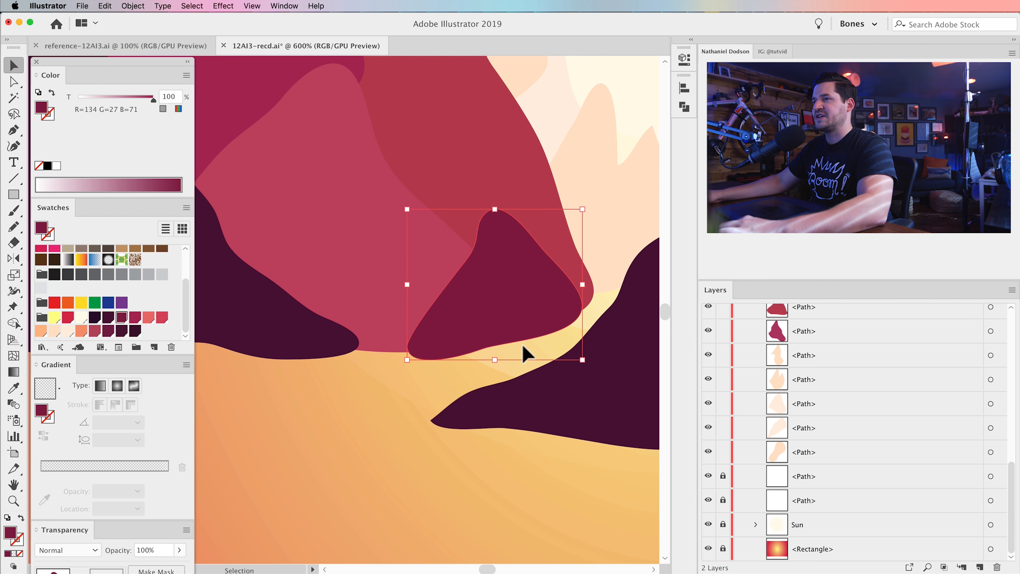
click(404, 399)
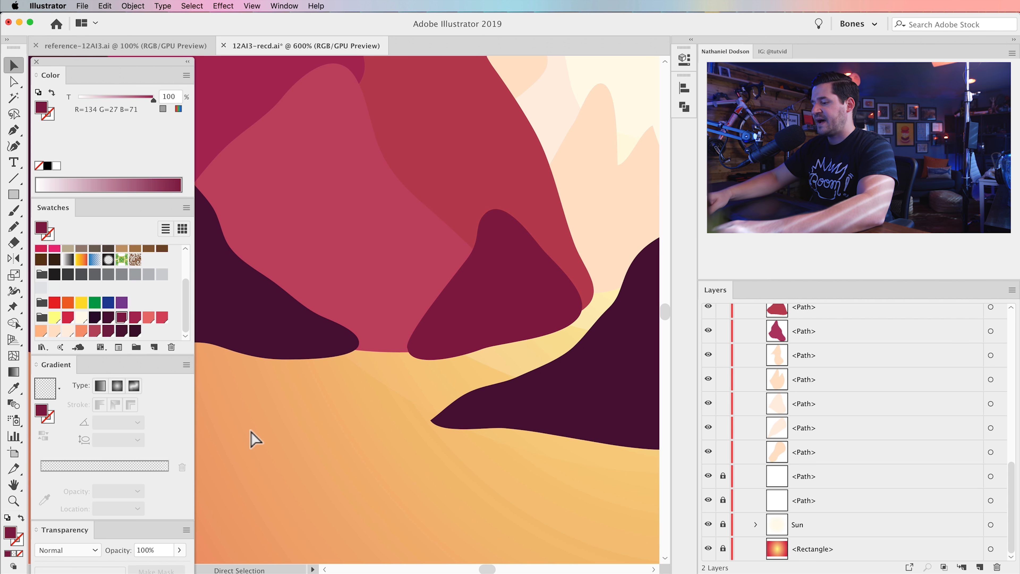
Step: Return to viewing the whole illustration and save the document
key(super+minus)
key(super+minus)
key(super+minus)
key(super+minus)
key(super+minus)
drag(341, 330, 370, 347)
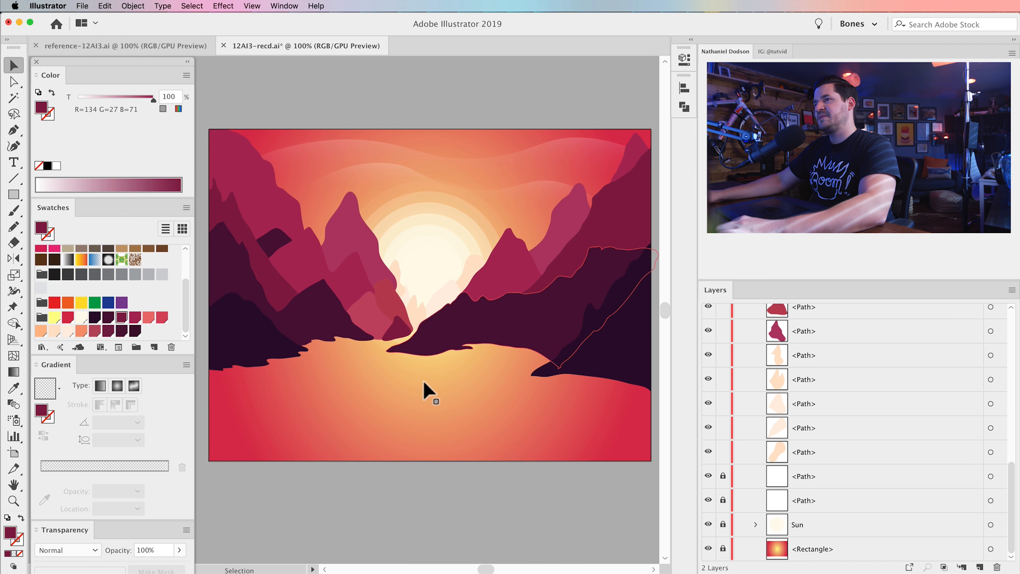
key(super+s)
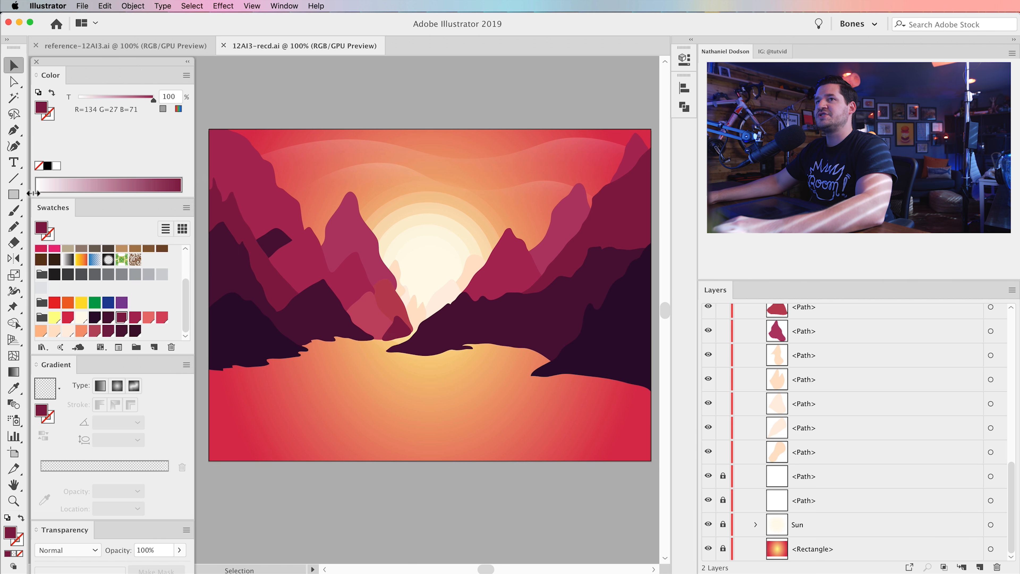
Step: Draw a rectangle over the lower part of the artboard, from the base of the distant mountains past the bottom and both side edges
click(14, 196)
key(super+minus)
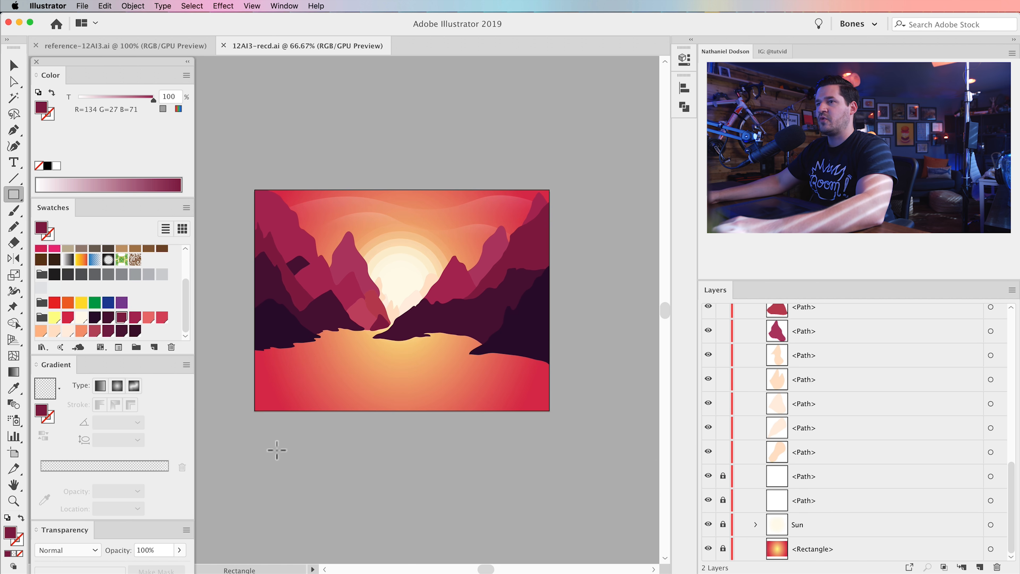
drag(236, 422, 586, 316)
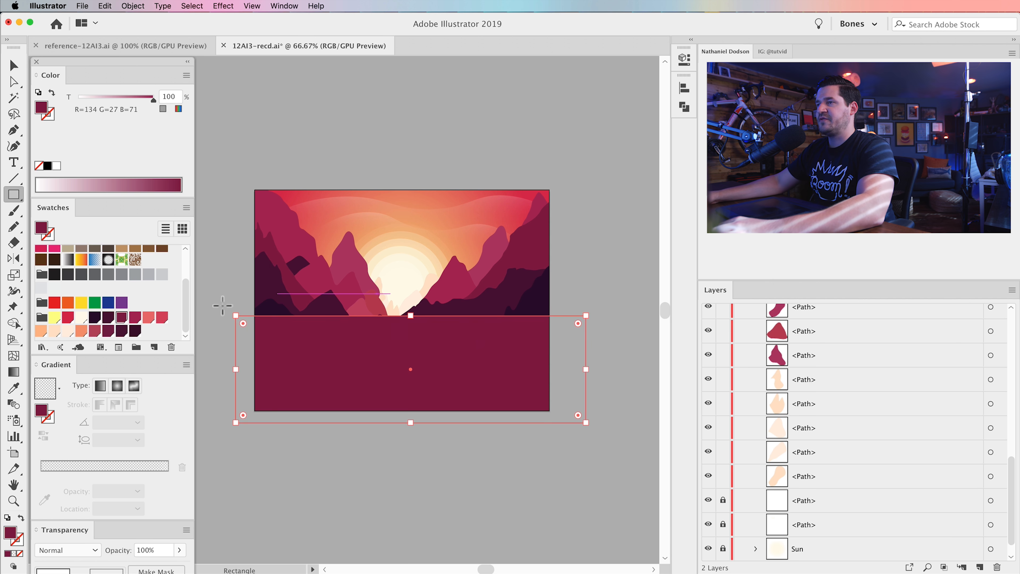
key(v)
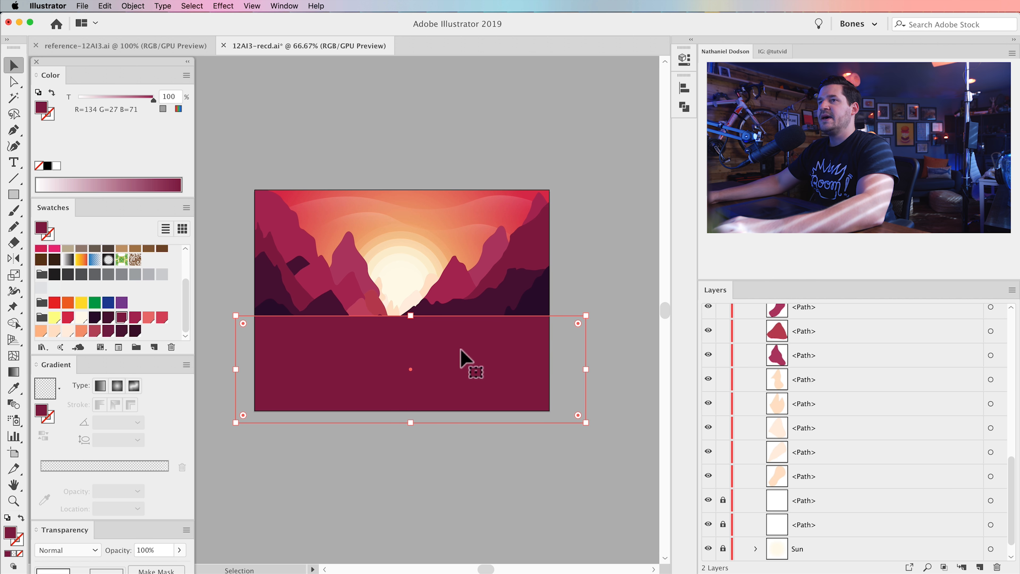
Step: Fill the water rectangle with the white-to-black gradient swatch and make the gradient radial
click(117, 386)
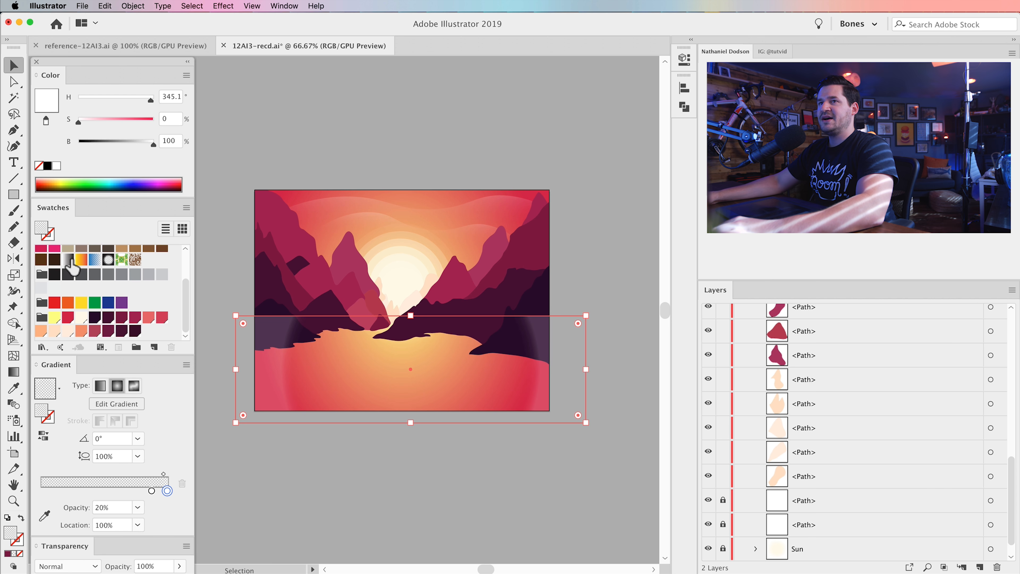
click(69, 260)
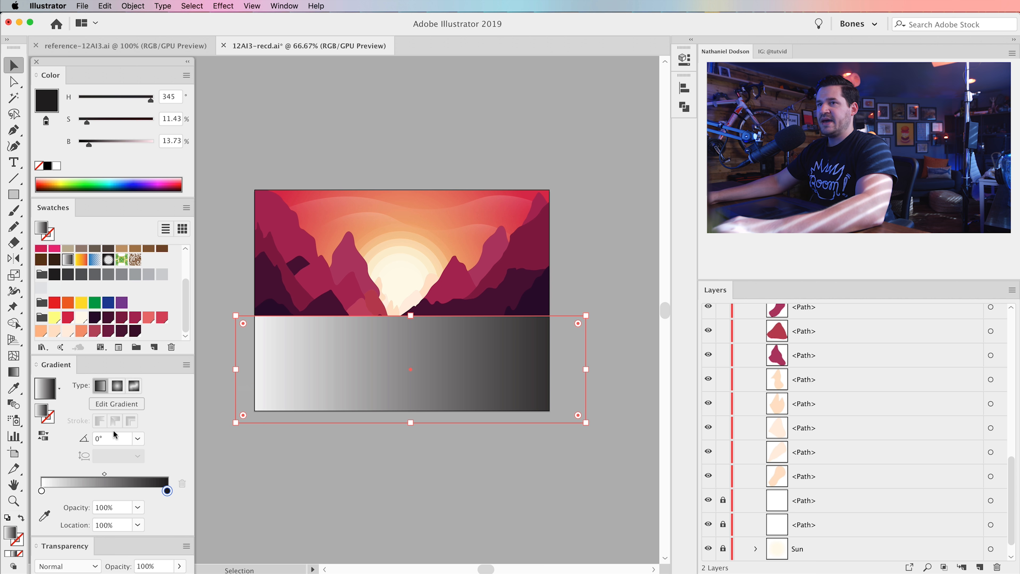
click(117, 385)
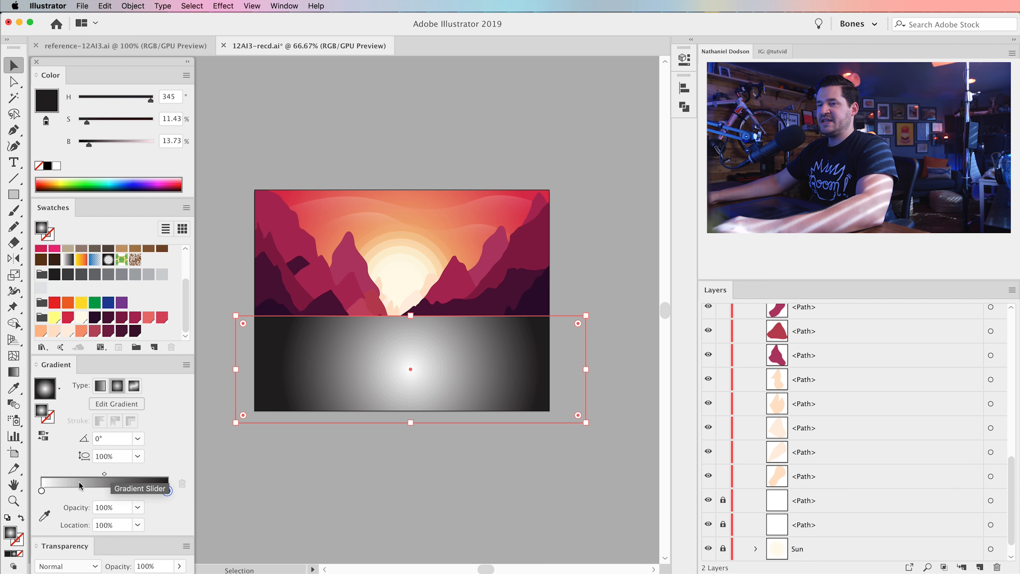
Step: Add three evenly spread color stops between the ends of the radial gradient, with the outermost at 76.1%
click(69, 491)
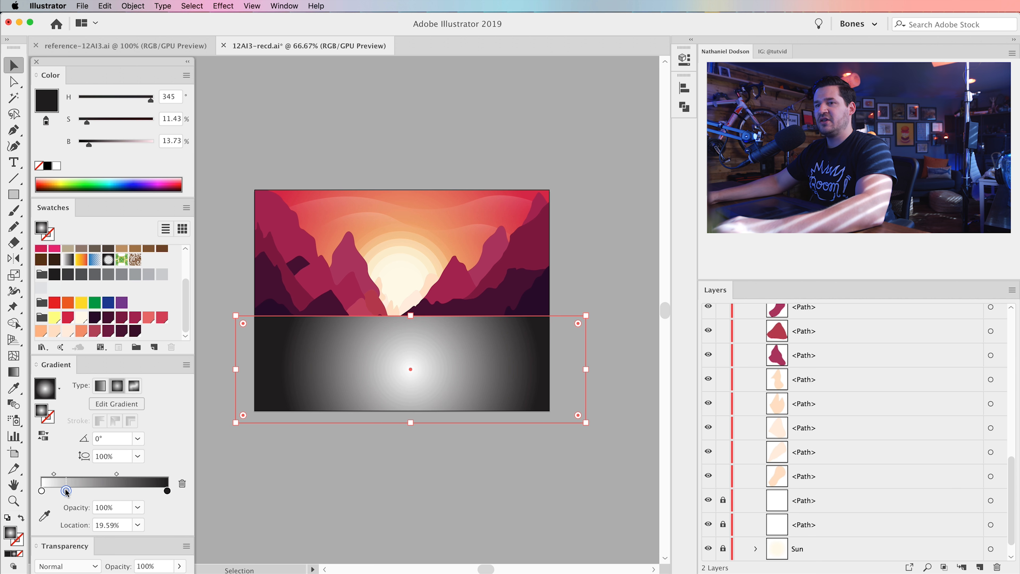
drag(66, 491, 66, 491)
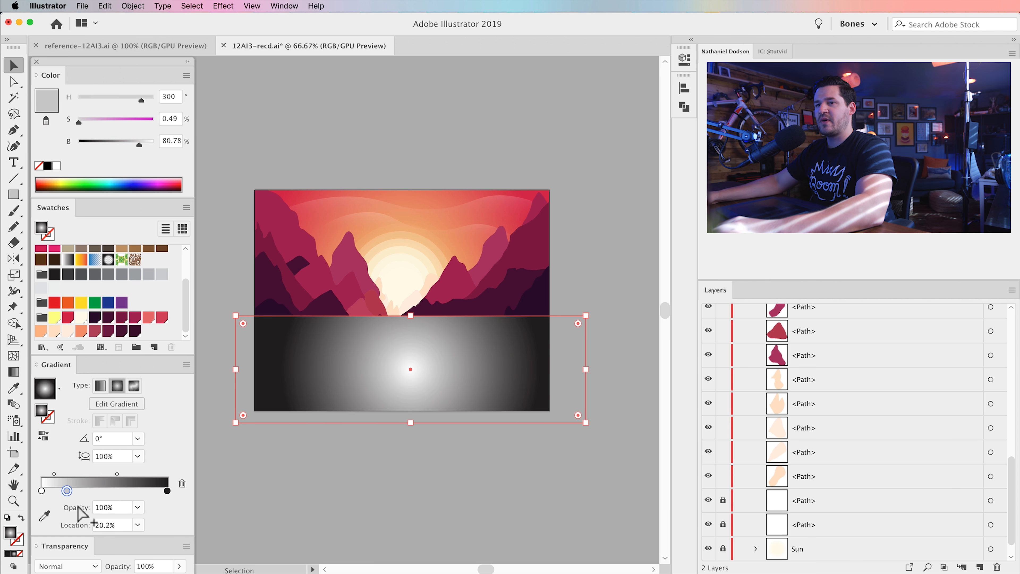
click(97, 490)
drag(67, 491, 73, 491)
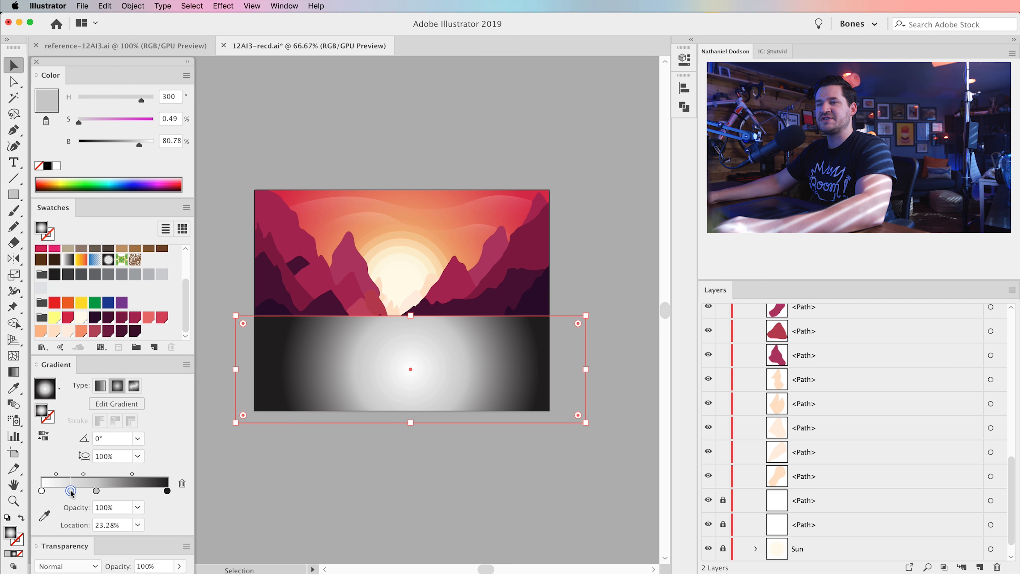
drag(97, 490, 107, 490)
click(135, 491)
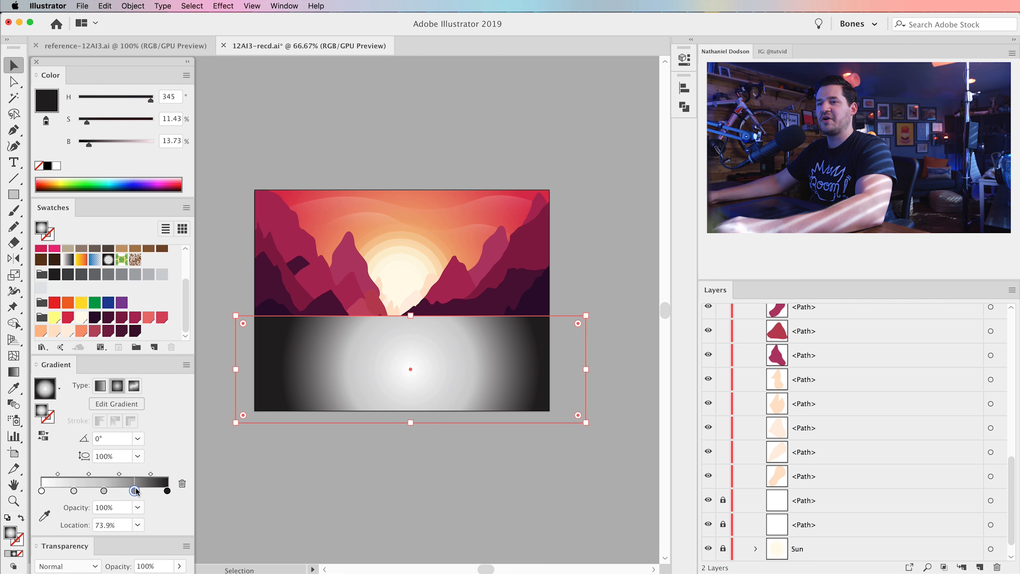
drag(137, 488, 138, 489)
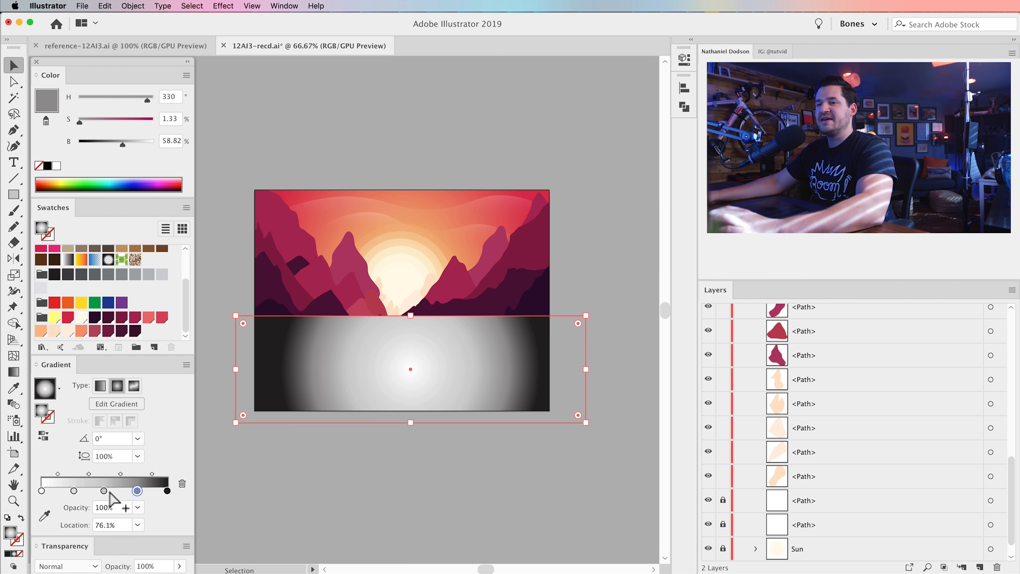
Step: Try to color the gradient's outer end stop with the dark purple swatch R=66 G=14 B=50, and undo it
click(167, 491)
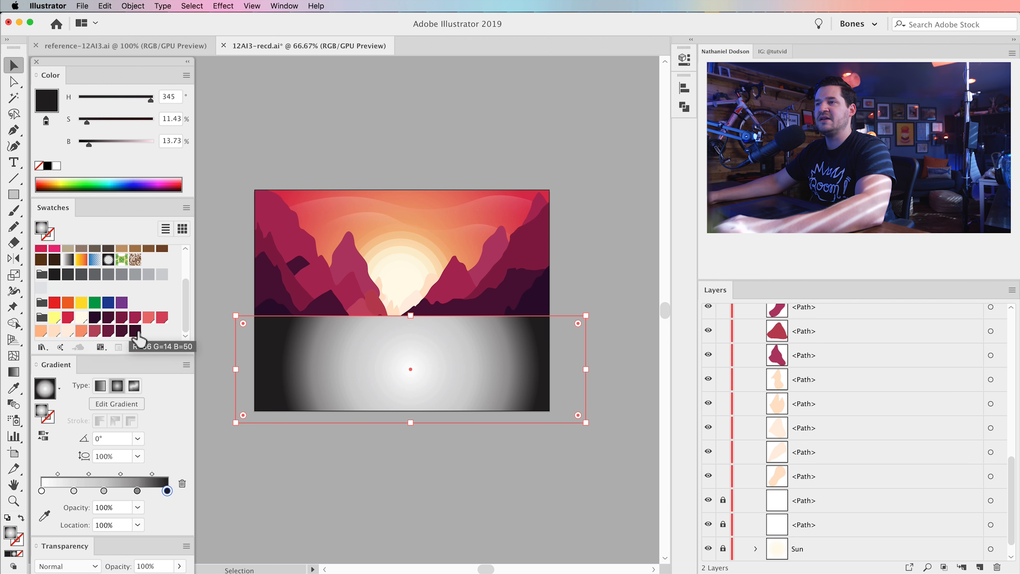
click(135, 331)
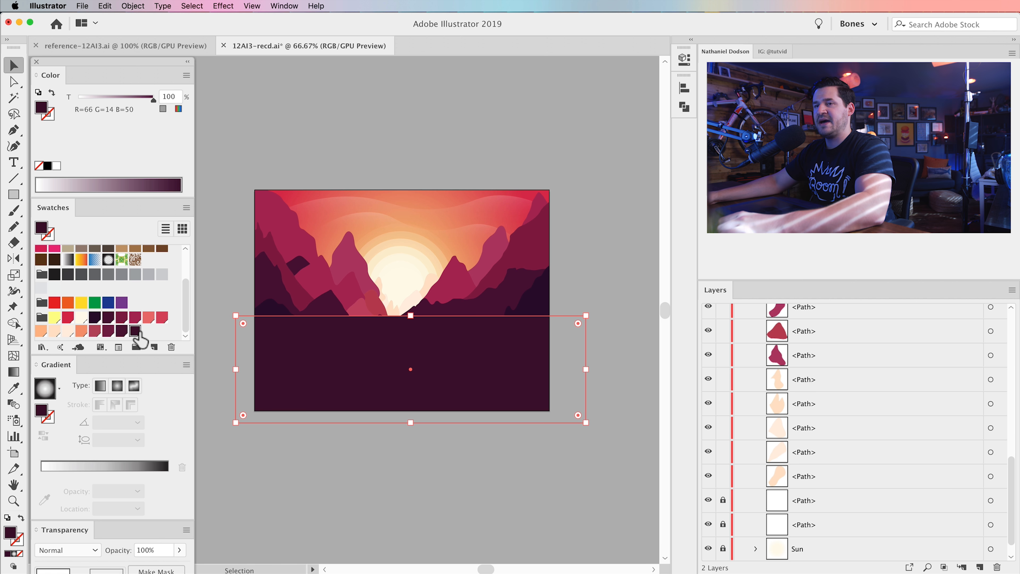
key(super+z)
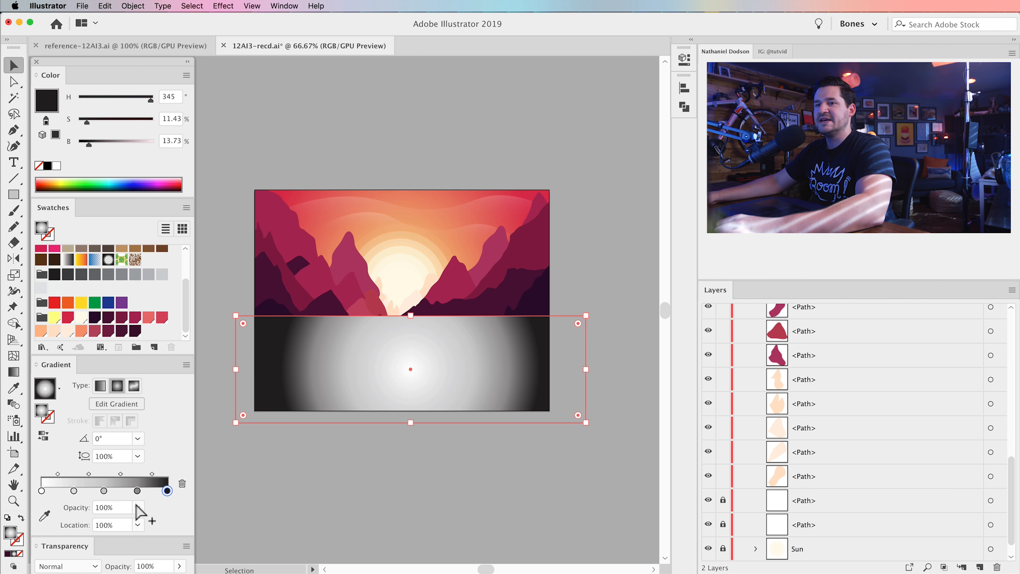
Step: With the gradient's Color Picker active, color the outer end stop R=66 G=14 B=50 and the 76.1% stop R=81 G=20 B=58
click(45, 516)
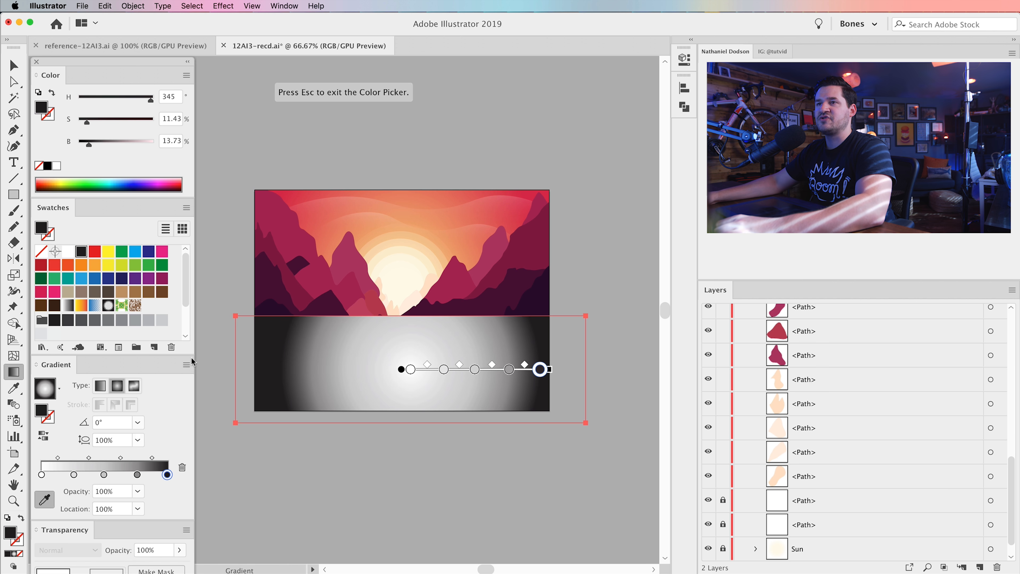
scroll(142, 305, down, 3)
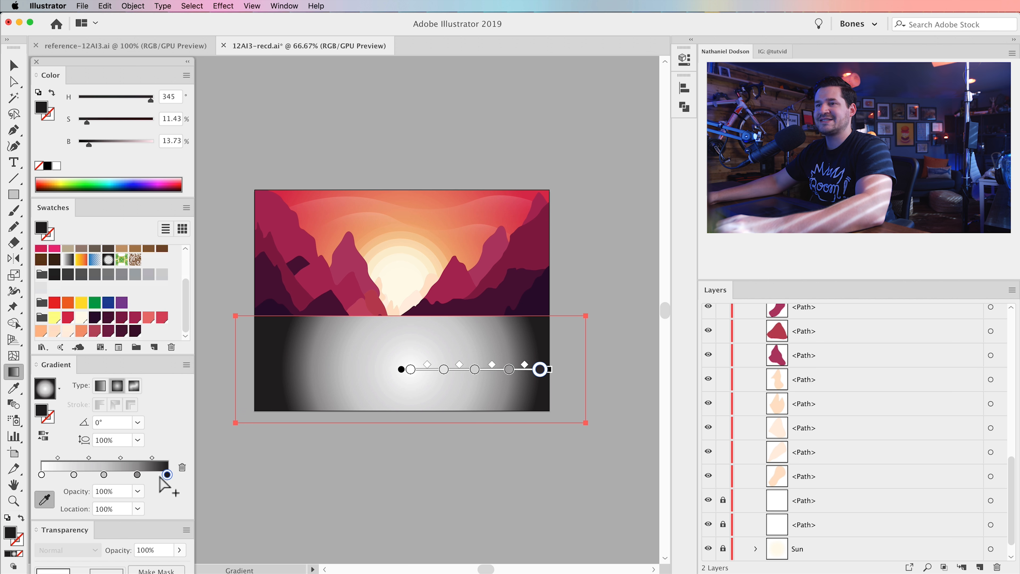
click(135, 330)
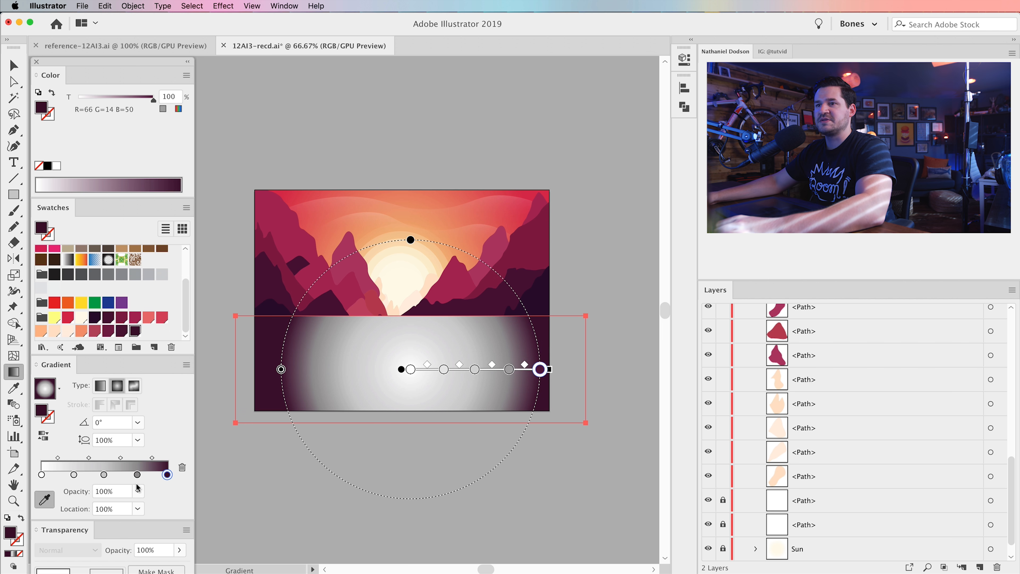
click(137, 475)
click(121, 331)
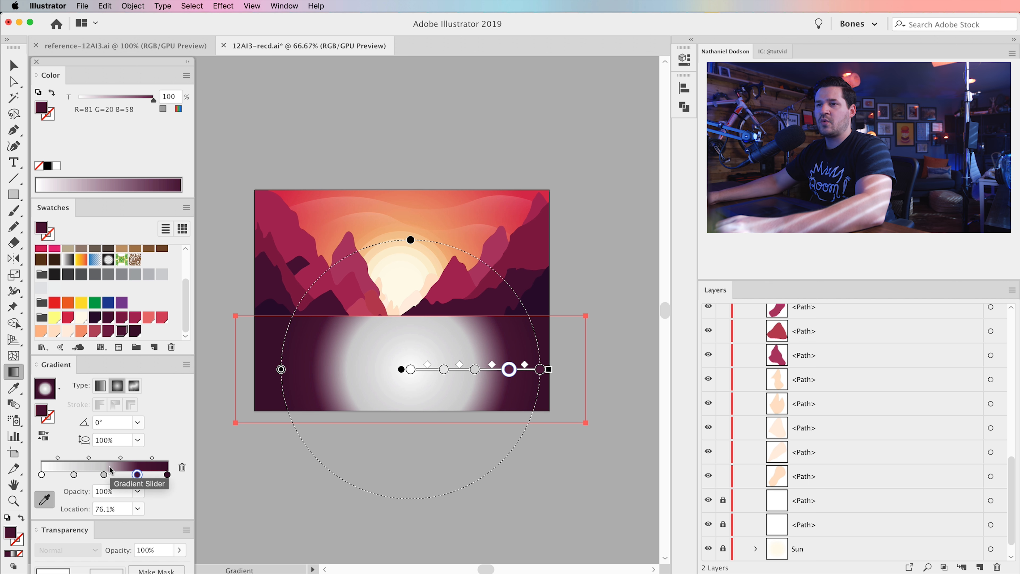
Step: Recolor the water gradient's middle, second and first stops with plum, rose-red and light orange swatches
click(104, 475)
click(108, 330)
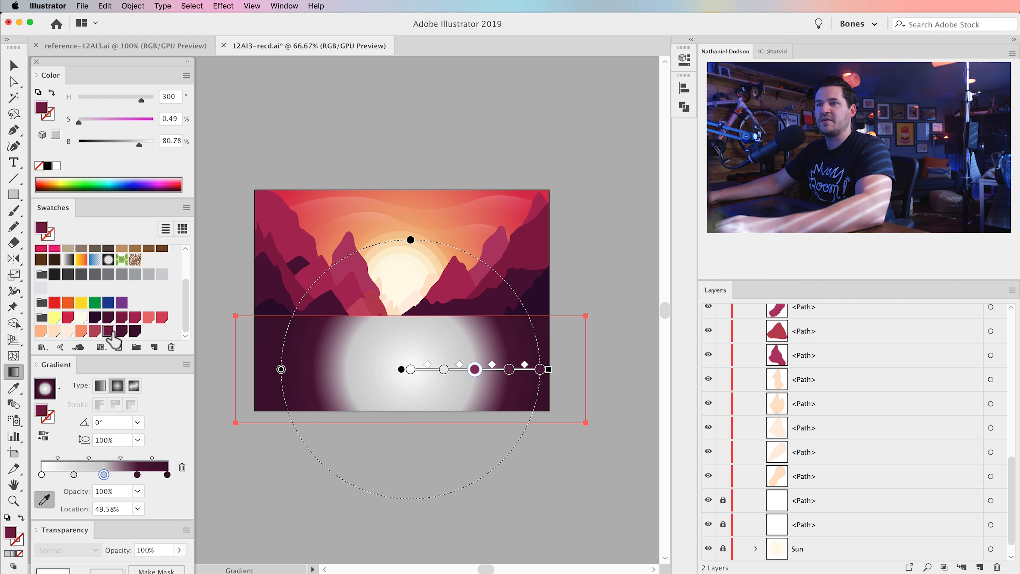
click(74, 475)
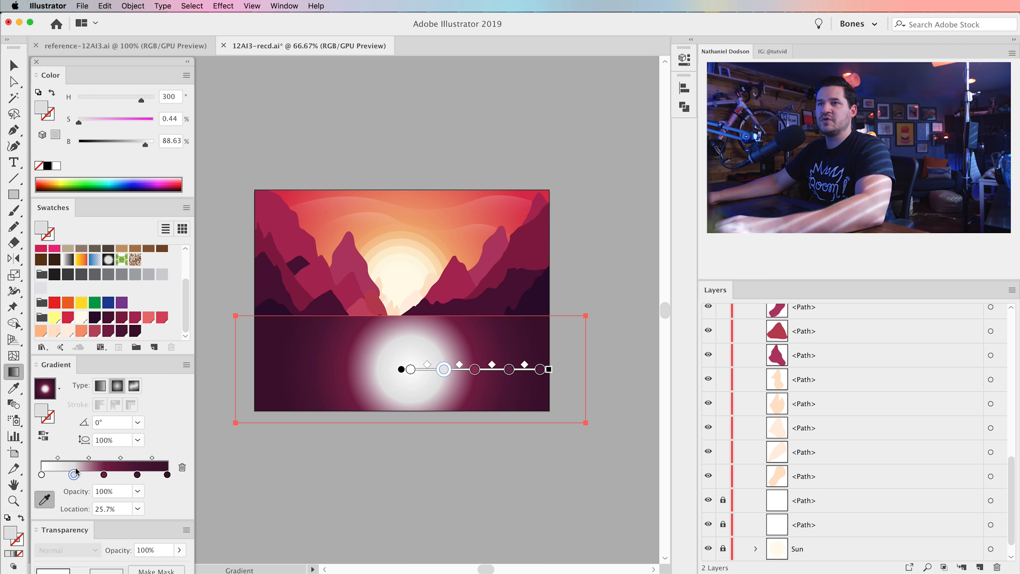
click(95, 330)
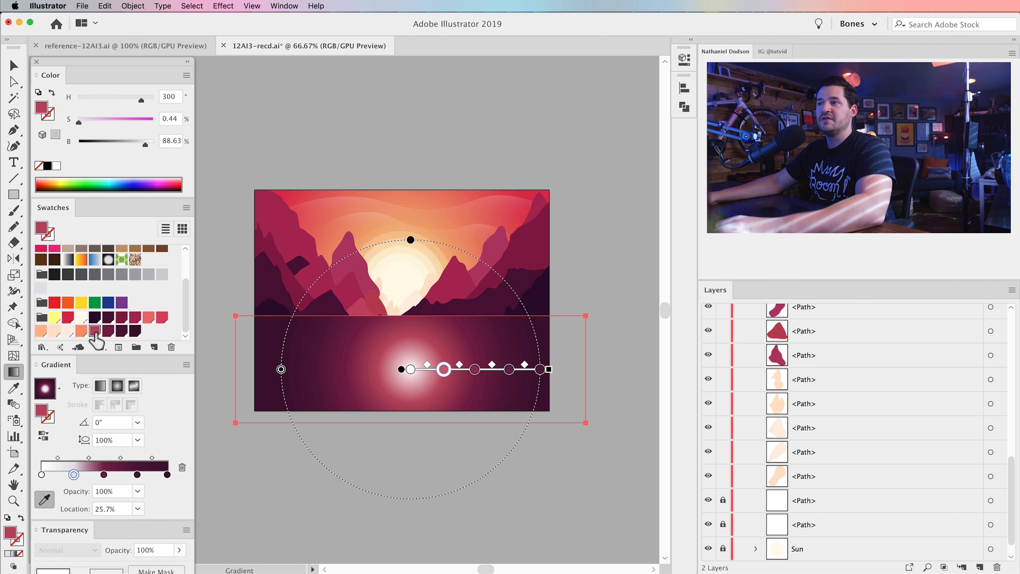
click(42, 475)
scroll(116, 303, down, 3)
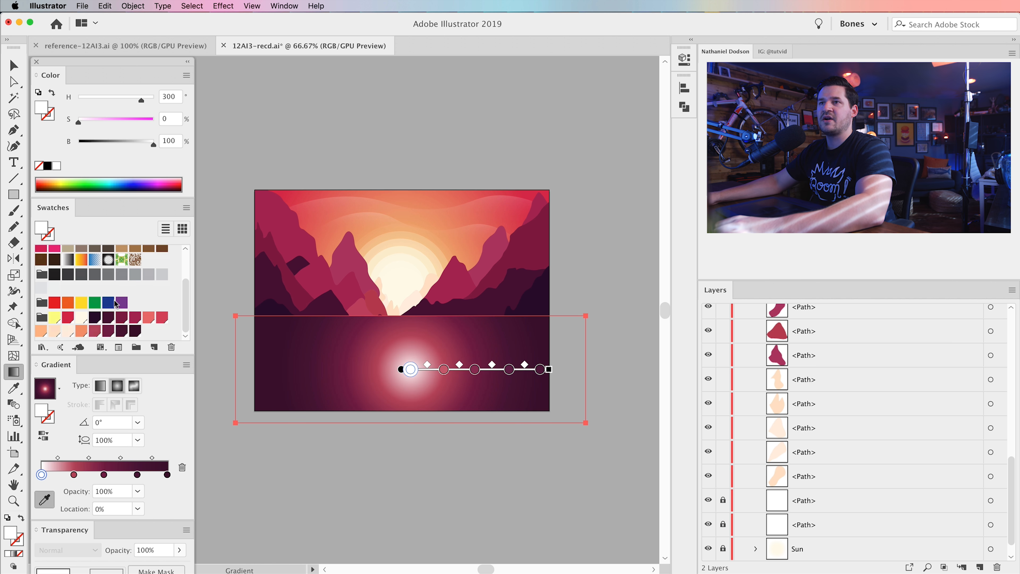
click(81, 329)
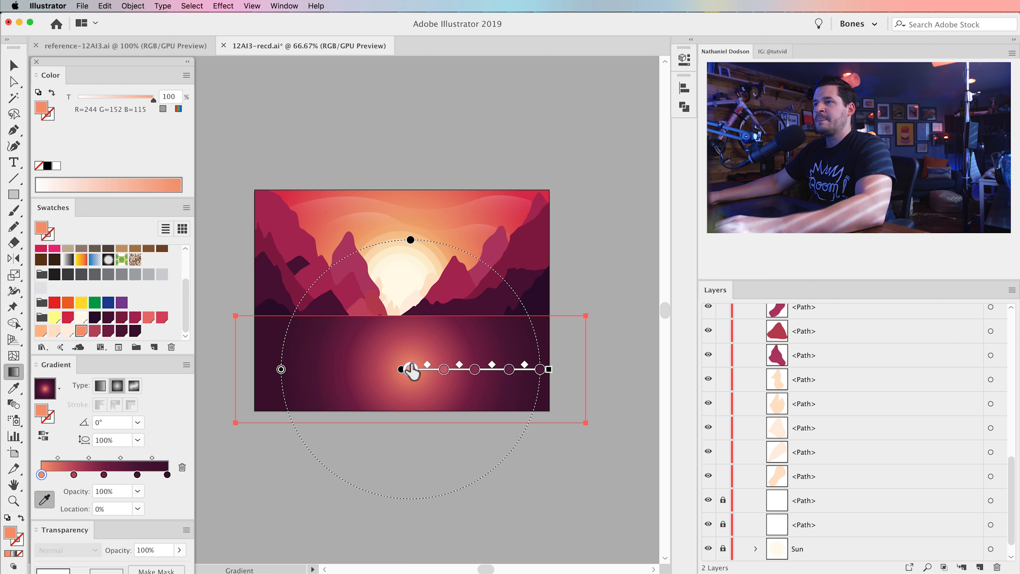
Step: Enlarge the water's radial gradient to an aspect ratio of about 162.6% and move its orange highlight up below the sun
mouse_move(413, 371)
mouse_down()
mouse_move(423, 369)
mouse_move(401, 350)
mouse_move(397, 310)
mouse_up()
drag(411, 240, 418, 161)
mouse_move(281, 369)
mouse_down()
mouse_move(189, 348)
mouse_move(197, 349)
mouse_up()
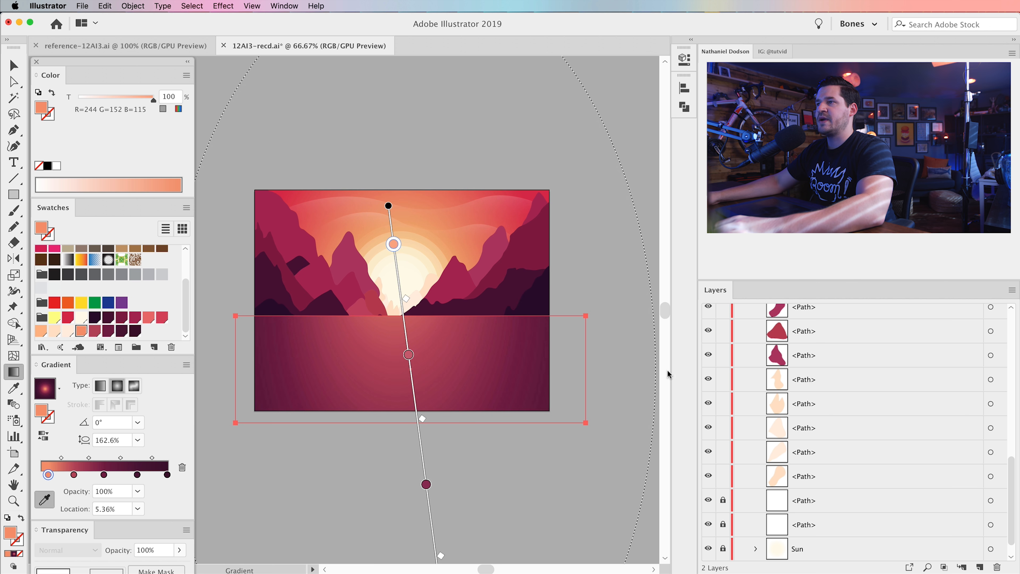
scroll(391, 234, up, 1)
drag(390, 201, 390, 273)
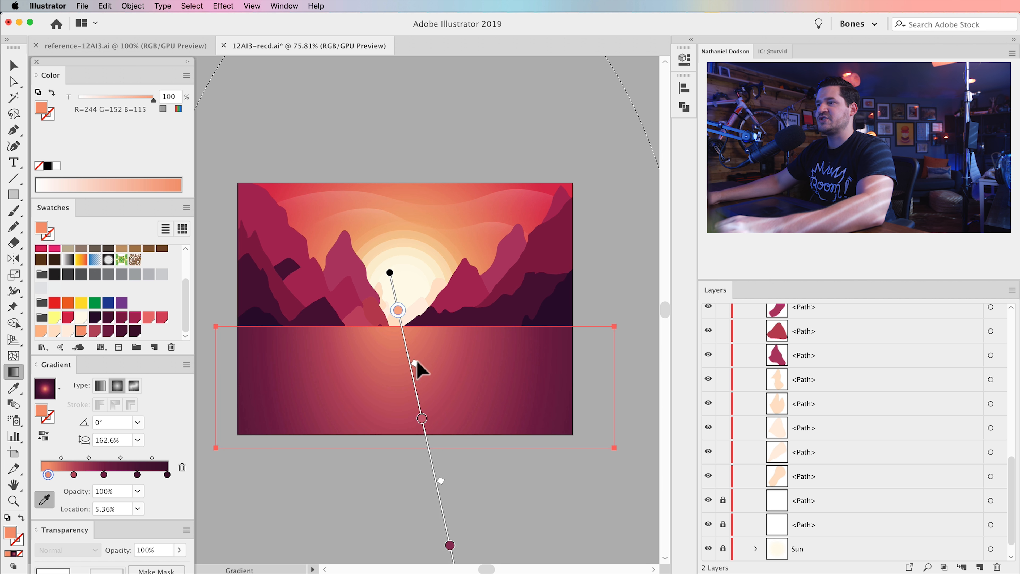
click(389, 274)
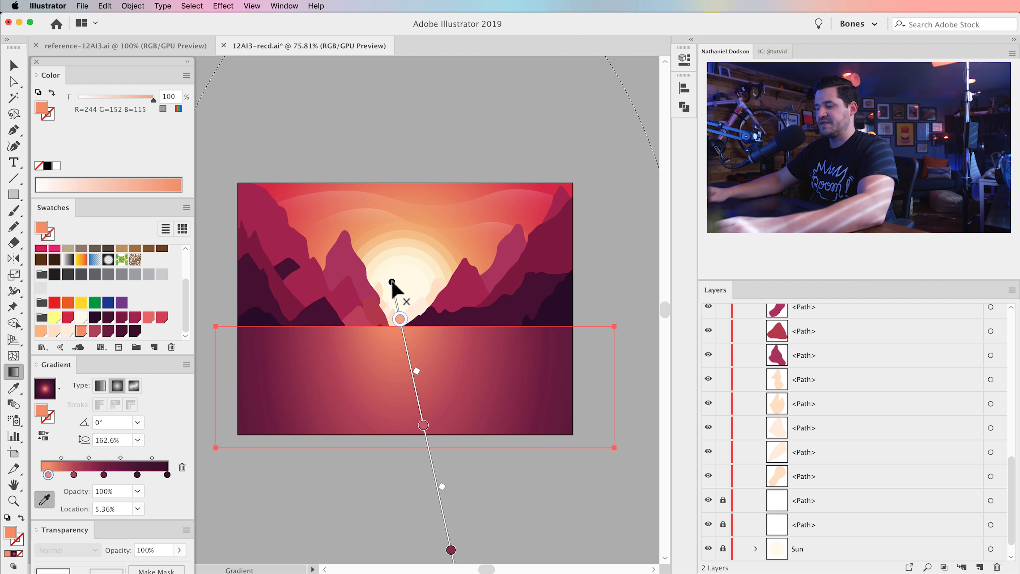
Step: Reshape the water gradient to an aspect ratio of about 102.4% with its highlight at the horizon beneath the sun
key(v)
key(super+minus)
key(g)
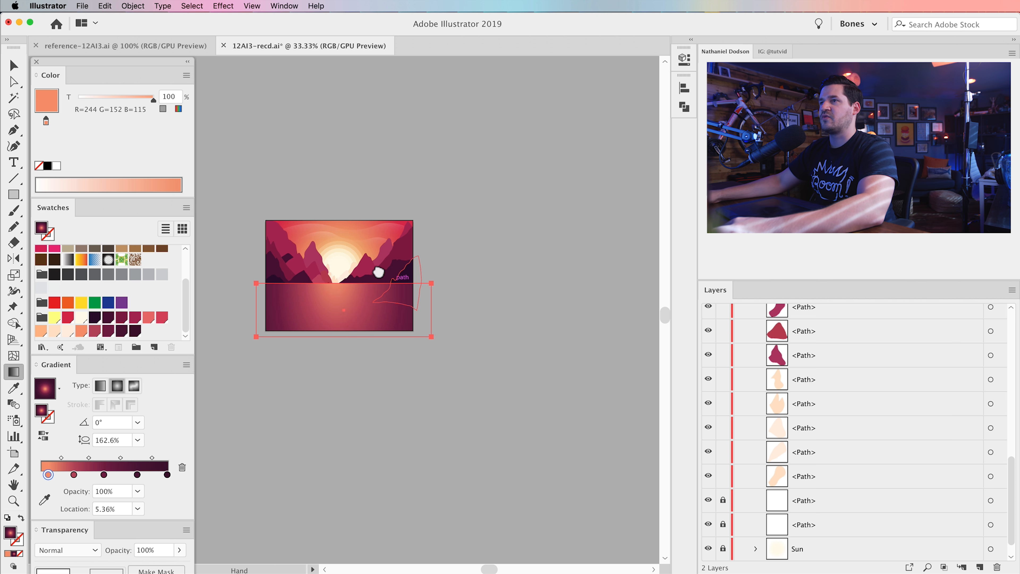
key(super+minus)
mouse_move(386, 161)
drag(386, 153, 396, 228)
drag(374, 318, 390, 323)
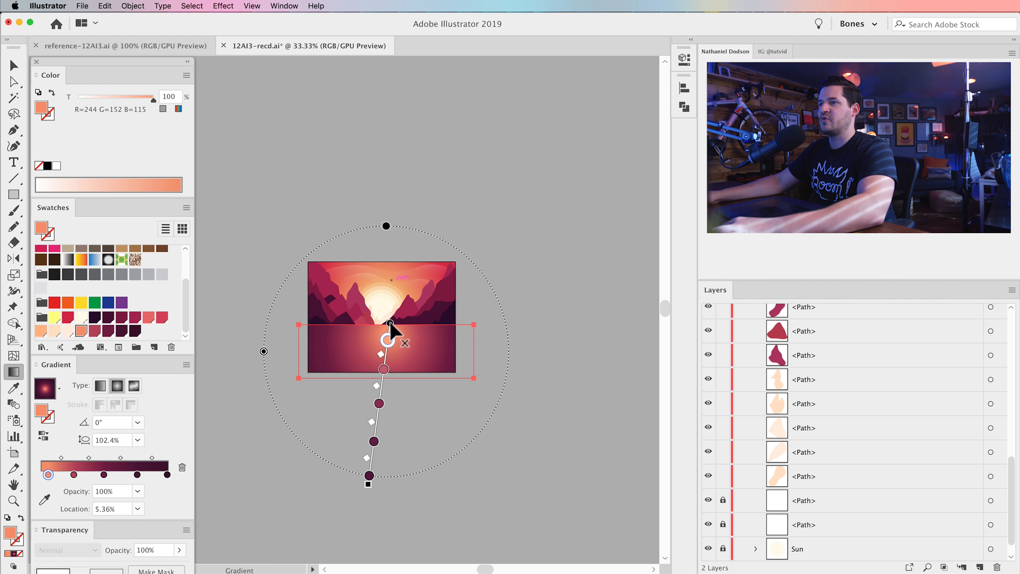
drag(367, 485, 349, 517)
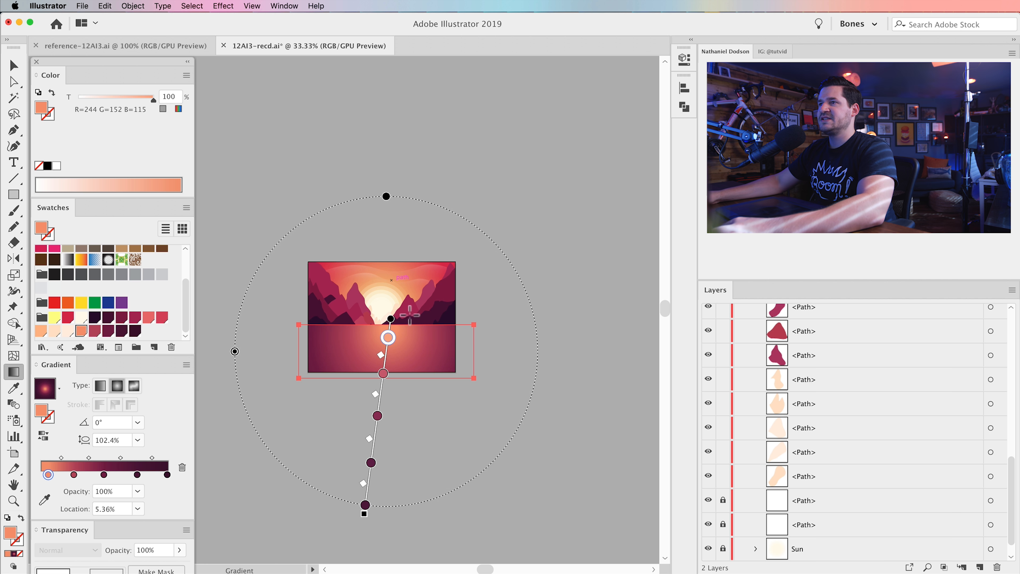
drag(392, 320, 382, 326)
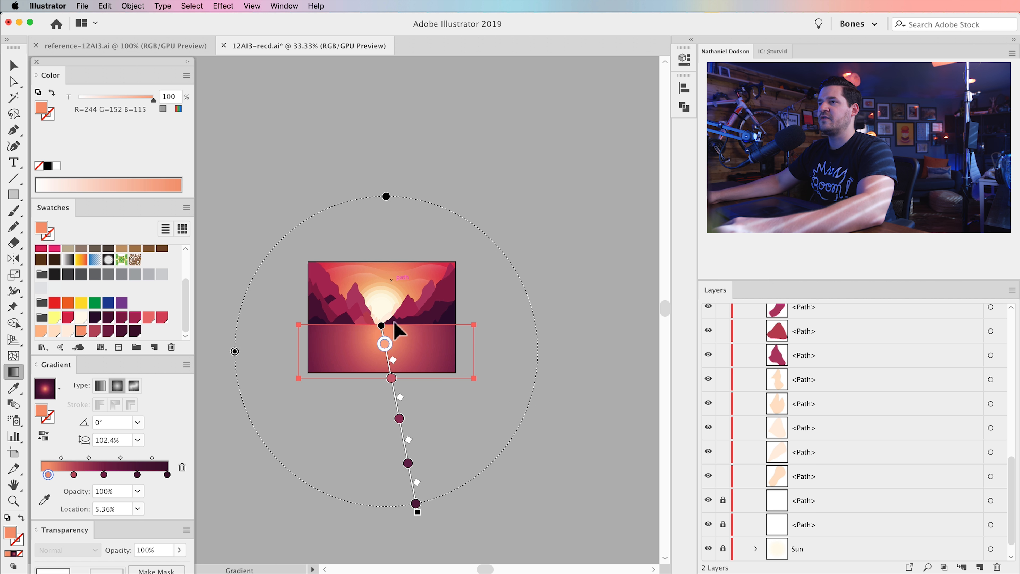
Step: Deselect the water and examine how its glow sits beneath the sun
key(v)
click(423, 461)
key(z)
click(363, 323)
click(368, 340)
click(369, 342)
drag(372, 283, 441, 349)
key(super+minus)
key(v)
Step: Select the water rectangle and rename it Water in the Artwork layer
click(417, 332)
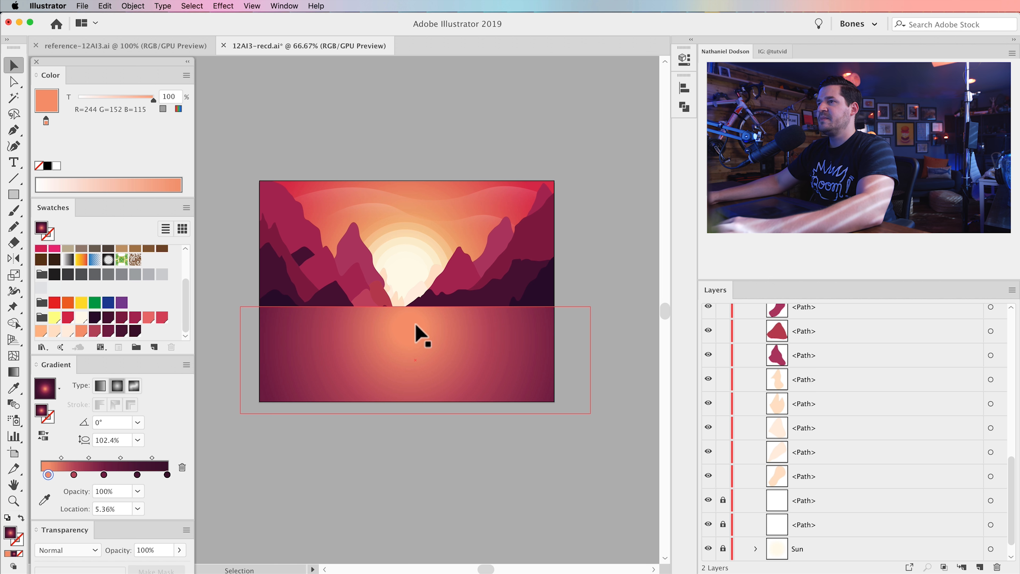
scroll(835, 418, up, 12)
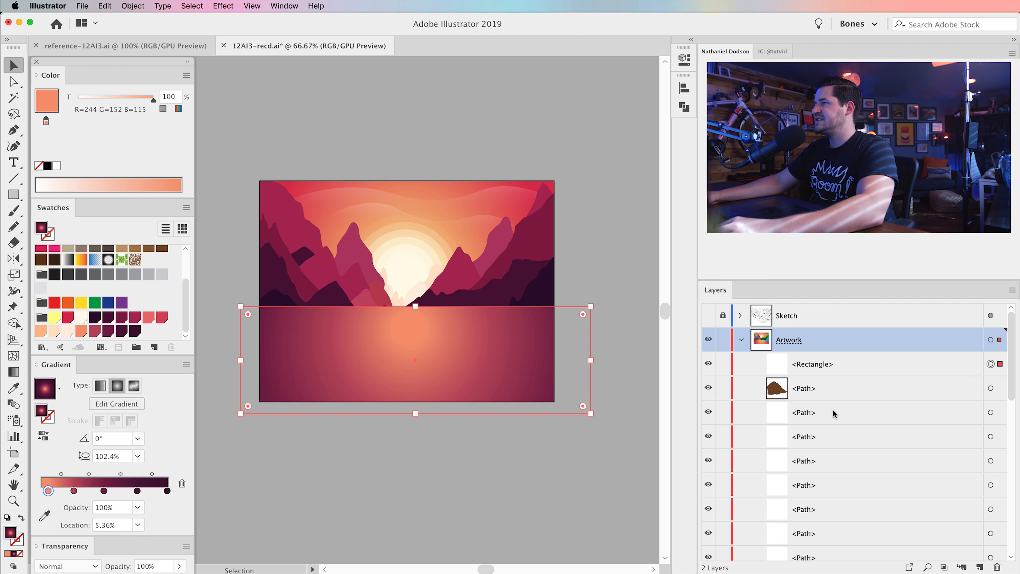
click(817, 365)
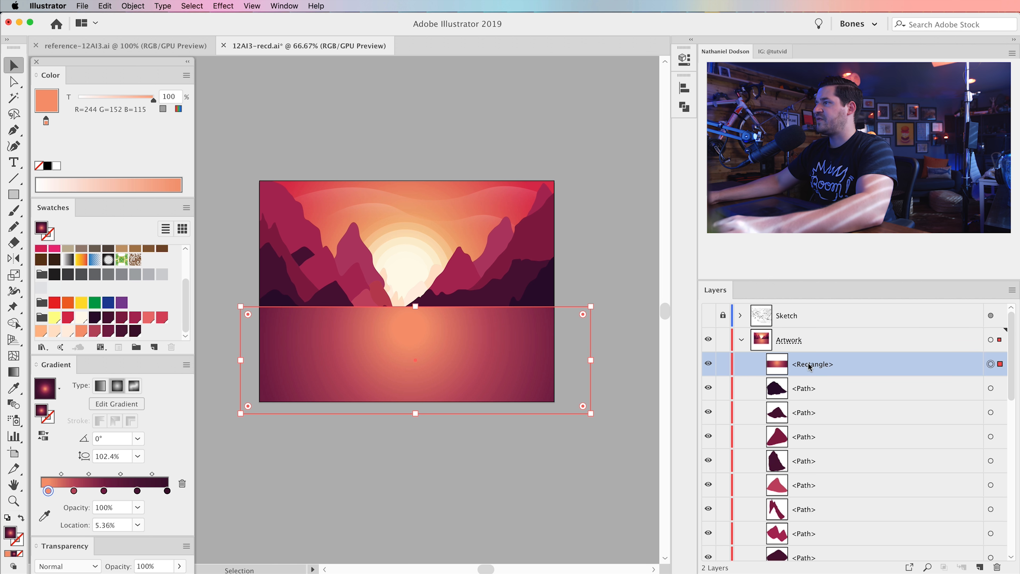
double_click(798, 363)
text(Water)
key(Return)
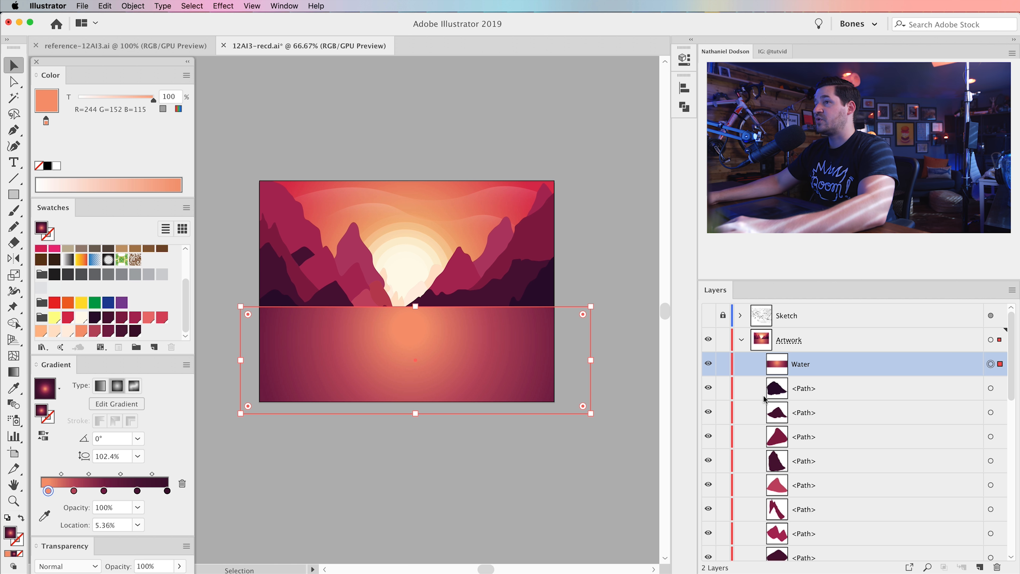
Step: Move the Water object down the stacking order, behind all mountain paths and directly above Sun
drag(830, 361, 876, 485)
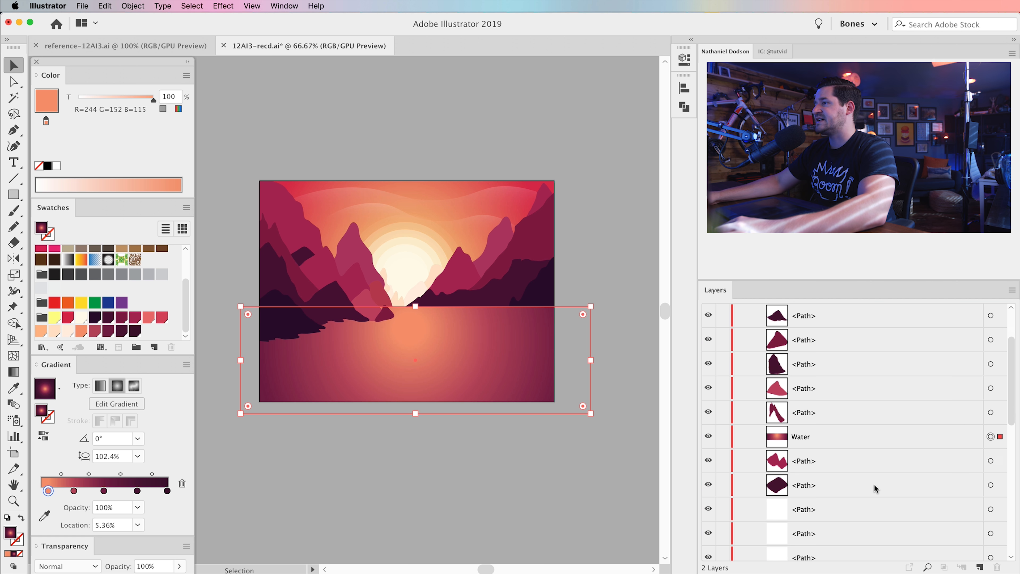
drag(823, 436, 811, 530)
scroll(843, 442, down, 3)
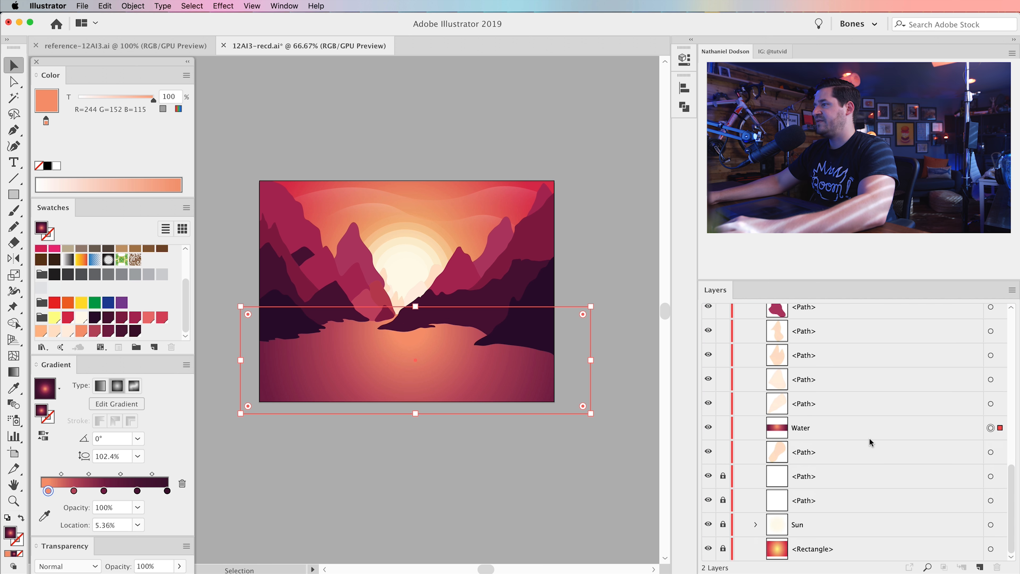
drag(807, 427, 810, 524)
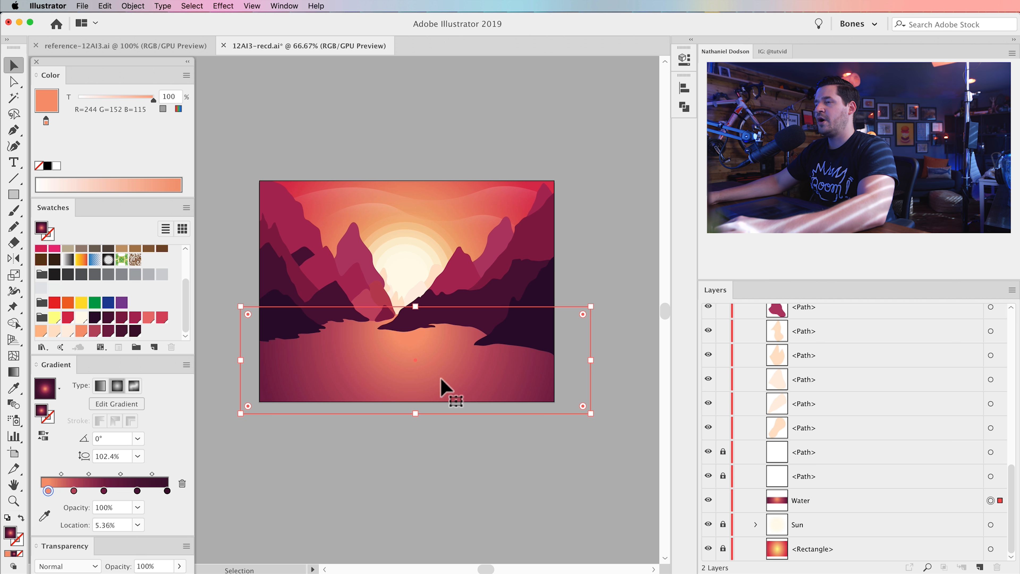
Step: Set the water gradient's rose-red stop to about 25.36% and raise the highlight point into the sun
click(24, 370)
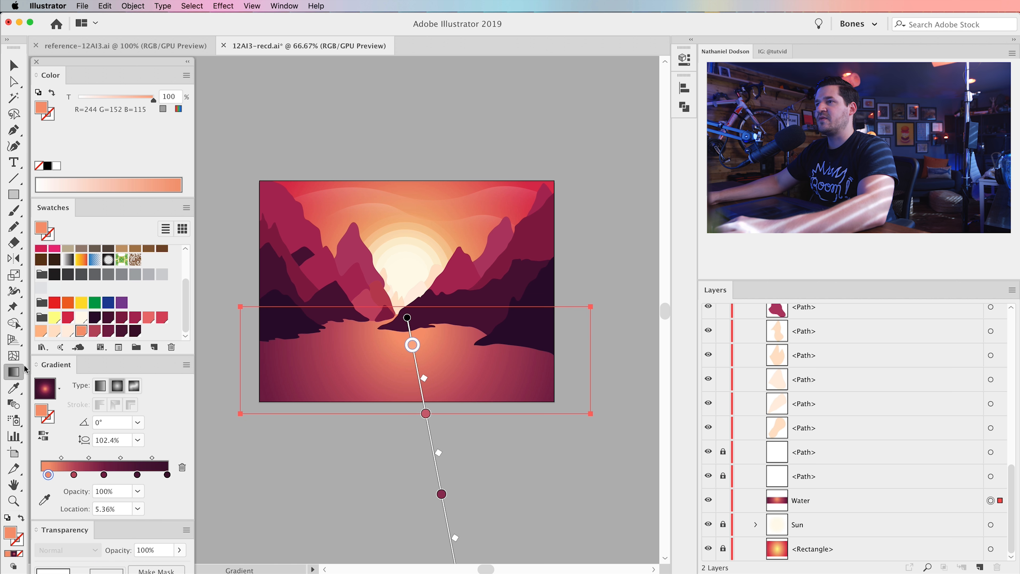
mouse_move(426, 414)
mouse_down()
mouse_move(420, 390)
mouse_move(427, 417)
mouse_up()
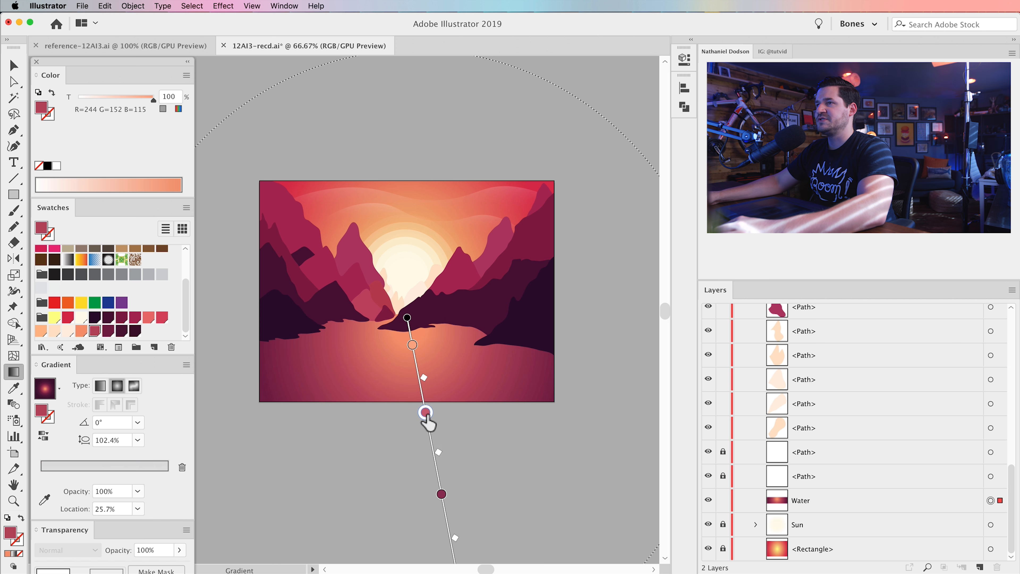
drag(408, 317, 399, 272)
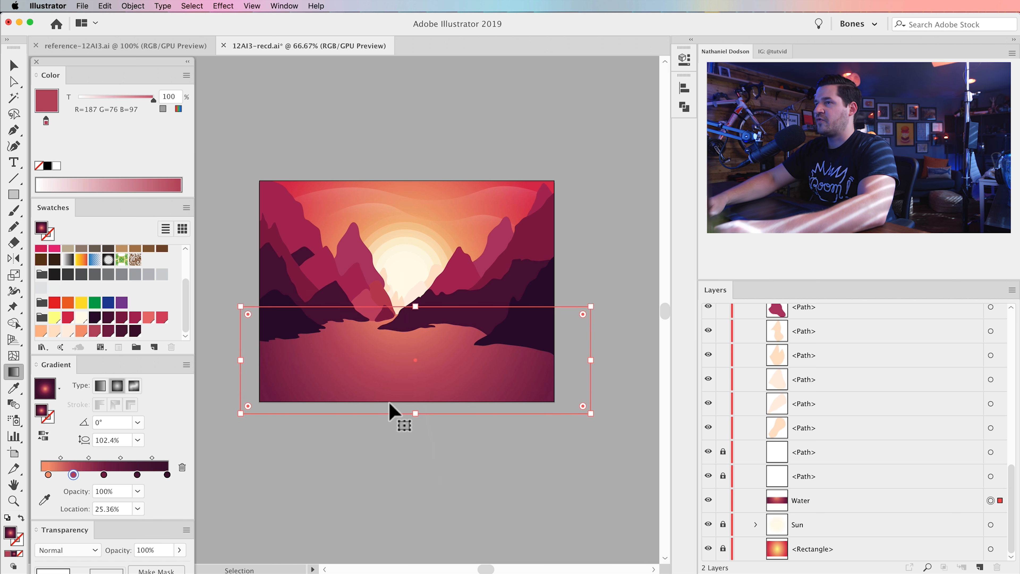
Step: Tilt and flatten the water gradient to about -32.5° and 72.1% aspect ratio, with its highlight back at the horizon
key(super+minus)
key(super+minus)
drag(395, 292, 429, 312)
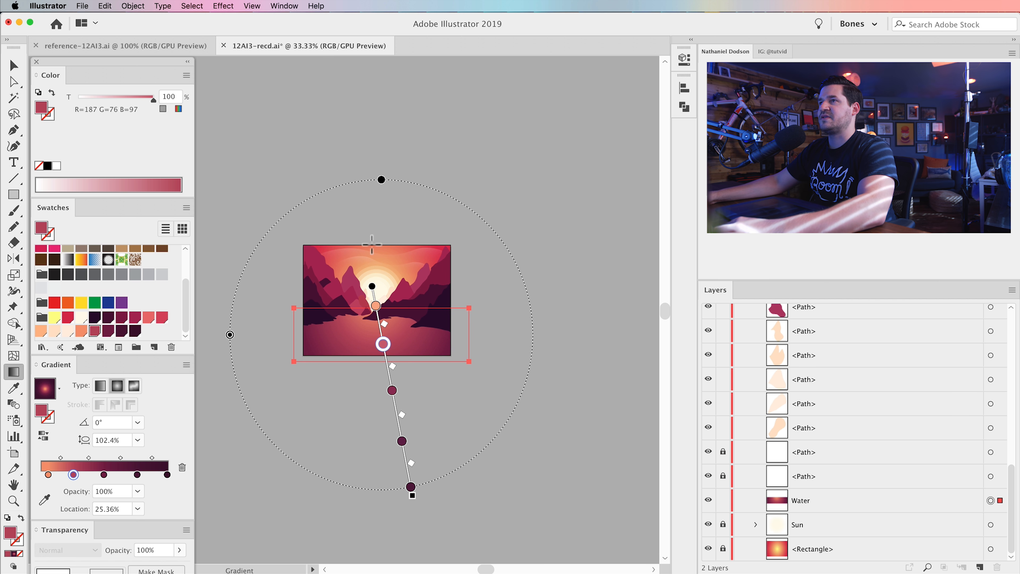
mouse_move(381, 181)
mouse_down()
mouse_move(382, 226)
mouse_move(426, 234)
mouse_move(459, 258)
mouse_up()
drag(399, 301, 376, 311)
drag(273, 231, 273, 206)
drag(378, 310, 369, 312)
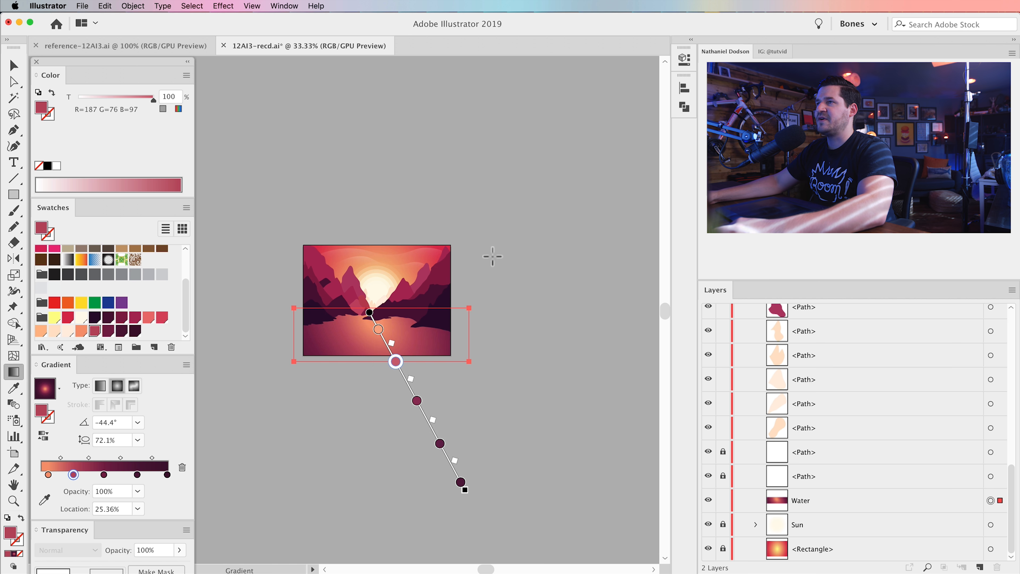
drag(469, 244, 455, 200)
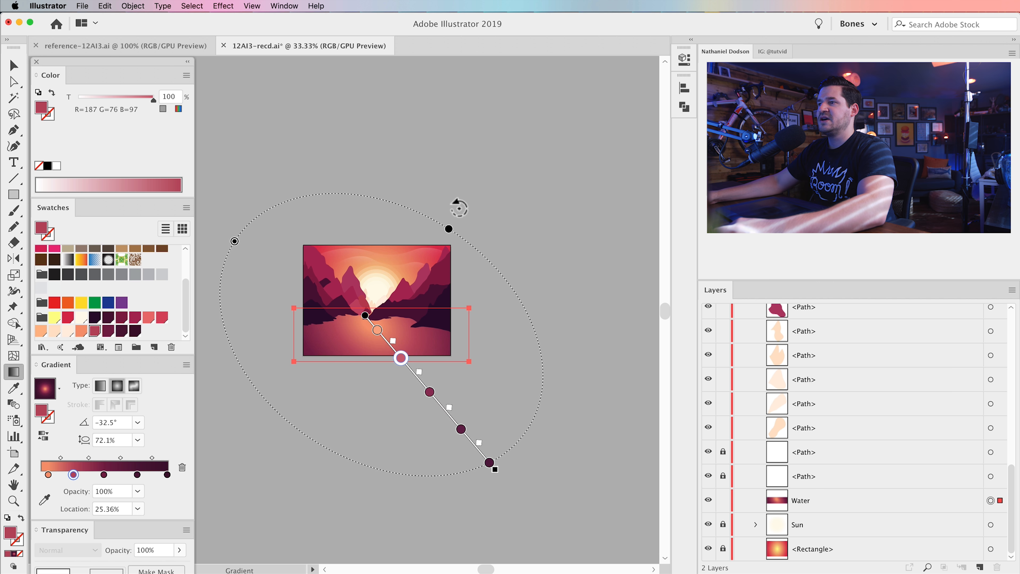
Step: Move the water gradient's color stops inward toward its highlight, placing the rose-red stop at about 15.86%
click(460, 428)
drag(458, 425, 395, 351)
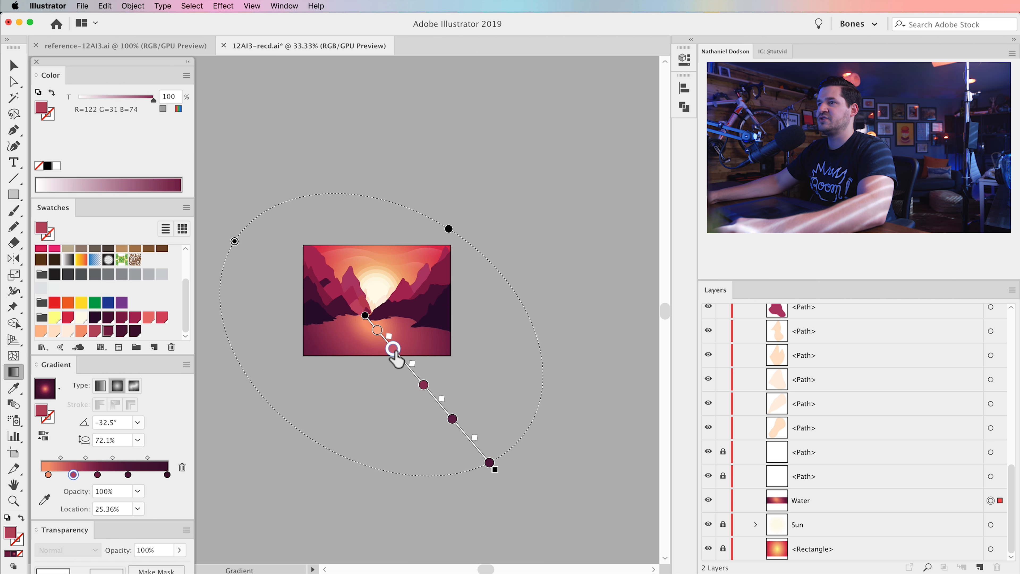
click(377, 330)
drag(375, 331, 387, 344)
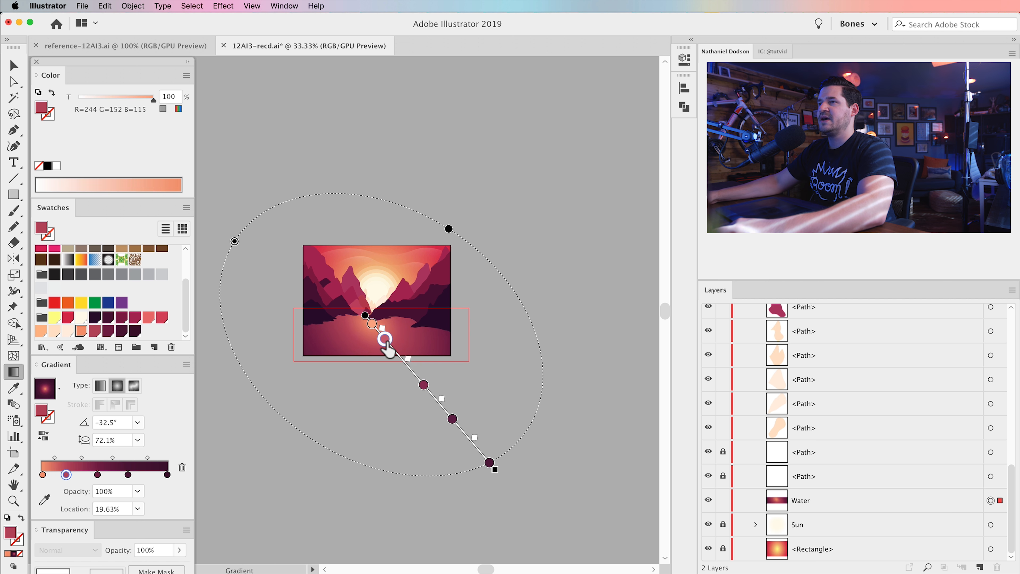
drag(424, 386, 418, 376)
drag(452, 419, 429, 393)
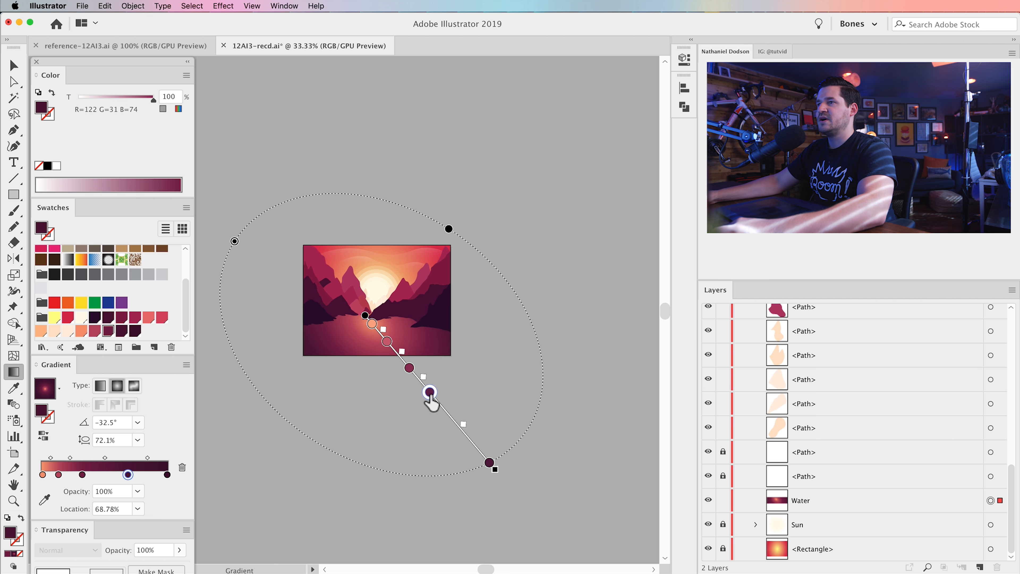
click(489, 462)
drag(465, 436, 463, 433)
drag(409, 368, 392, 349)
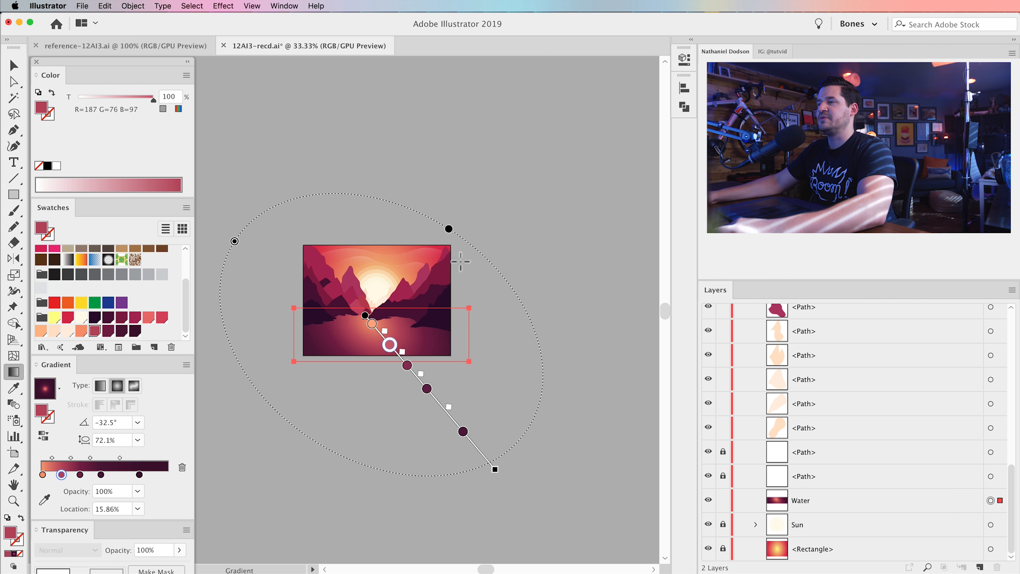
Step: Shrink the gradient ellipse slightly, shift its two darkest stops outward with the fourth at about 59%, and deselect the water
drag(234, 241, 251, 252)
drag(453, 421, 469, 438)
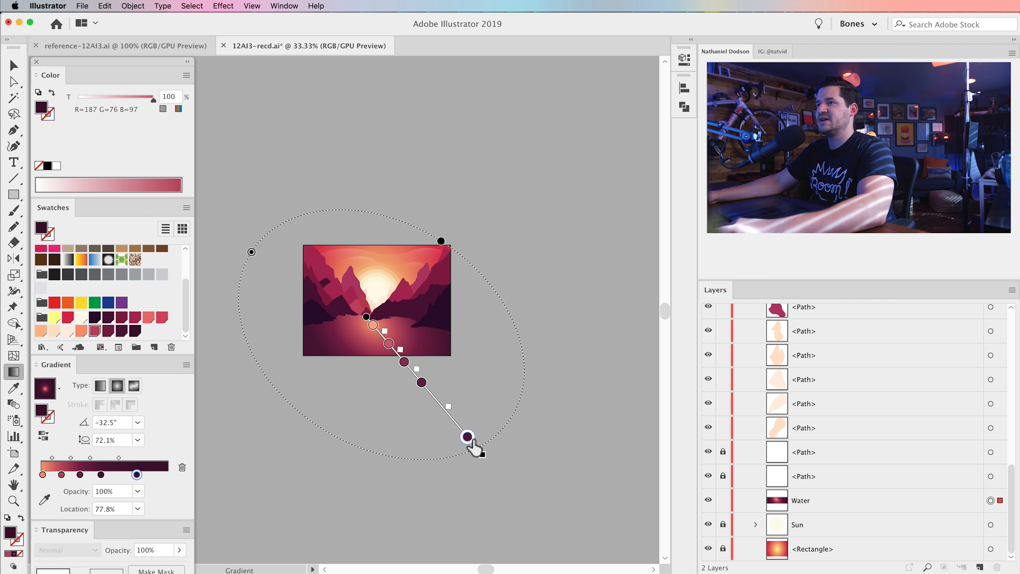
click(421, 382)
drag(435, 398, 434, 398)
click(11, 59)
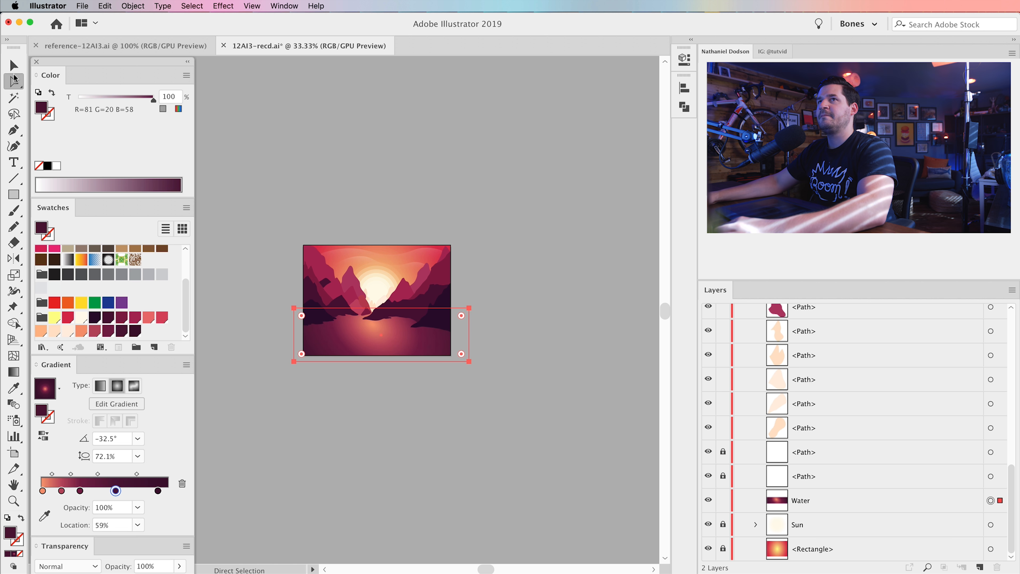
click(492, 244)
Step: Reselect the water and move its gradient highlight up to just above the shoreline below the sun
key(z)
click(381, 333)
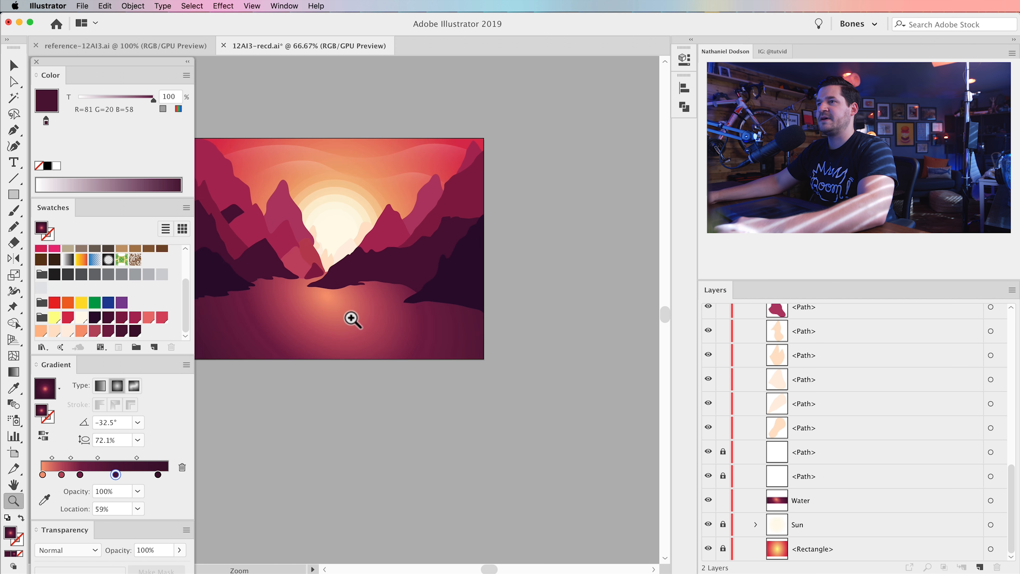
click(353, 319)
click(364, 301)
super+click(500, 376)
key(g)
mouse_move(474, 354)
mouse_down()
mouse_move(468, 314)
mouse_move(484, 318)
mouse_move(469, 313)
mouse_up()
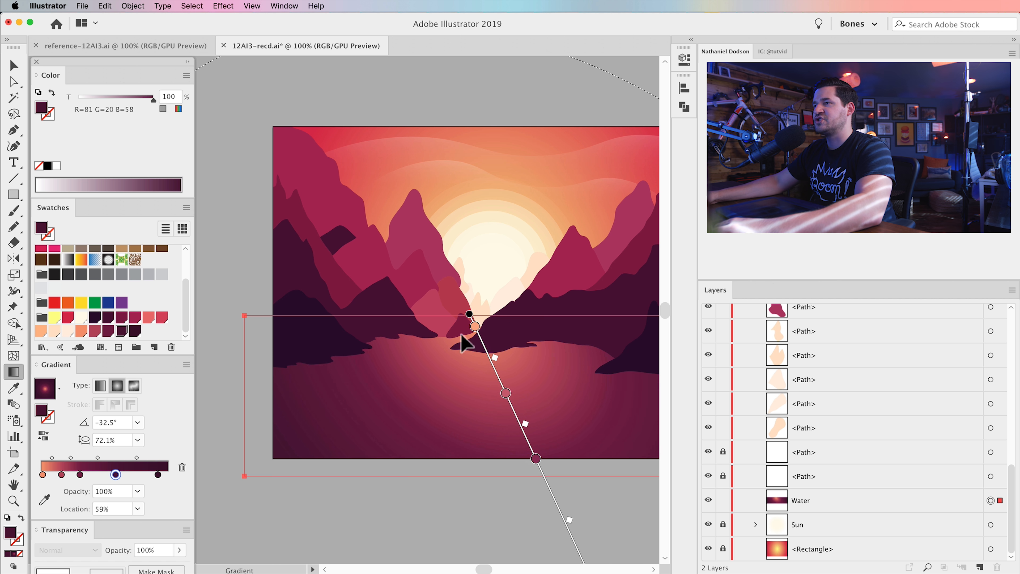
Step: Widen the water gradient to an aspect ratio of about 112.2%
key(super+minus)
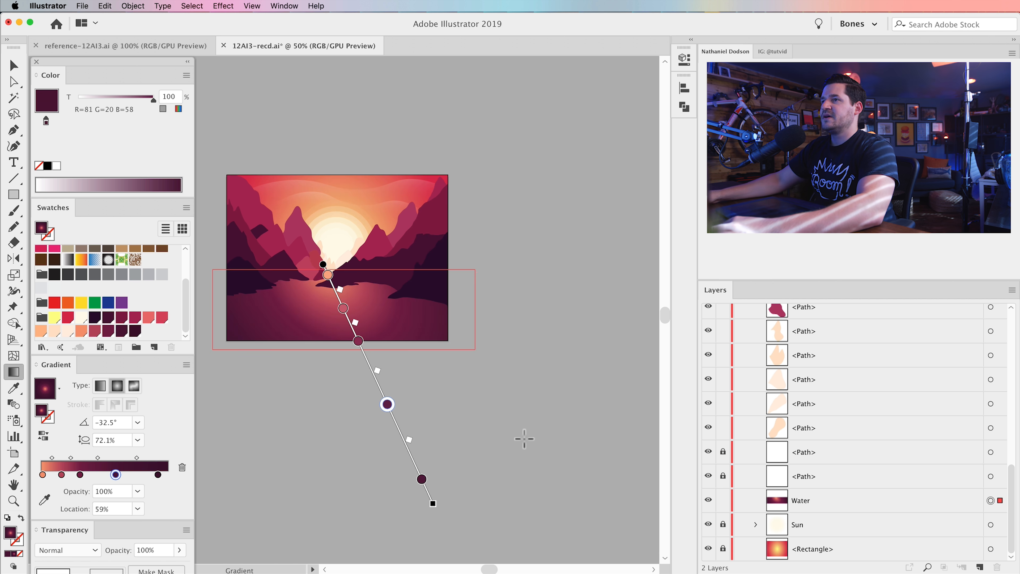
drag(392, 278, 462, 300)
drag(507, 191, 585, 137)
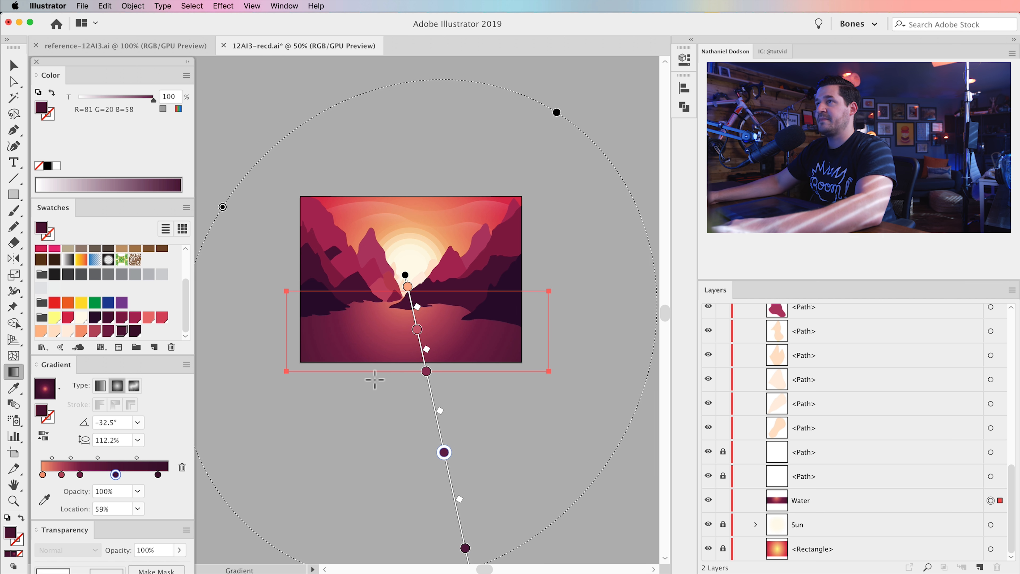
Step: Deselect the water shape and save the illustration
key(v)
click(596, 137)
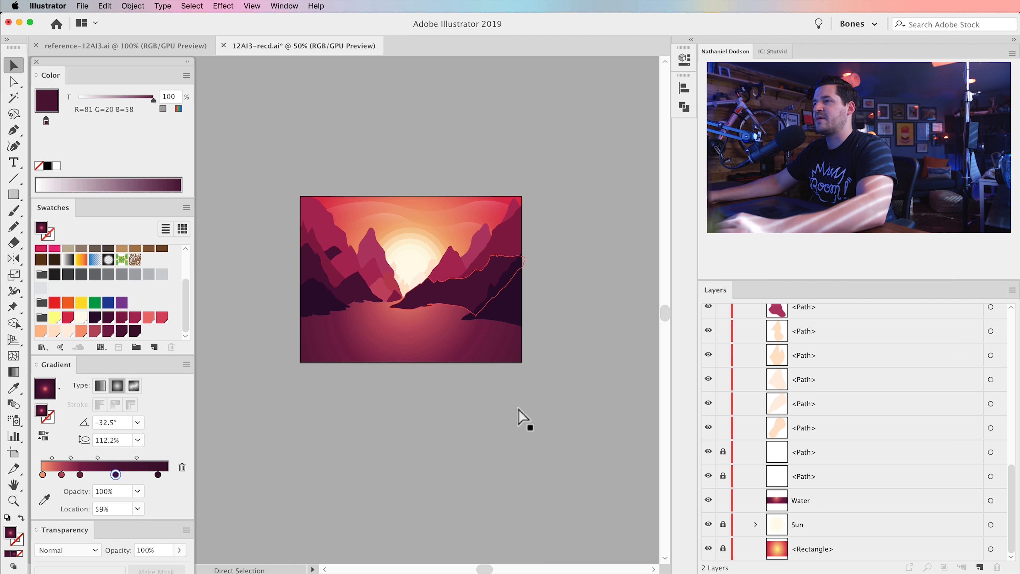
click(518, 416)
key(z)
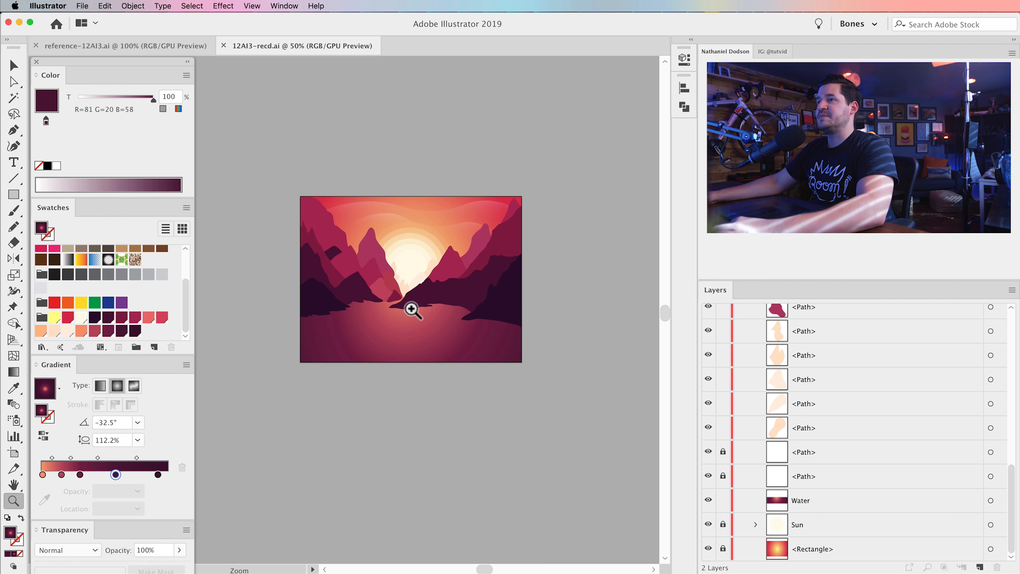
Step: Examine the shoreline and the water's reflection up close, and check the whole composition at a reduced size
click(412, 310)
click(334, 269)
drag(364, 423, 460, 391)
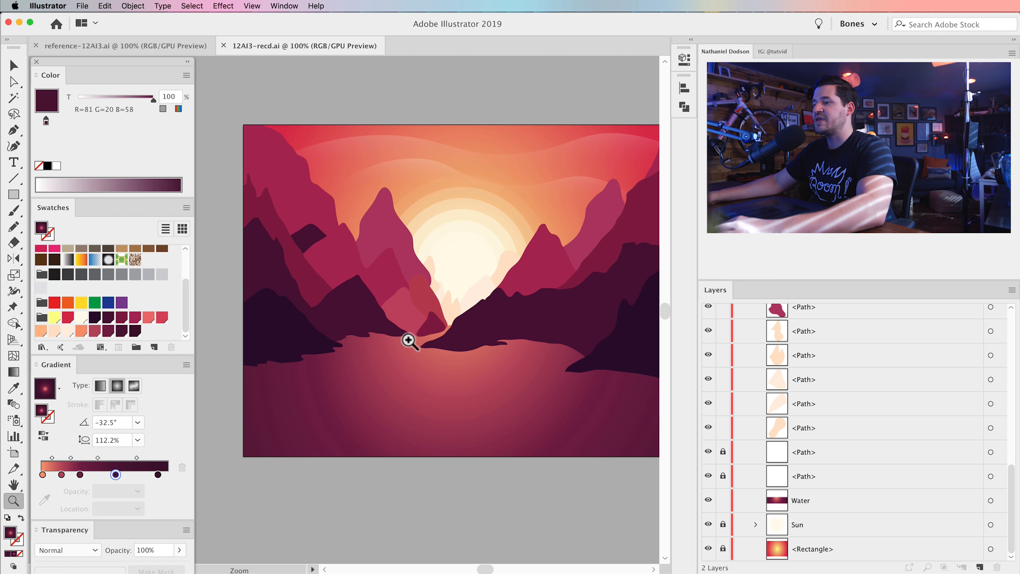
key(v)
drag(571, 291, 539, 304)
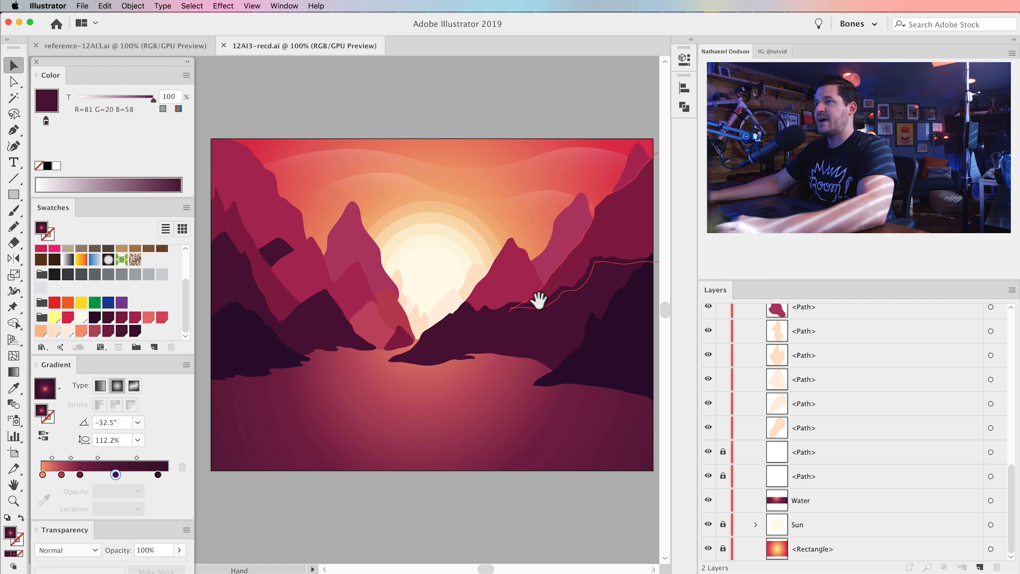
key(super+minus)
key(super+minus)
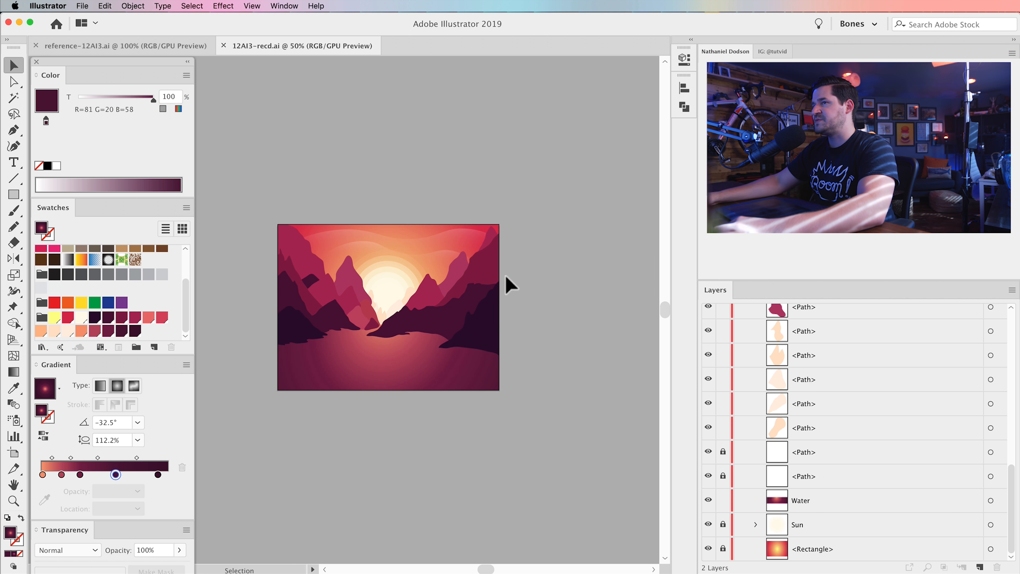
drag(447, 297, 469, 281)
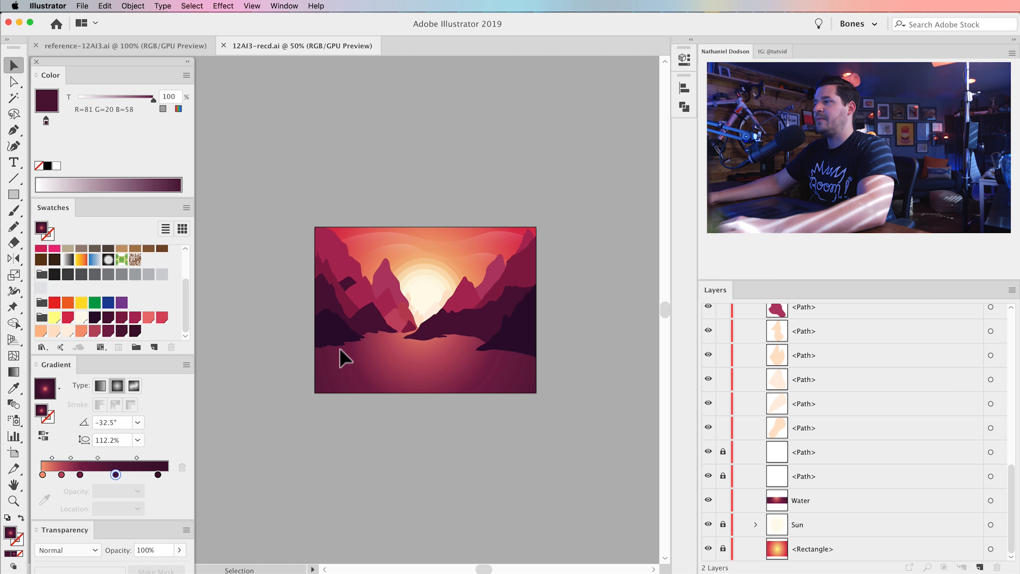
Step: Lock the Water object and group all the unlocked mountain shapes
click(723, 501)
scroll(838, 433, up, 12)
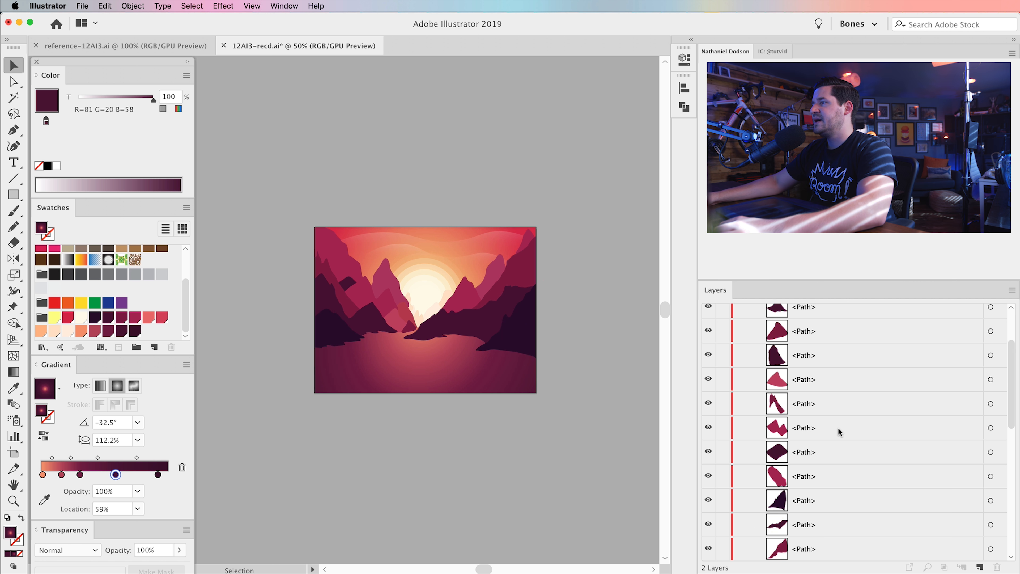
scroll(839, 433, up, 3)
scroll(839, 433, down, 13)
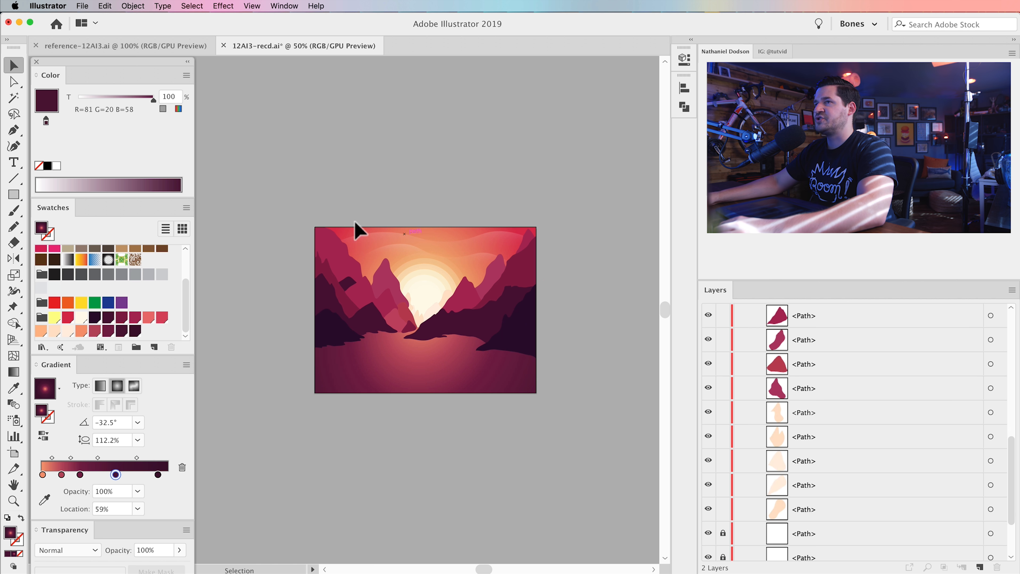
key(super+a)
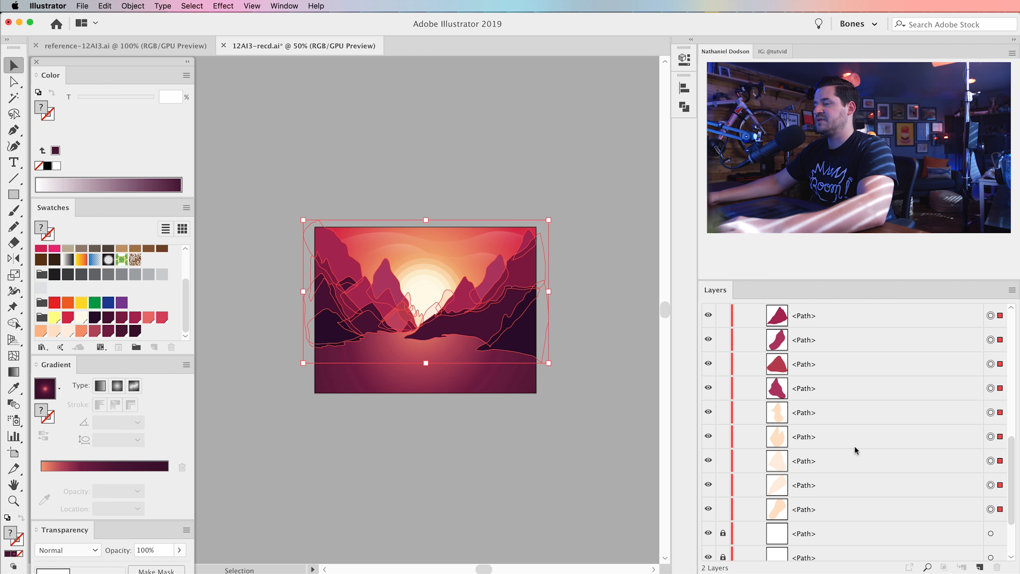
key(a)
key(v)
key(super+g)
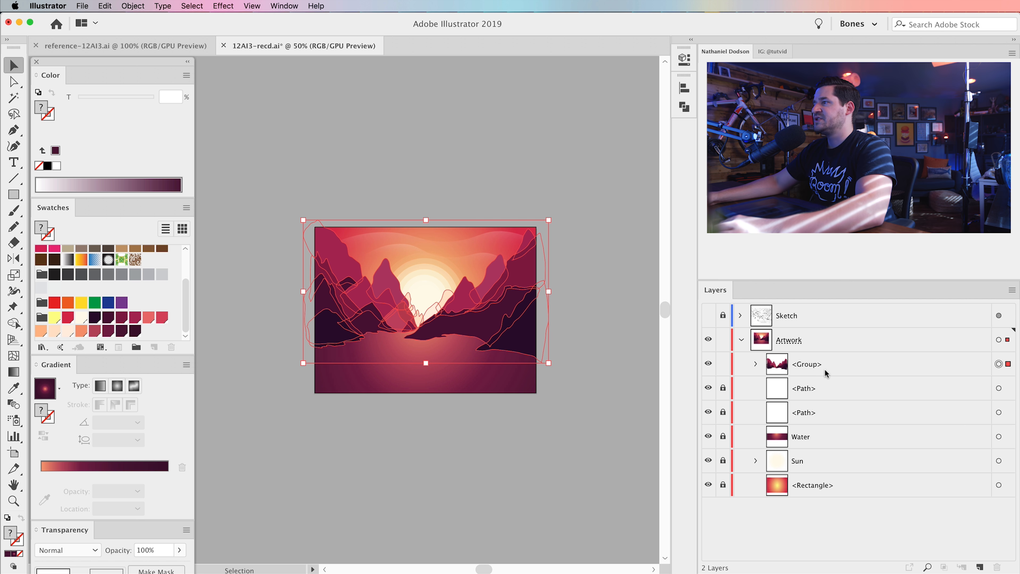
Step: Rename the mountain group as Mnts
double_click(807, 364)
text(Mnts)
key(Return)
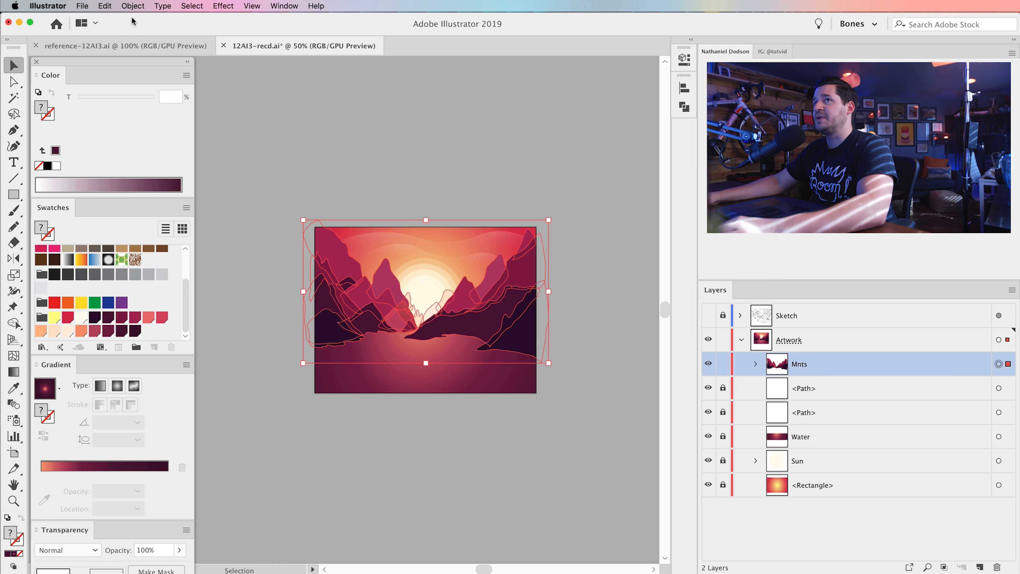
Step: Copy the Mnts group and paste the duplicate directly in front of it
click(105, 6)
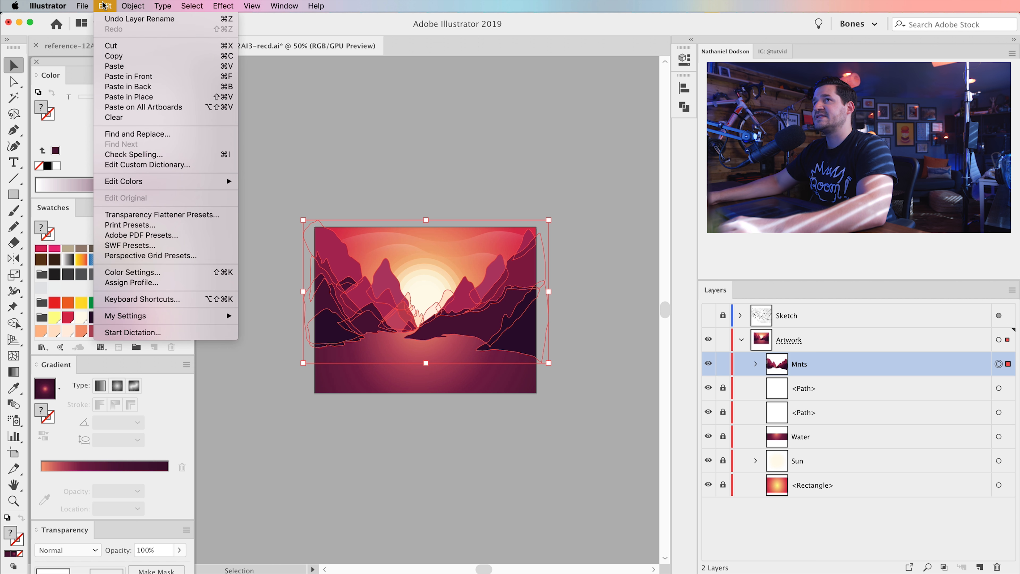
click(115, 56)
click(105, 6)
click(154, 76)
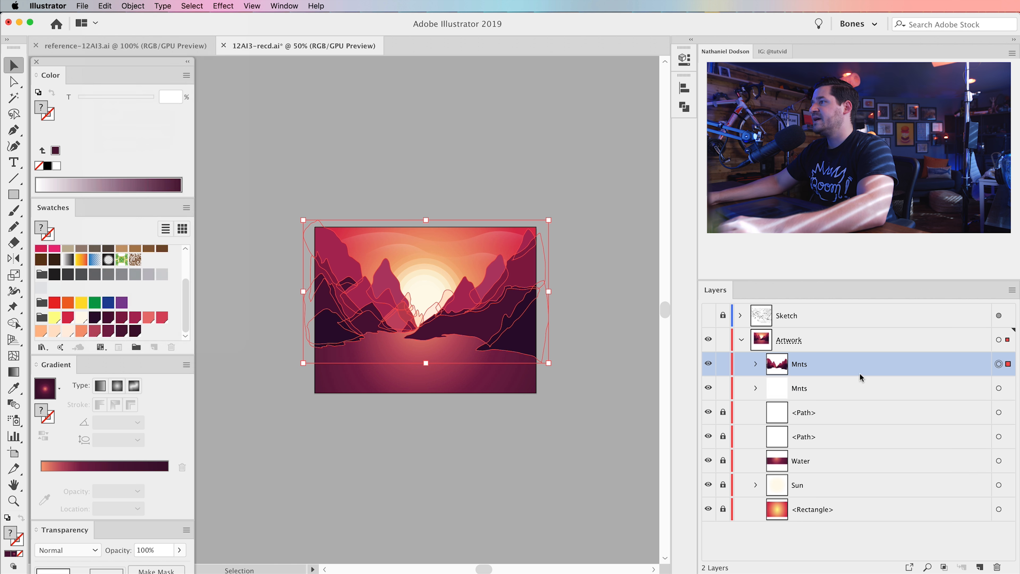
Step: Fill the front Mnts copy with a linear white-to-black gradient
key(z)
click(385, 309)
drag(417, 307, 568, 298)
click(448, 309)
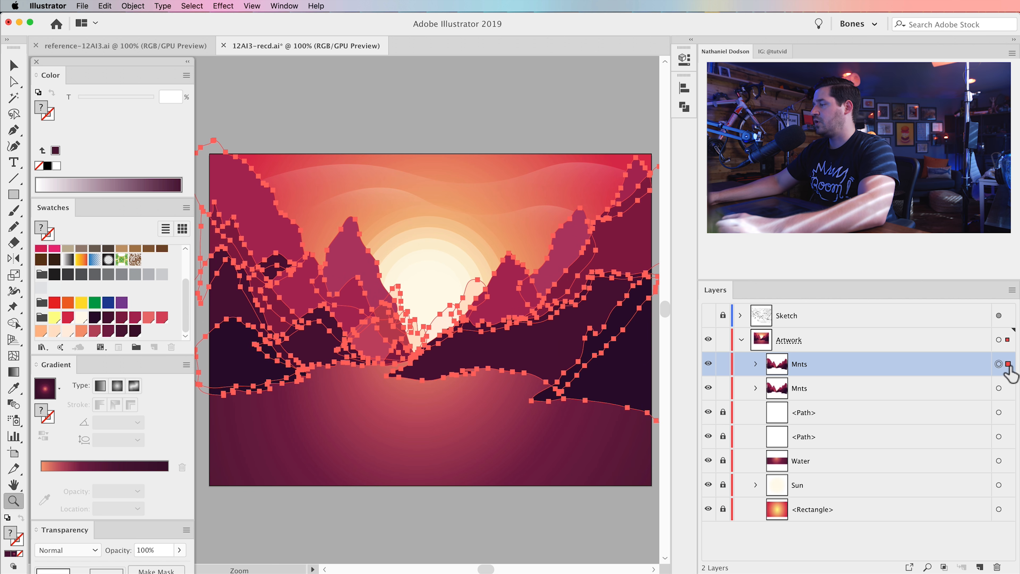
click(100, 385)
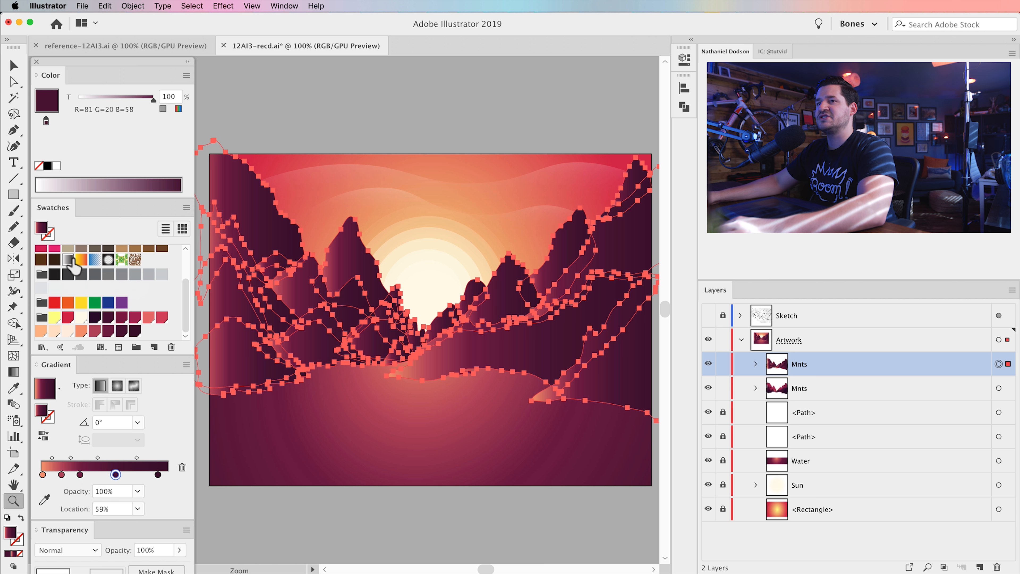
click(69, 260)
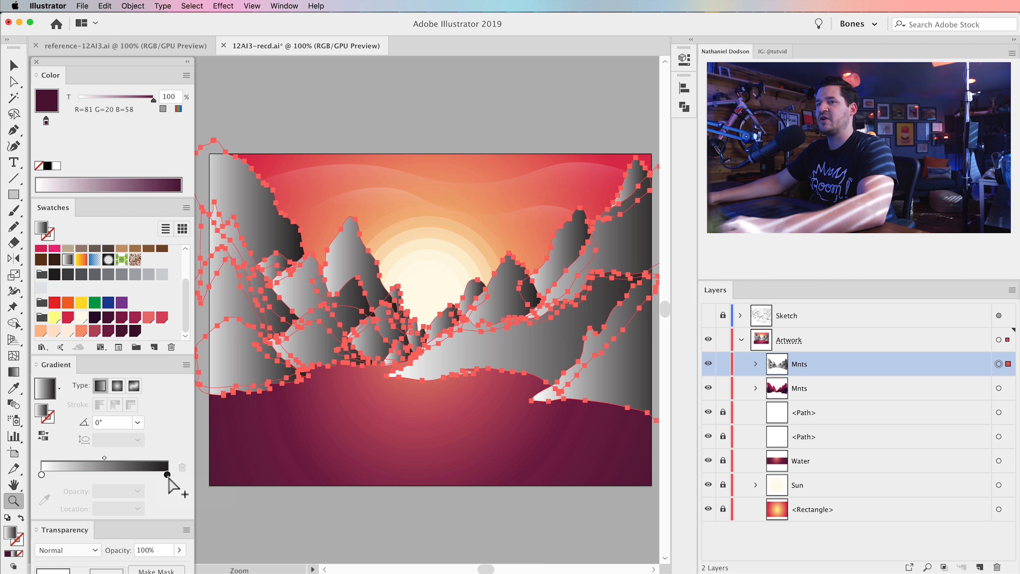
Step: Change the gradient's black end stop to white and set its opacity to 0%
click(60, 168)
drag(52, 117, 159, 473)
click(157, 474)
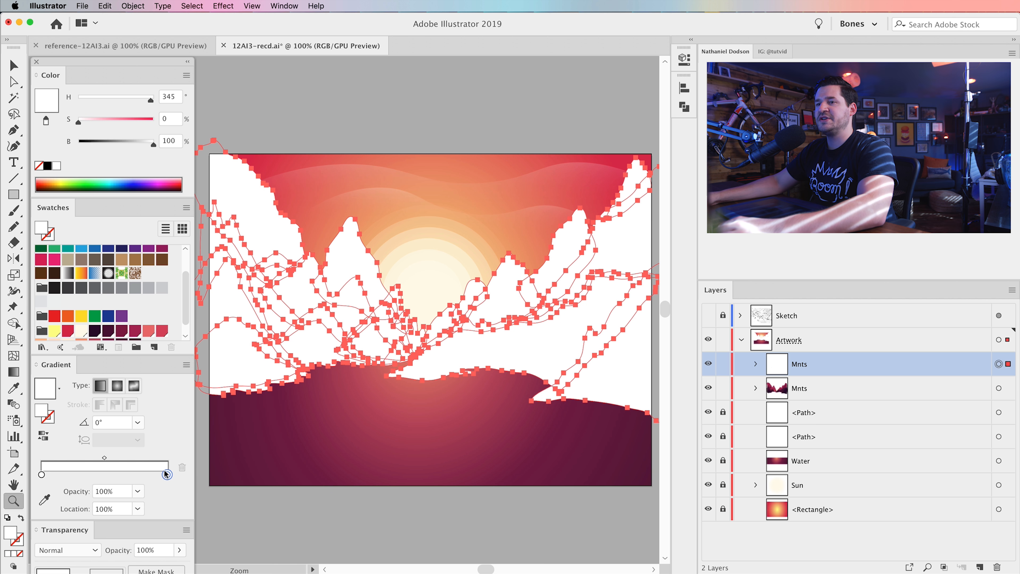
click(135, 491)
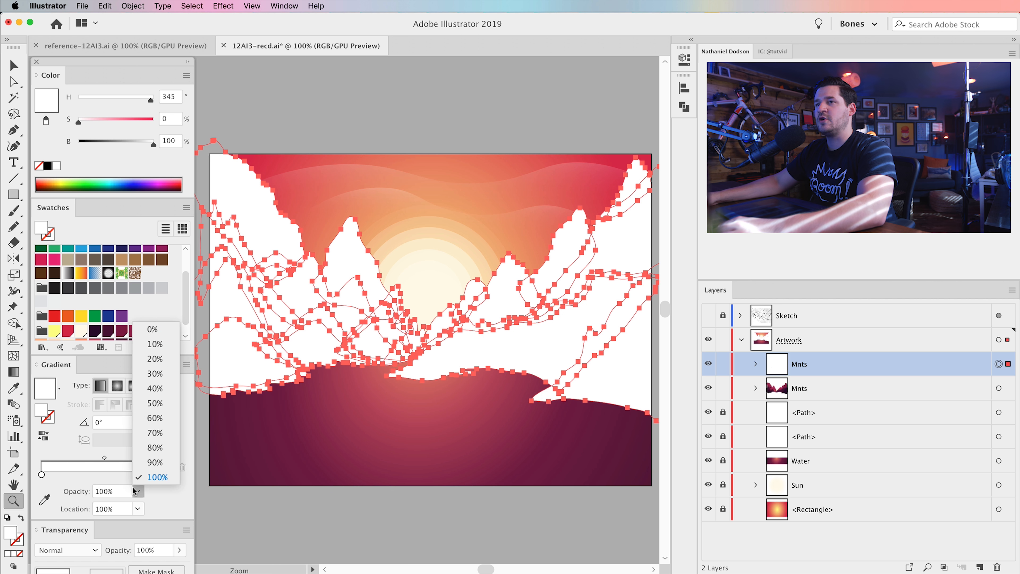
click(158, 329)
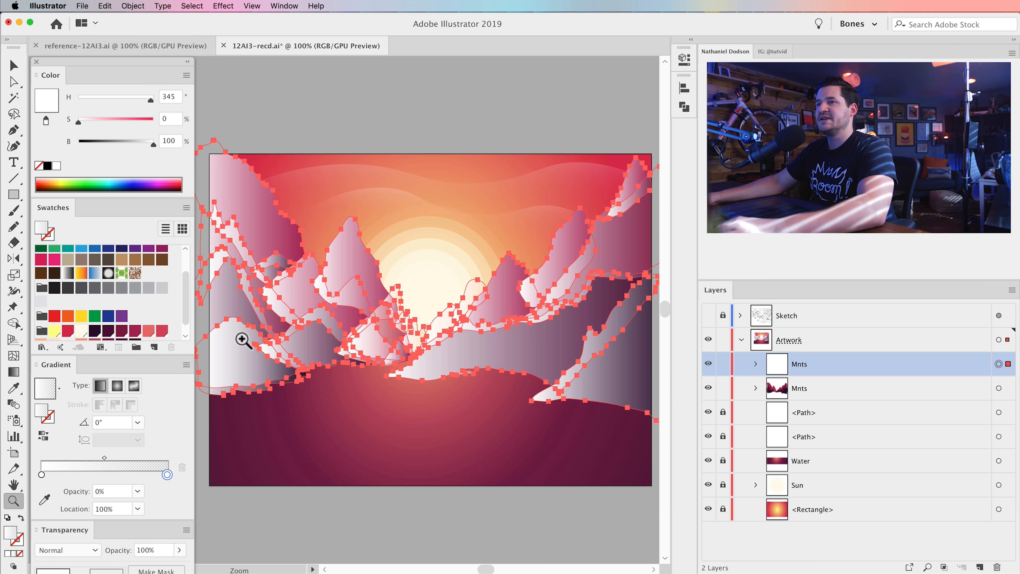
Step: Set the mountain gradient's angle to 90° and the opacity of its starting white stop to 30%
click(116, 423)
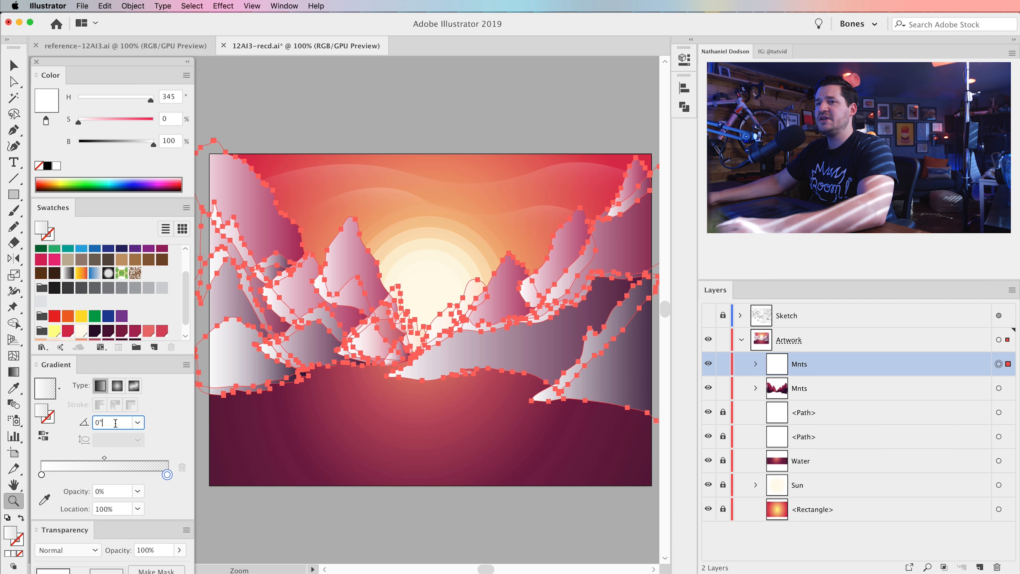
text(90)
key(Tab)
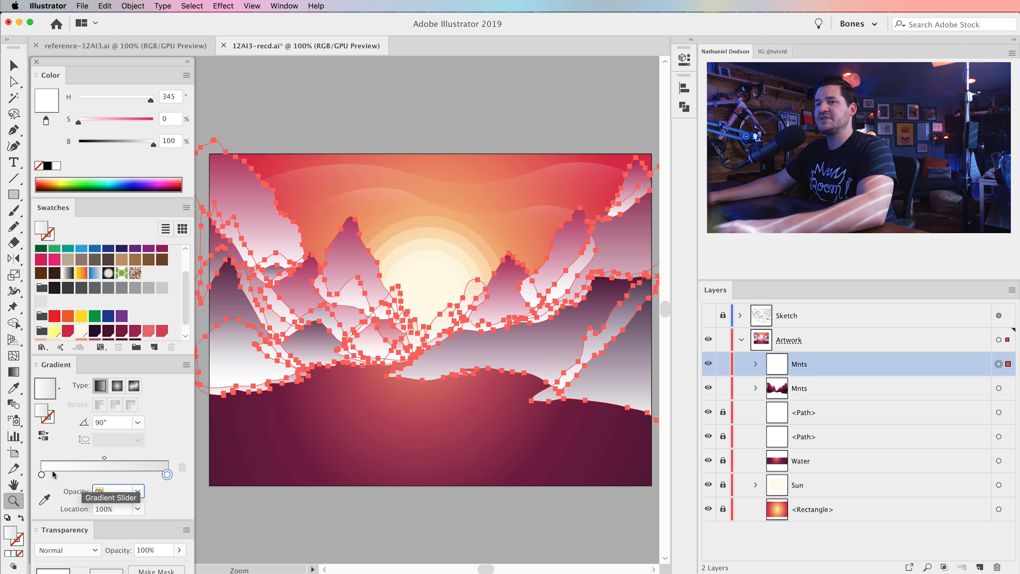
click(42, 474)
click(138, 491)
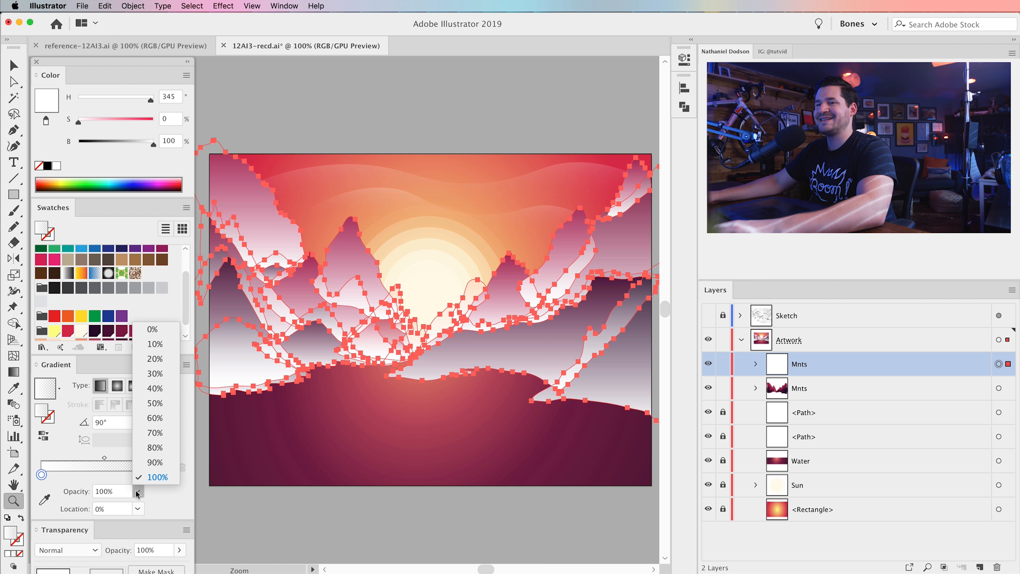
click(160, 373)
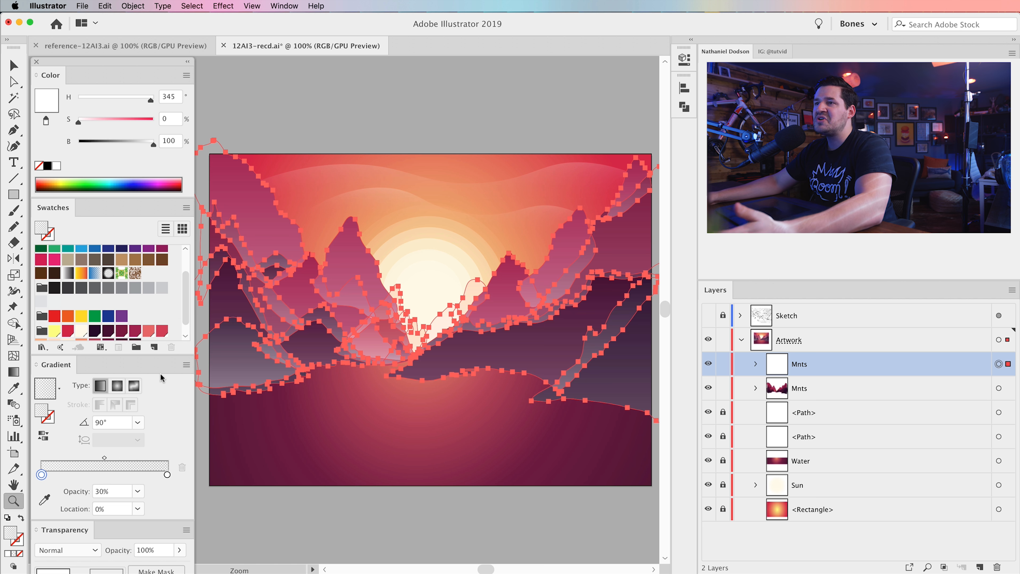
Step: Move the mountain gradient's midpoint to about 26.08% and deselect the mountains
drag(104, 459, 77, 460)
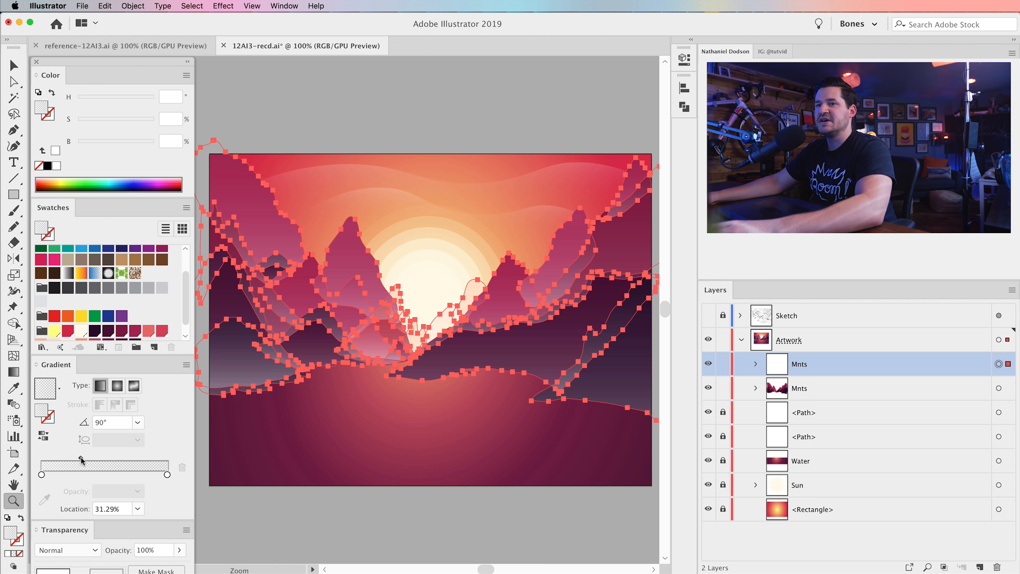
drag(76, 460, 74, 459)
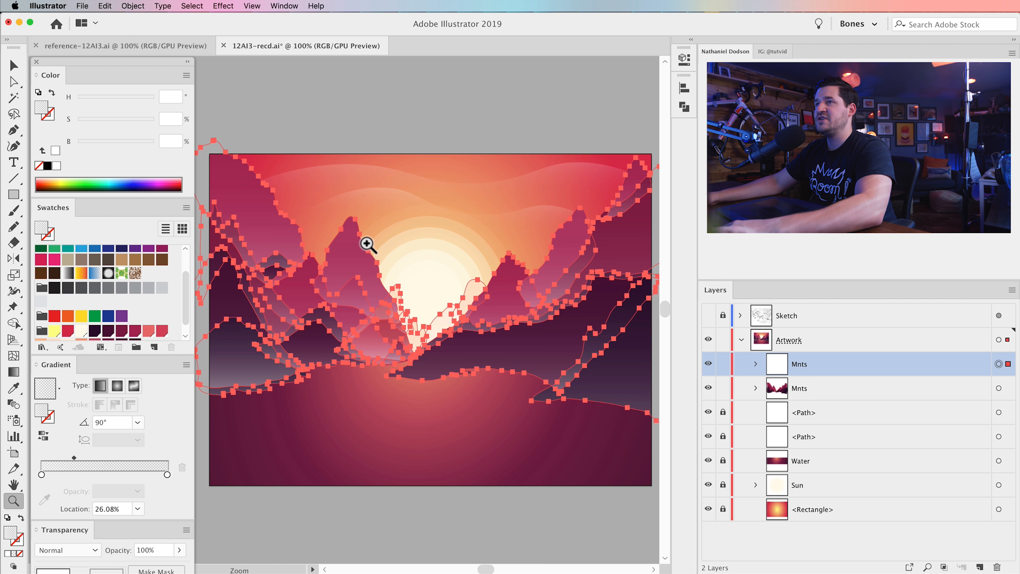
key(v)
click(434, 103)
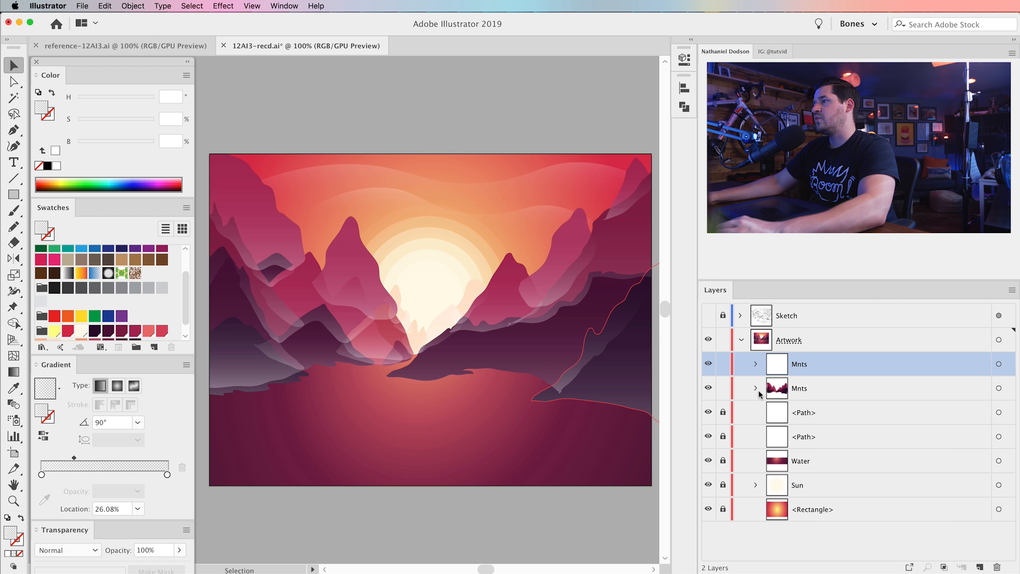
Step: Select the front Mnts group with the white gradient fills and ungroup it
click(999, 363)
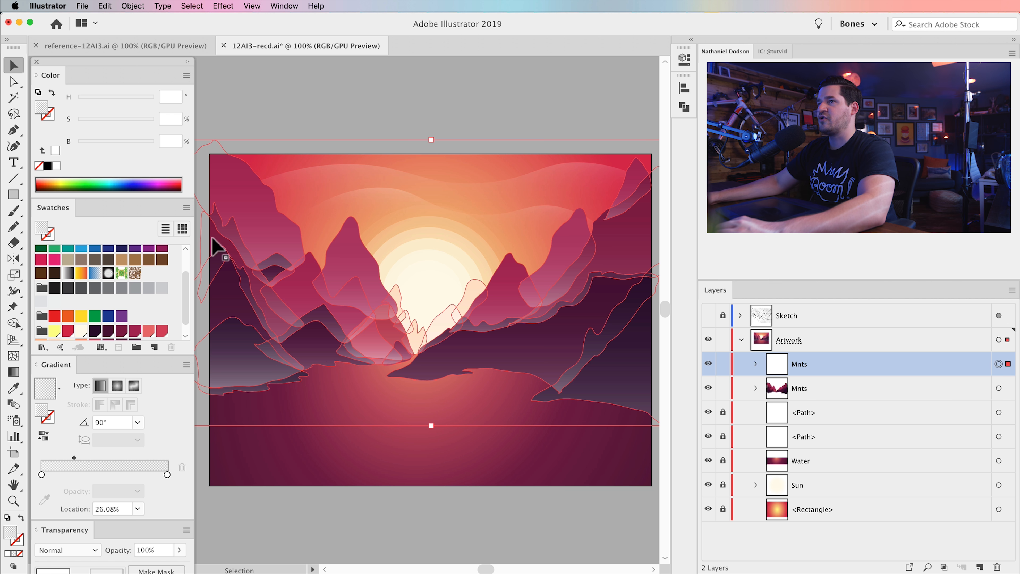
click(141, 5)
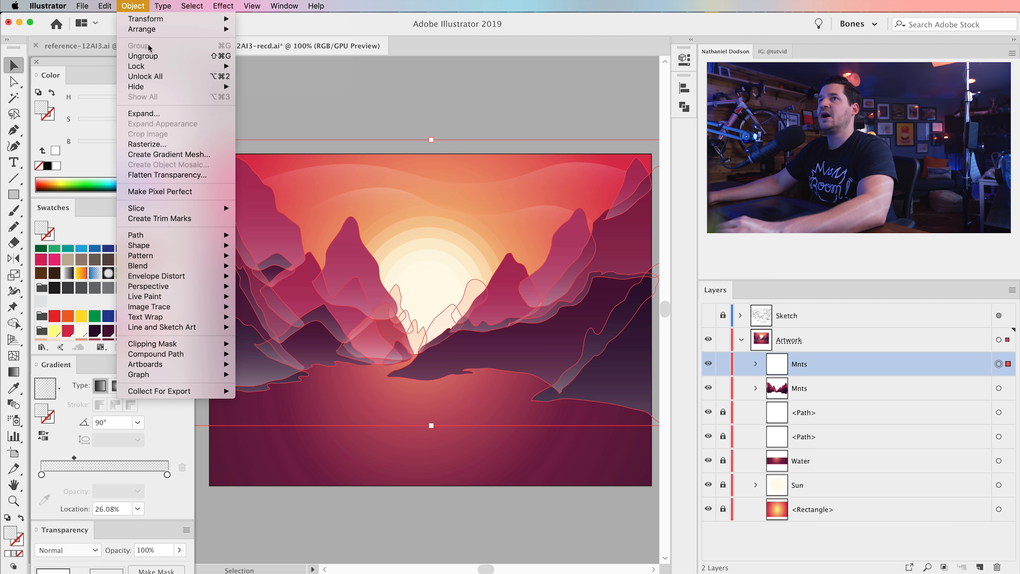
click(150, 56)
Step: Expand the remaining Mnts group and compare the stacking of its colored paths with the ungrouped gradient paths above
scroll(828, 440, down, 10)
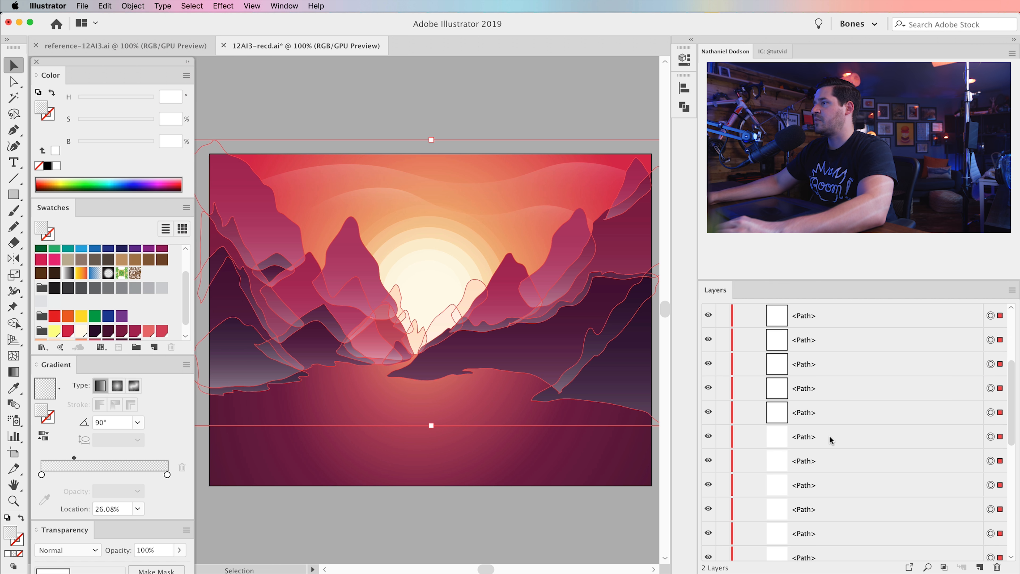
click(830, 438)
click(756, 429)
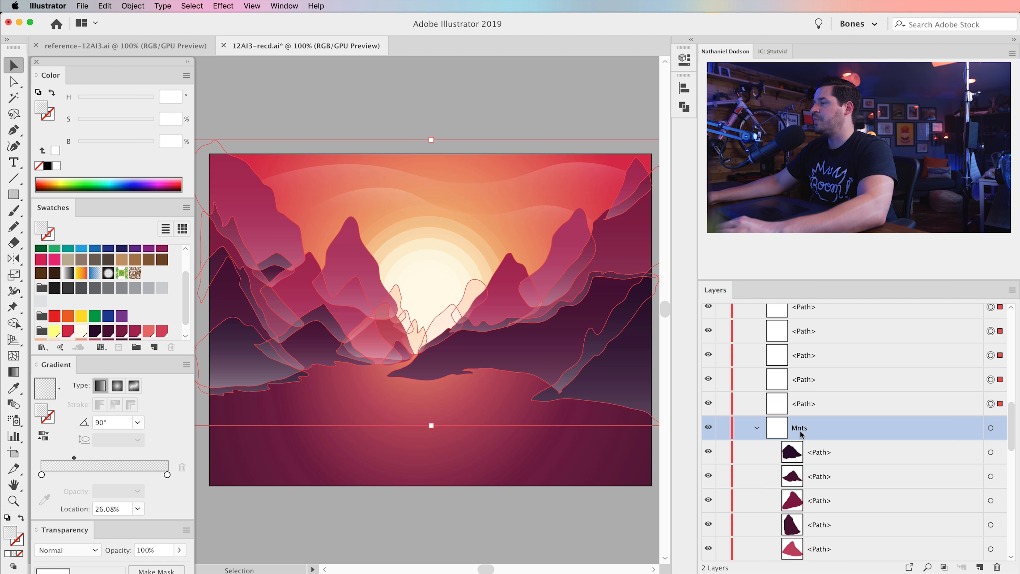
scroll(800, 434, down, 5)
scroll(800, 434, up, 2)
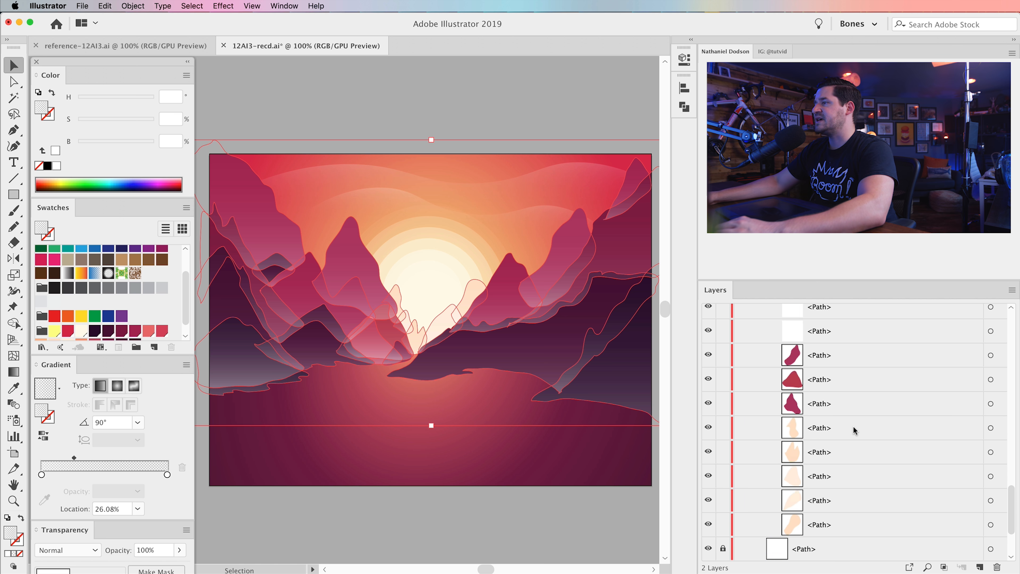
scroll(854, 428, up, 3)
click(810, 404)
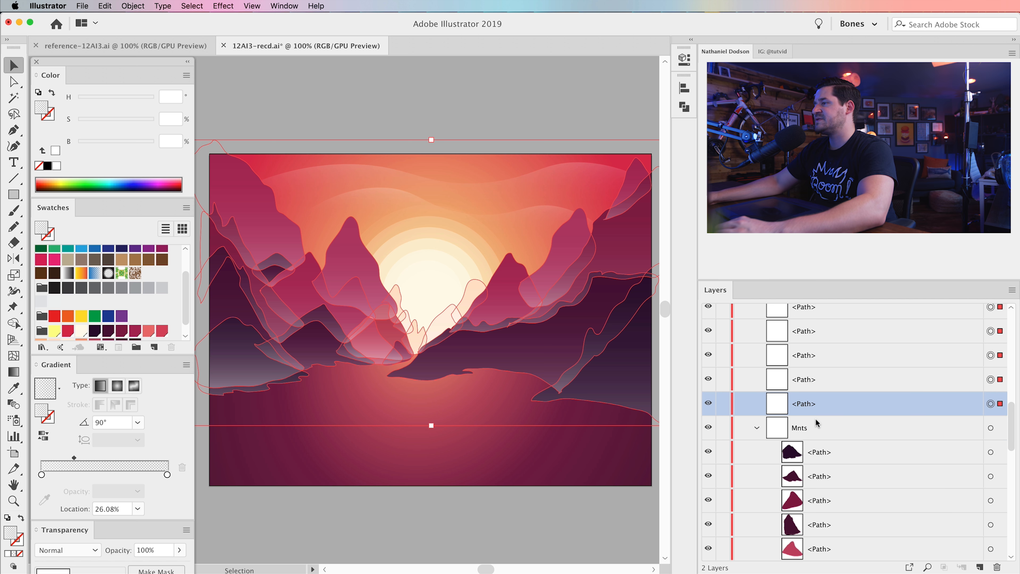
scroll(817, 422, down, 5)
click(820, 433)
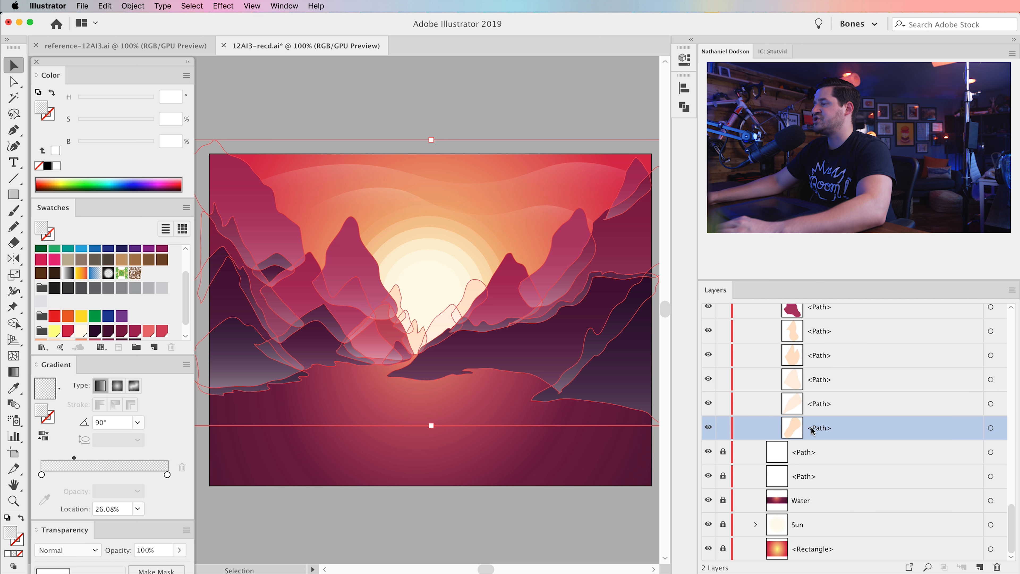
scroll(831, 392, up, 3)
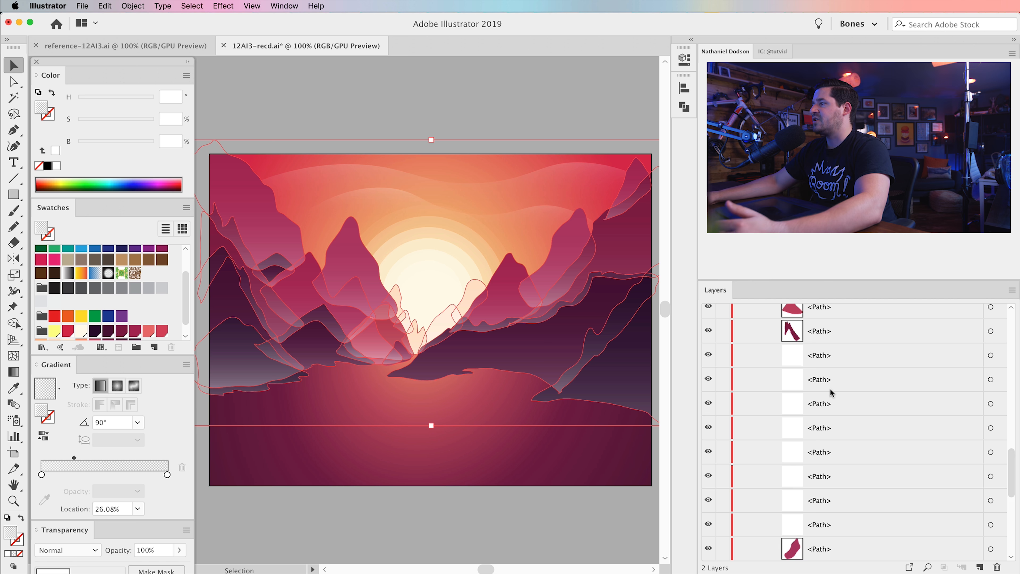
scroll(831, 393, up, 3)
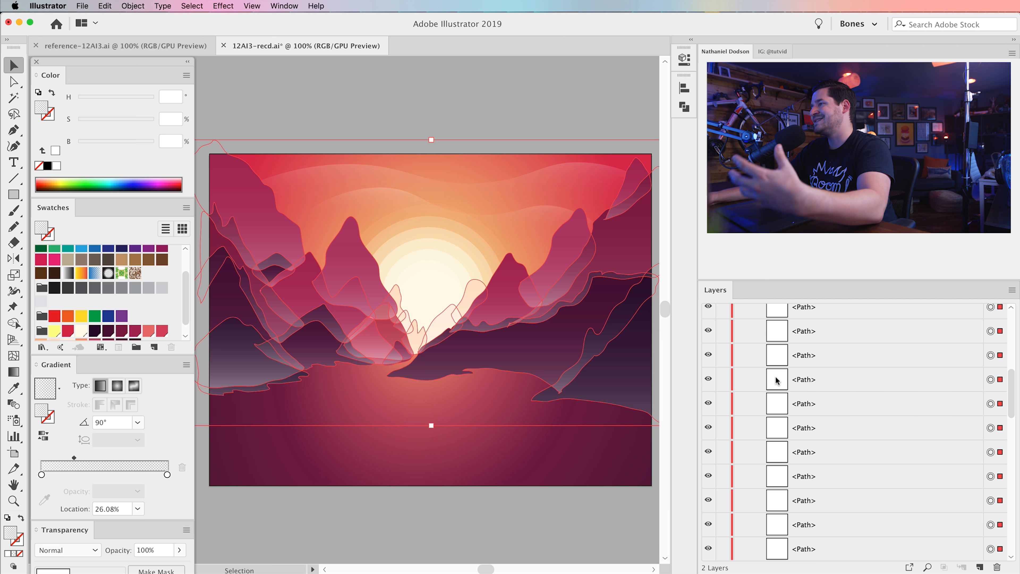
Step: Compare the lowest ungrouped gradient path with the bottommost colored path in the Mnts group
scroll(826, 422, down, 3)
click(828, 414)
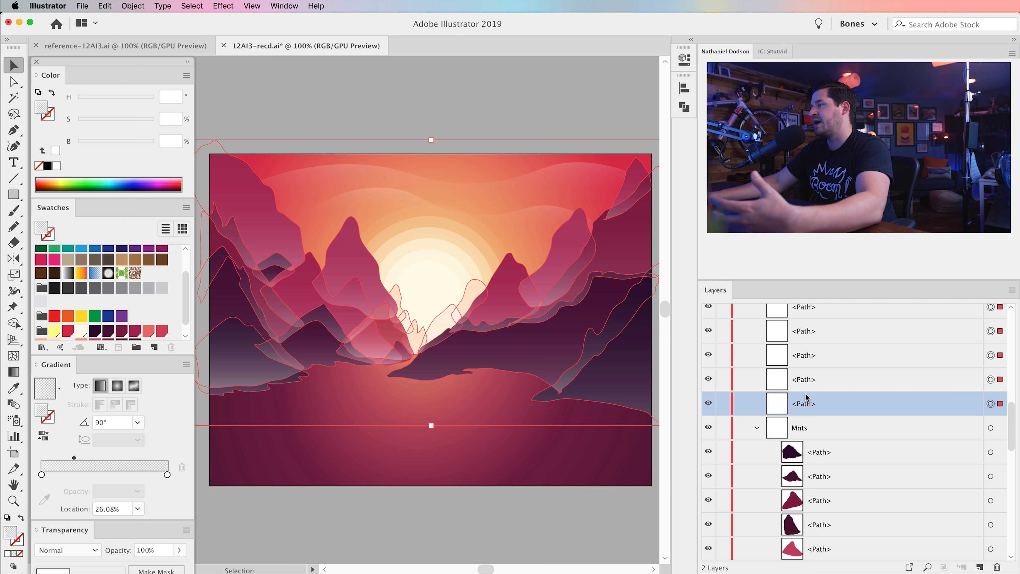
scroll(834, 418, down, 2)
click(808, 380)
click(809, 357)
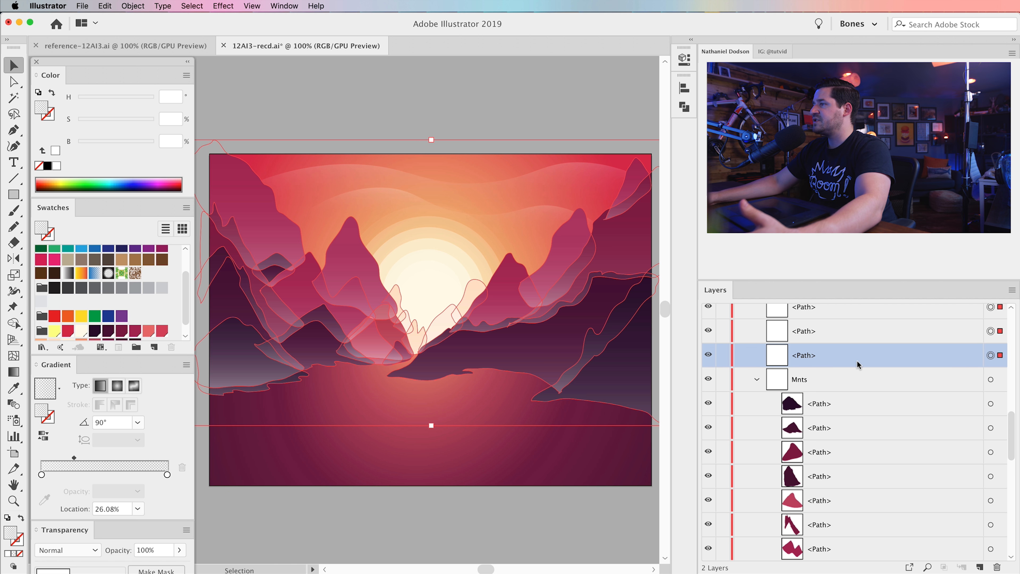
scroll(857, 364, down, 5)
click(801, 432)
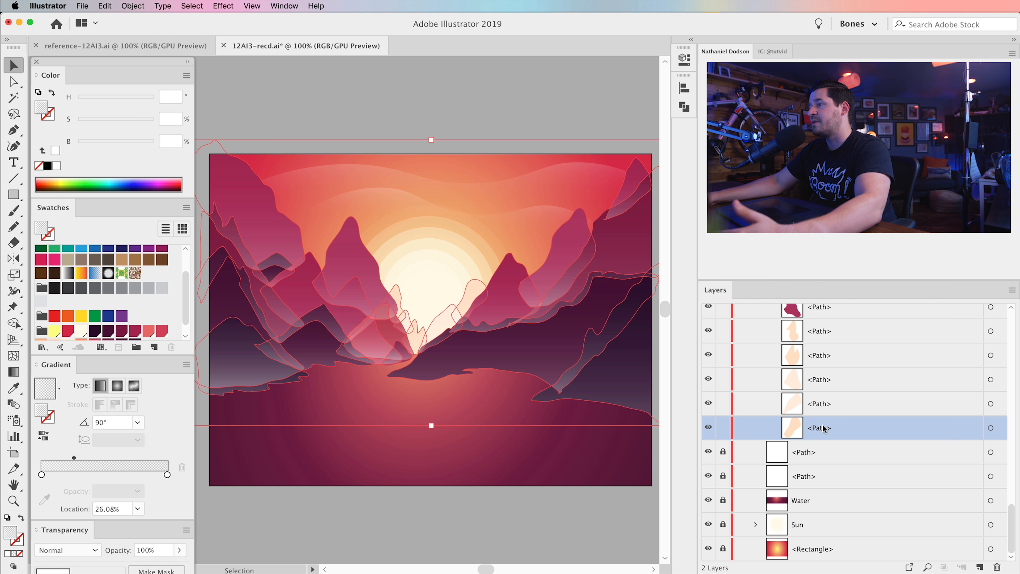
scroll(824, 428, up, 5)
scroll(823, 428, up, 5)
Step: Move the lowest ungrouped gradient path into the Mnts group directly above its bottommost colored path, and select both to check the match
click(808, 499)
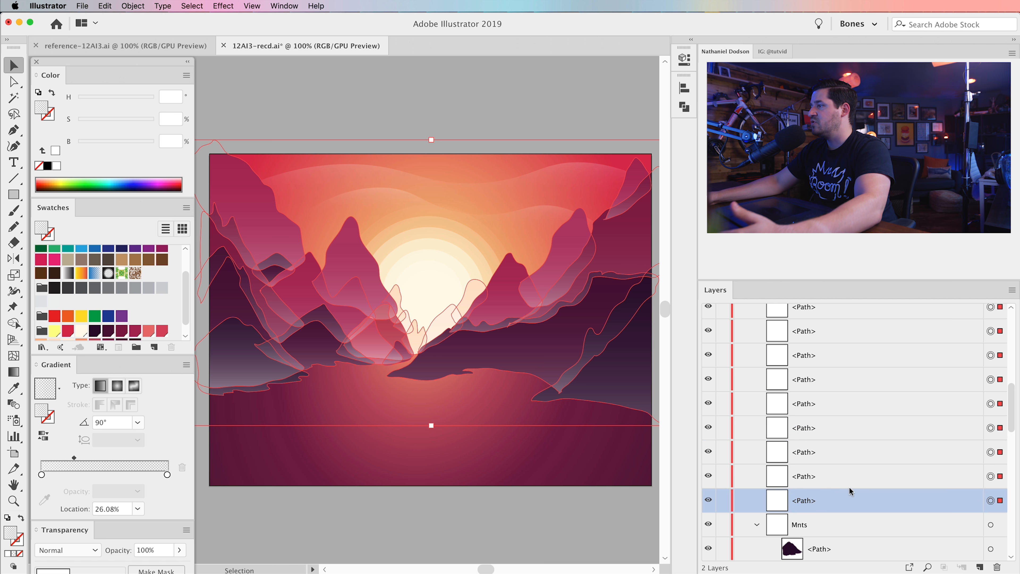
scroll(860, 482, down, 3)
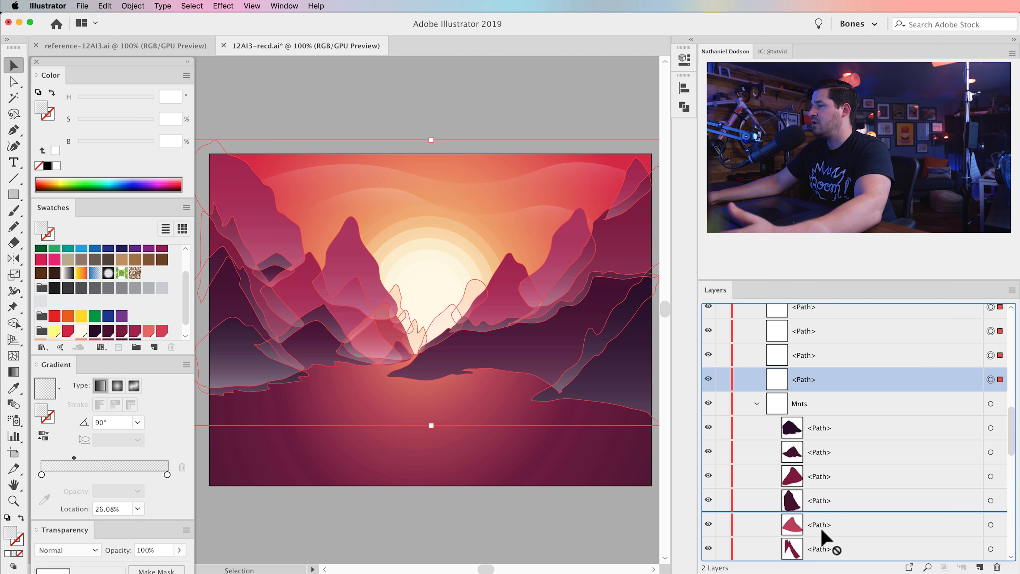
scroll(828, 550, down, 2)
drag(820, 557, 825, 418)
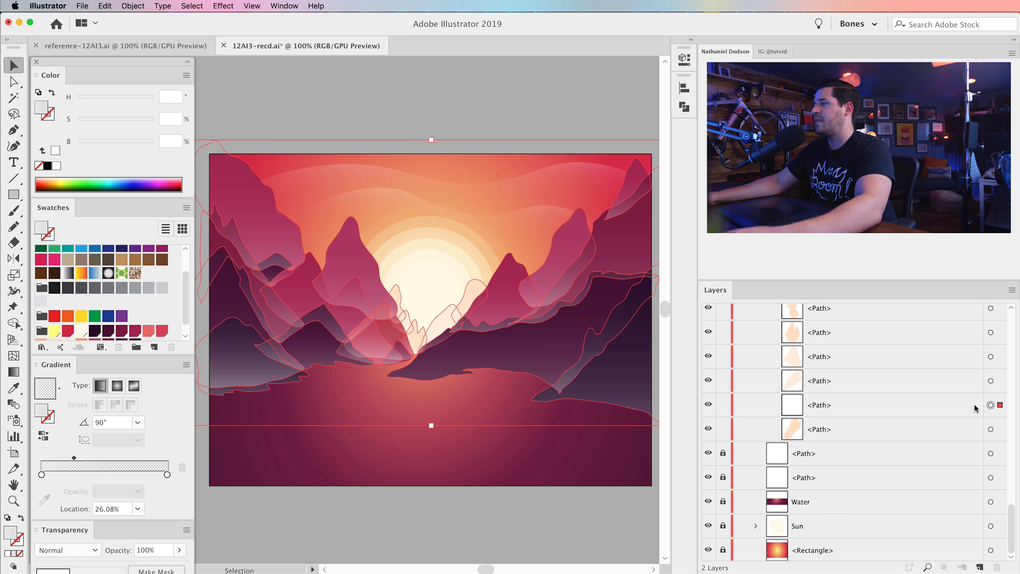
click(808, 428)
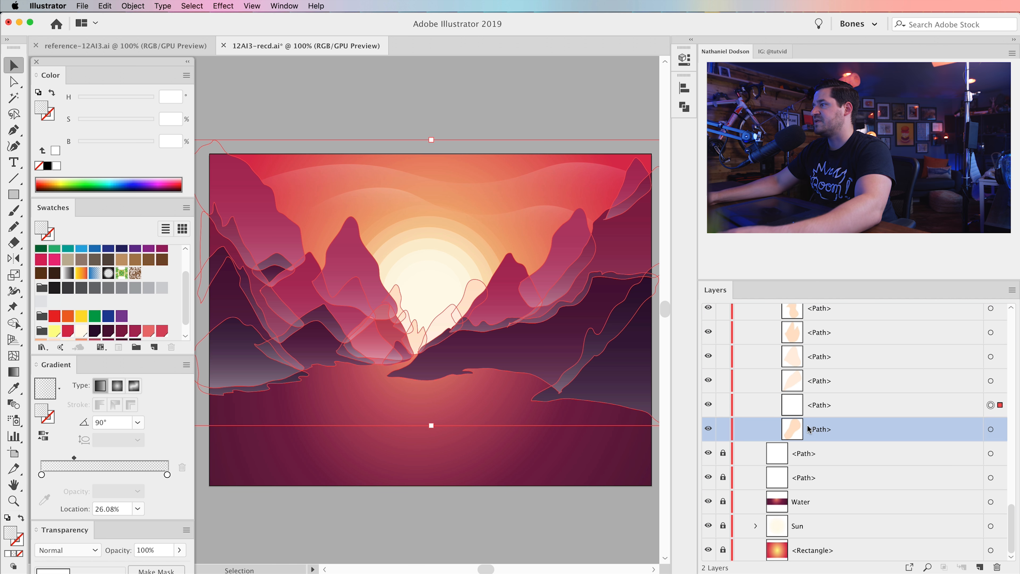
click(991, 429)
click(991, 405)
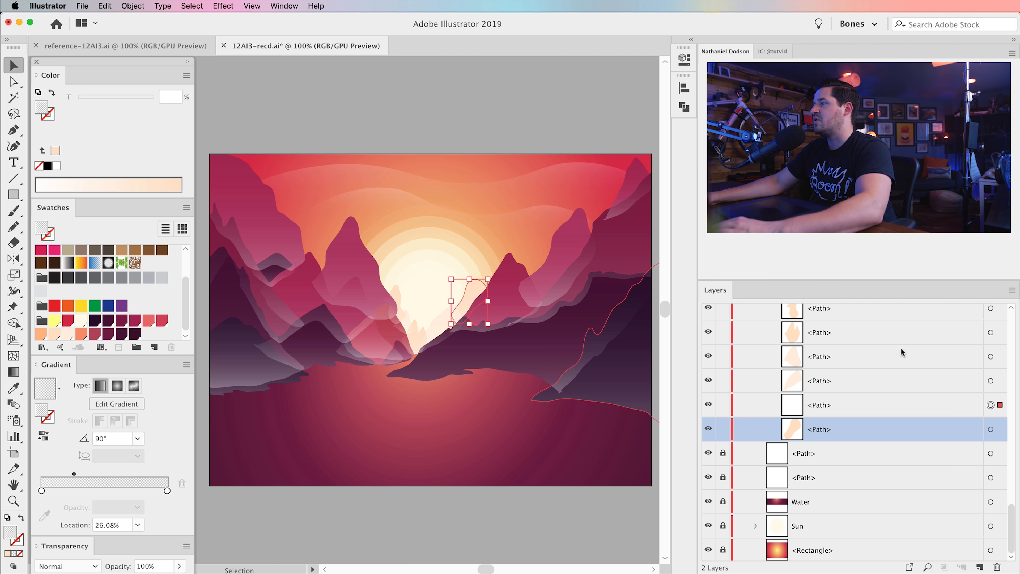
Step: Working upward from the bottom of the stack, move the next gradient paths into the Mnts group above their matching colored paths
scroll(892, 350, up, 2)
scroll(892, 351, up, 10)
scroll(847, 417, up, 10)
drag(815, 478, 848, 393)
scroll(847, 393, up, 10)
drag(813, 434, 837, 474)
scroll(838, 434, up, 10)
drag(836, 384, 853, 401)
scroll(853, 401, up, 10)
drag(831, 318, 829, 444)
scroll(828, 417, up, 10)
scroll(819, 454, up, 10)
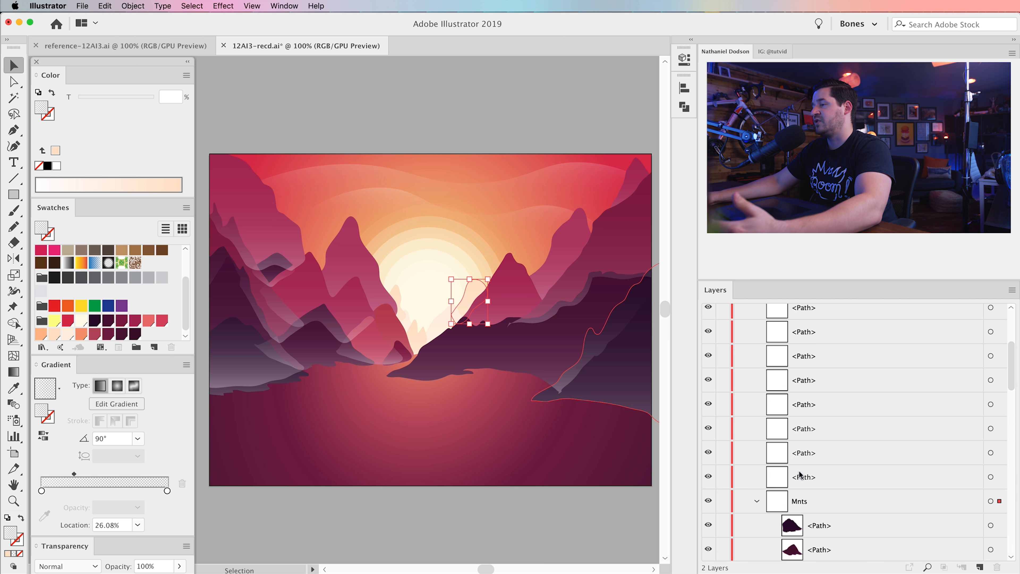
Step: Move all remaining loose gradient paths into the Mnts group, alternating them with the colored paths up to the frontmost dark mountain
drag(801, 475, 831, 393)
scroll(831, 396, up, 10)
mouse_move(827, 453)
mouse_down()
mouse_move(821, 552)
mouse_move(827, 474)
mouse_up()
scroll(826, 439, up, 10)
mouse_move(824, 430)
mouse_down()
mouse_move(802, 559)
mouse_move(828, 410)
mouse_move(820, 369)
mouse_up()
scroll(829, 407, up, 10)
scroll(823, 361, up, 10)
mouse_move(831, 318)
mouse_down()
mouse_move(852, 374)
mouse_move(827, 513)
mouse_move(819, 489)
mouse_up()
scroll(815, 362, up, 4)
scroll(812, 352, up, 5)
drag(812, 354, 820, 513)
mouse_move(819, 332)
mouse_down()
mouse_move(857, 403)
mouse_move(827, 465)
mouse_up()
drag(821, 339, 820, 448)
scroll(820, 446, up, 5)
drag(821, 364, 827, 449)
drag(823, 340, 827, 399)
drag(826, 316, 833, 352)
scroll(827, 355, up, 3)
Step: Review the alternating order of gradient and colored paths throughout the Mnts group, and collapse the group
scroll(840, 452, down, 10)
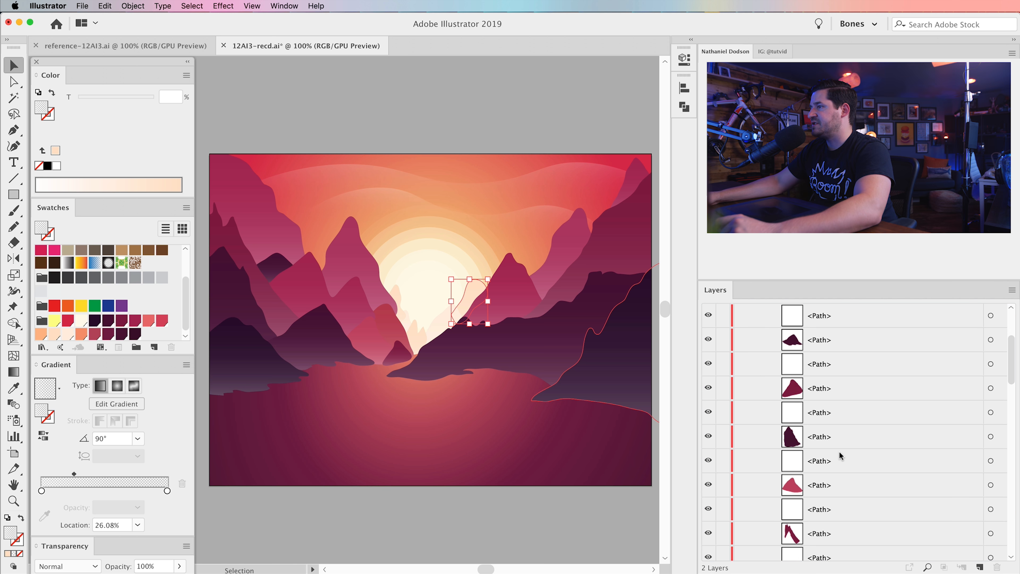
scroll(839, 452, down, 10)
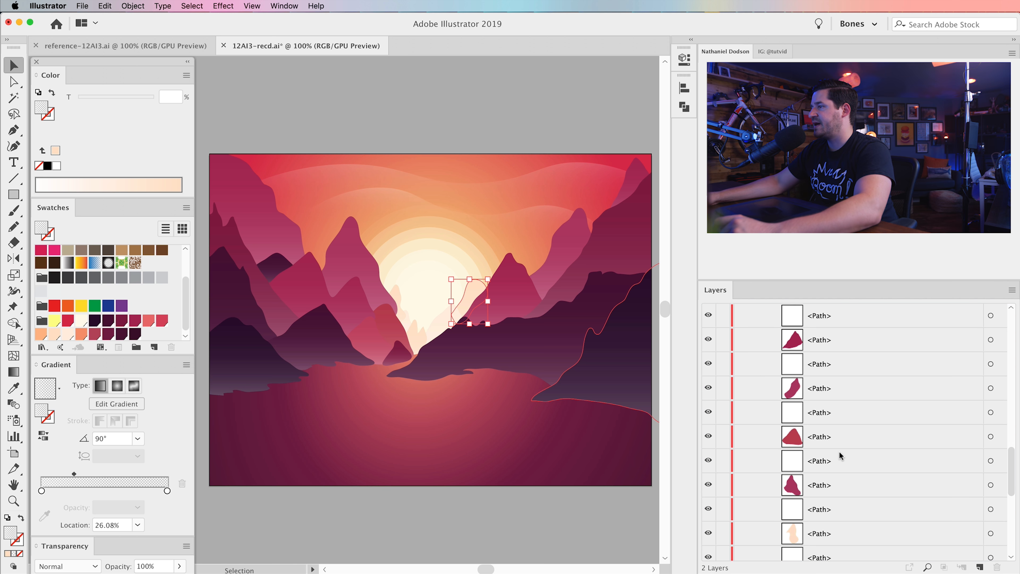
scroll(850, 397, up, 5)
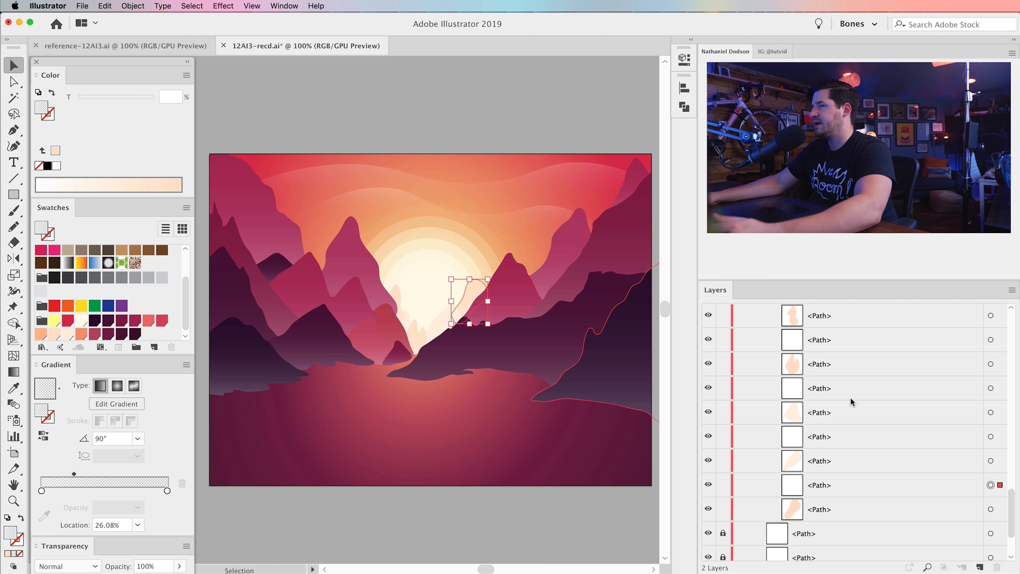
scroll(850, 397, up, 5)
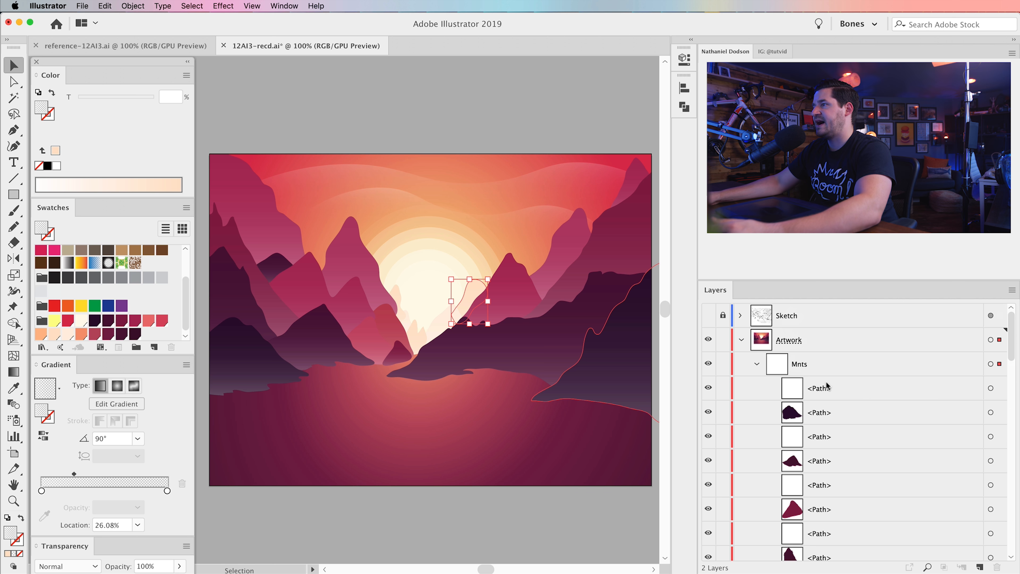
click(756, 365)
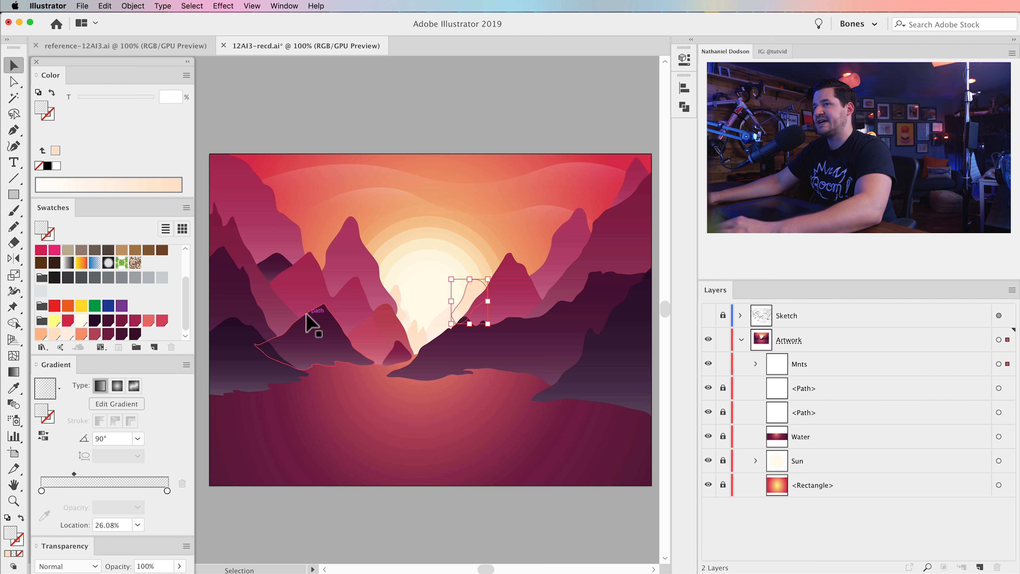
Step: Set the starting white stop's opacity to 10% on the gradient path of the front-left mountain, the topmost path in Mnts
click(249, 372)
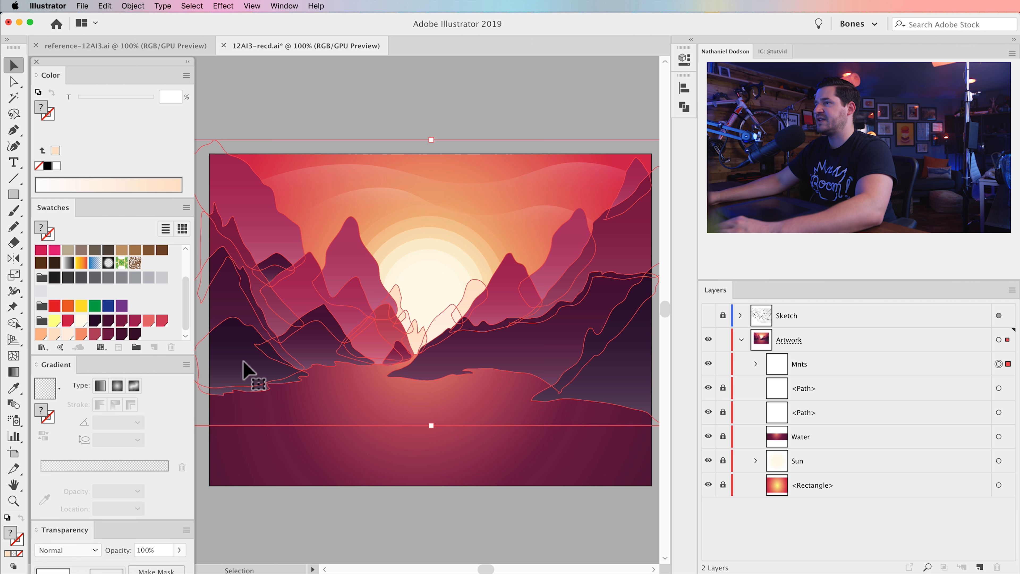
click(755, 364)
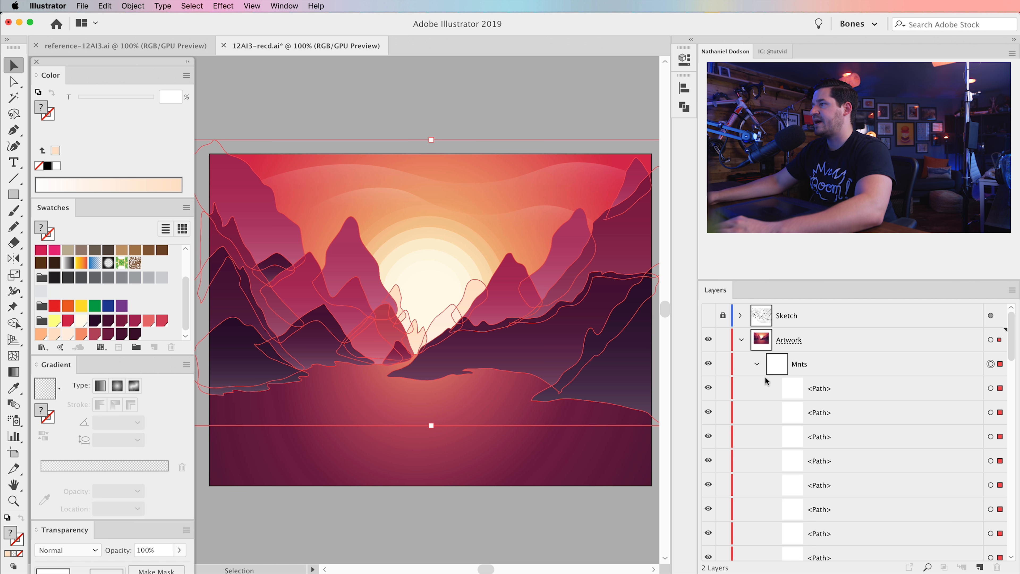
click(990, 388)
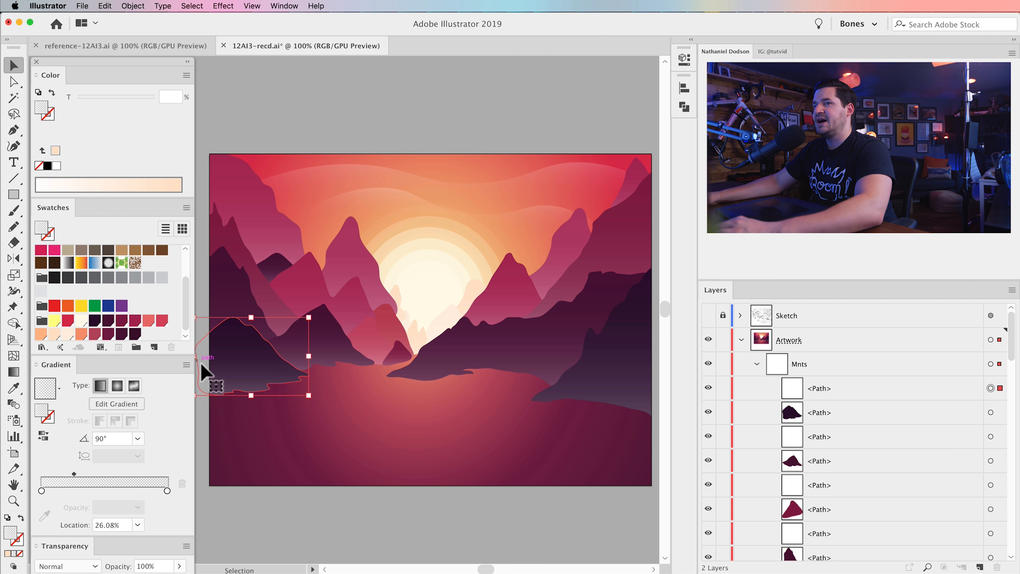
click(41, 491)
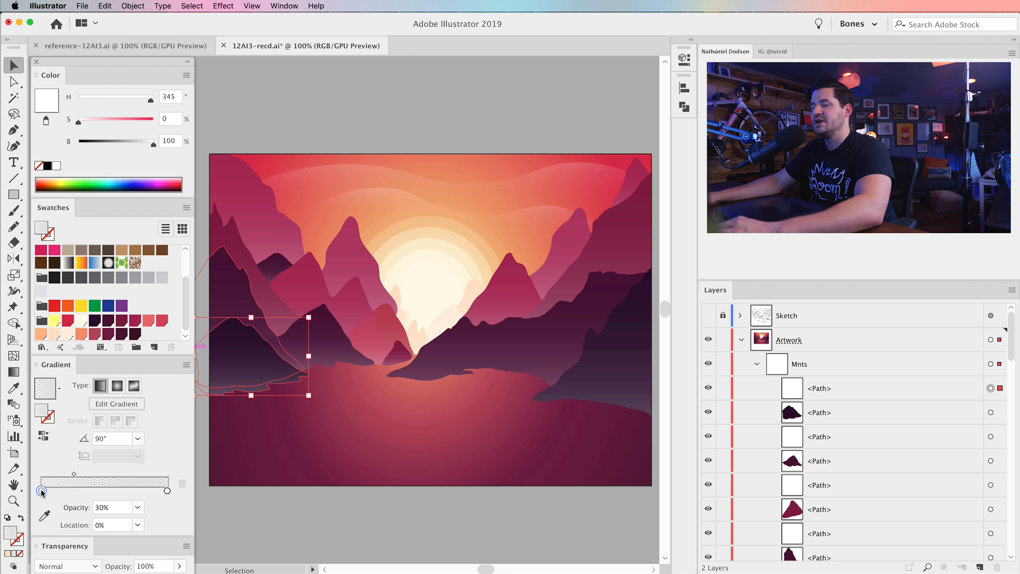
click(128, 510)
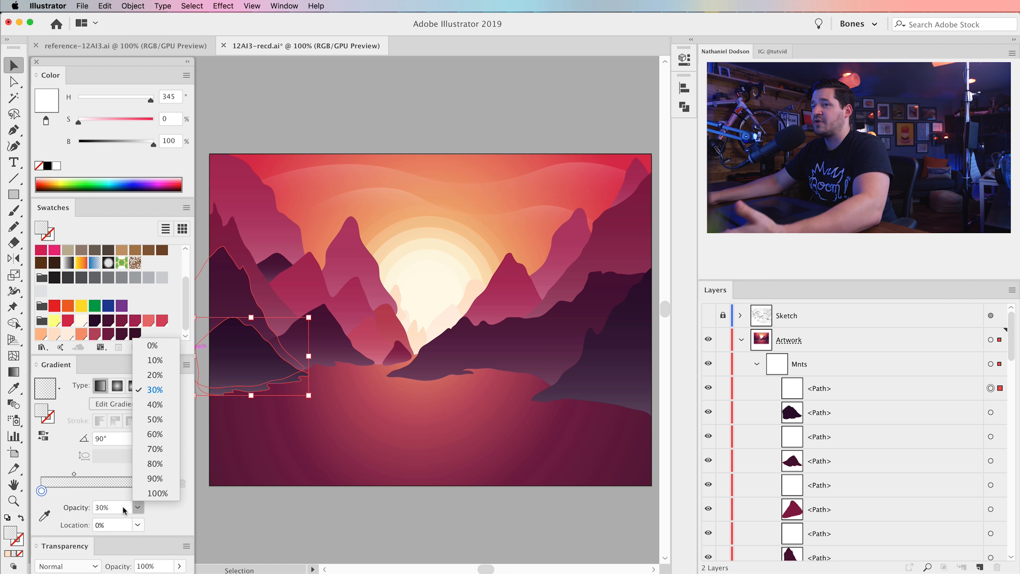
click(163, 363)
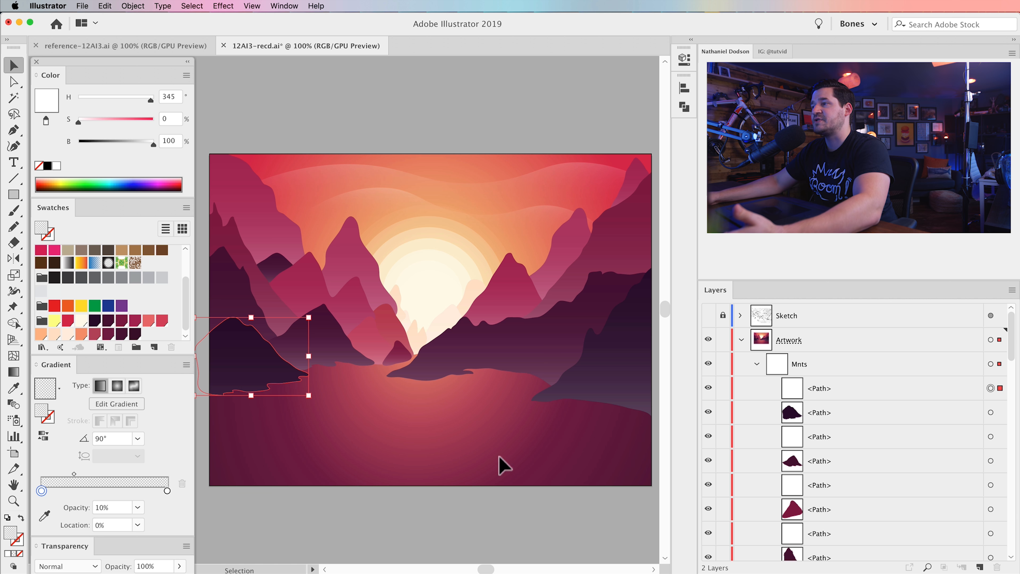
Step: Set the starting stop's opacity to 20% on the gradient path of the second dark mountain at the left shoreline
click(991, 437)
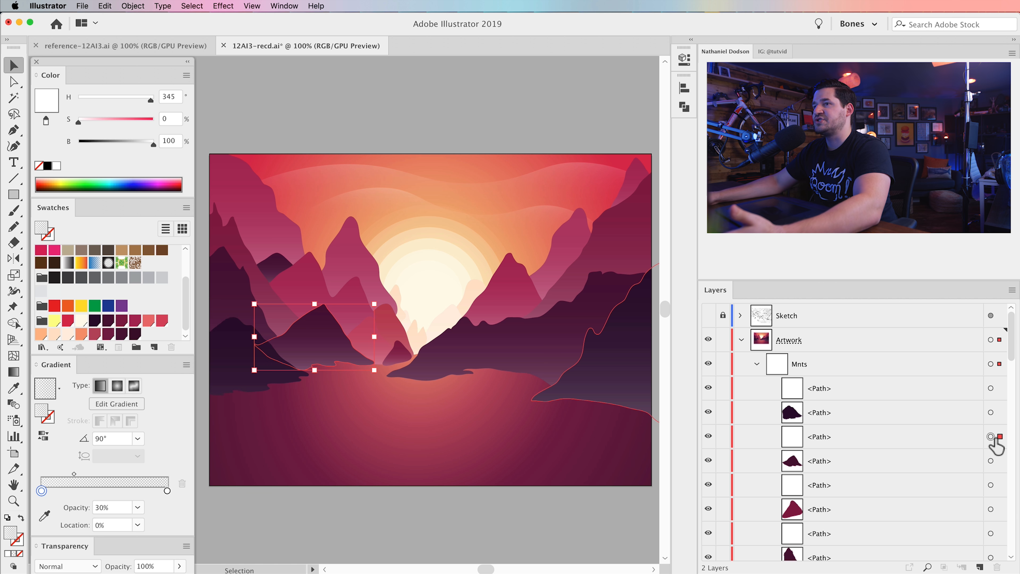
click(138, 508)
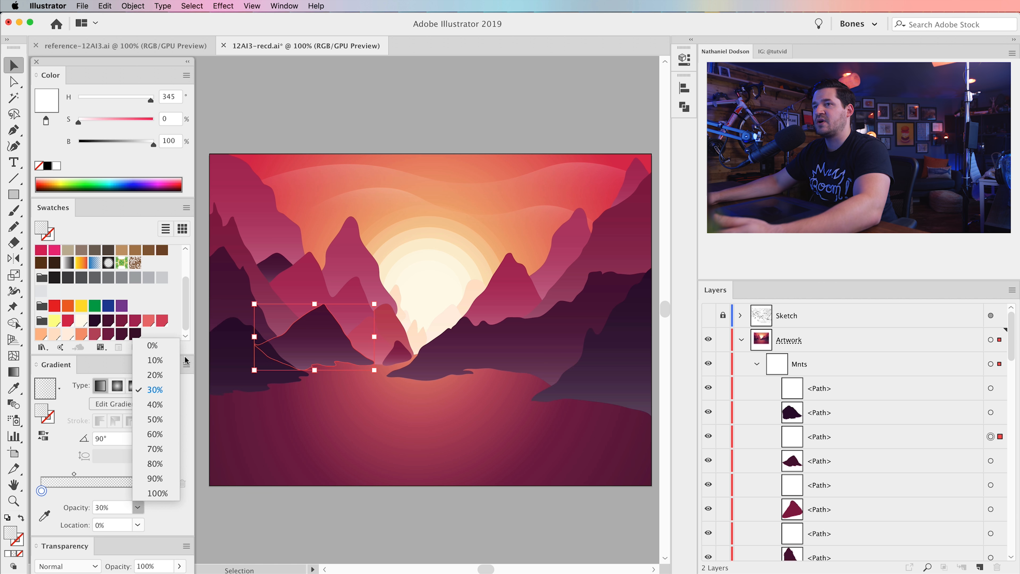
click(154, 374)
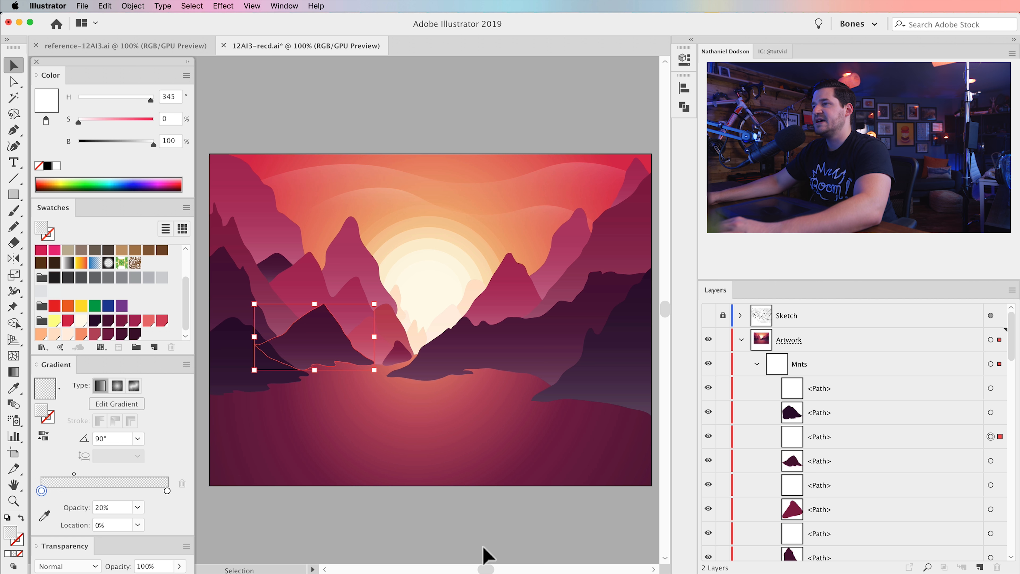
Step: Directly select the gradient path on the front-right mountain and set its starting stop's opacity to 10%
key(a)
click(599, 372)
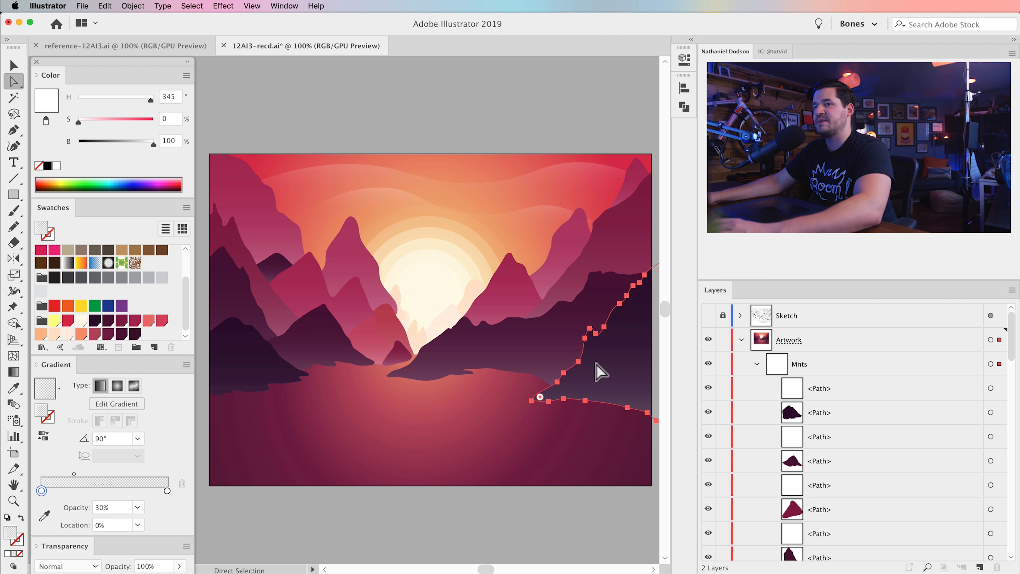
click(138, 507)
click(155, 360)
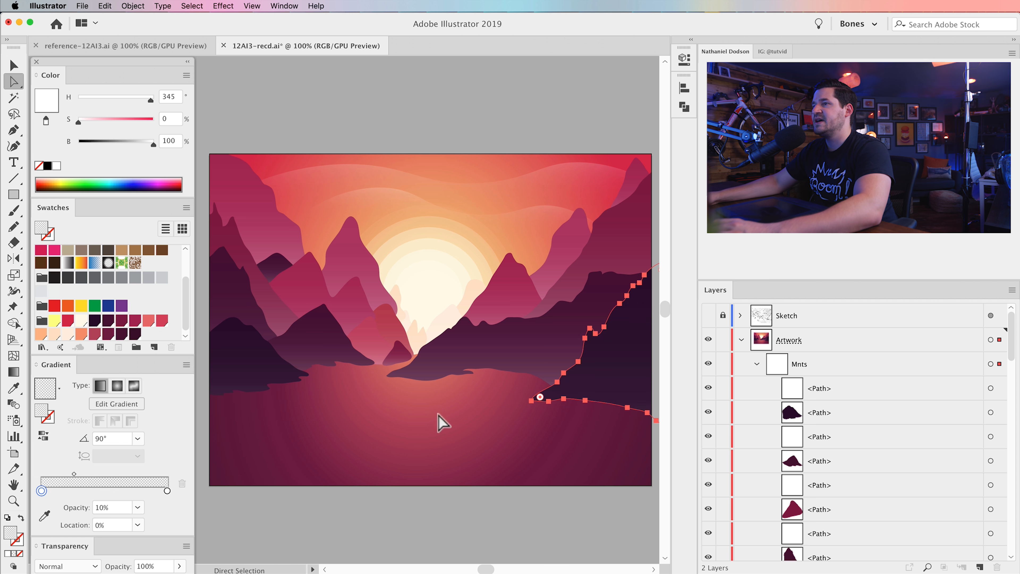
Step: Set the starting stop's opacity to 20% on the dark ridge behind the front-right mountain, and deselect it
click(488, 353)
click(137, 507)
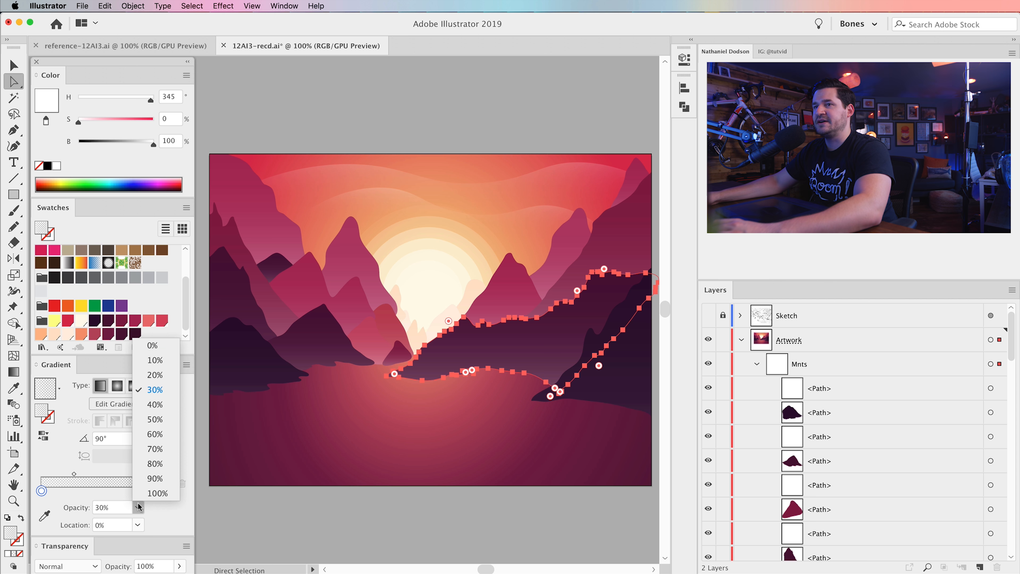
click(155, 374)
click(458, 116)
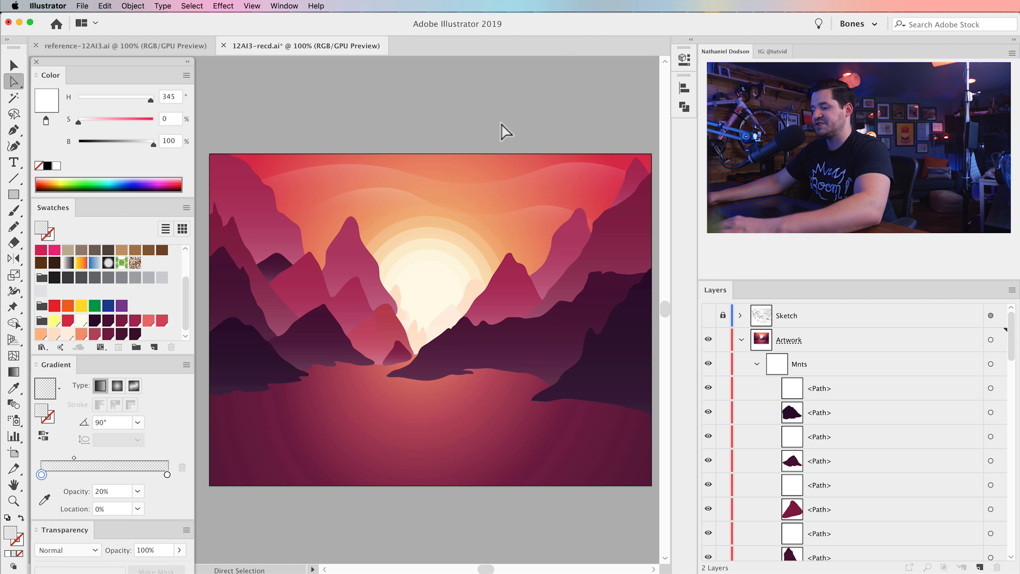
Step: Save the illustration, and collapse and lock the Mnts group
key(v)
drag(444, 369, 441, 390)
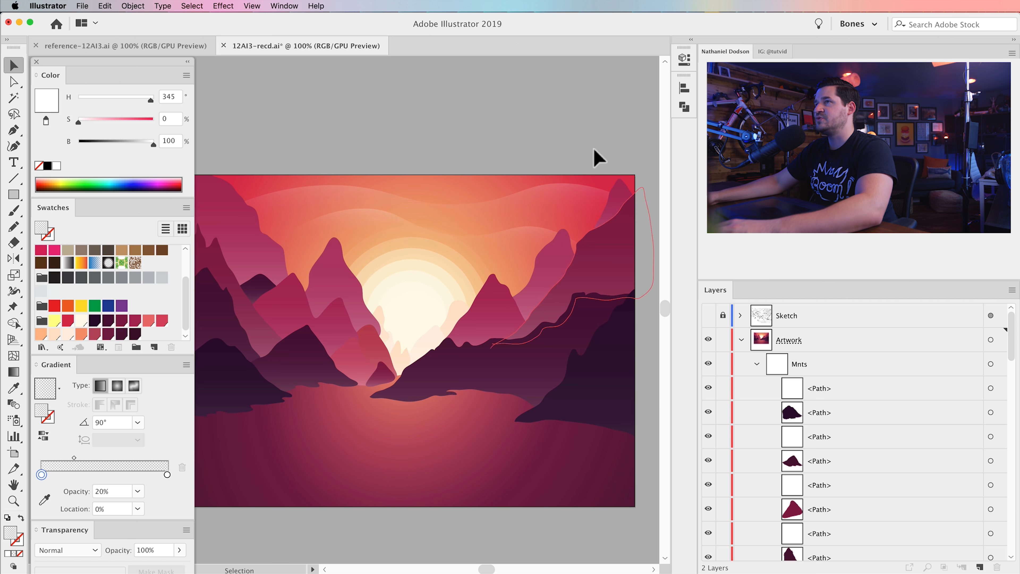
key(super+minus)
drag(468, 282, 480, 276)
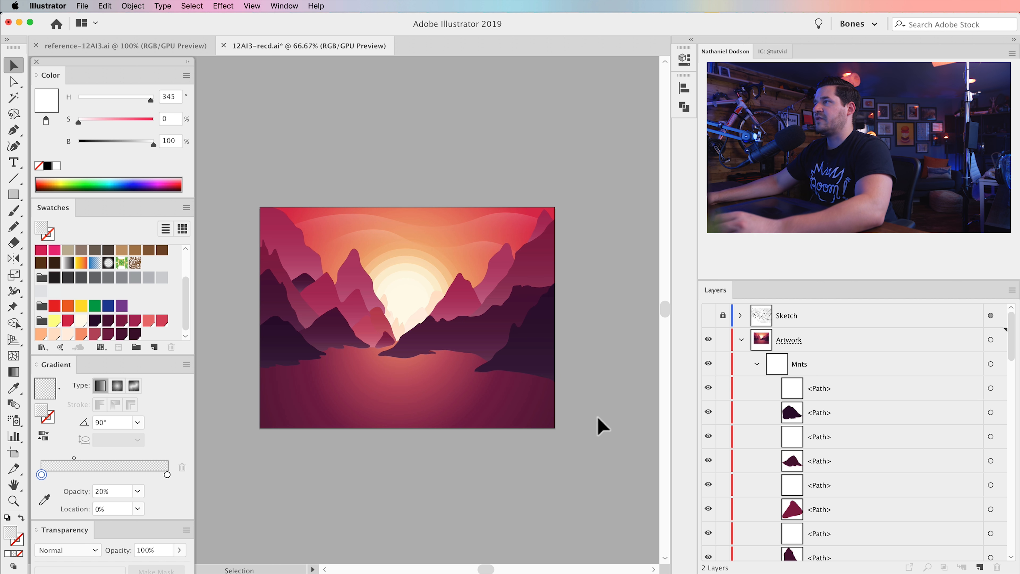
key(super+s)
key(z)
click(757, 364)
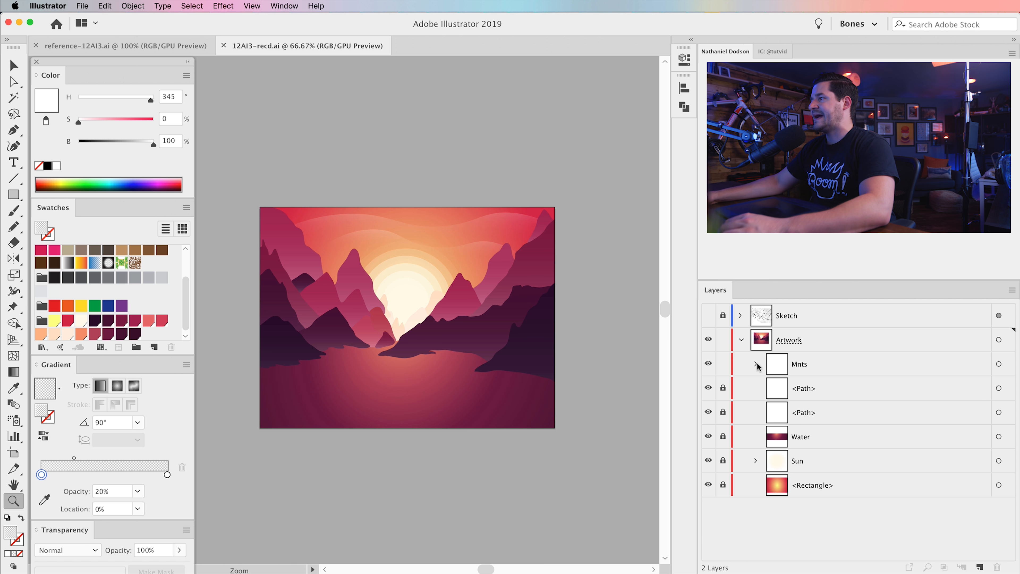
click(391, 321)
click(378, 315)
drag(378, 314, 460, 304)
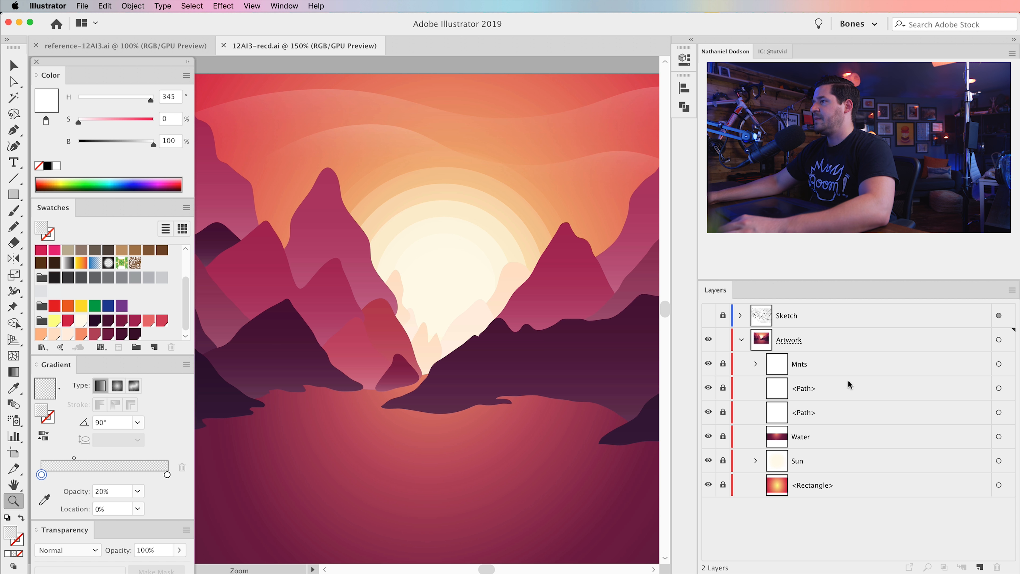
Step: Draw a circle with the Ellipse tool, centered near the shoreline below the sun and extending over the lake
drag(13, 203, 88, 227)
key(super+minus)
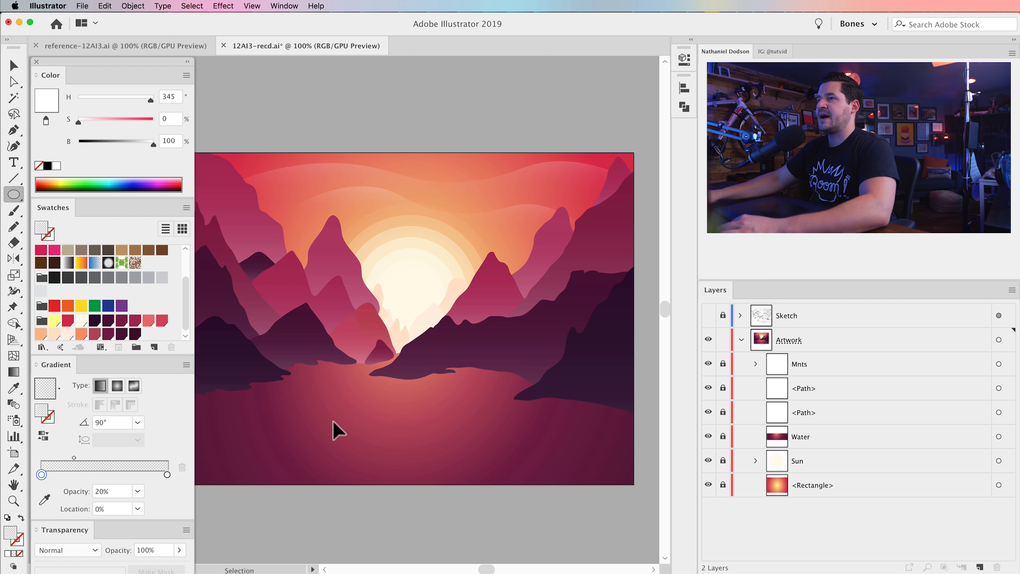
drag(364, 362, 388, 362)
drag(358, 286, 506, 463)
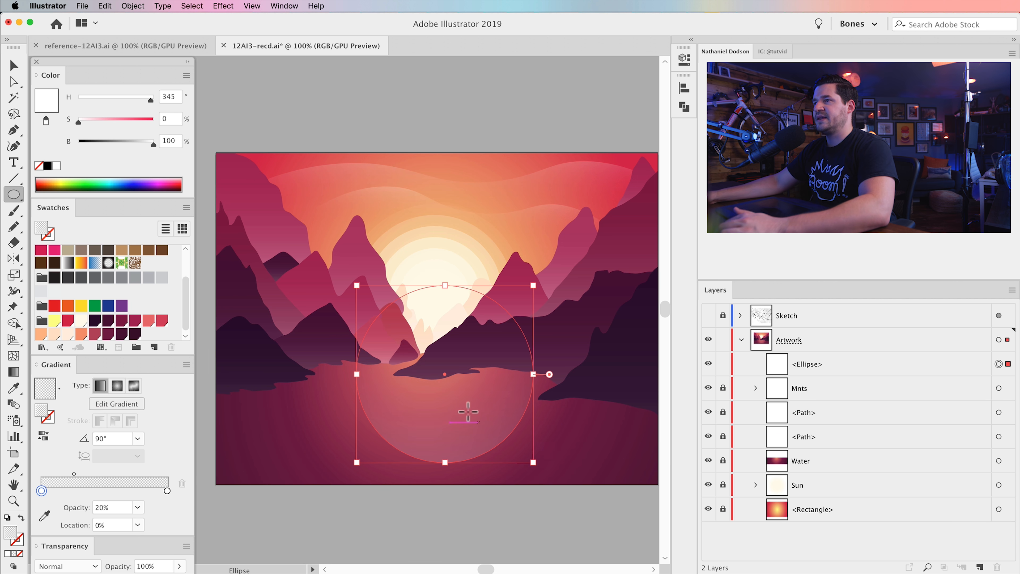
Step: Move the circle up and left over the valley between the mountains and fill it with the yellow-to-red gradient swatch
key(v)
drag(474, 383, 453, 344)
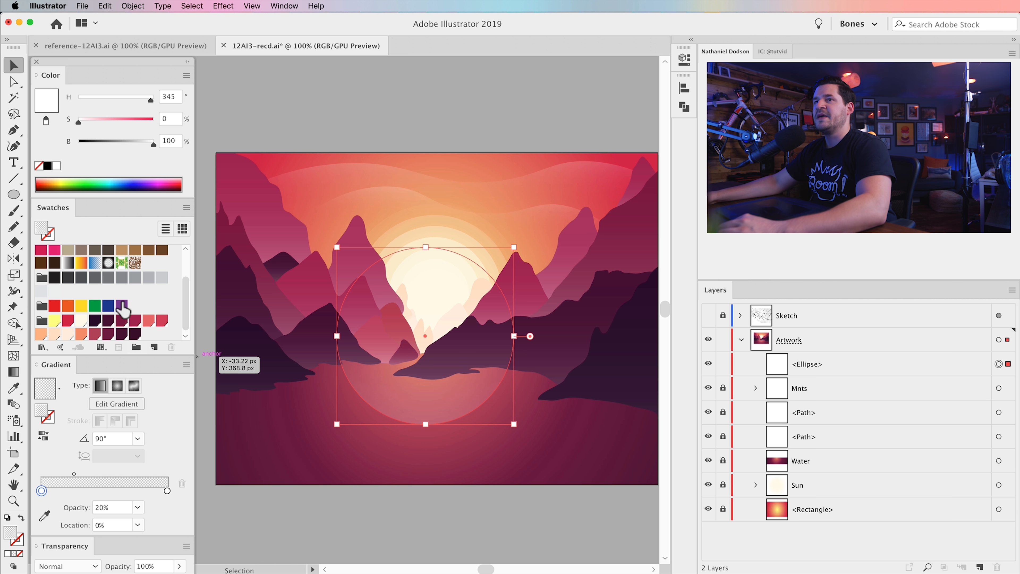
click(83, 264)
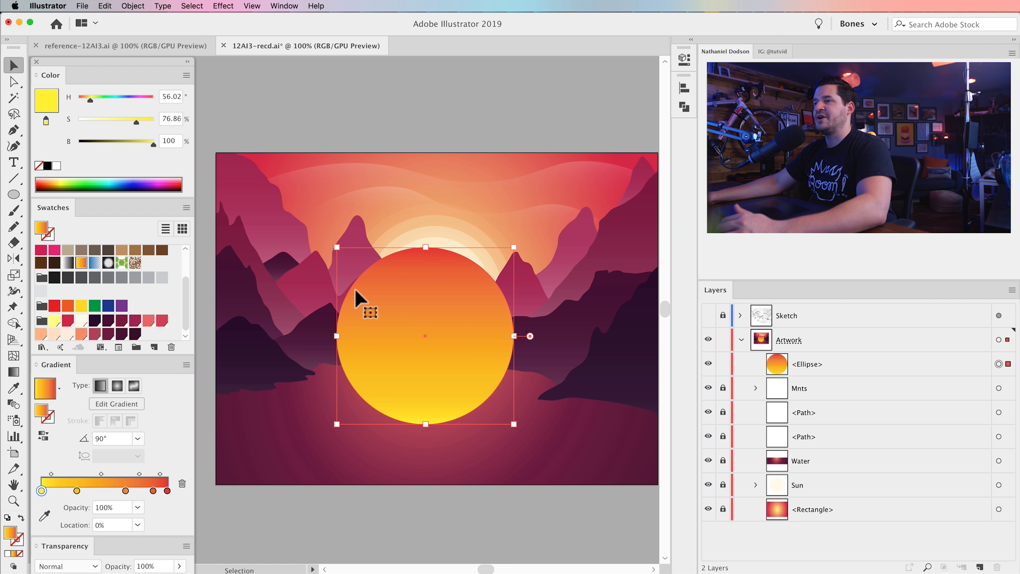
Step: Fill the circle with the white-to-black gradient swatch and make the gradient radial
click(123, 387)
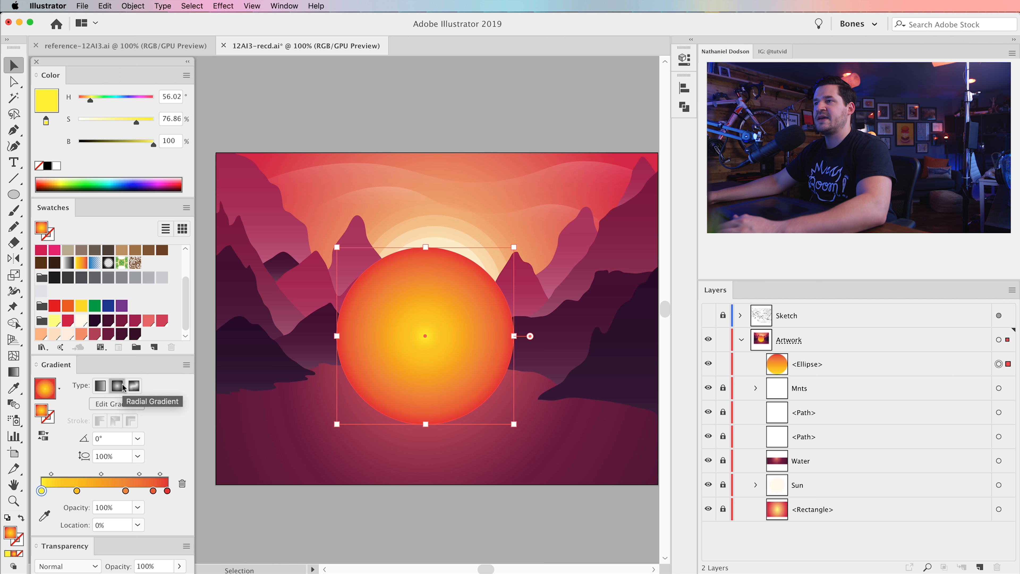
click(68, 266)
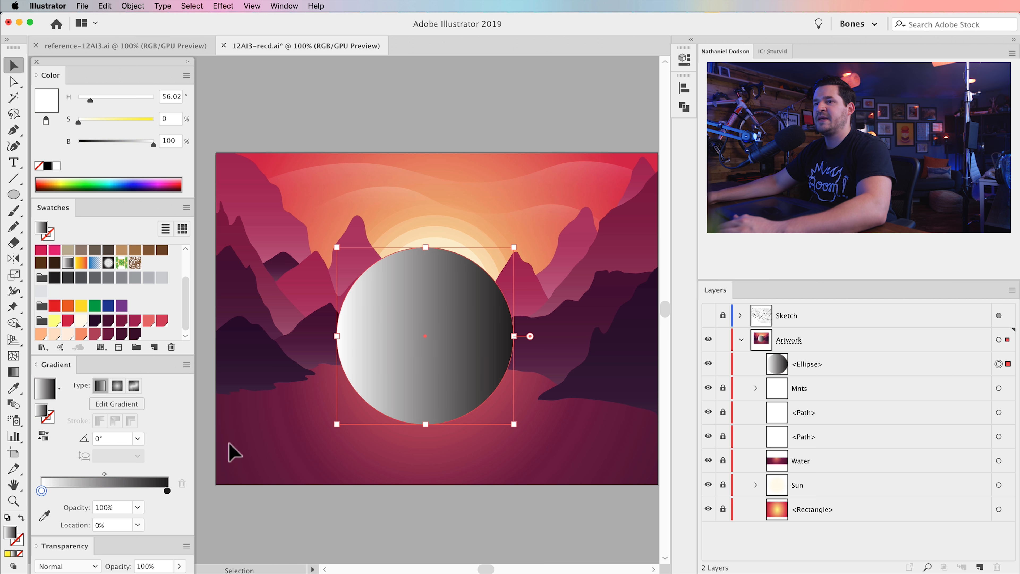
click(118, 386)
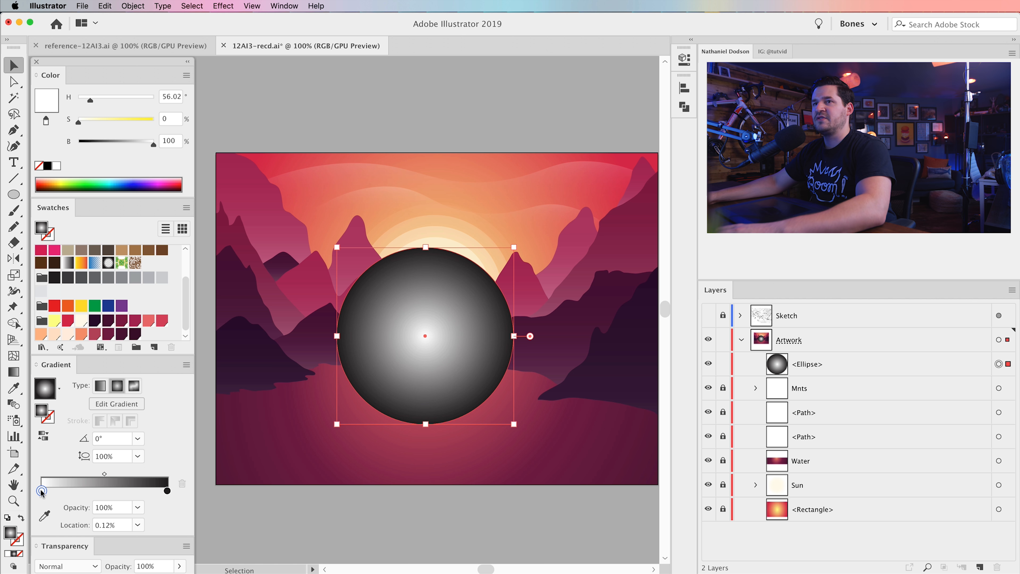
Step: Recolor the circle's radial gradient with the pale yellow swatch at the center stop and the crimson swatch at the outer stop
click(45, 519)
scroll(88, 307, down, 3)
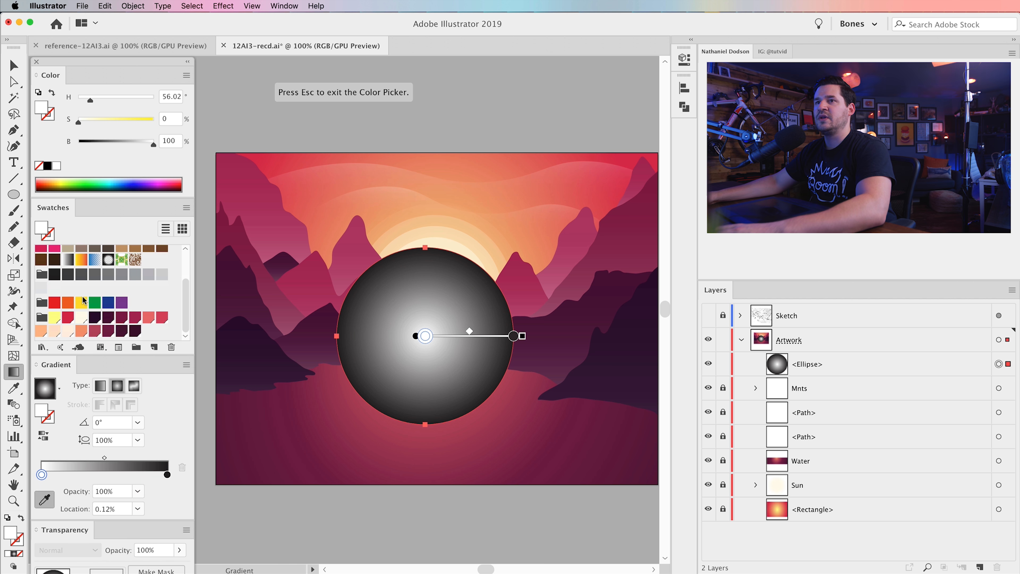
click(55, 318)
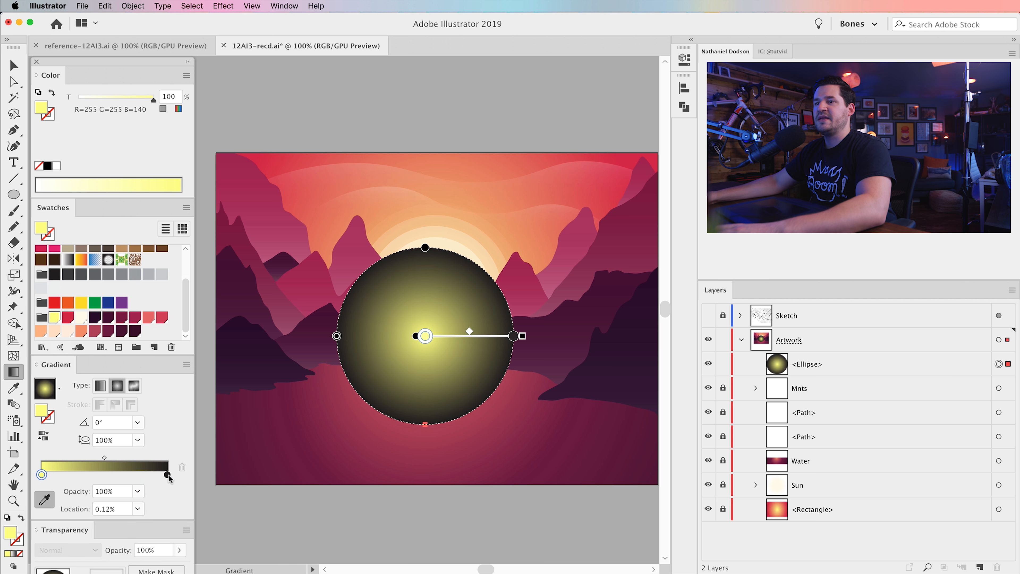
click(167, 474)
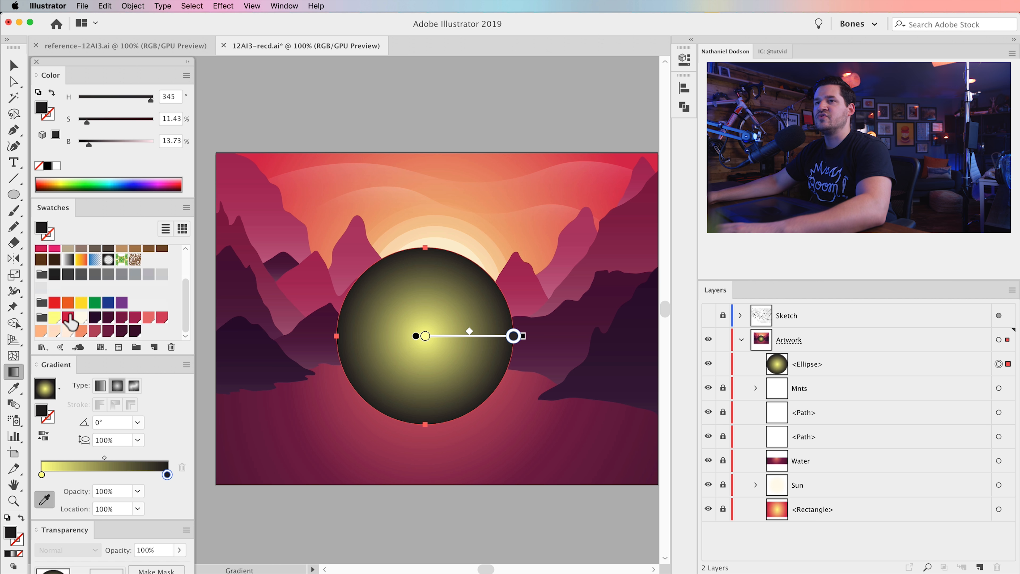
click(69, 319)
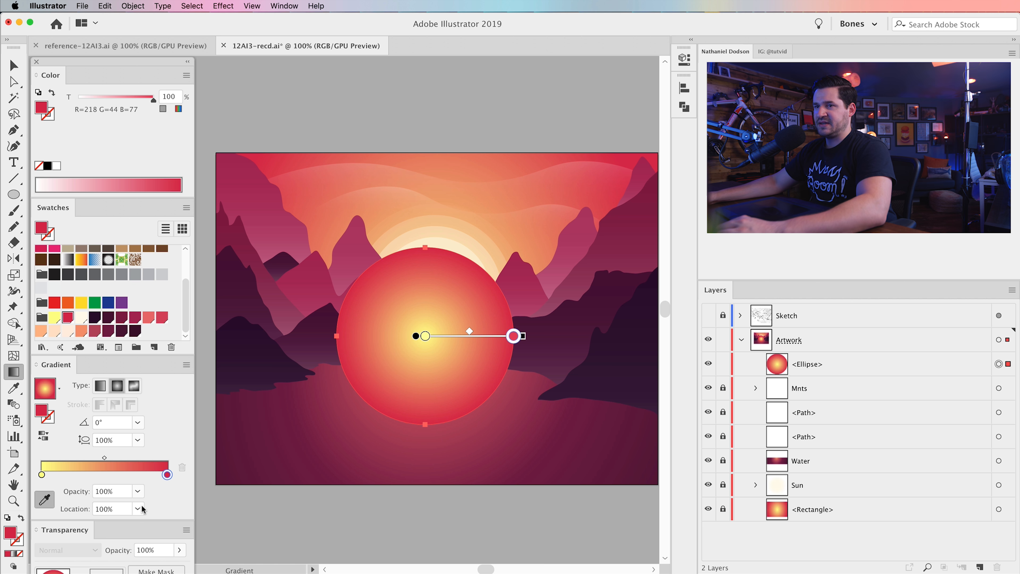
Step: Set the outer crimson stop's opacity to 0% so the glow fades out, and return to the Selection tool
click(137, 492)
click(157, 329)
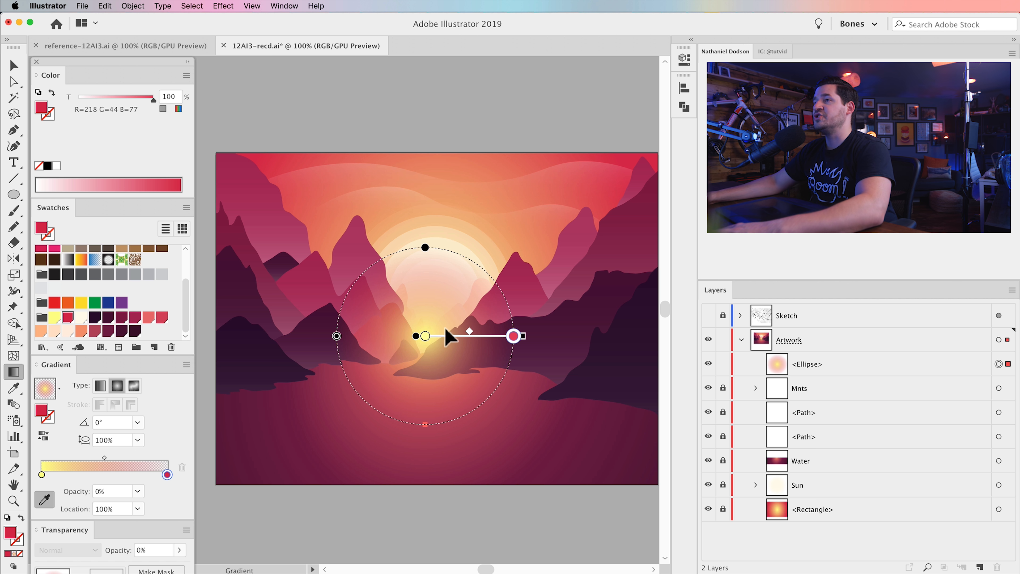
click(15, 66)
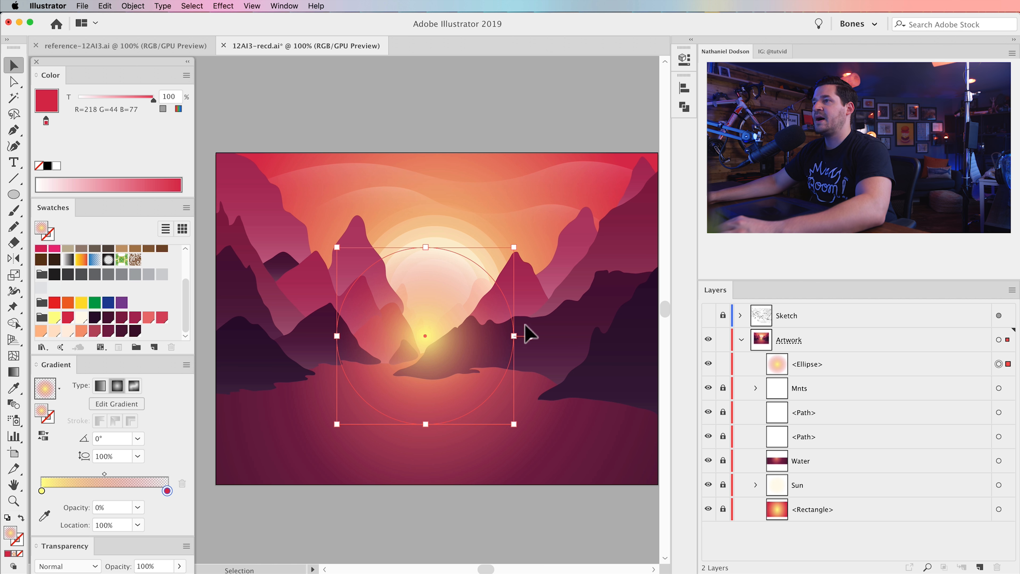
Step: Stretch the glow circle into a wide ellipse, make it slightly taller, and nudge it so it centers on the valley opening
drag(521, 342, 587, 342)
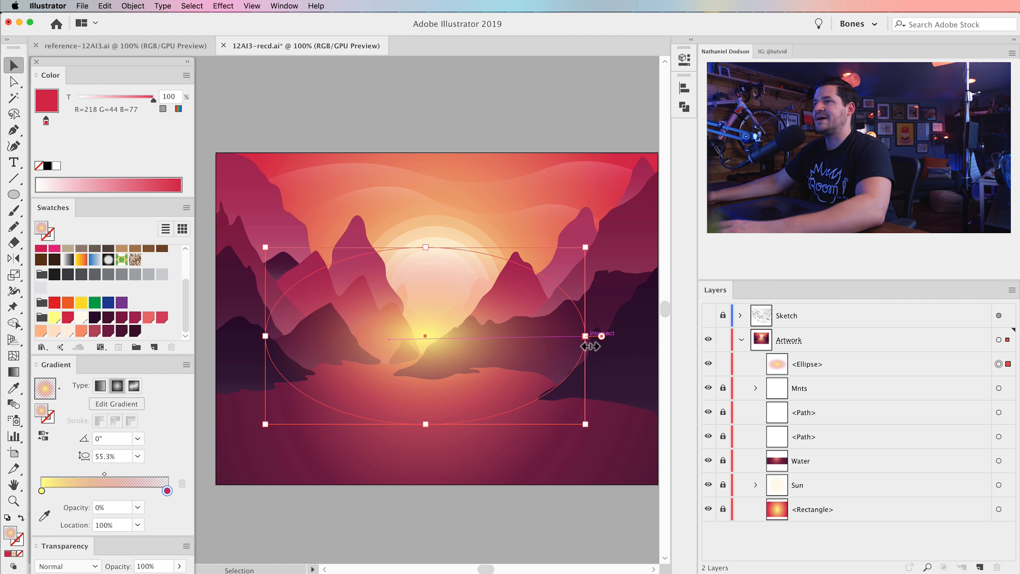
drag(429, 425, 426, 440)
mouse_move(433, 341)
mouse_down()
mouse_move(433, 354)
mouse_move(433, 342)
mouse_up()
key(shift+Up)
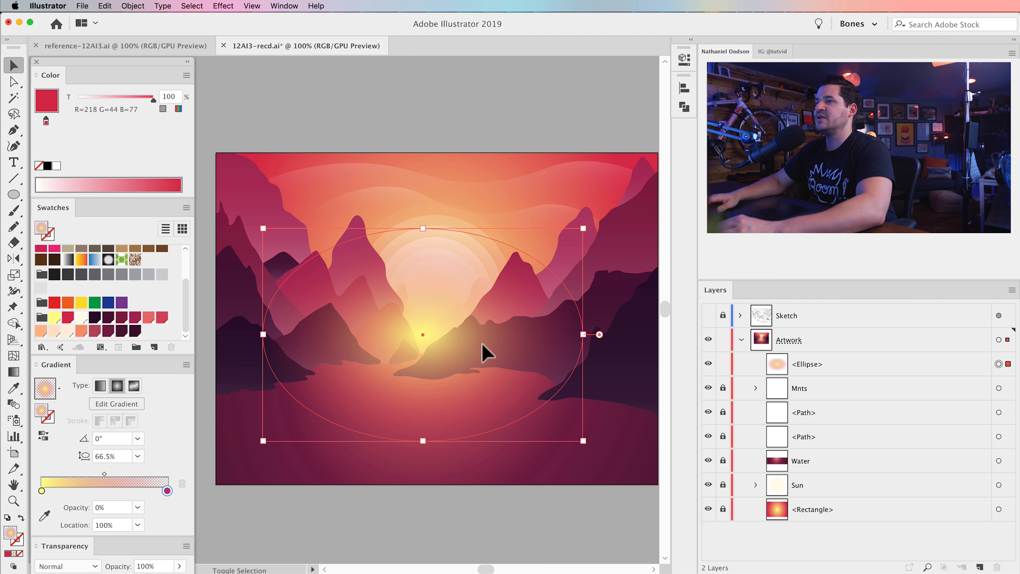
key(Up)
key(Up)
key(Right)
key(Right)
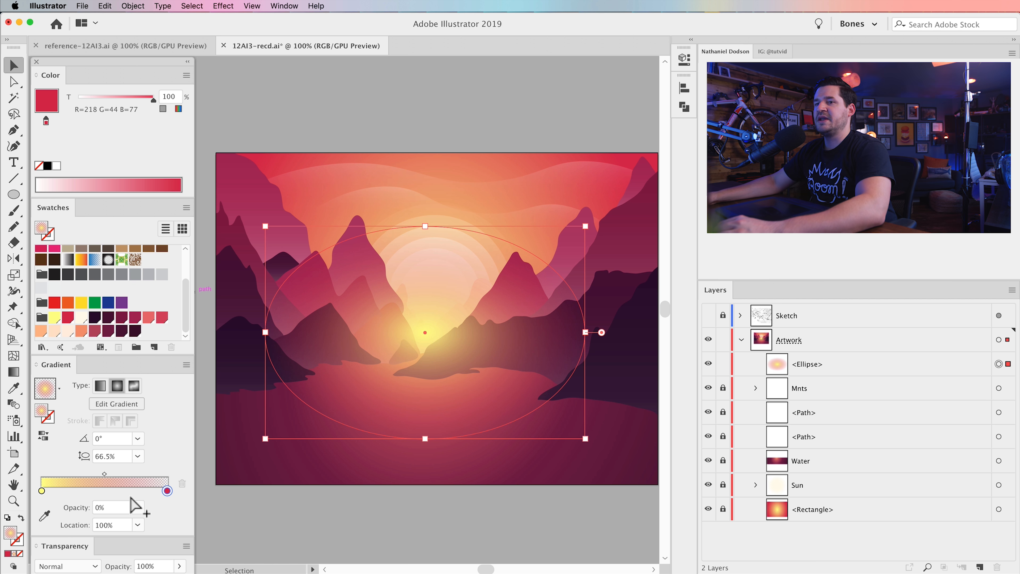
Step: Set the glow ellipse's blending mode to Screen and its opacity to 85%, and deselect it
click(57, 75)
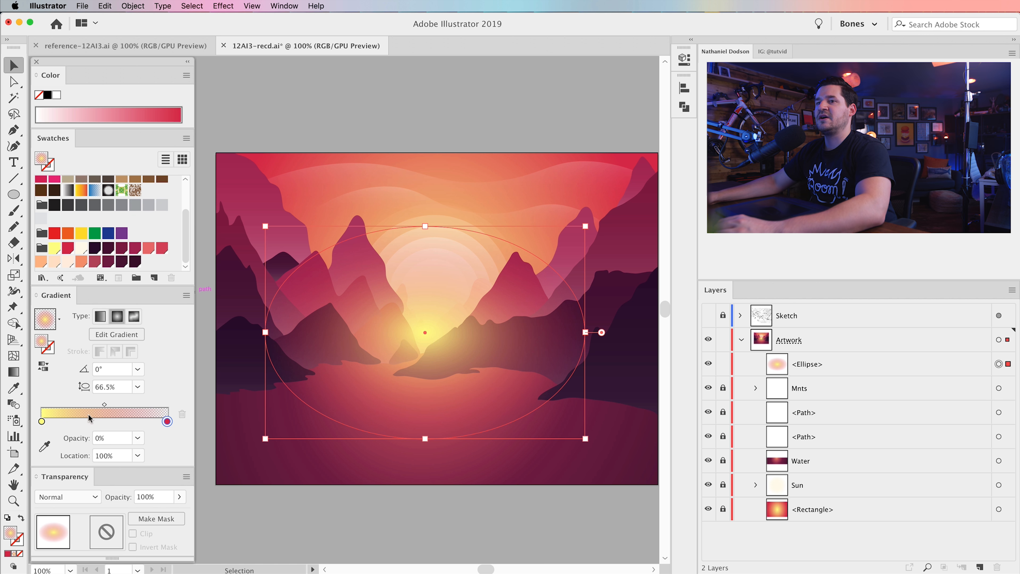
click(85, 492)
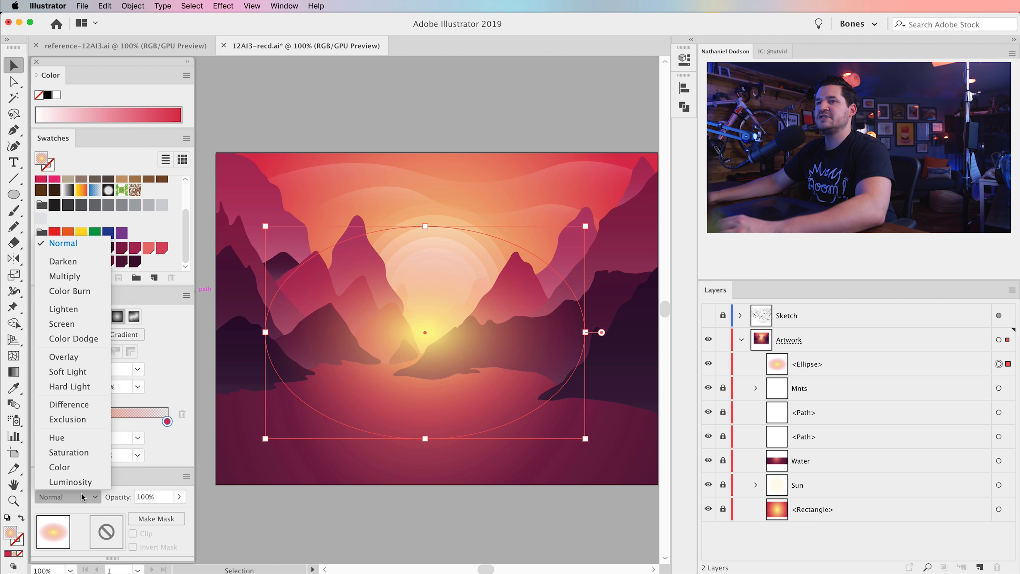
click(71, 321)
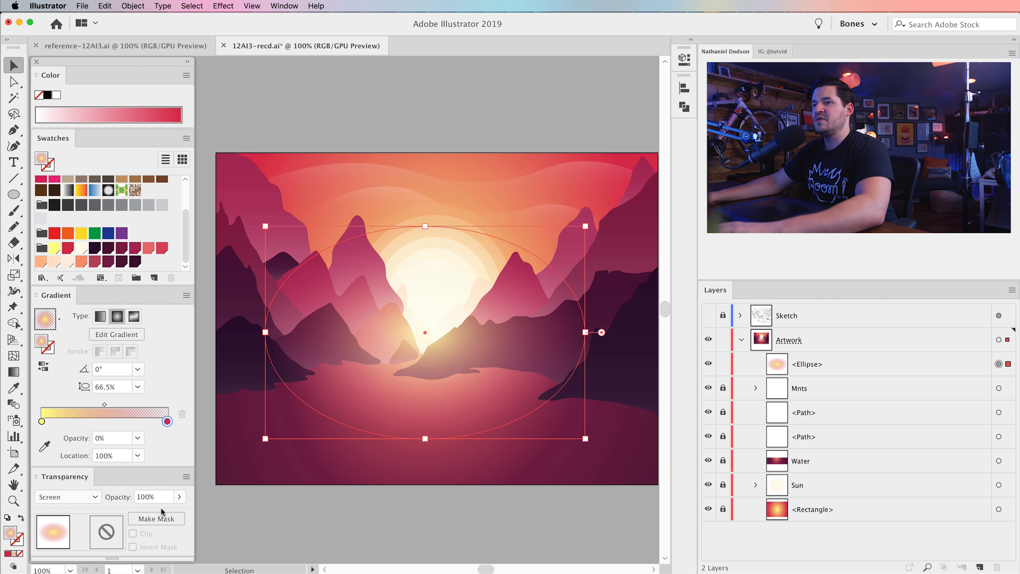
text(85)
key(Return)
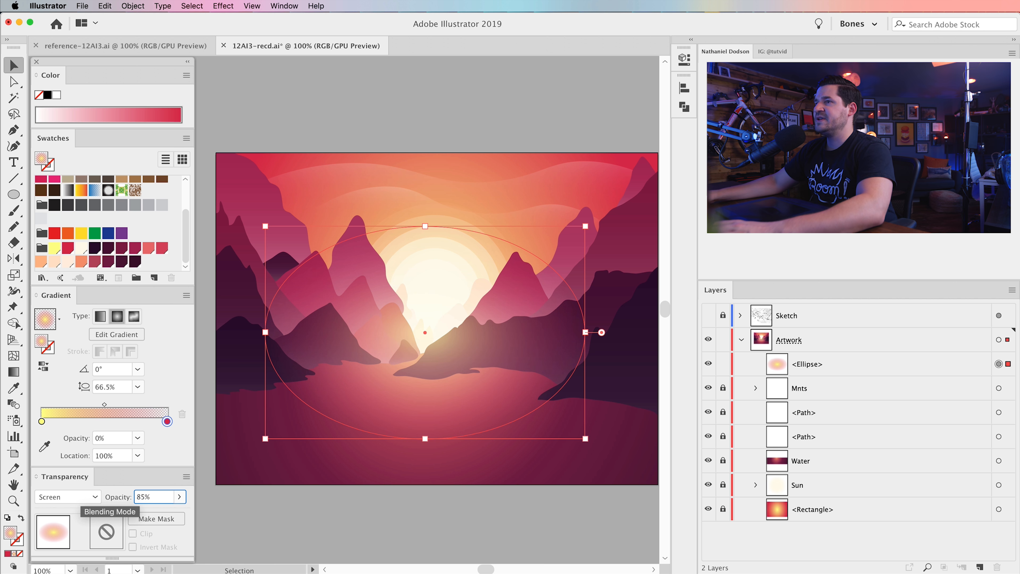
click(341, 122)
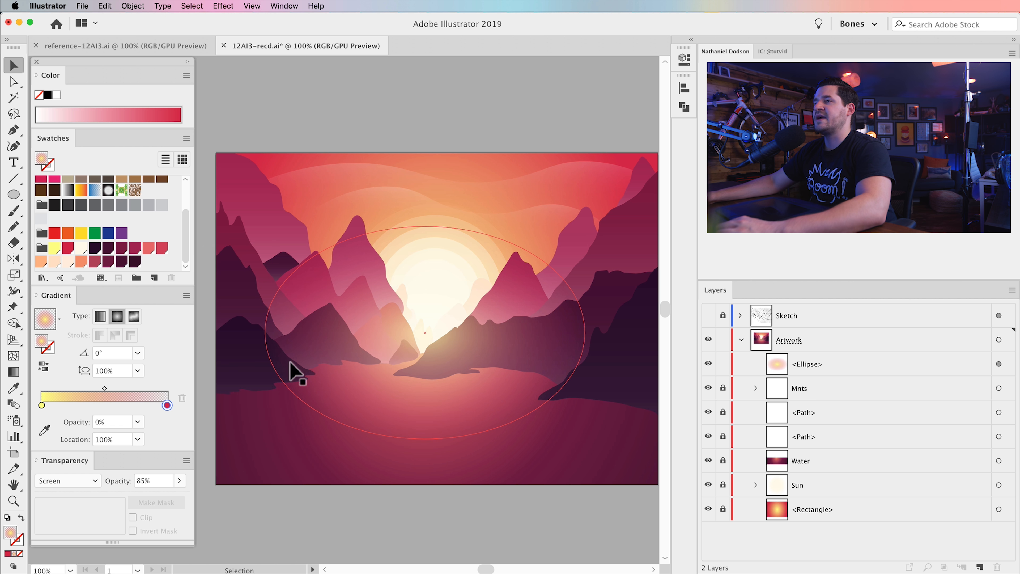
click(398, 423)
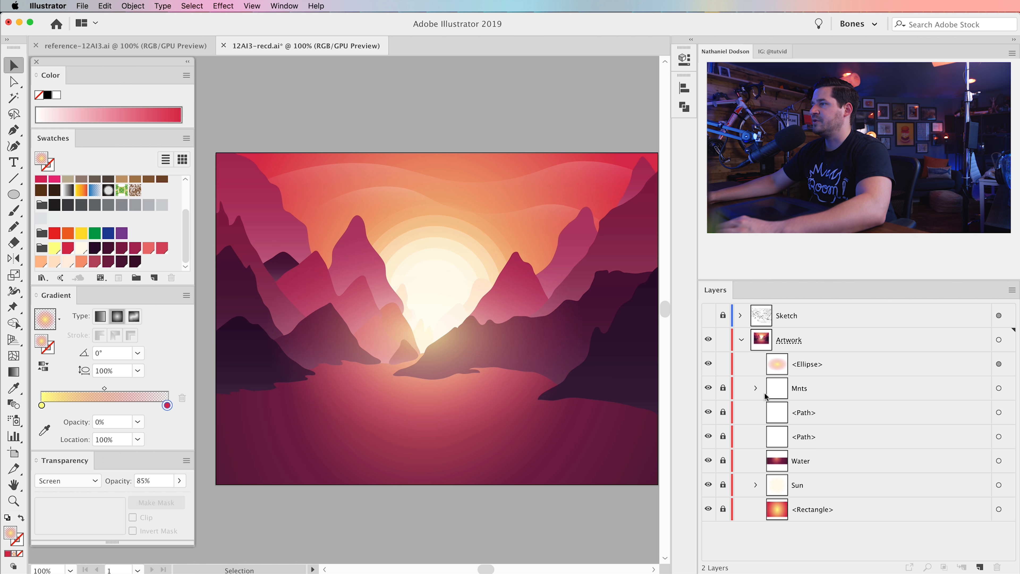
Step: Unlock the Mnts group, copy the overlay shapes on the dark ridges on both sides of the valley, and relock the group
click(723, 388)
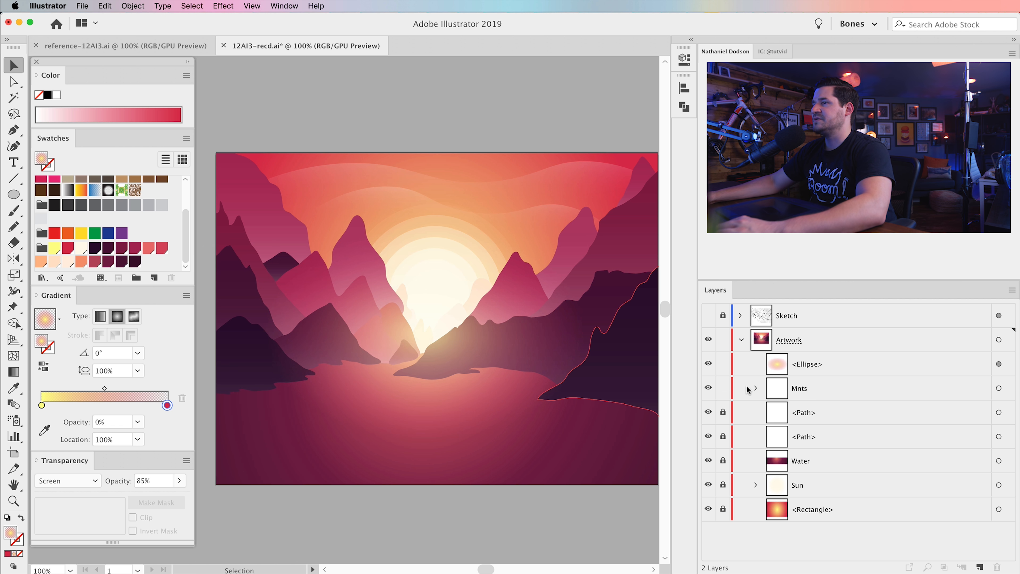
key(a)
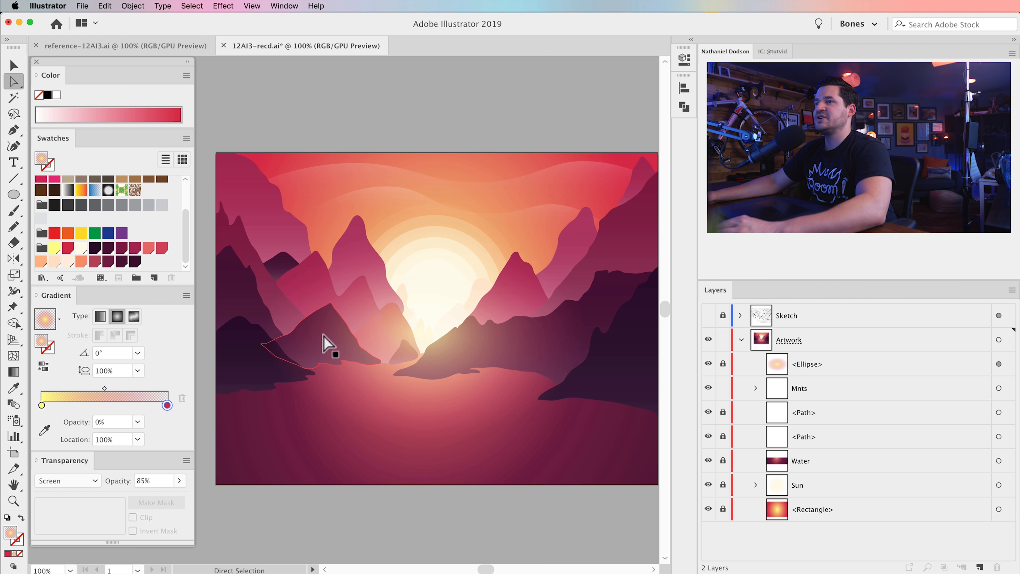
click(307, 345)
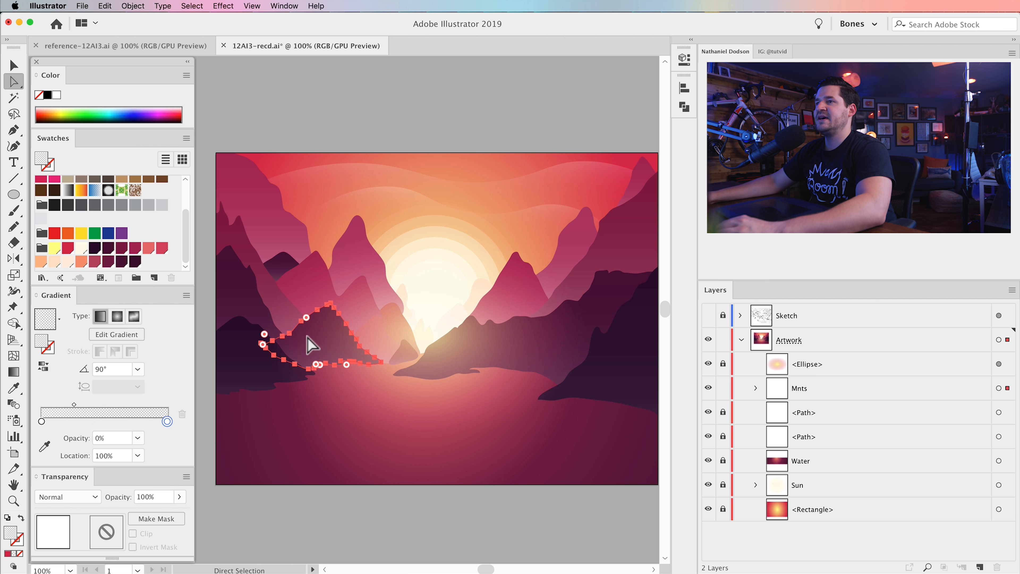
shift+click(577, 333)
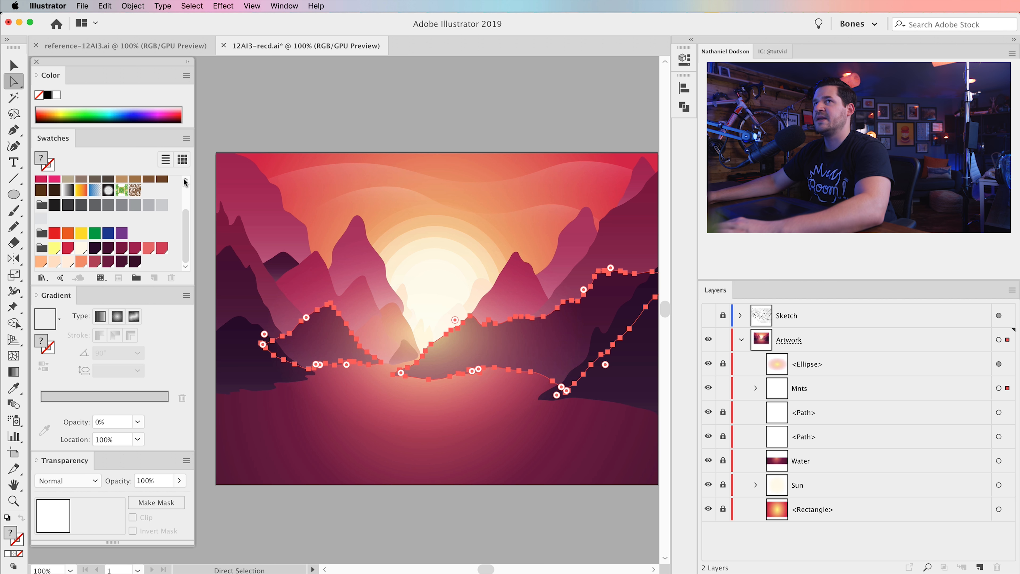
click(16, 66)
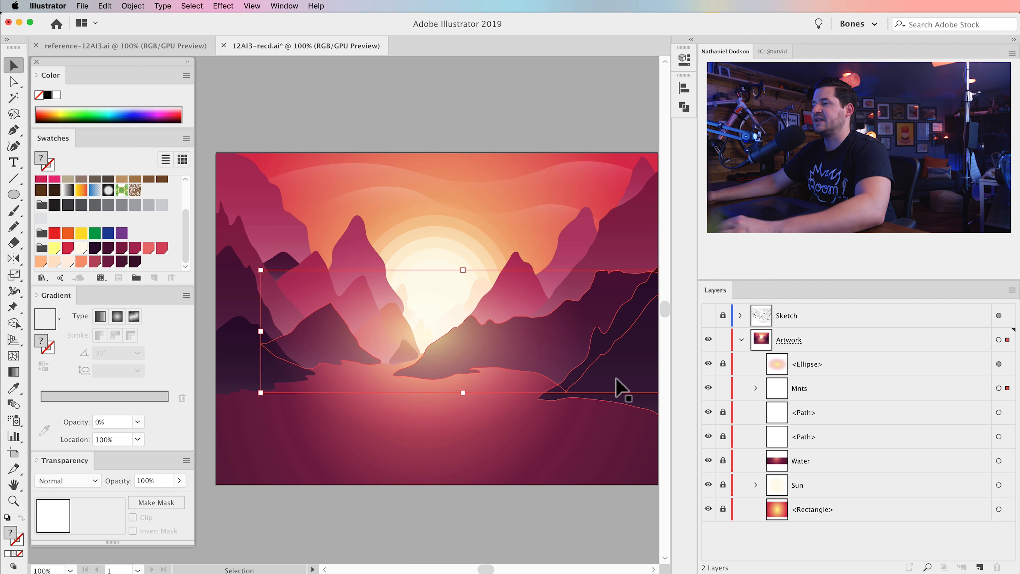
click(105, 6)
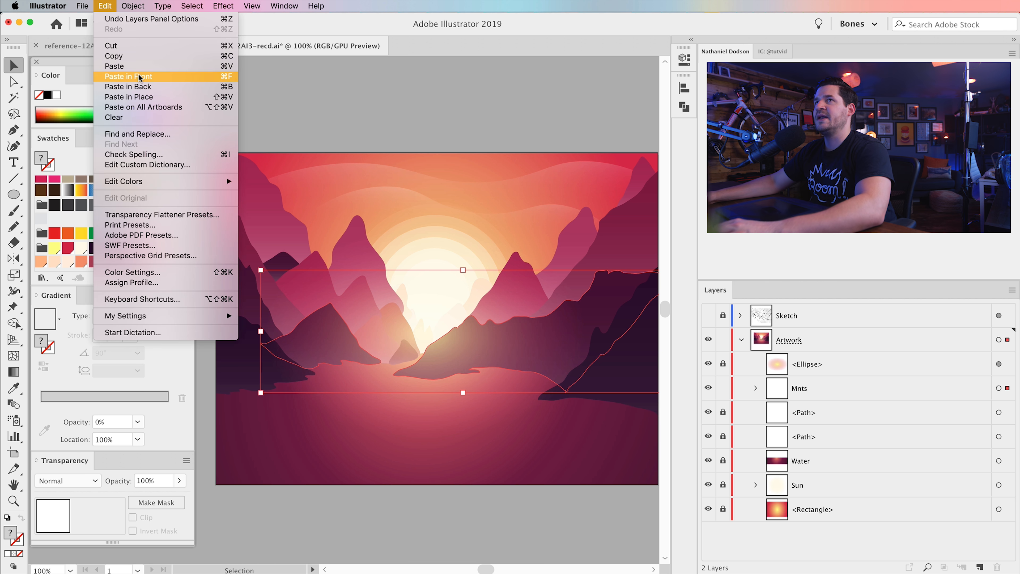
click(116, 56)
click(723, 388)
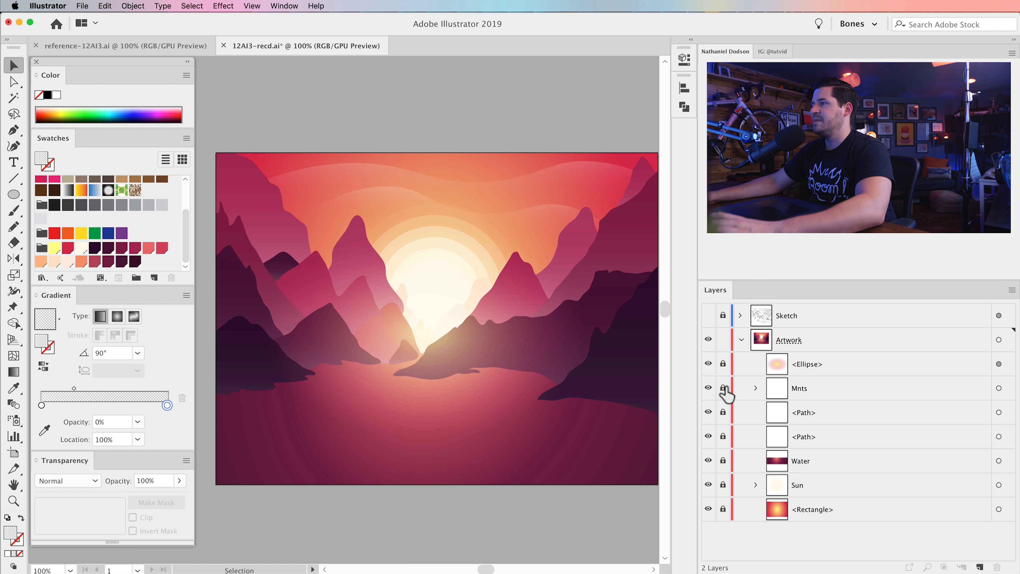
Step: Add an opacity mask to the glow ellipse with clipping turned off
click(999, 364)
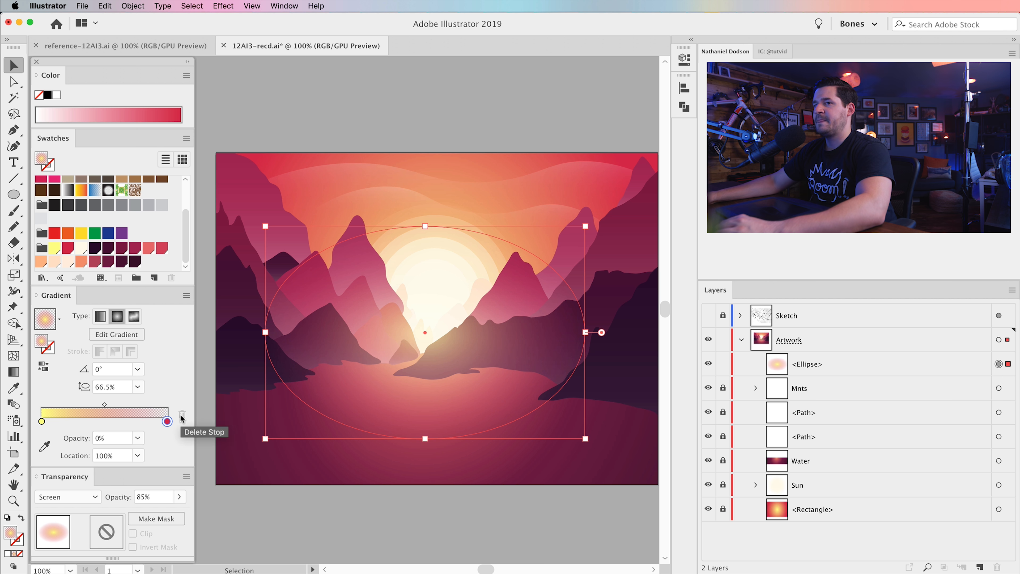
double_click(106, 533)
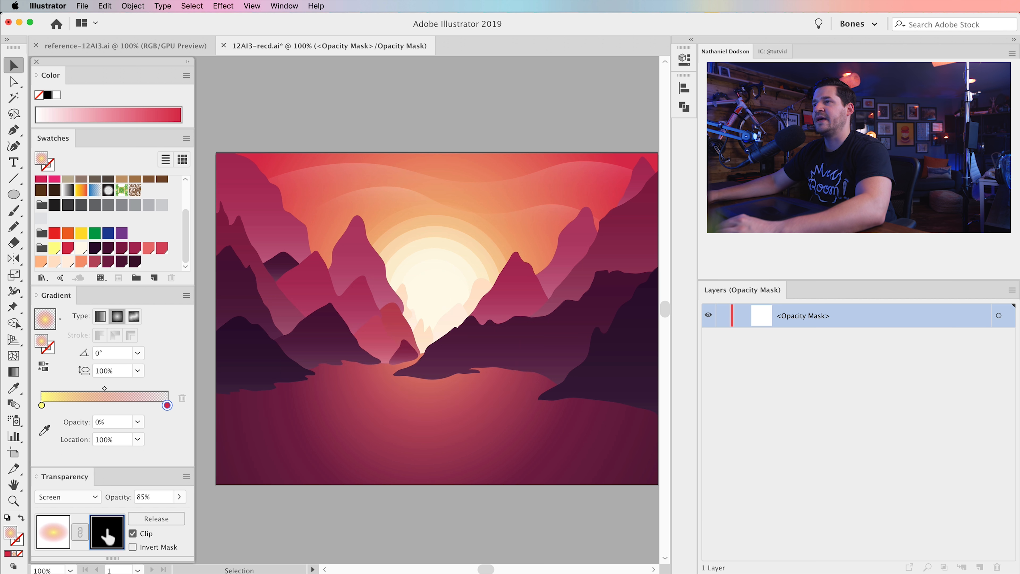
click(132, 518)
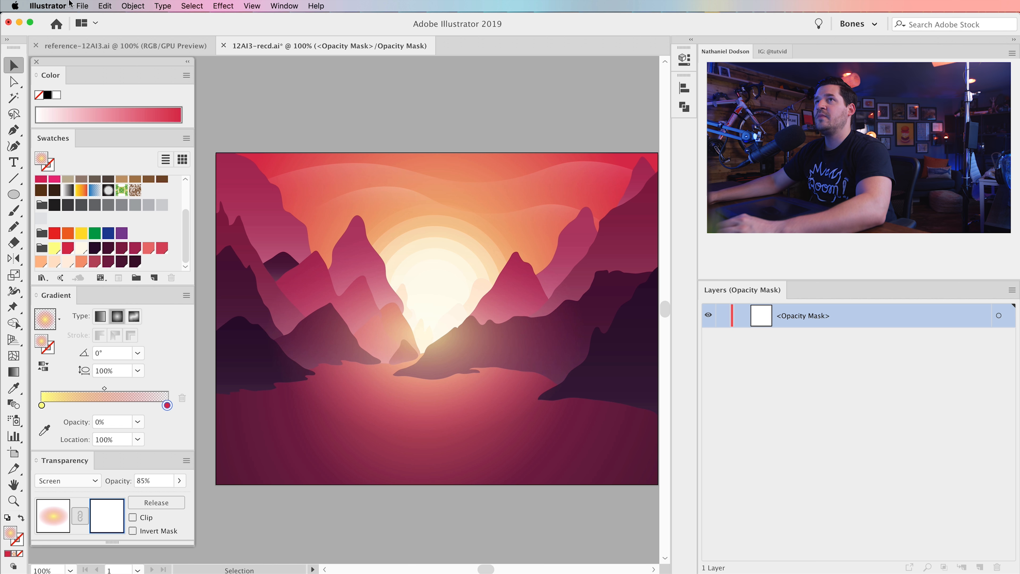
Step: Paste the copied ridge shapes in front inside the opacity mask, fill them with black, and return to the artwork with nothing selected
click(105, 10)
click(132, 77)
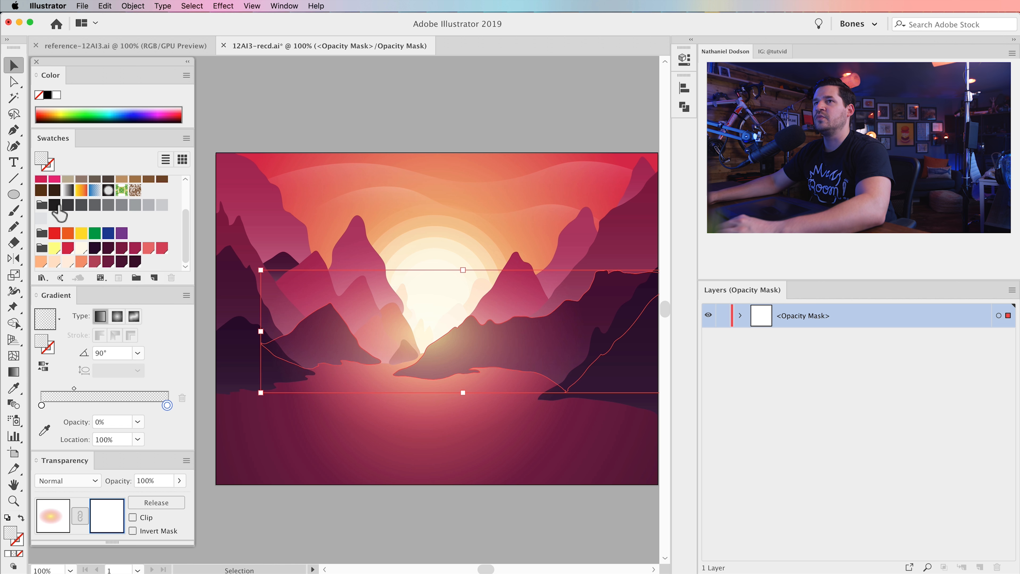
click(55, 206)
click(48, 95)
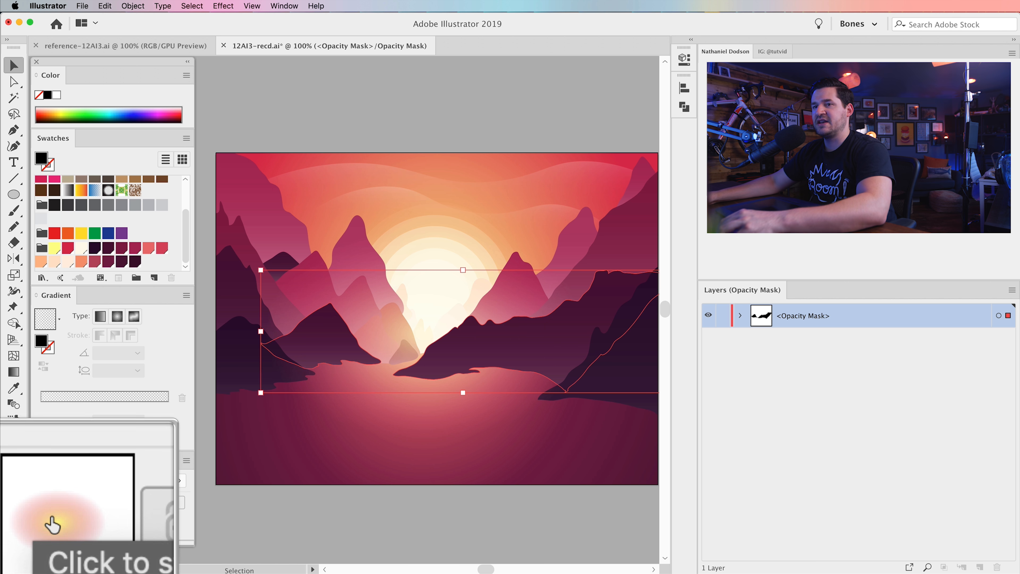
click(50, 522)
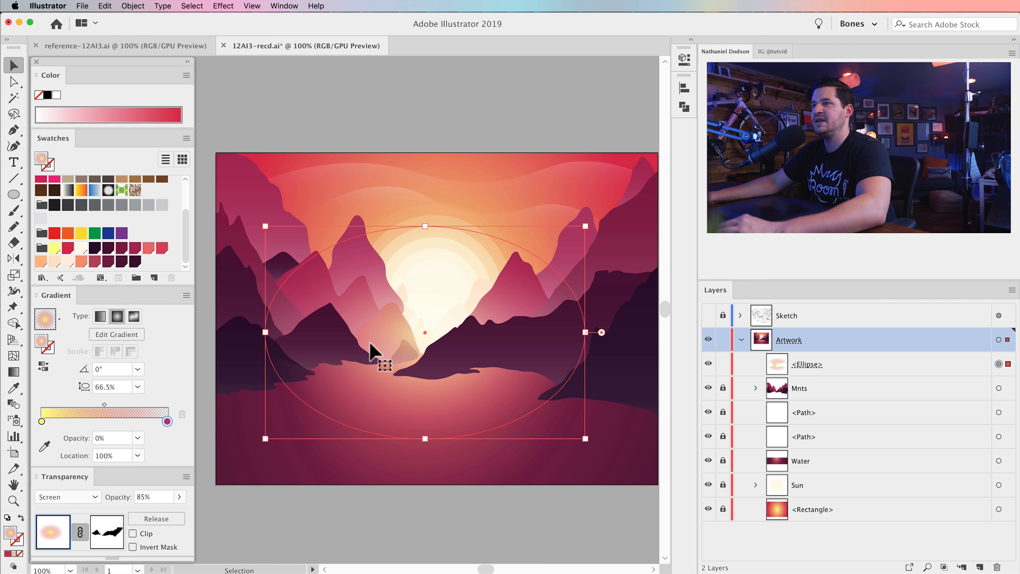
click(466, 518)
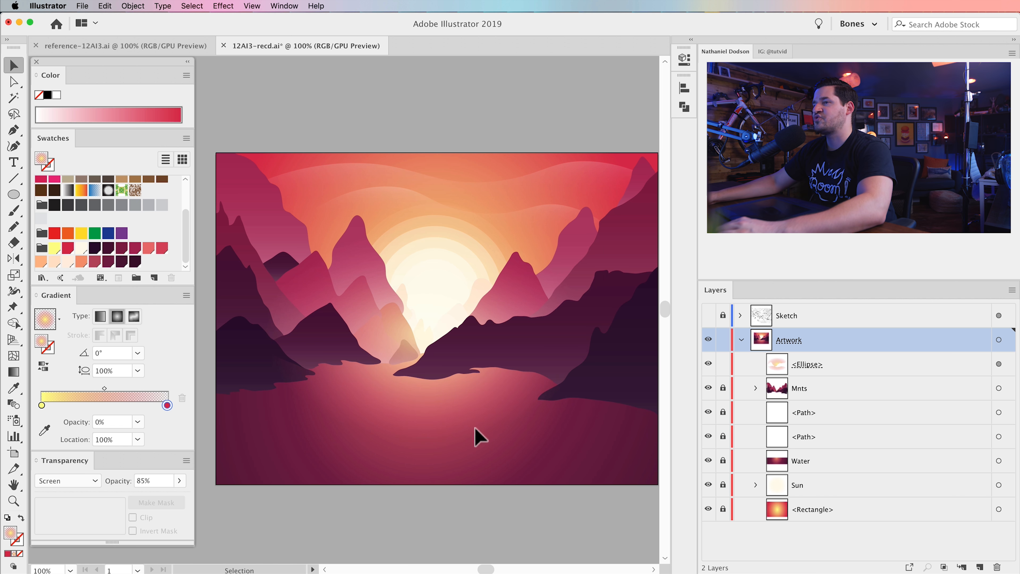
Step: Lock the glow ellipse and show the Sketch layer for tracing the boat drawn on the lake
click(725, 365)
click(708, 315)
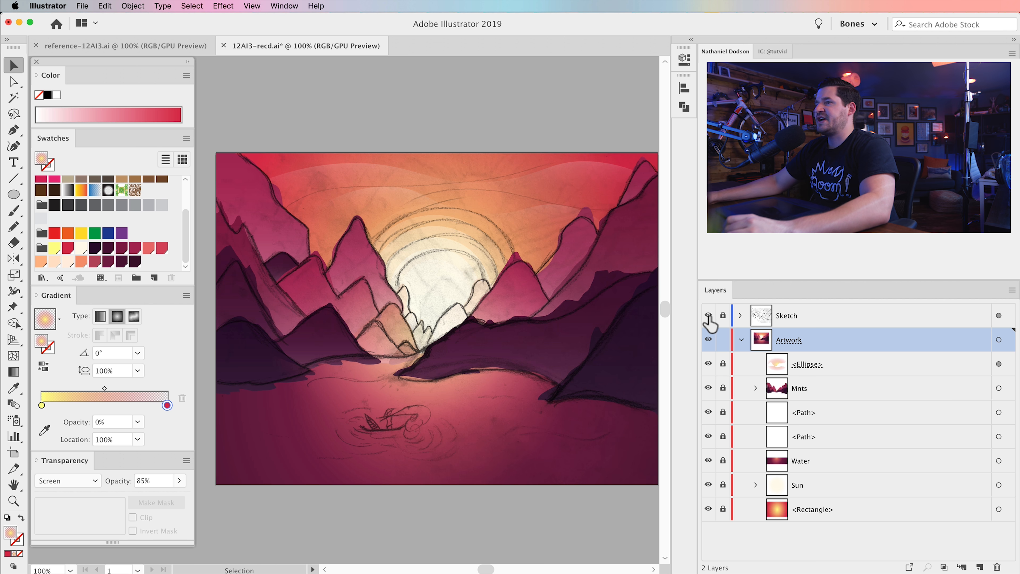
key(z)
click(387, 430)
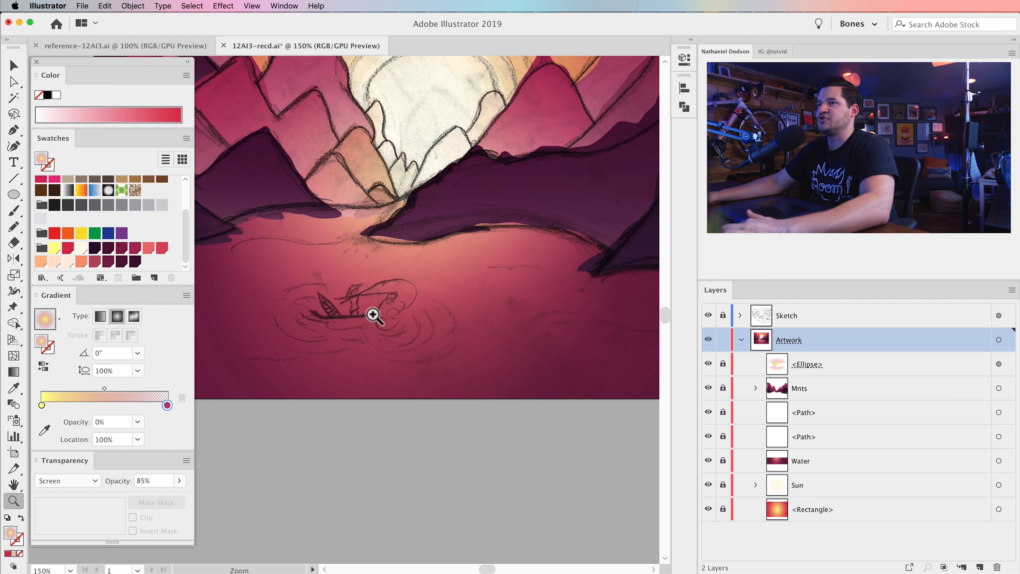
click(377, 319)
click(325, 313)
click(406, 317)
drag(372, 270, 509, 335)
drag(453, 369, 429, 357)
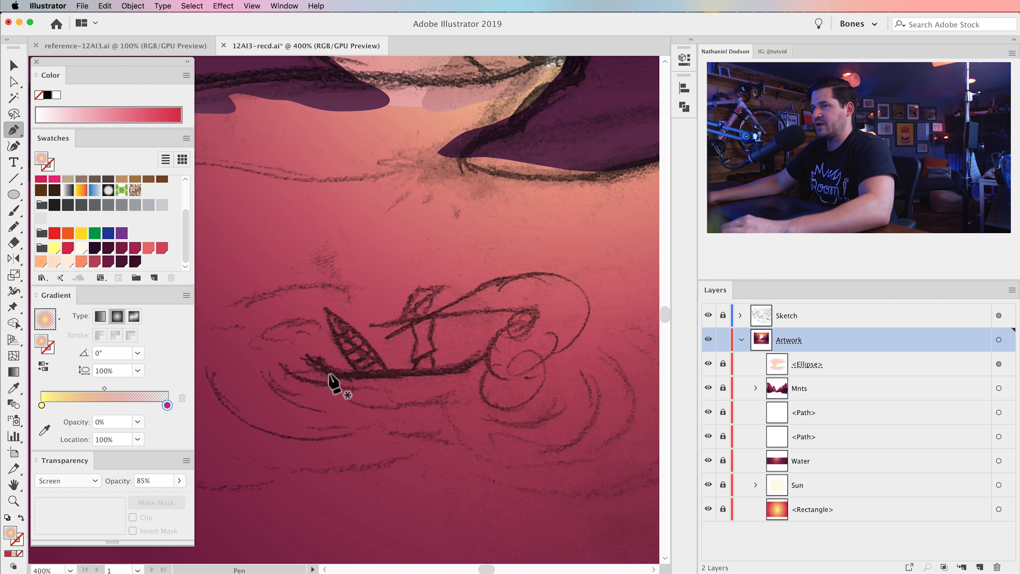
Step: Trace the sketched boat hull freehand with the Pencil tool as a closed shape with a solid red fill
click(351, 382)
drag(375, 342, 364, 388)
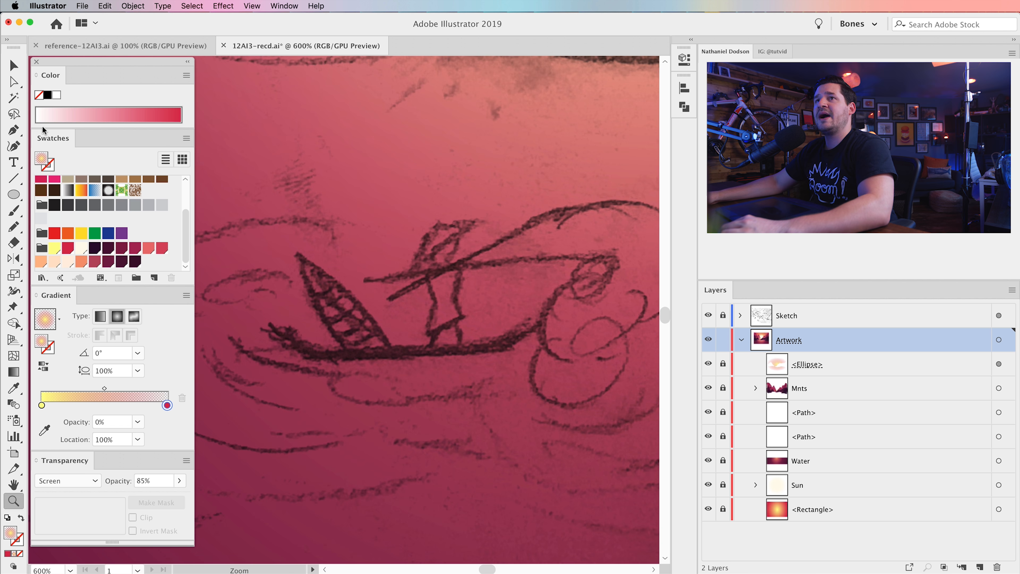
click(13, 134)
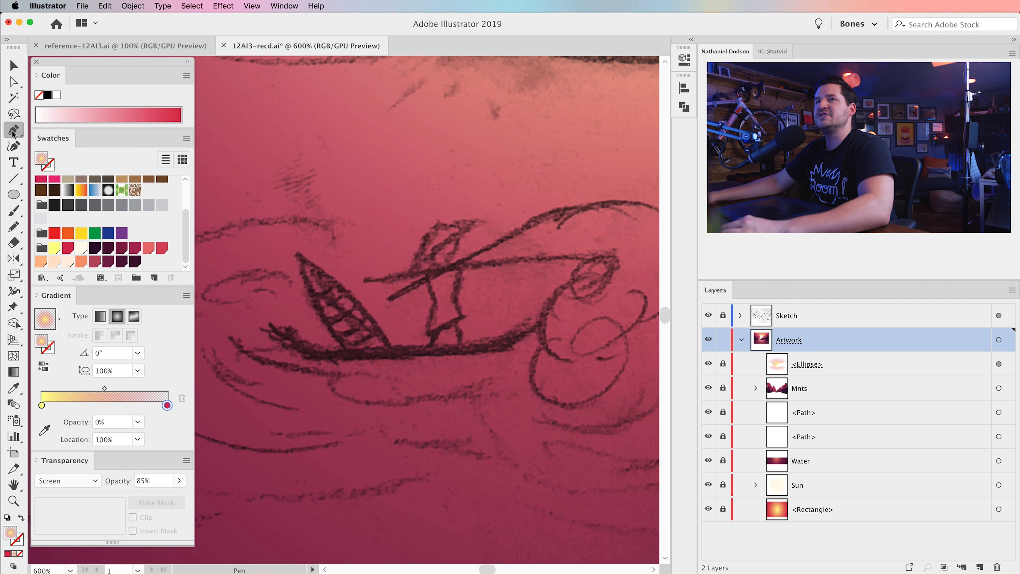
click(13, 228)
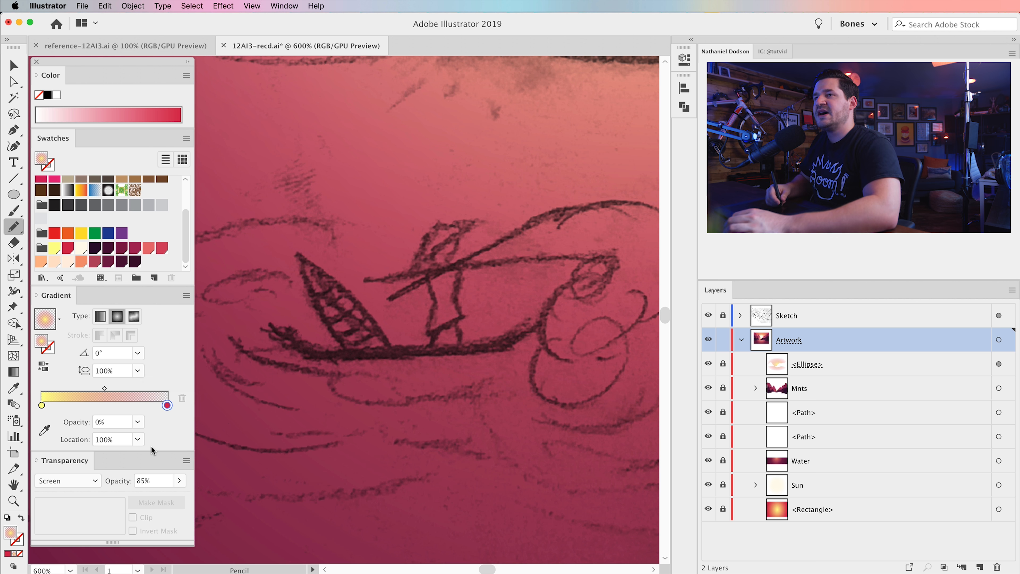
click(8, 554)
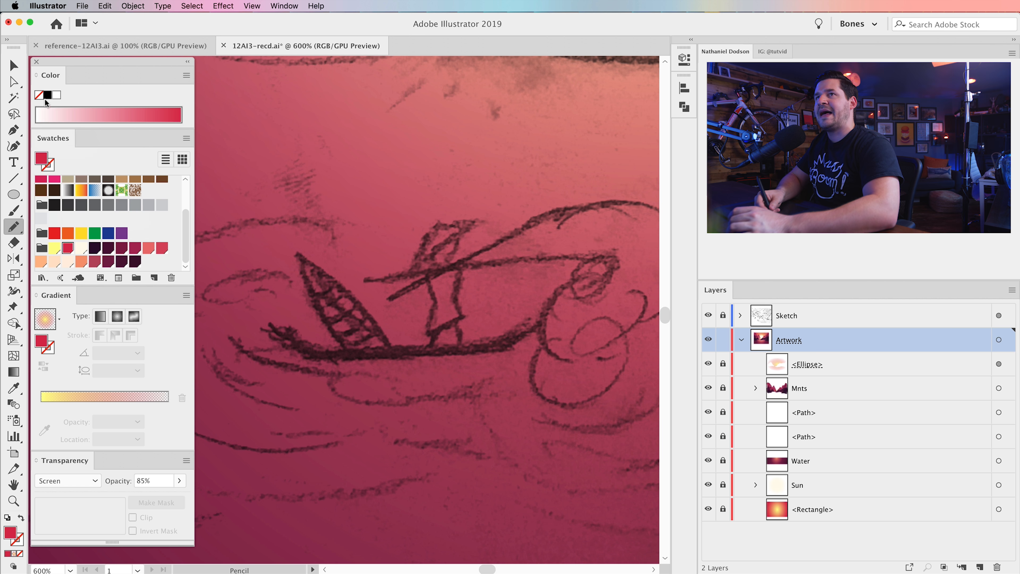
click(48, 95)
drag(46, 121, 38, 121)
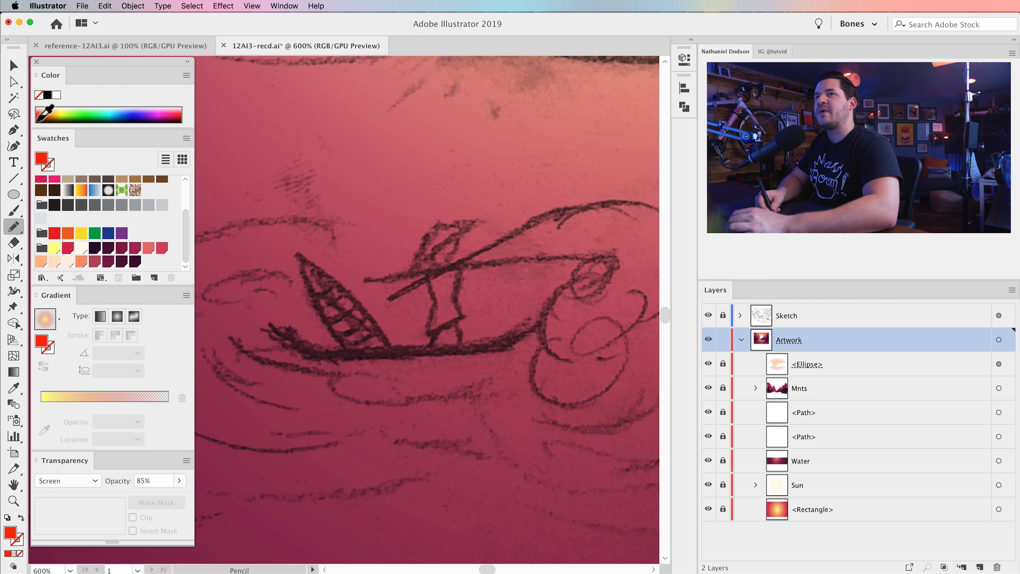
mouse_move(263, 323)
mouse_down()
mouse_move(313, 365)
mouse_move(496, 359)
mouse_move(540, 335)
mouse_move(484, 350)
mouse_move(358, 356)
mouse_move(274, 337)
mouse_up()
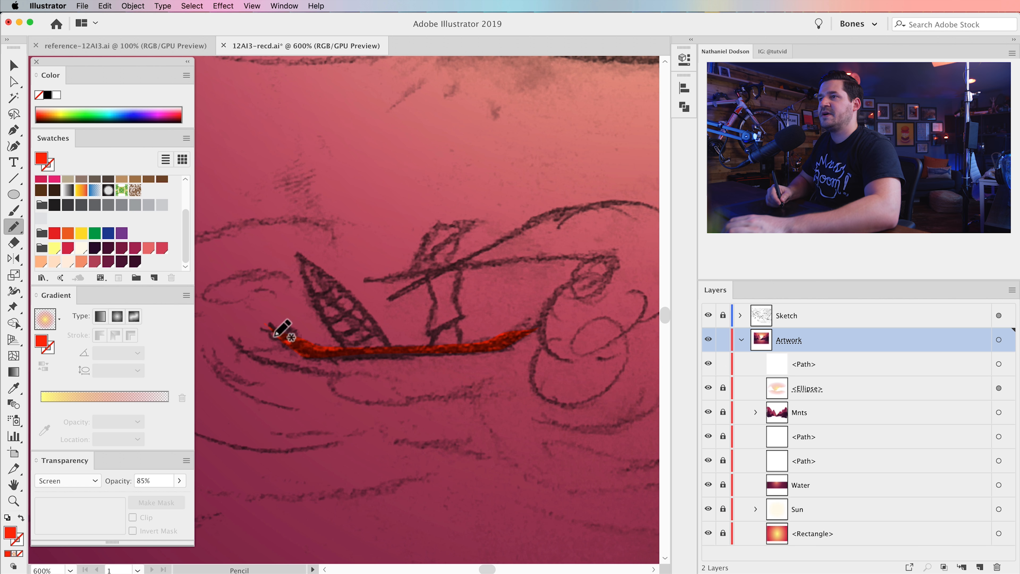
Step: Select the traced hull, change its fill to green so it stands out from the background, and deselect it
key(v)
click(352, 356)
drag(353, 350, 354, 354)
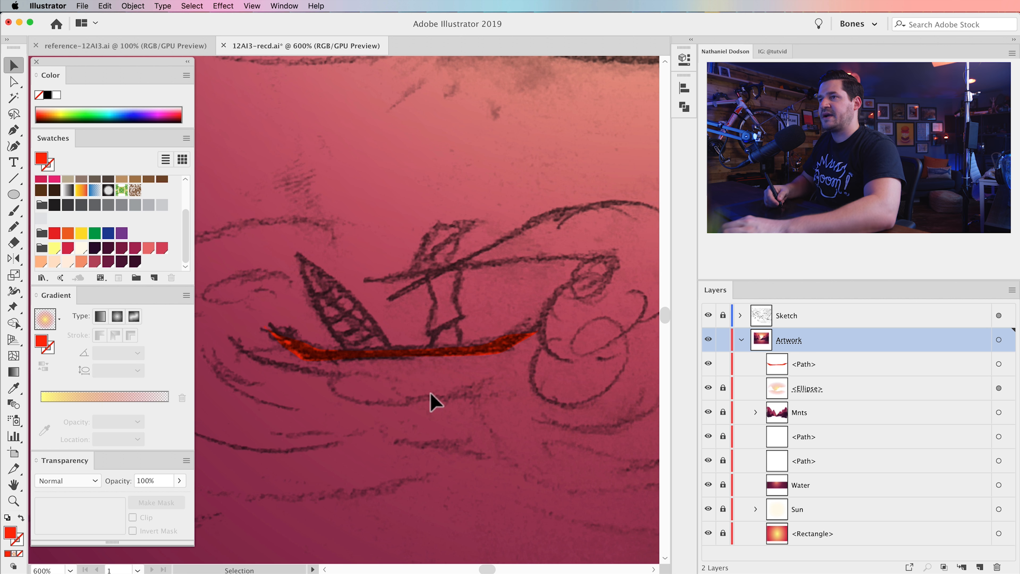
click(318, 358)
click(98, 236)
click(392, 412)
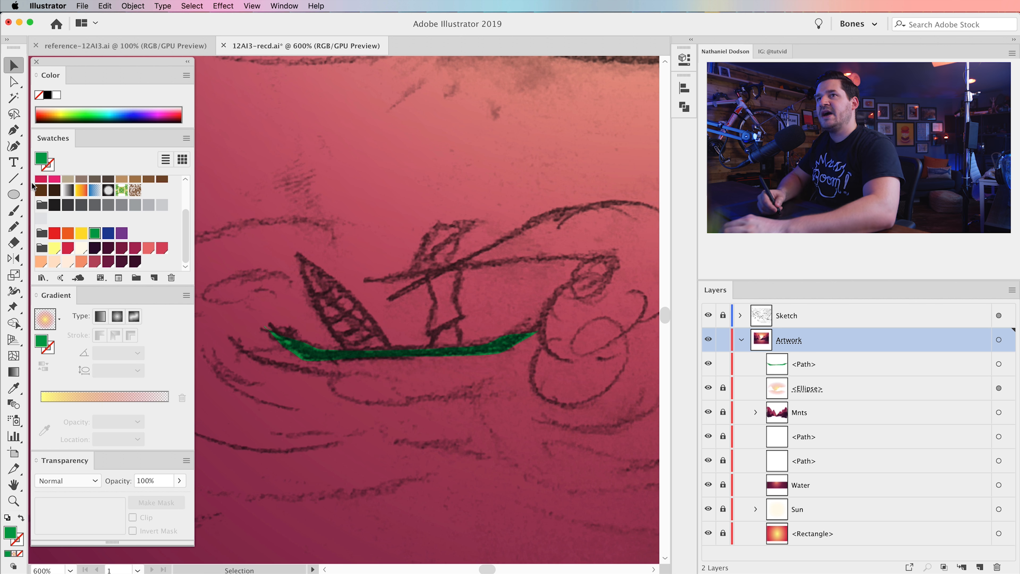
Step: Trace the figure standing in the boat, including the pointed hat and legs, with the Pencil tool in green
click(16, 227)
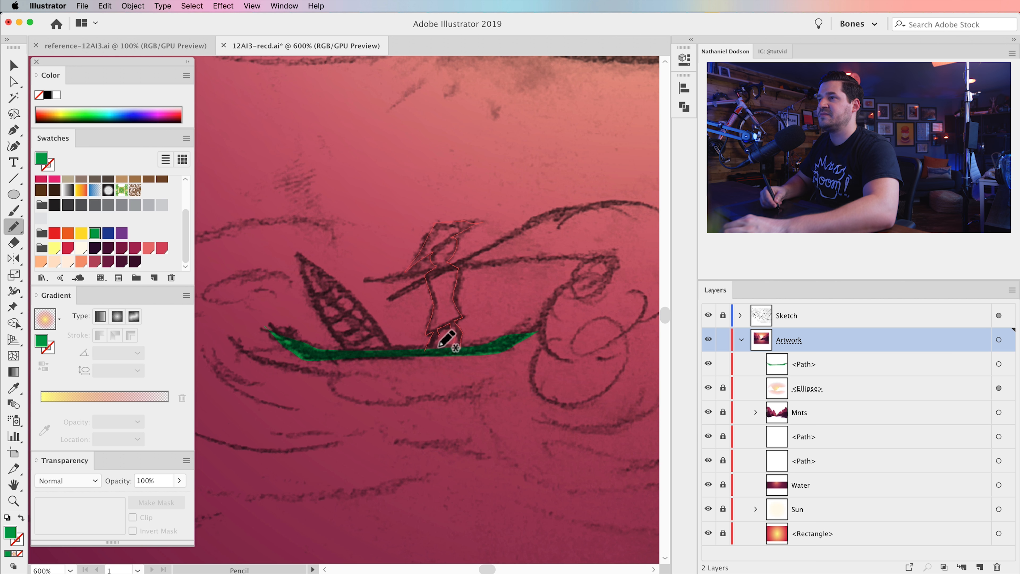
drag(427, 358, 429, 355)
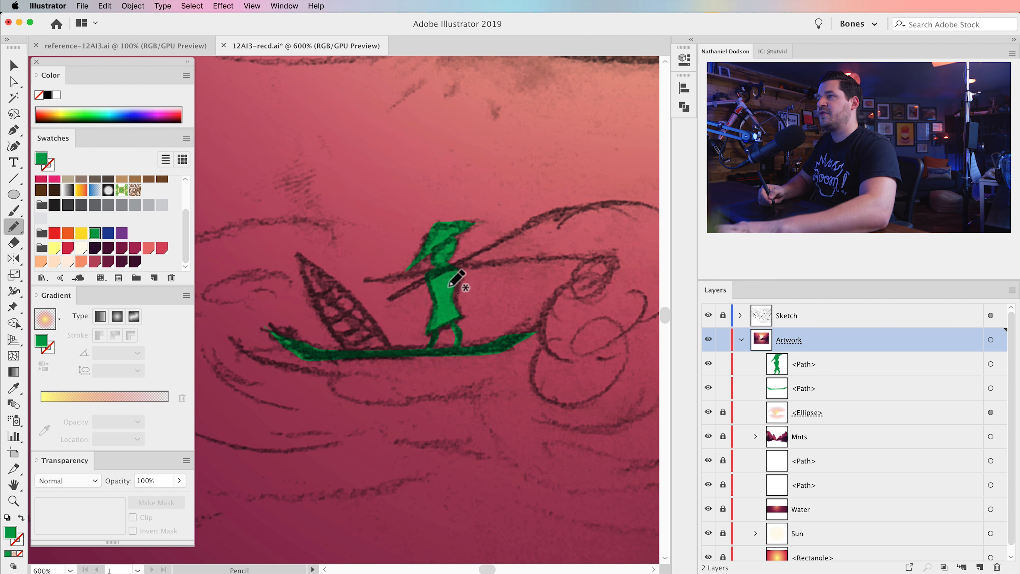
mouse_move(551, 318)
mouse_down()
mouse_move(498, 311)
mouse_move(519, 308)
mouse_up()
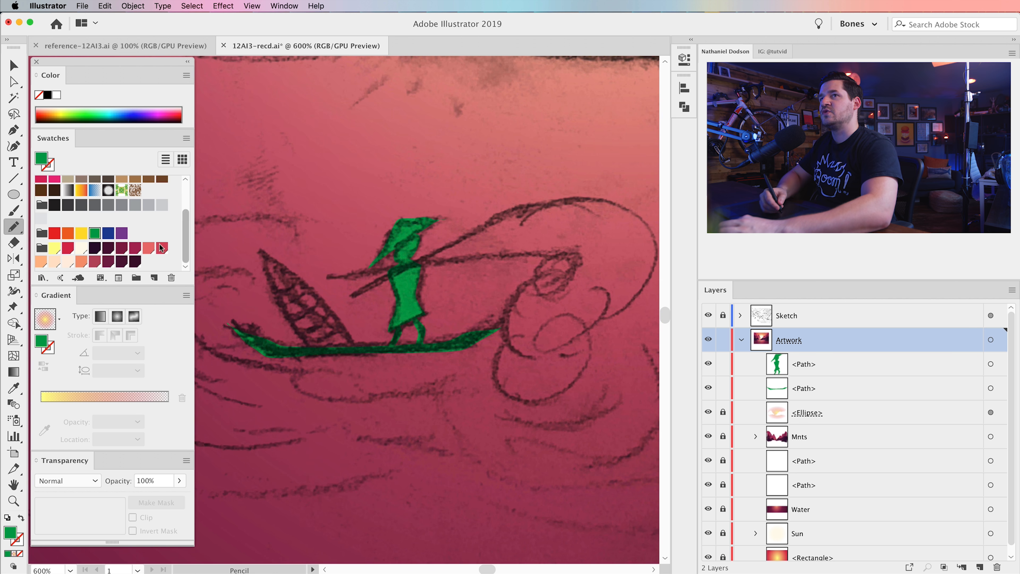
click(16, 132)
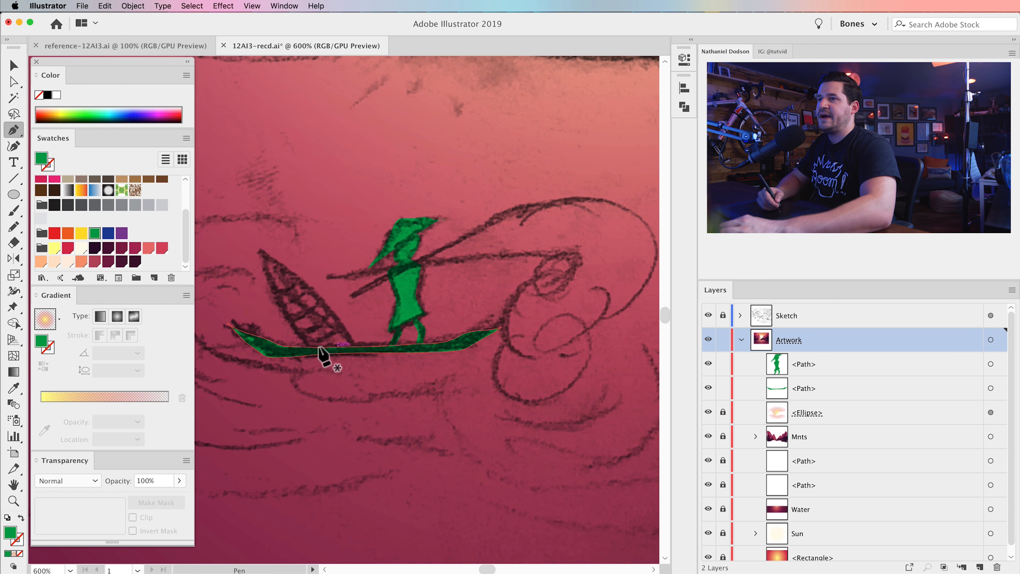
click(310, 349)
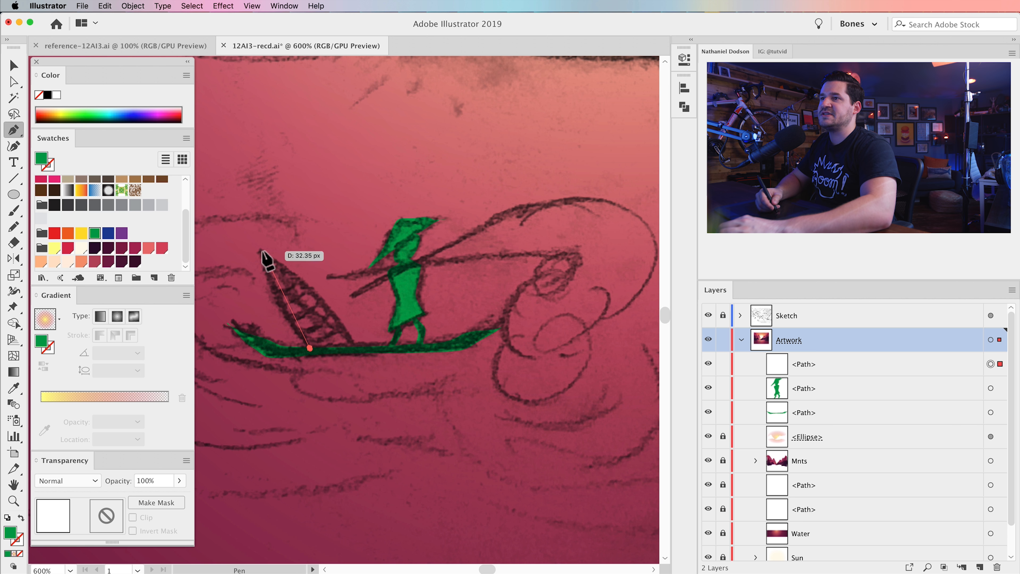
key(super+z)
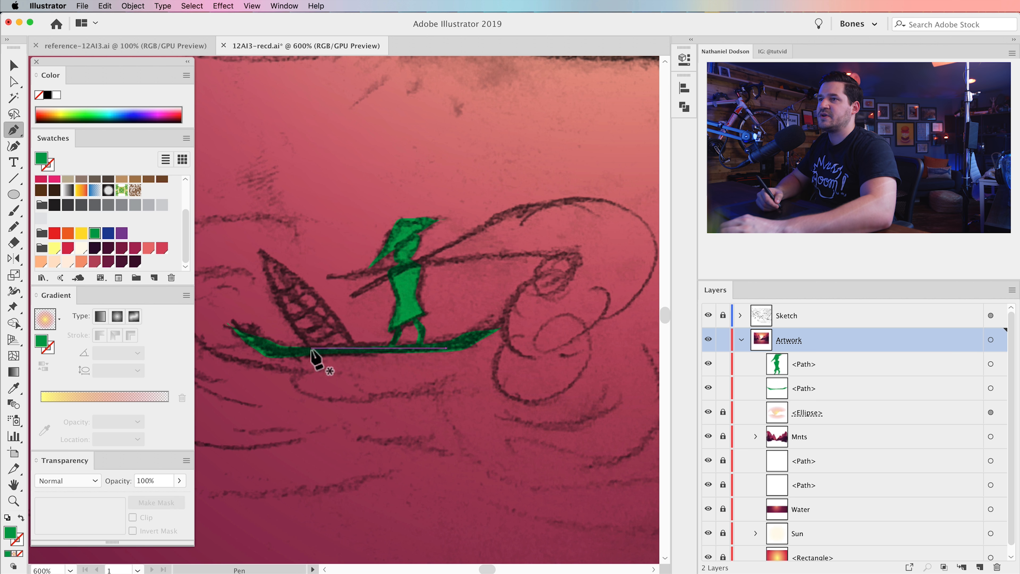
Step: Draw the curved leaf-shaped sail outline with the Pen tool, open at the hull, and give it a green stroke with no fill
key(z)
click(312, 353)
click(312, 354)
drag(341, 278, 328, 405)
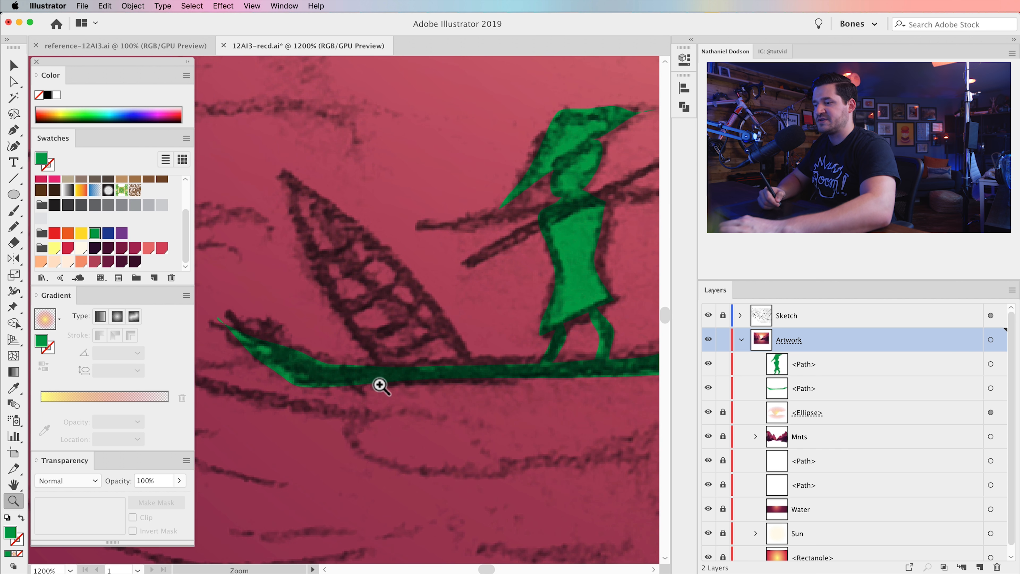
key(p)
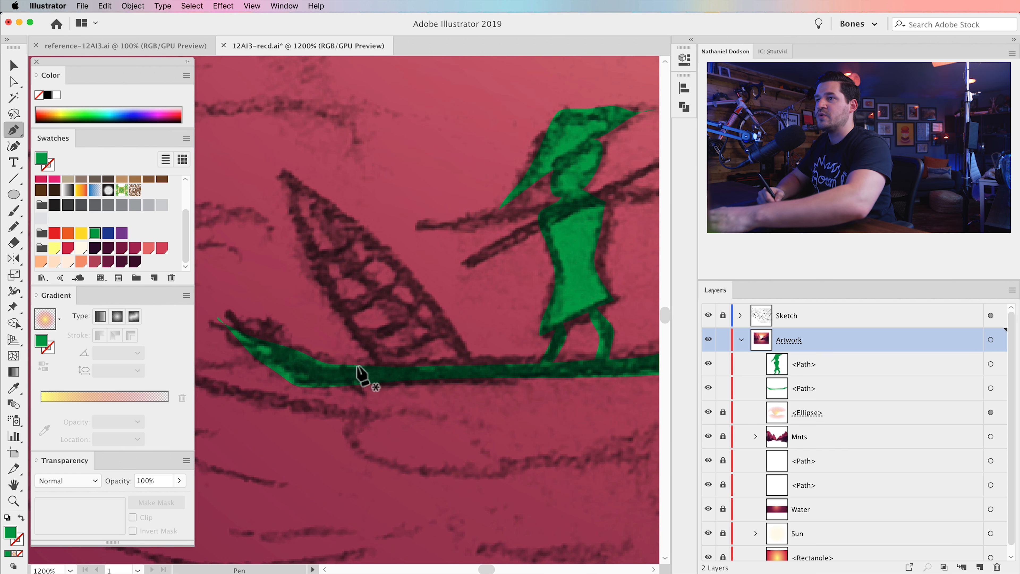
click(388, 374)
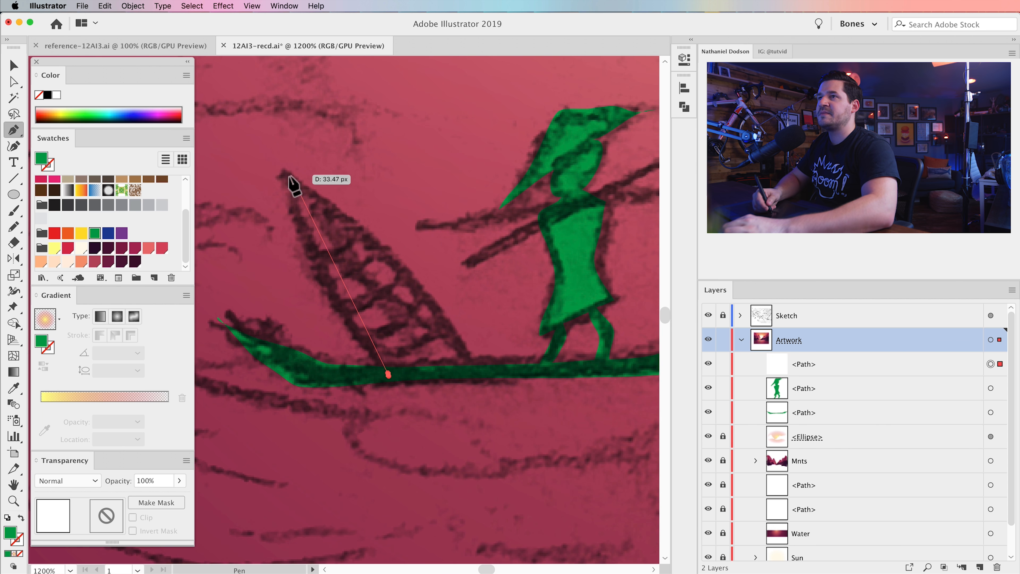
drag(282, 173, 407, 267)
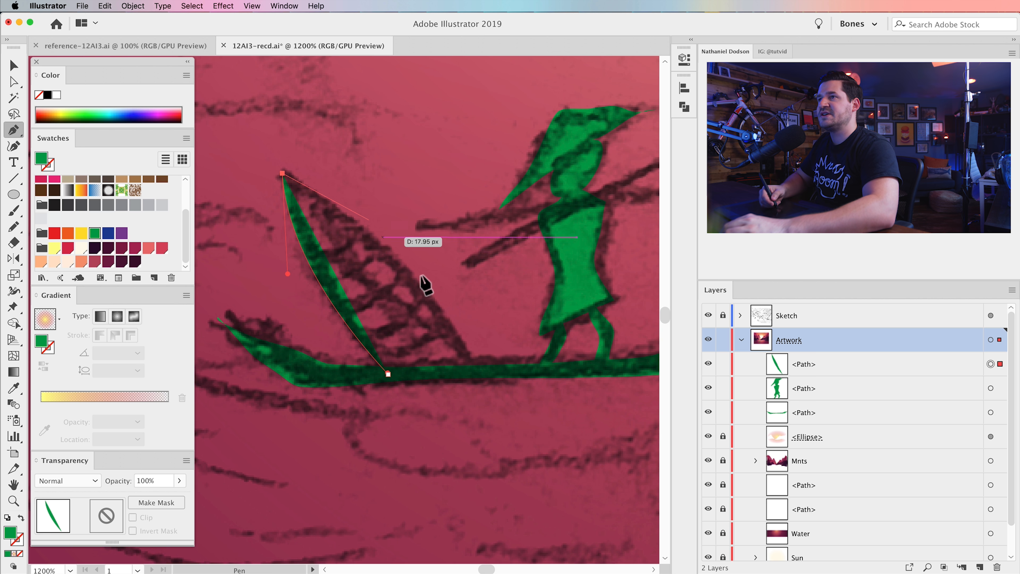
drag(479, 371, 577, 534)
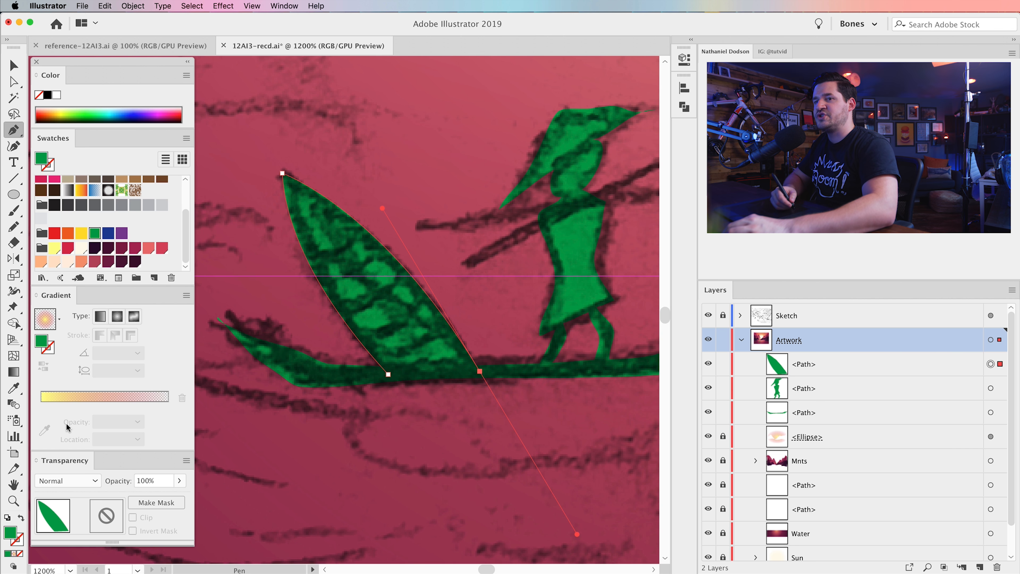
click(22, 518)
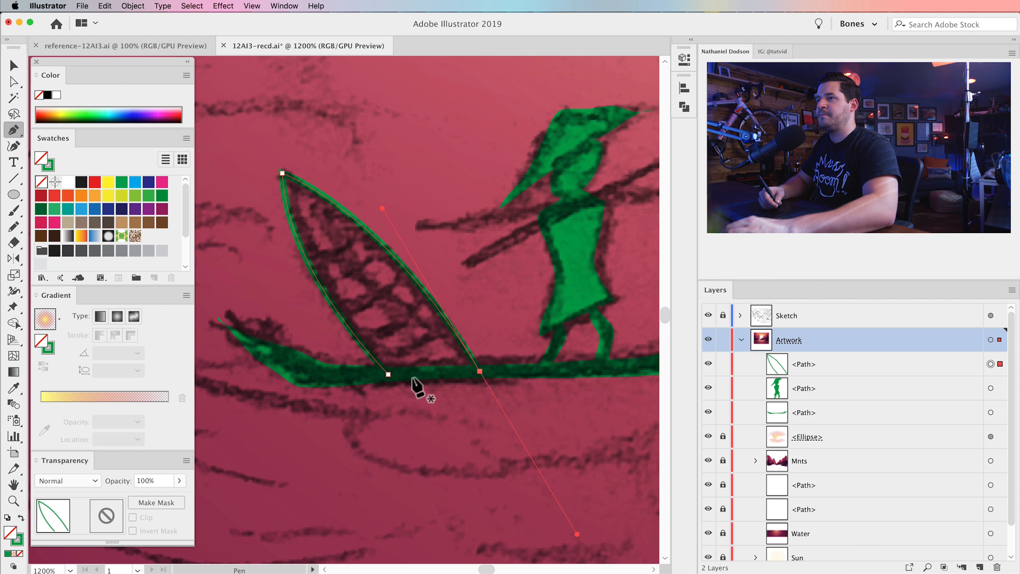
Step: Draw a straight centre spar from the hull up to the sail's tip with the Pen tool
click(425, 375)
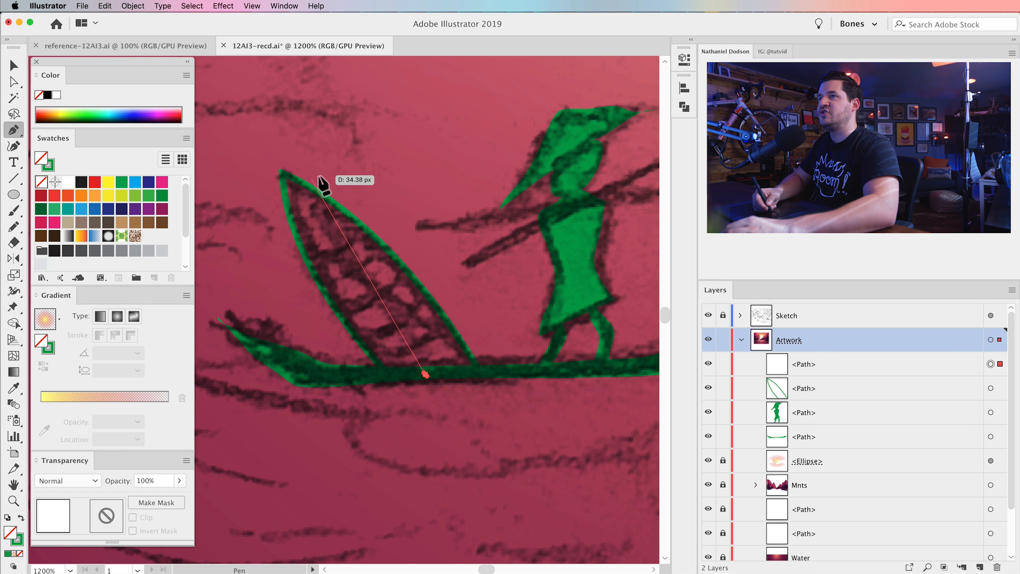
click(282, 173)
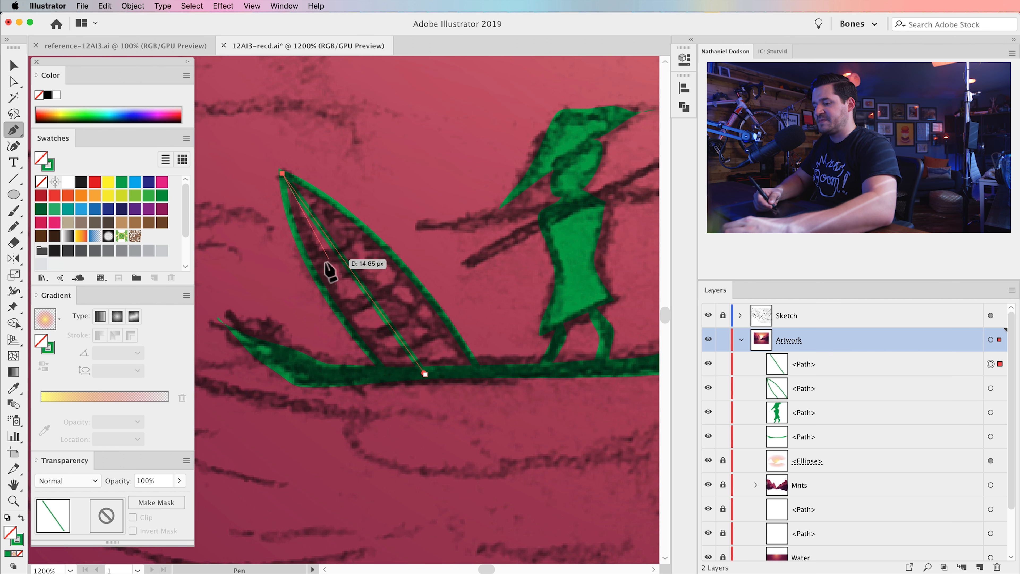
key(v)
key(Return)
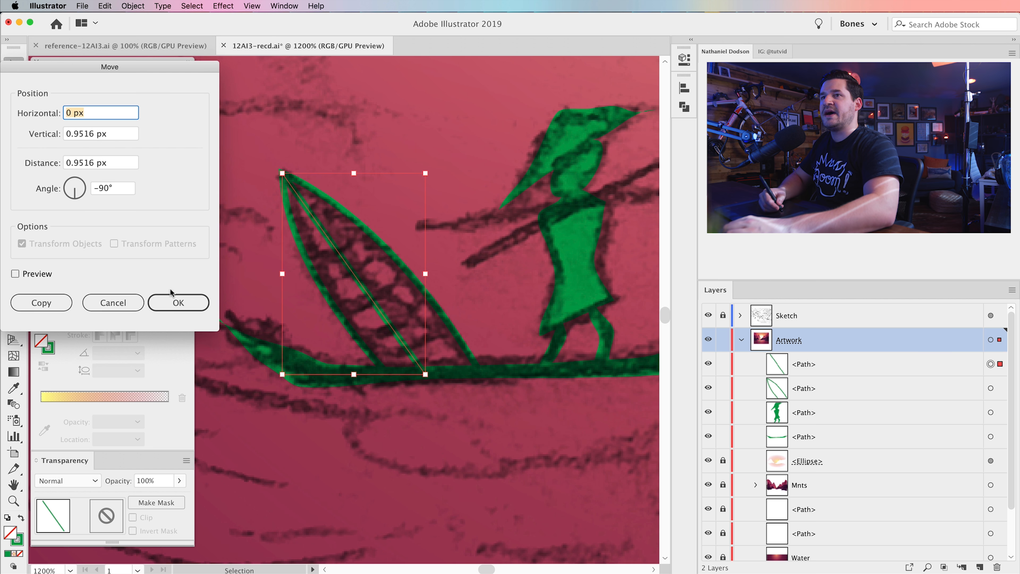
click(113, 302)
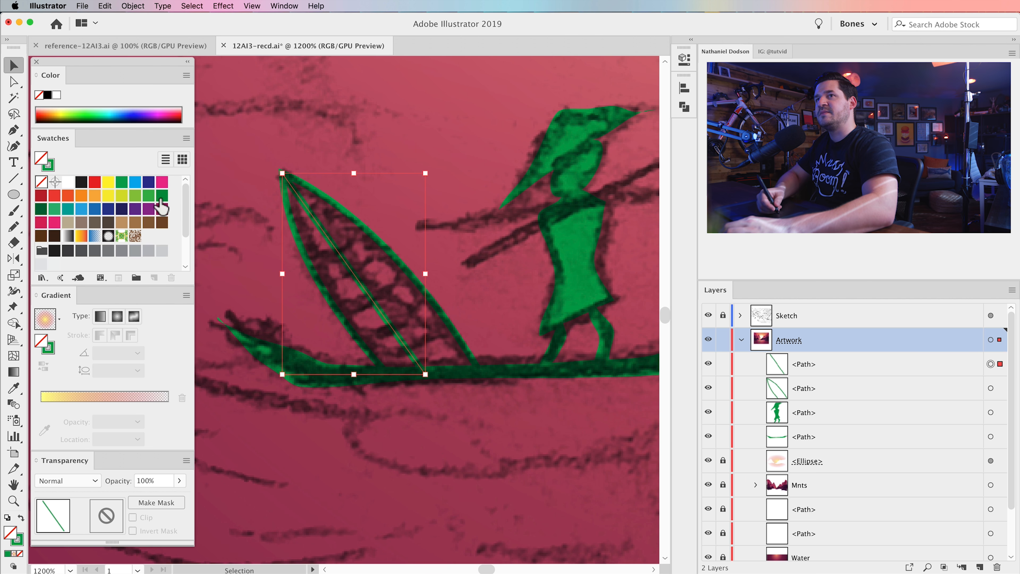
Step: Draw six separate curved cross ribs from edge to edge of the sail with the Pen tool and leave them deselected
click(13, 130)
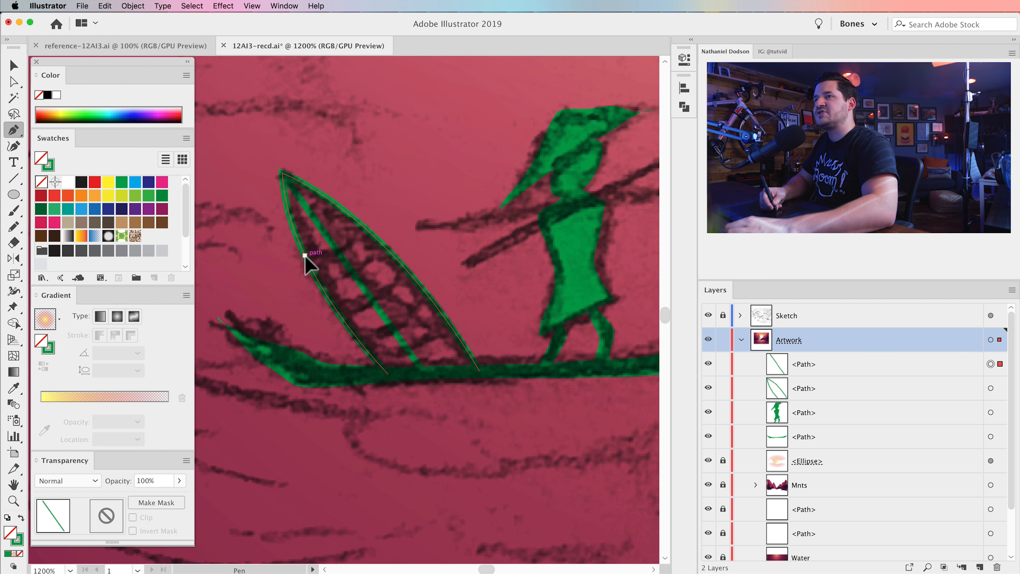
drag(357, 221, 354, 201)
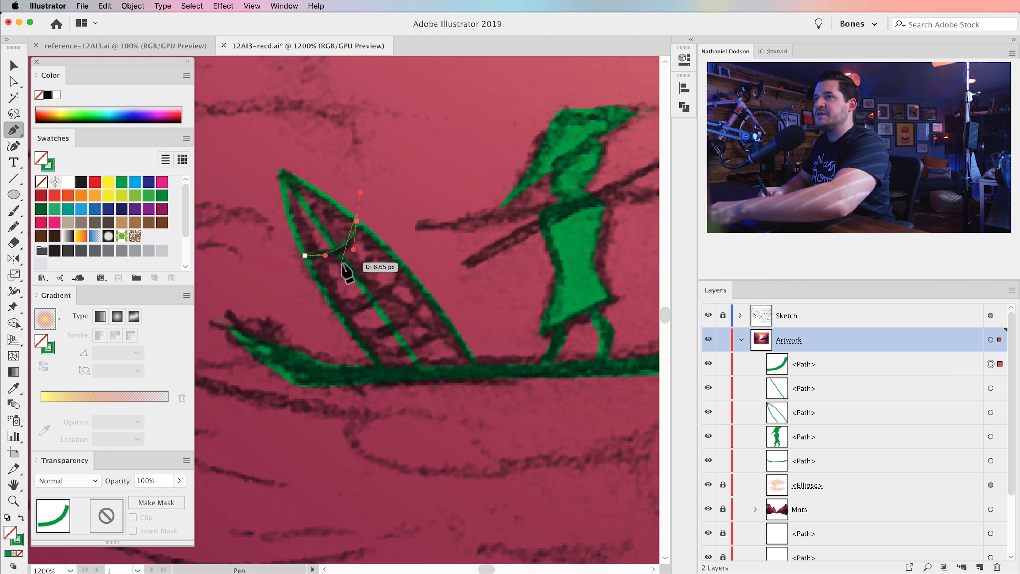
click(318, 281)
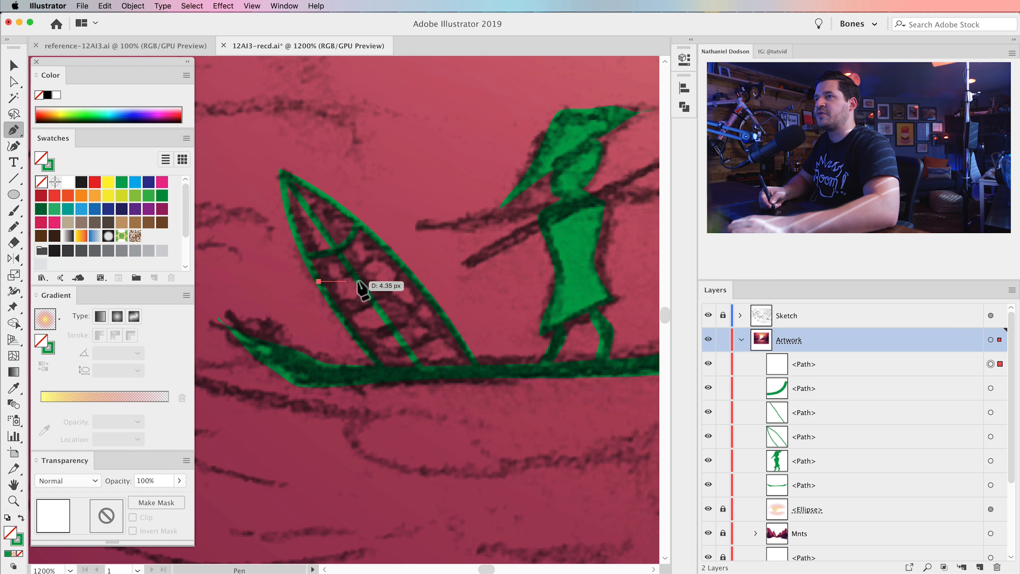
drag(379, 241, 393, 202)
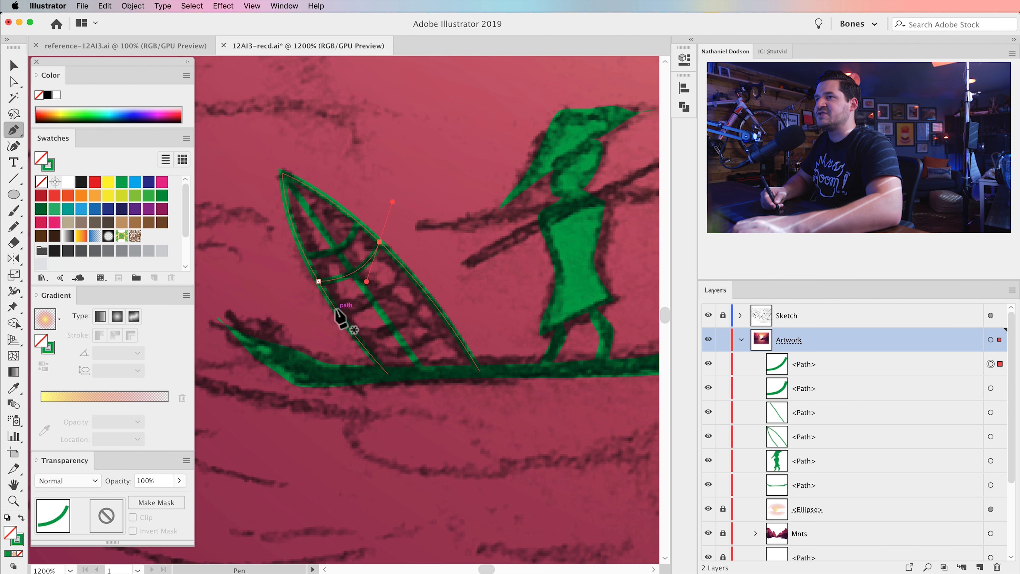
drag(334, 306, 362, 304)
drag(399, 262, 409, 234)
drag(370, 353, 397, 353)
drag(445, 320, 457, 290)
key(Escape)
drag(461, 342, 450, 357)
drag(399, 375, 364, 375)
key(Escape)
key(v)
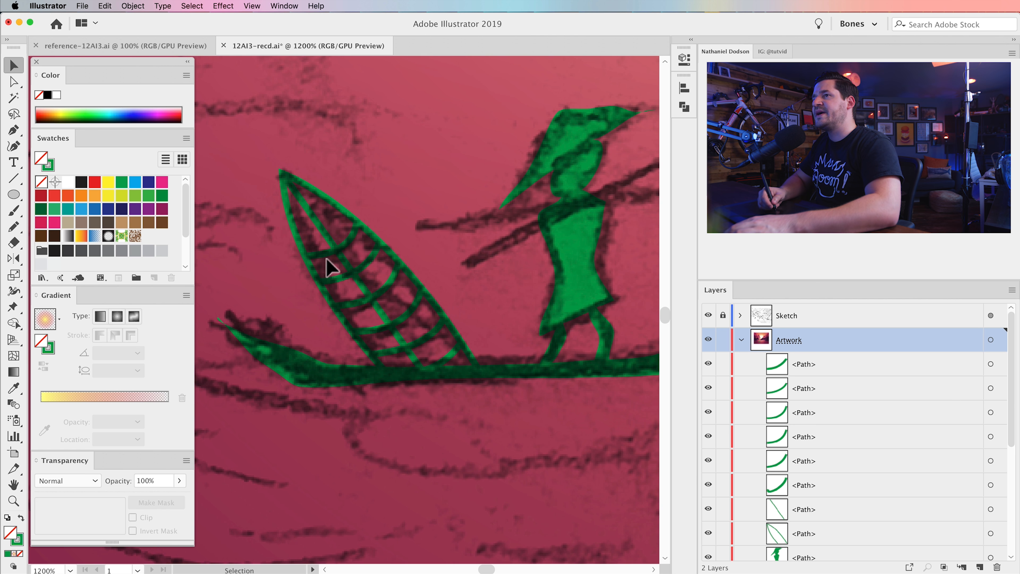
Step: Examine the sketched pole and looping lines beside the standing figure and at the boat's far end
key(super+minus)
key(super+minus)
key(super+minus)
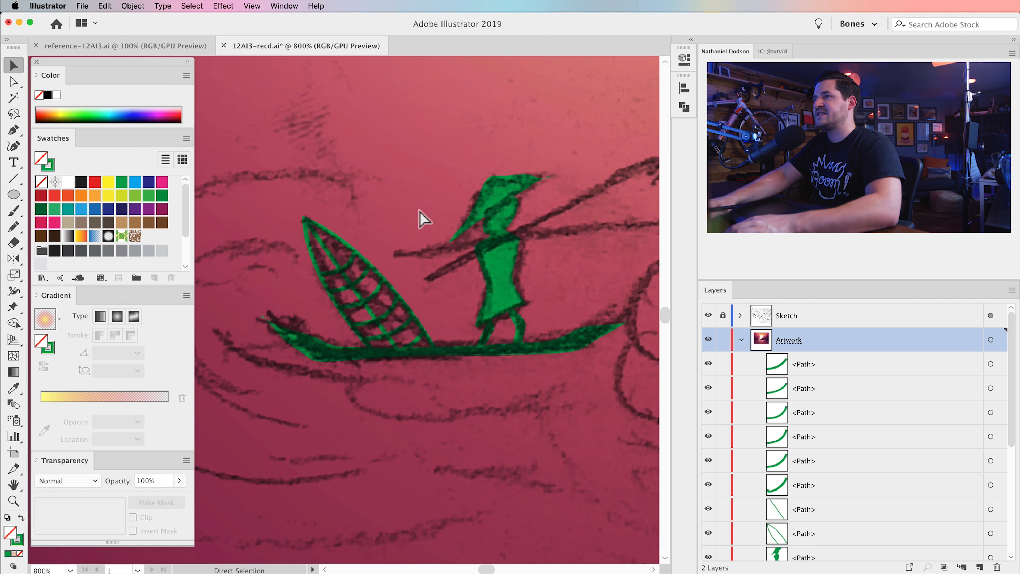
drag(430, 322, 442, 360)
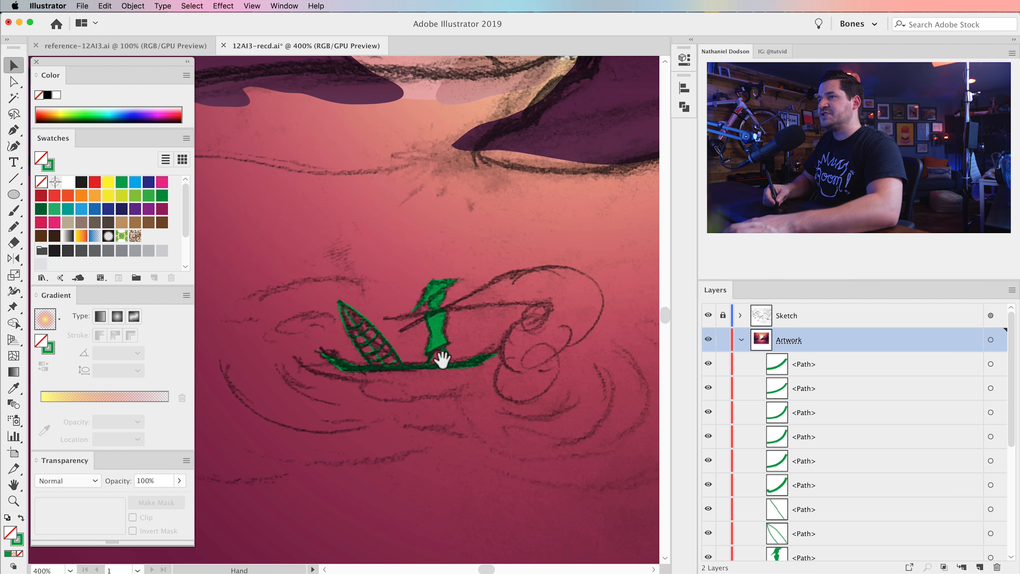
key(z)
double_click(443, 322)
drag(421, 308, 521, 349)
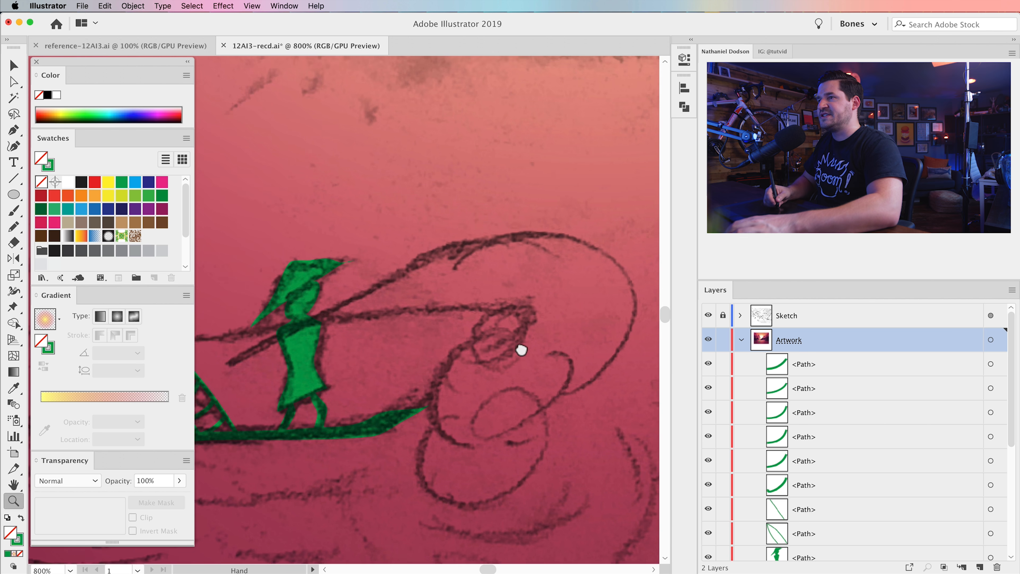
click(418, 326)
drag(425, 335, 490, 345)
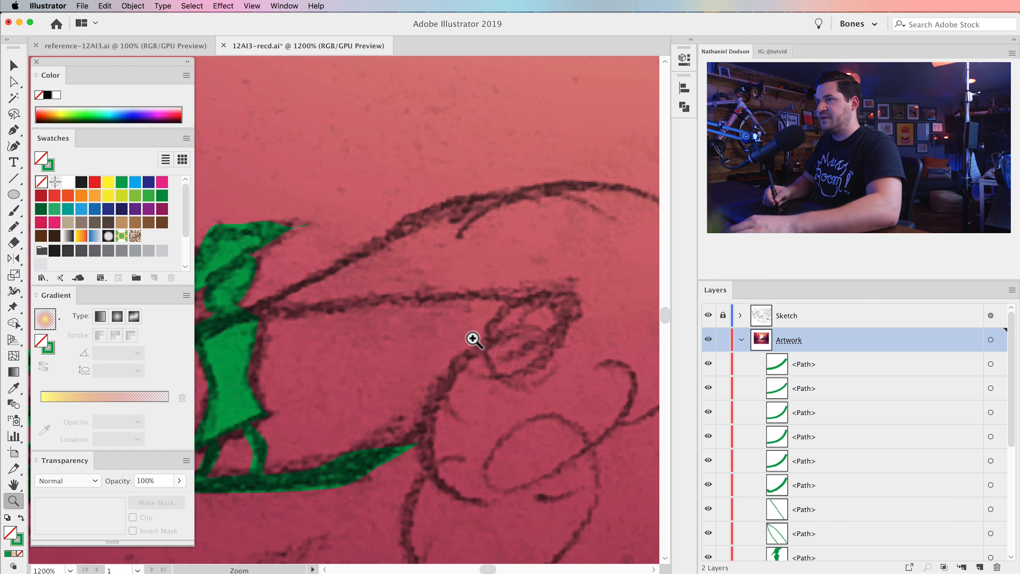
alt+click(428, 266)
alt+click(429, 265)
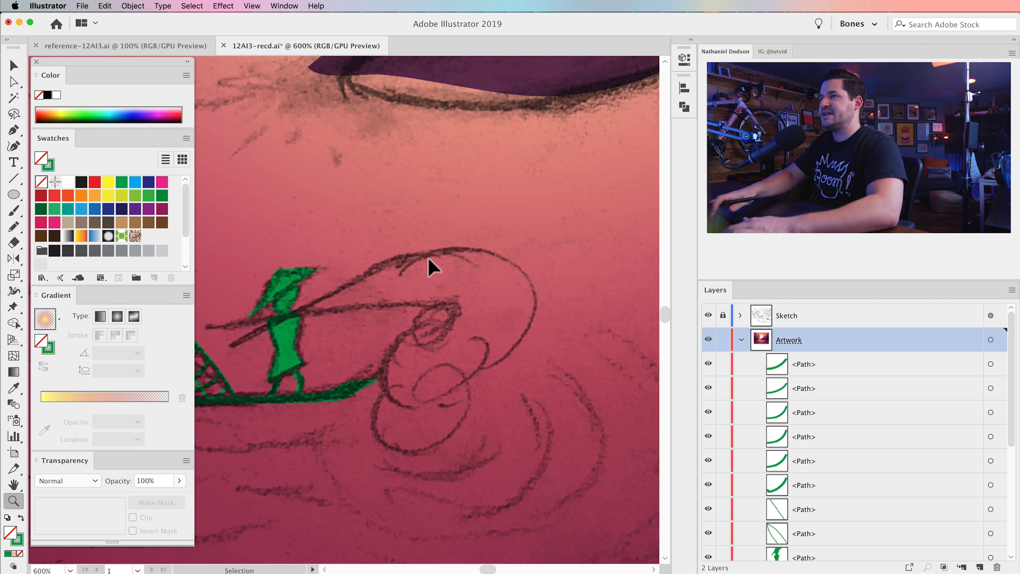
drag(361, 345, 419, 348)
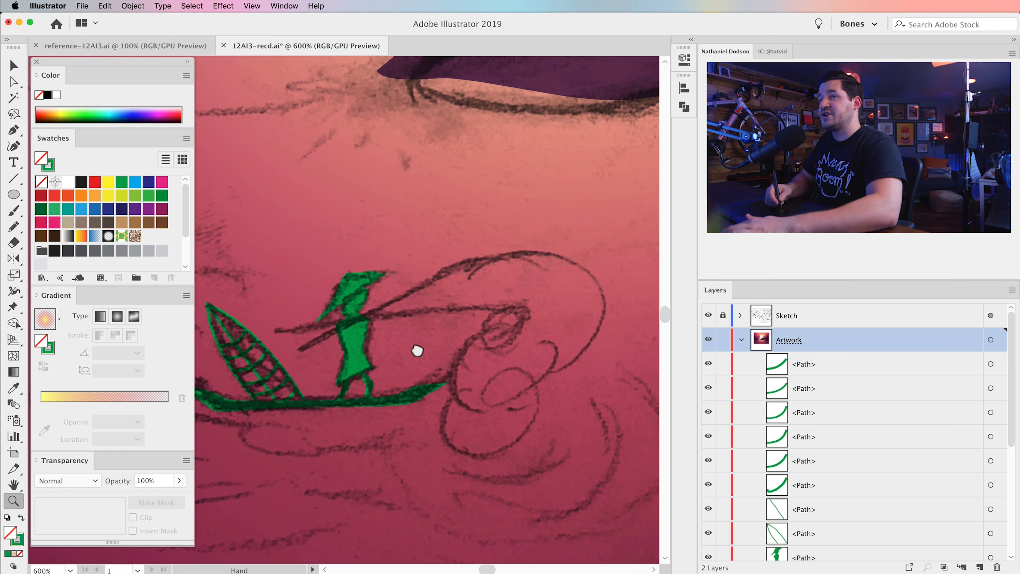
Step: Draw a pole line from beside the figure with the Pen tool, extending it into a wide curve and small first loop
click(13, 130)
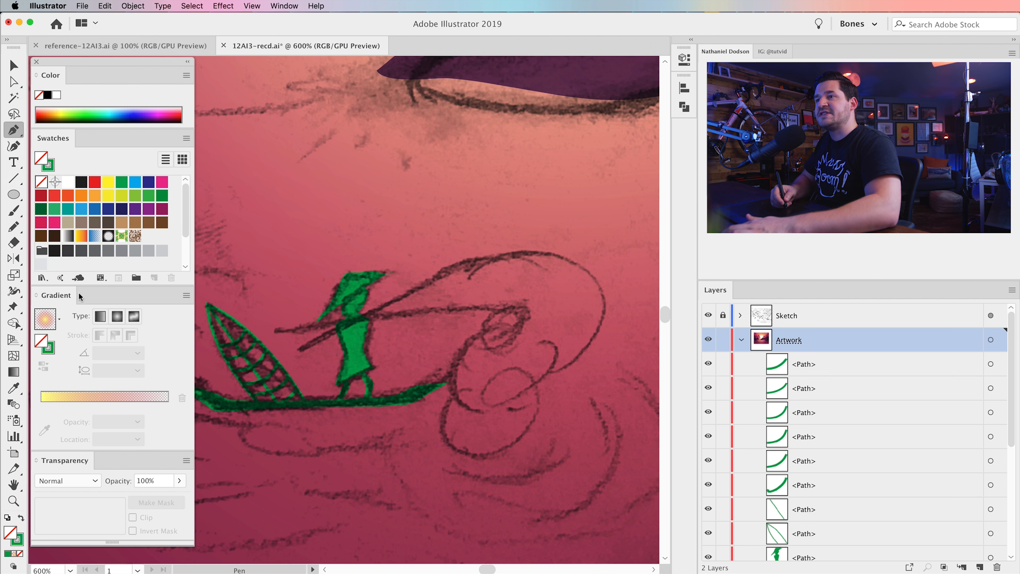
click(297, 349)
click(473, 260)
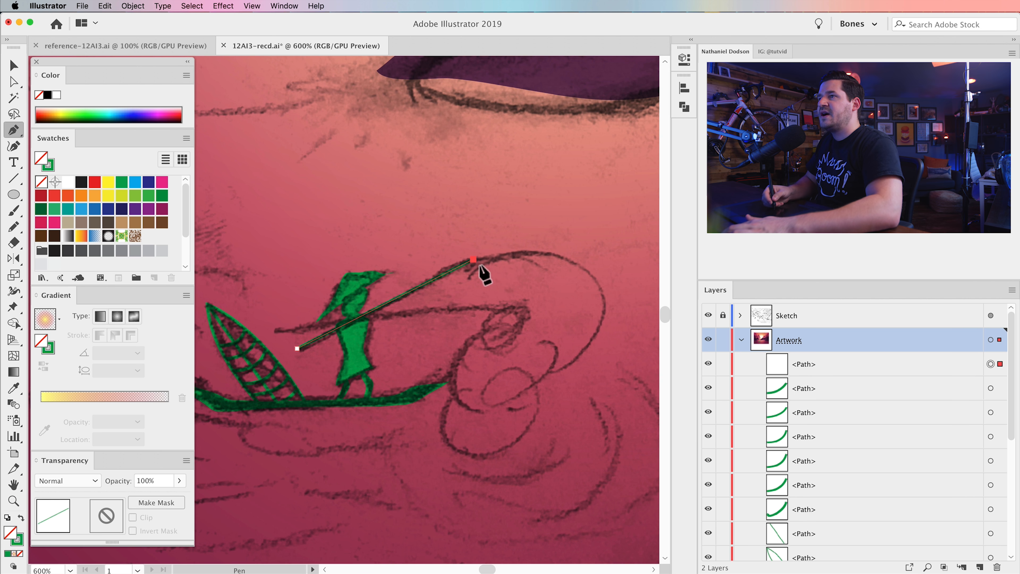
drag(598, 289, 602, 296)
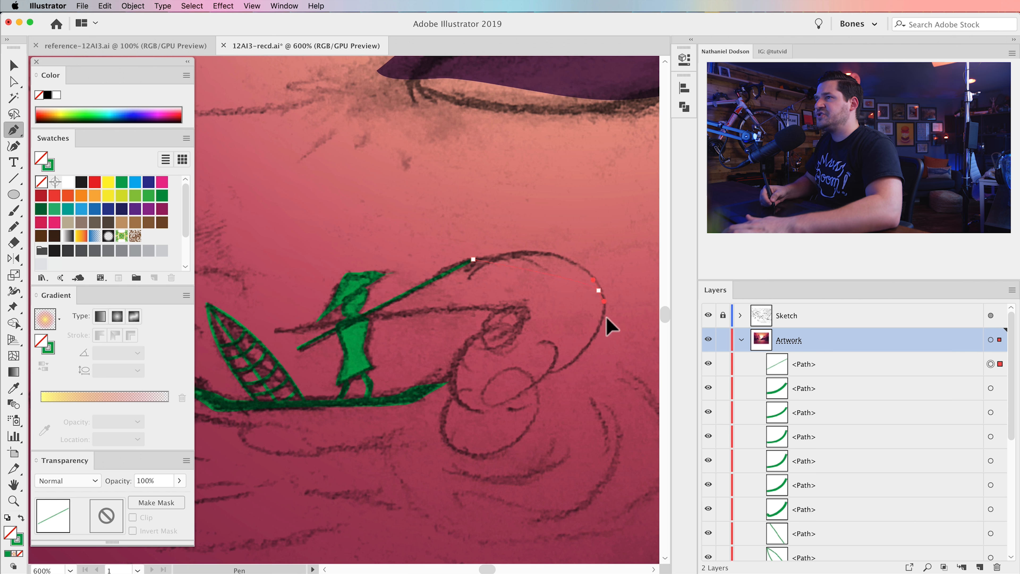
drag(603, 360, 600, 360)
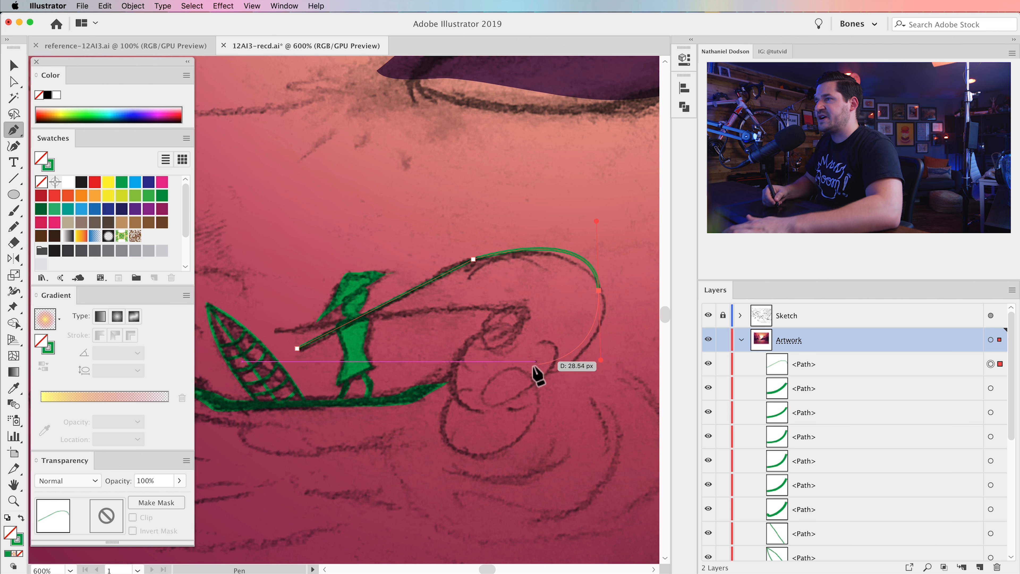
drag(536, 372, 522, 374)
drag(542, 329, 577, 332)
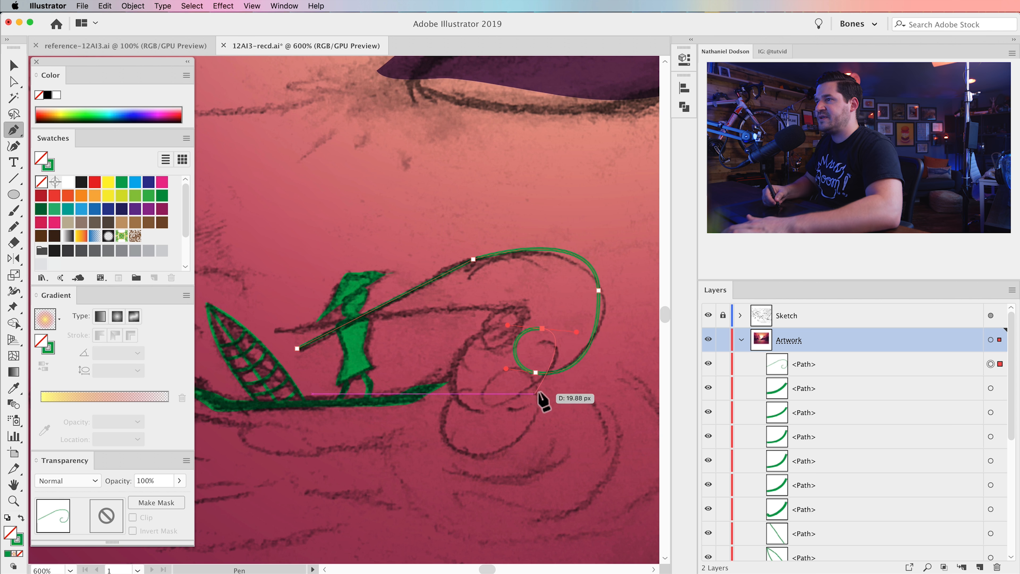
Step: Continue the Pen path with overlapping loops beside the far end of the boat, following the sketched coils
drag(523, 393, 485, 361)
drag(535, 424, 513, 448)
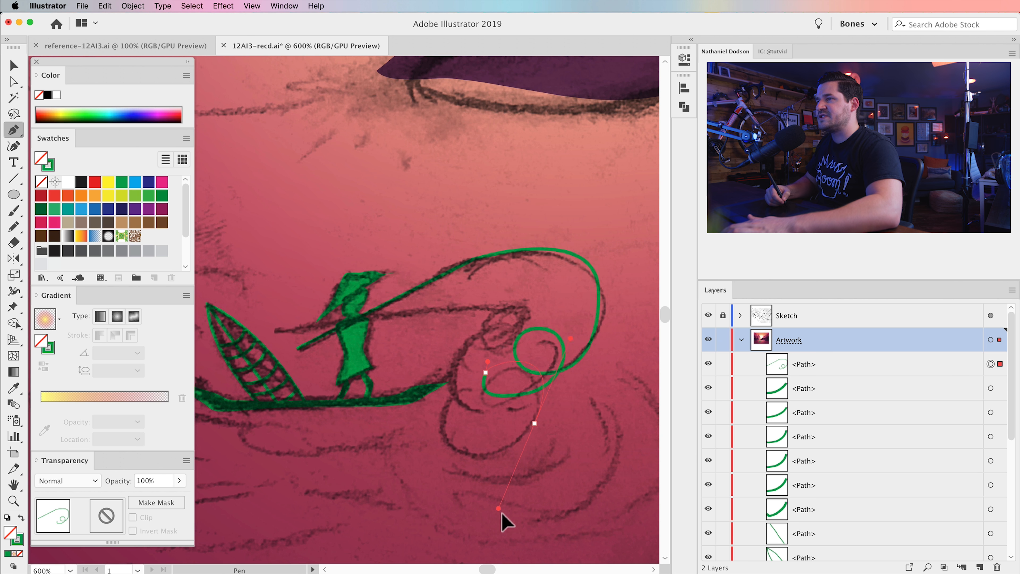
drag(516, 528, 516, 528)
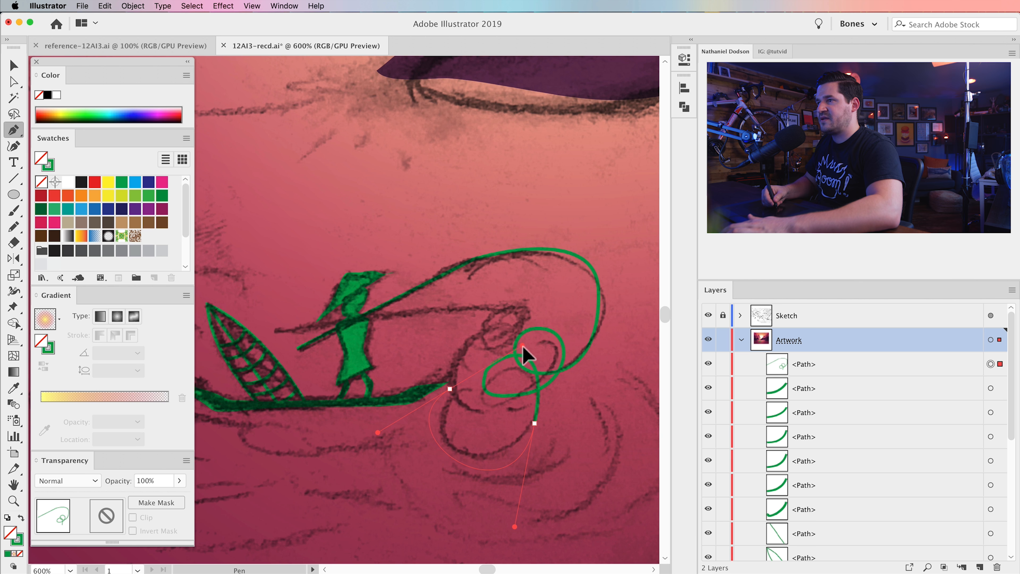
drag(522, 349, 521, 349)
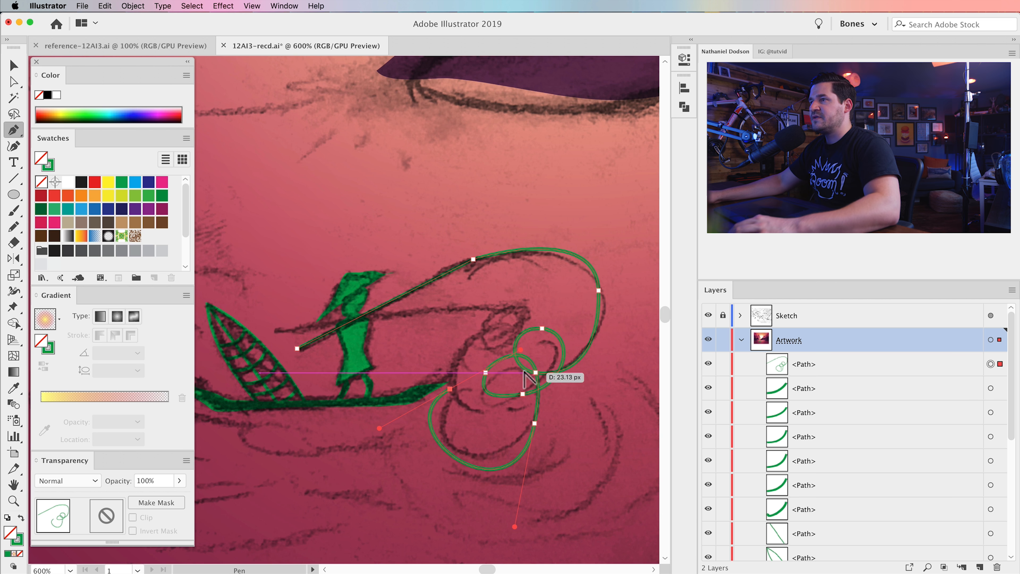
drag(522, 350, 478, 373)
drag(501, 433, 501, 433)
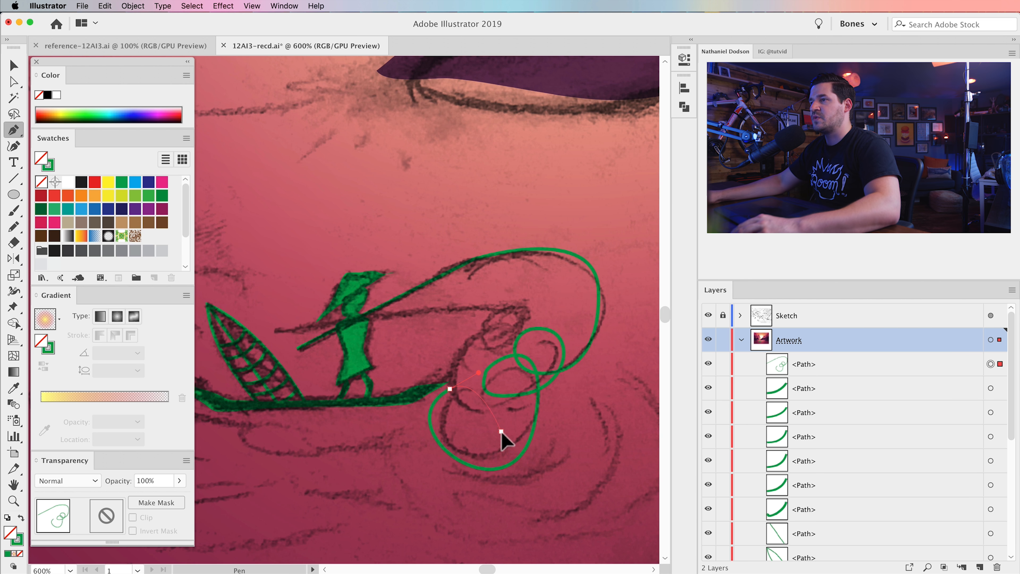
drag(449, 455, 464, 473)
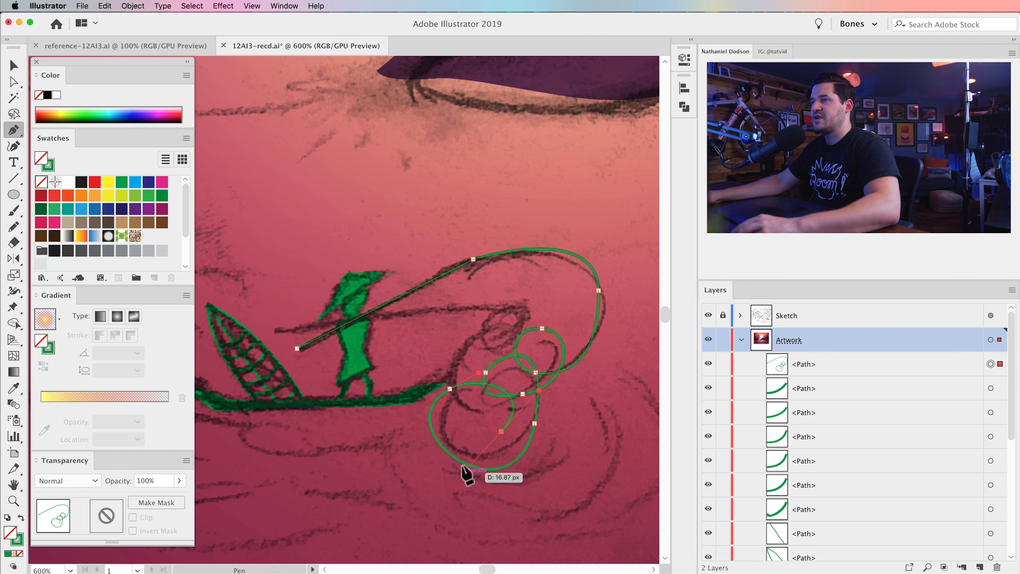
Step: Finish the looping path by curving it back into the second straight line past the figure, leaving it open and deselected
drag(465, 338, 483, 309)
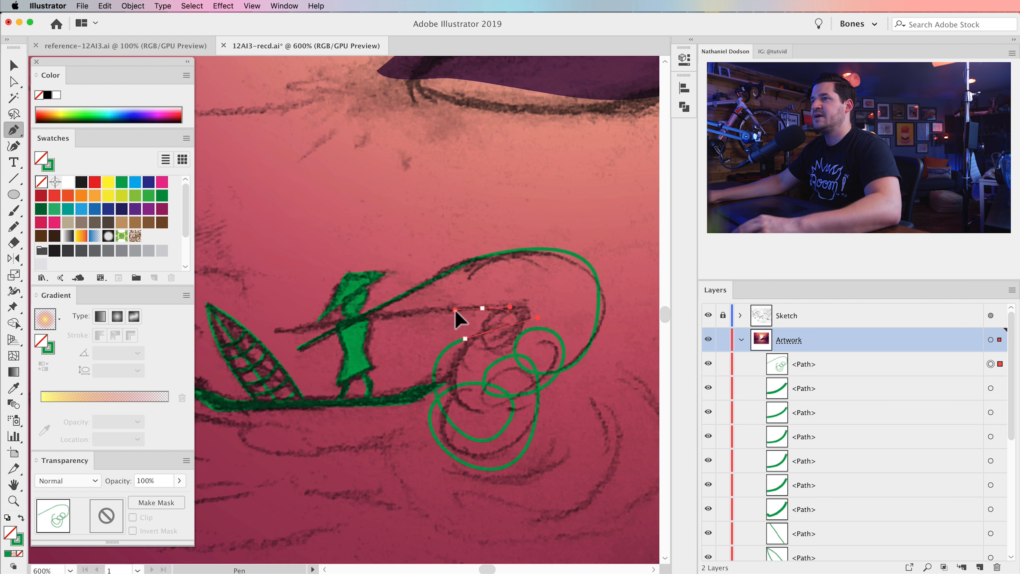
click(277, 332)
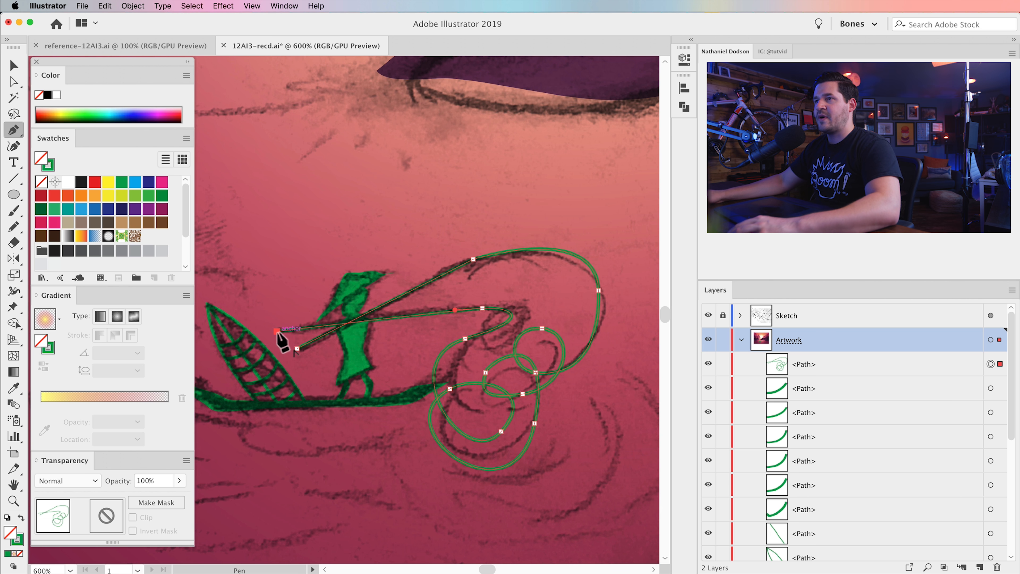
key(v)
click(376, 458)
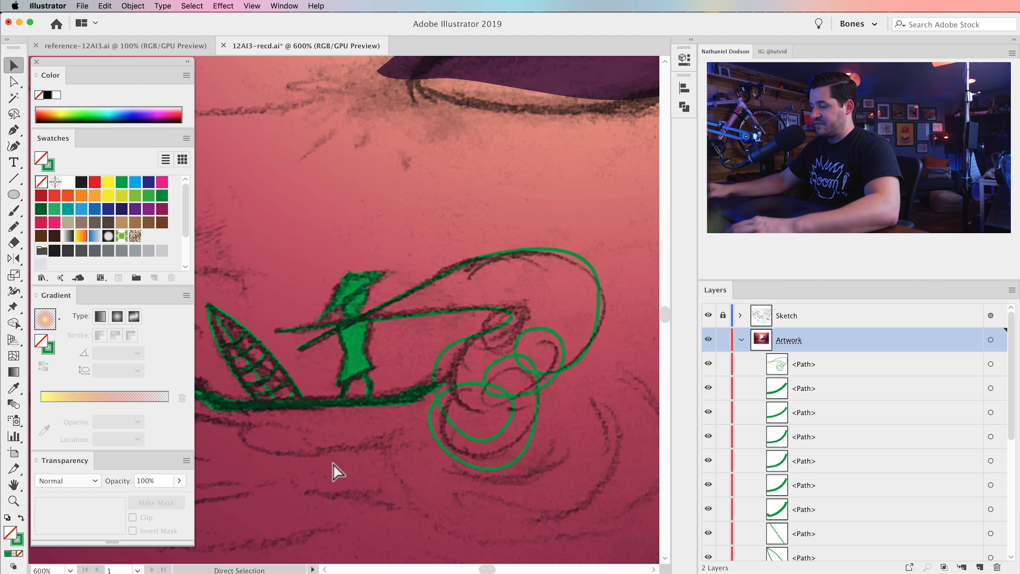
Step: Expand the strokes of all boat, sail, figure and line artwork with Fill off, and group the results
key(super+minus)
drag(350, 427, 466, 400)
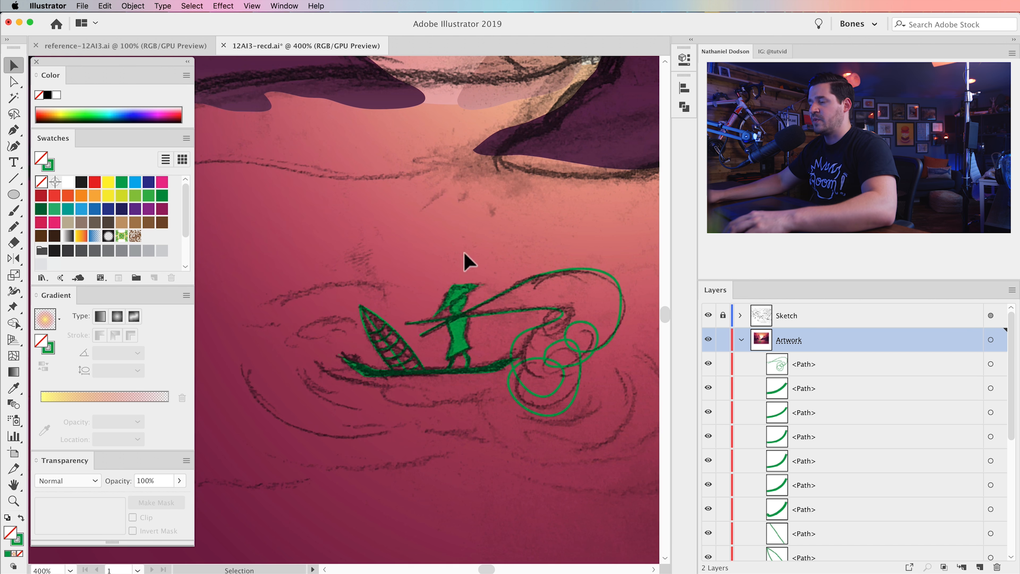
key(super+minus)
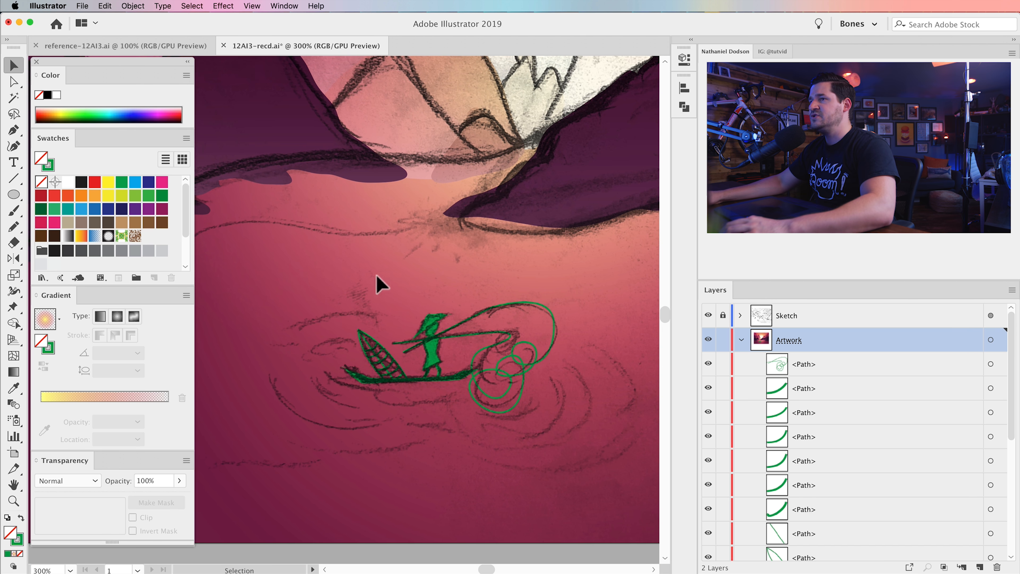
key(super+a)
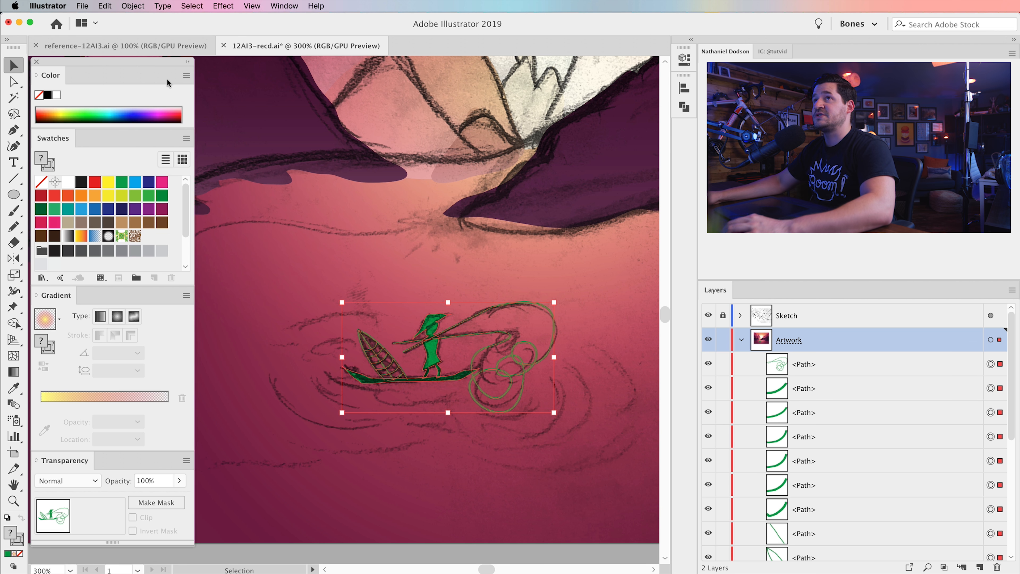
click(106, 6)
mouse_move(130, 6)
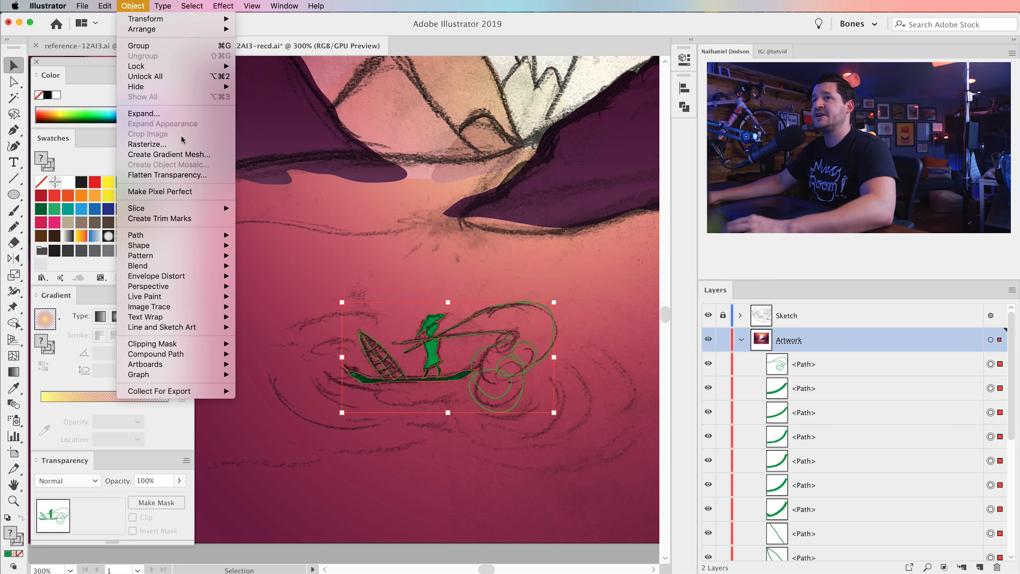
click(161, 114)
drag(96, 75, 190, 125)
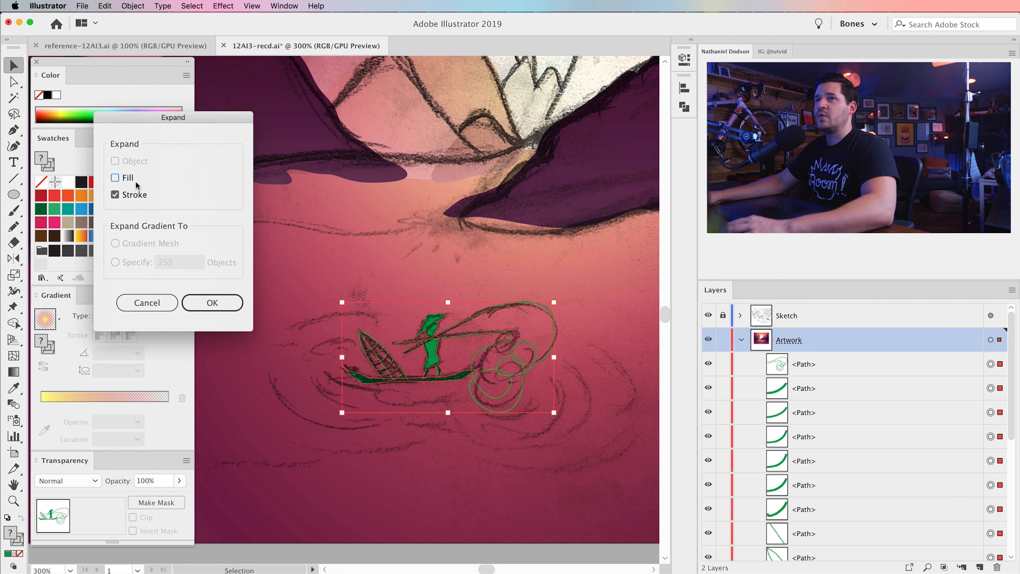
click(212, 302)
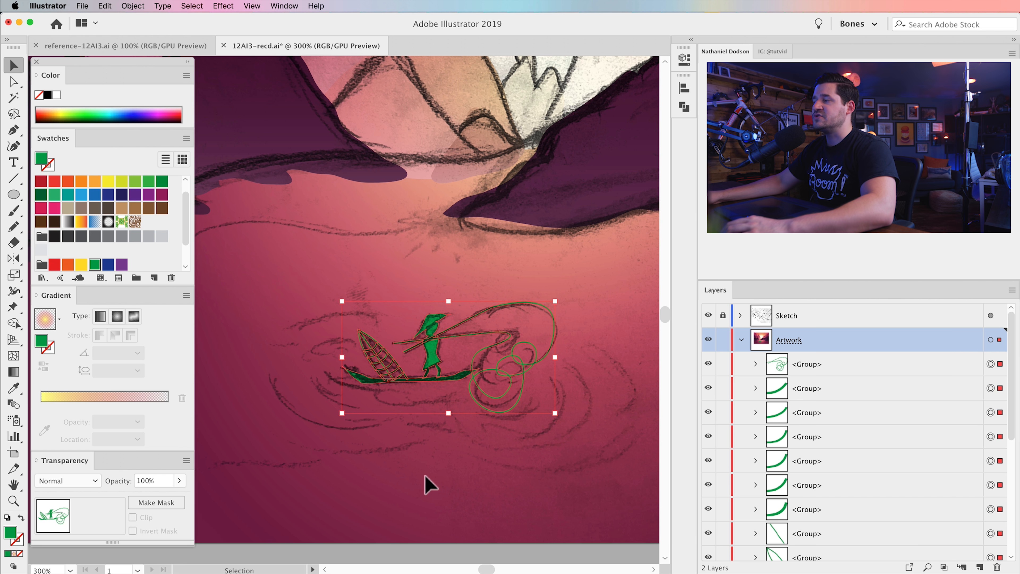
click(133, 6)
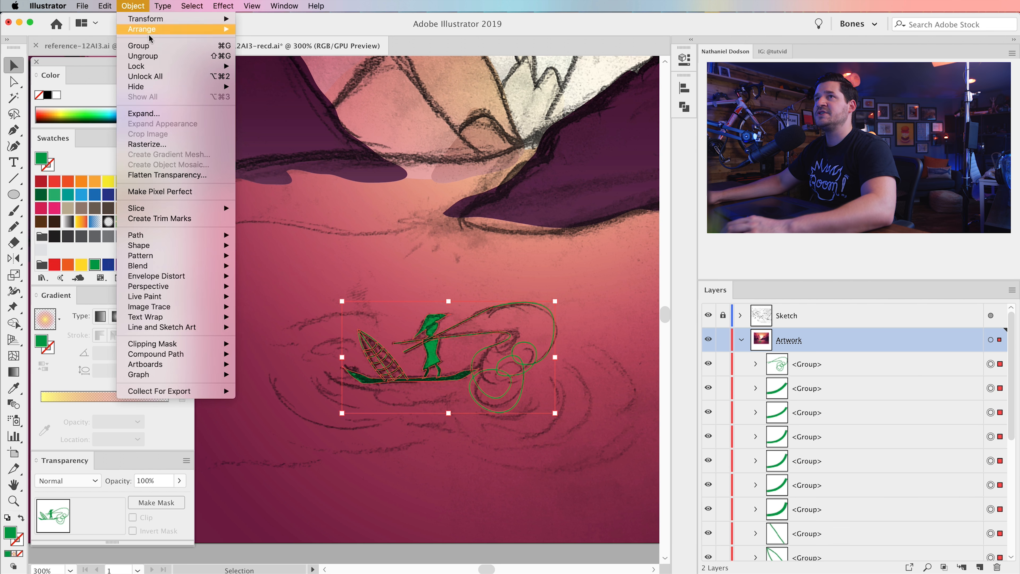
click(155, 45)
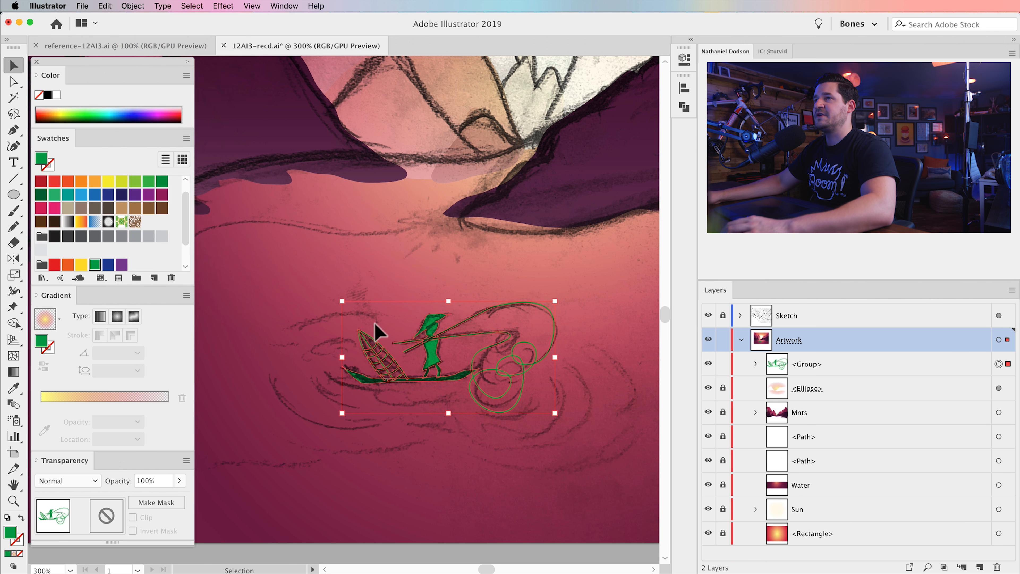
Step: Fill the boat group with the dark purple swatch and hide the Sketch layer
key(super+minus)
key(super+minus)
key(space)
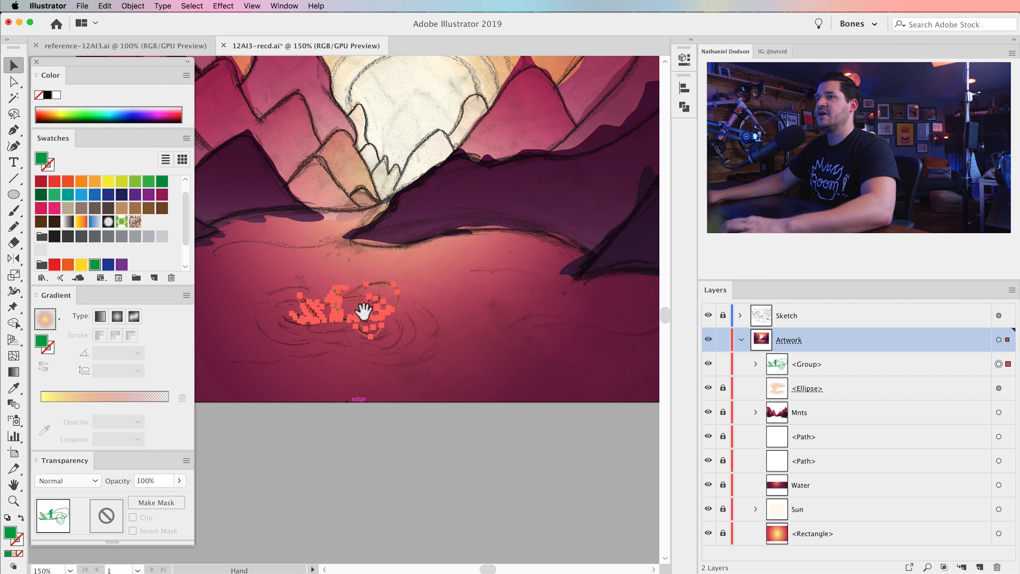
key(super+minus)
drag(398, 314, 137, 263)
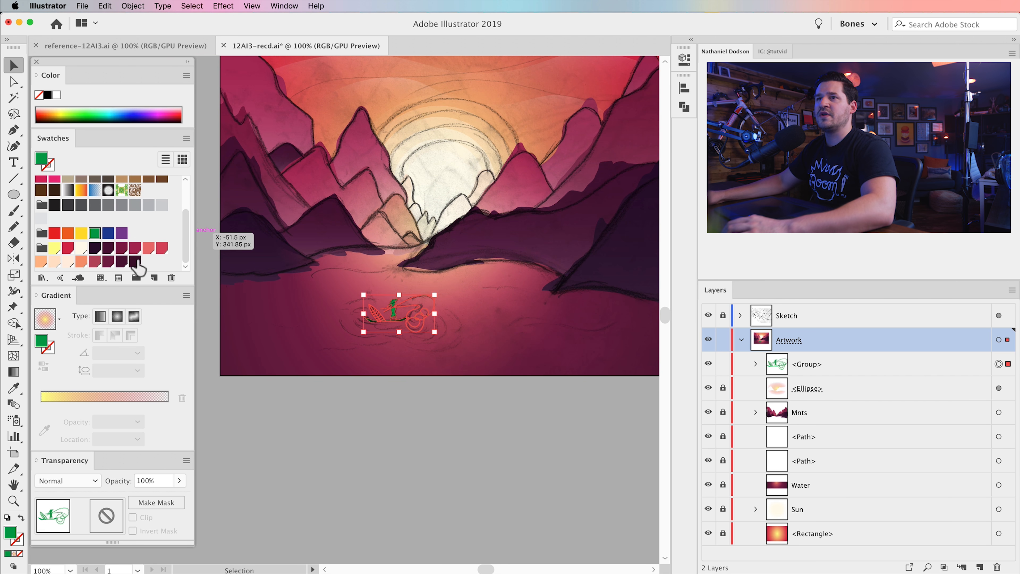
click(96, 249)
click(416, 464)
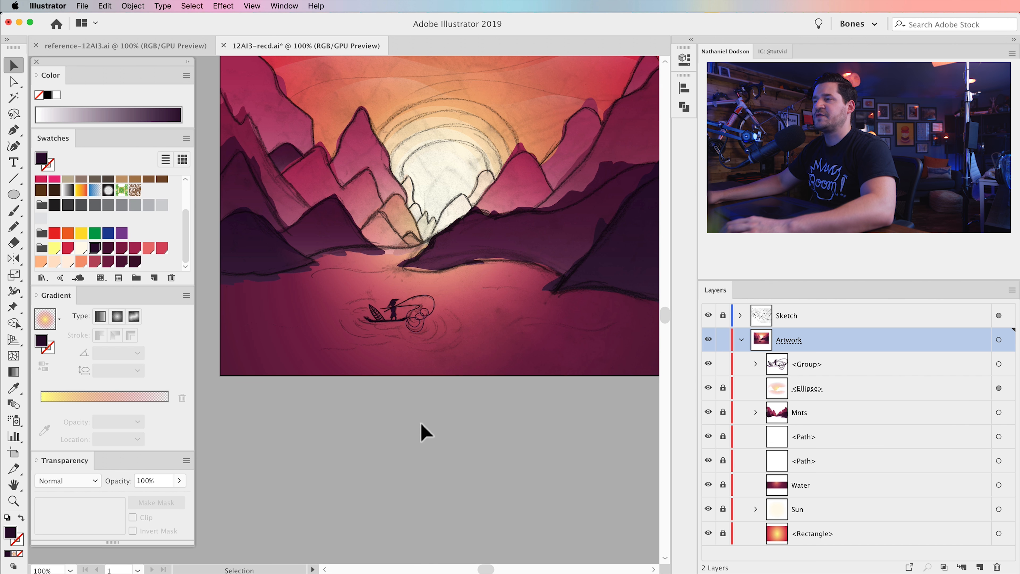
click(708, 315)
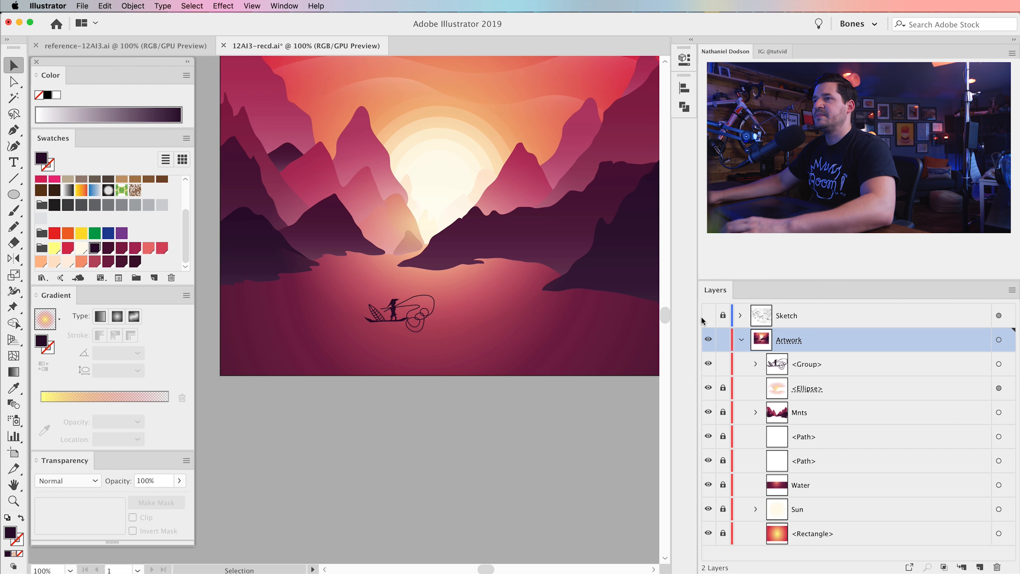
Step: Scale the boat group down to roughly two thirds and move it slightly left on the lake
drag(415, 409, 415, 454)
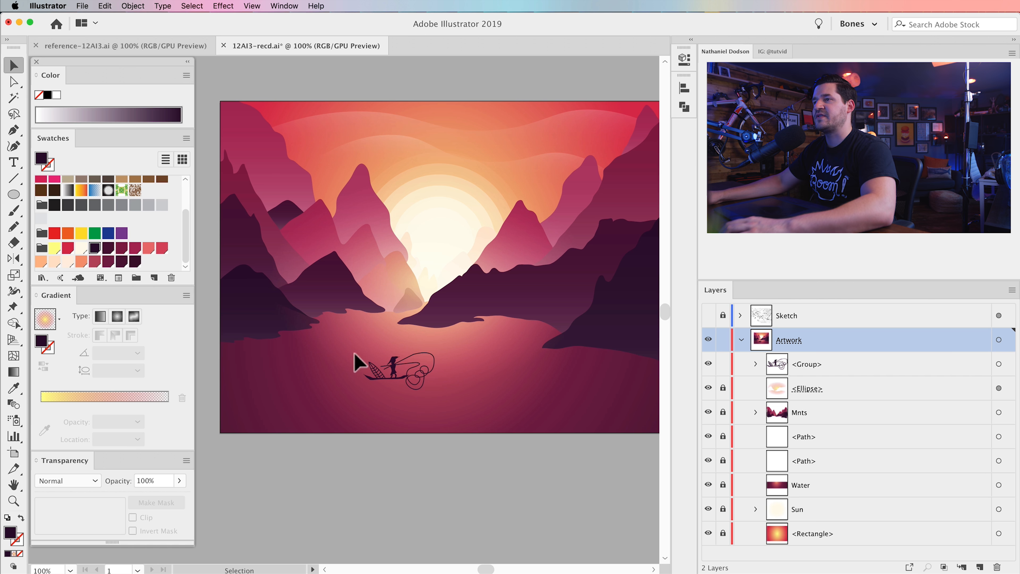
drag(449, 409, 449, 408)
key(z)
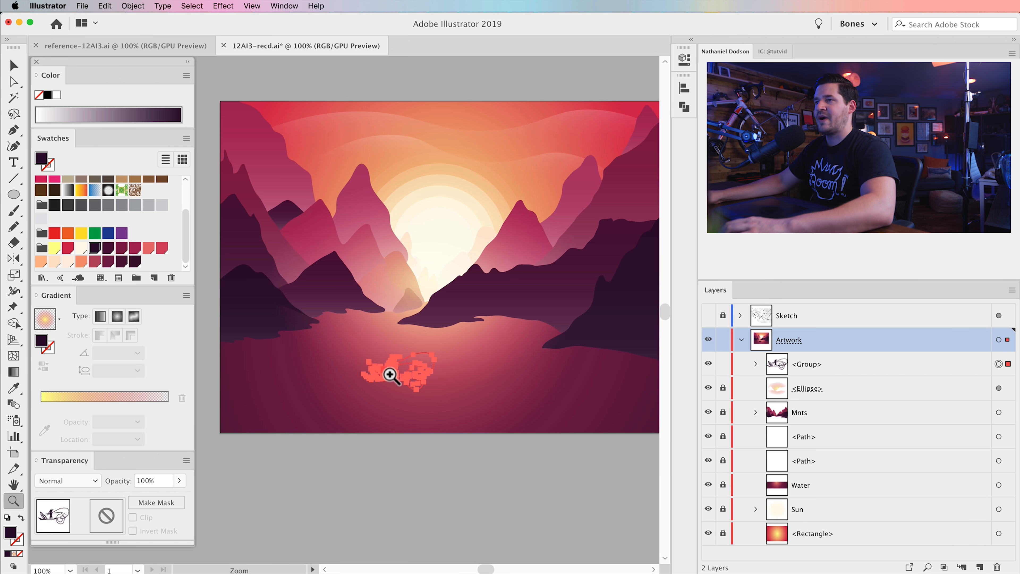
click(388, 373)
click(389, 373)
drag(367, 310, 455, 427)
key(v)
drag(474, 313, 426, 343)
drag(377, 368, 345, 347)
click(320, 503)
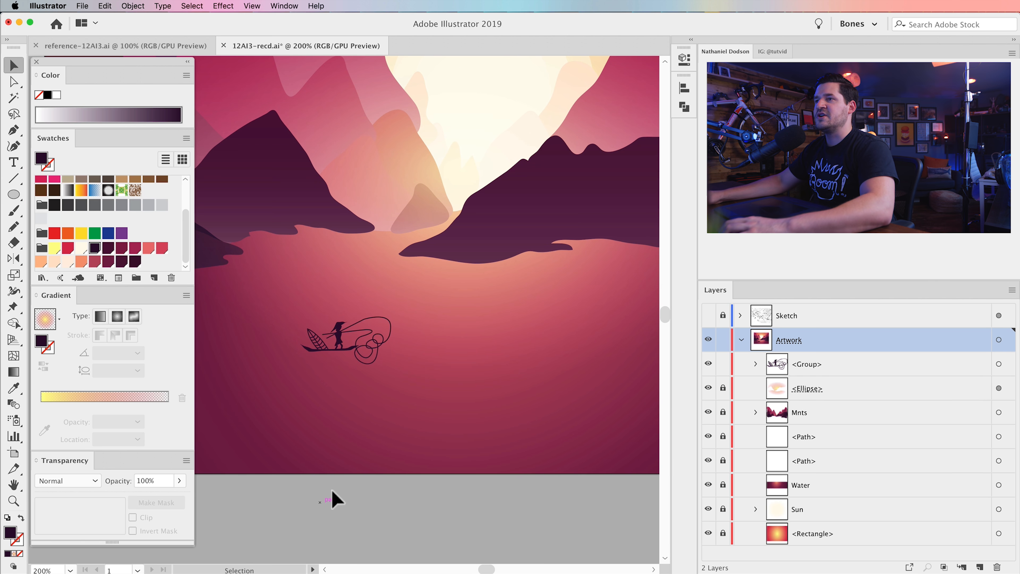
Step: Draw a long, thin dark purple sliver along the underside of the boat's hull with the Pencil tool
drag(366, 386, 460, 401)
key(z)
click(427, 365)
click(363, 323)
click(363, 323)
drag(357, 303, 426, 392)
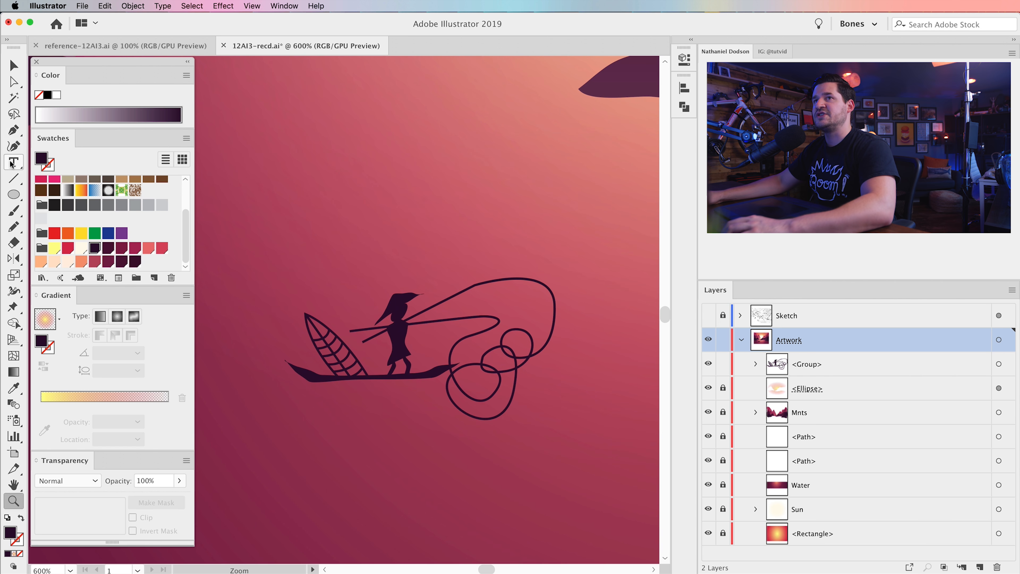
click(13, 226)
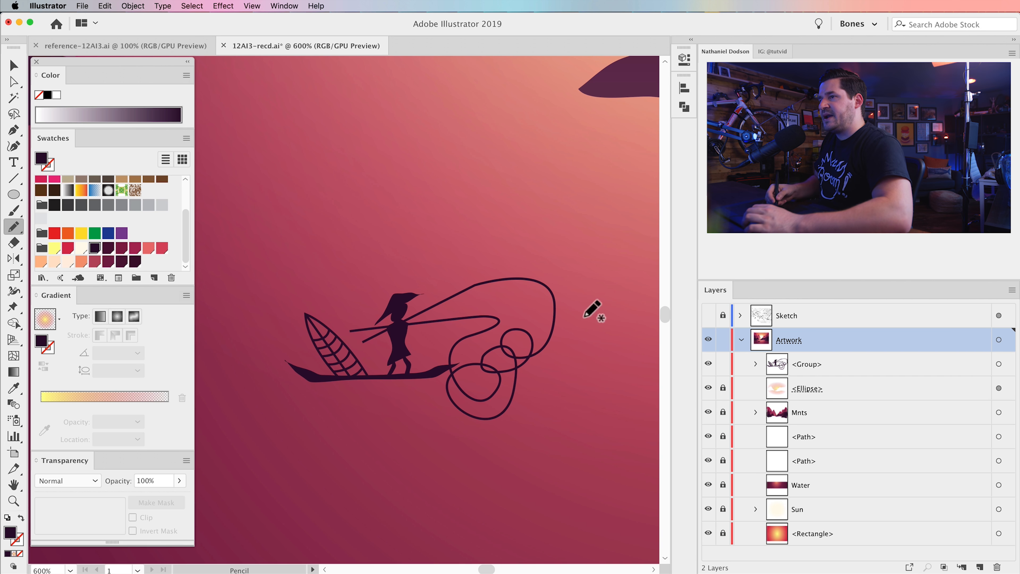
mouse_move(290, 389)
mouse_down()
mouse_move(465, 383)
mouse_move(290, 390)
mouse_up()
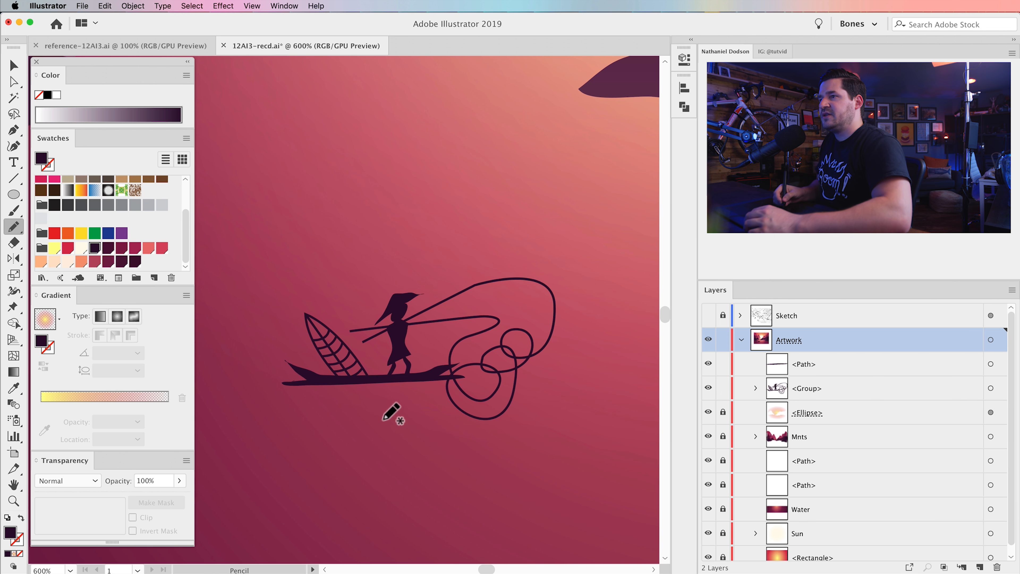
Step: Move the sliver path beneath the boat group in the stacking order and set its opacity to 30%
key(v)
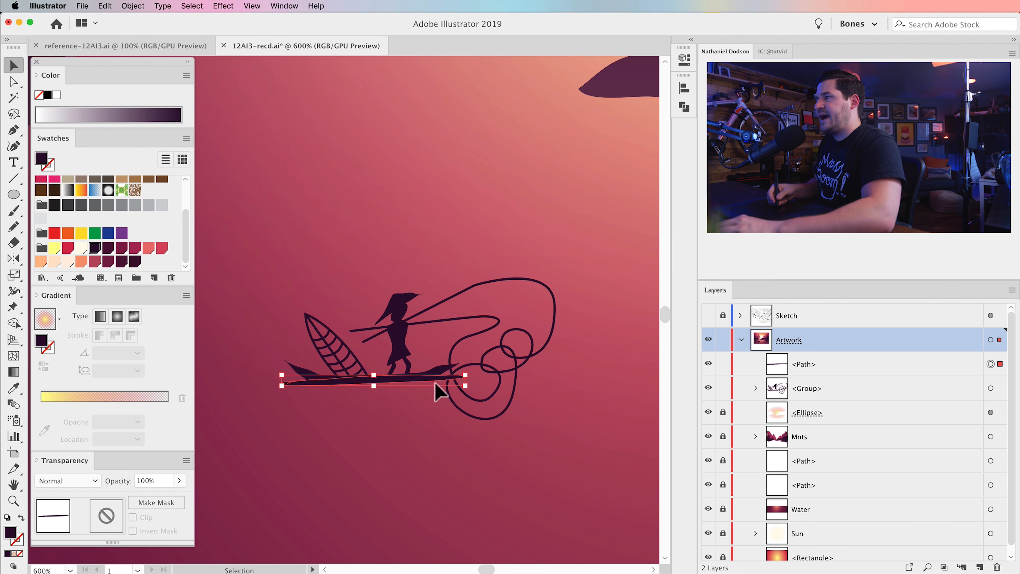
drag(826, 364, 823, 400)
click(789, 366)
click(801, 392)
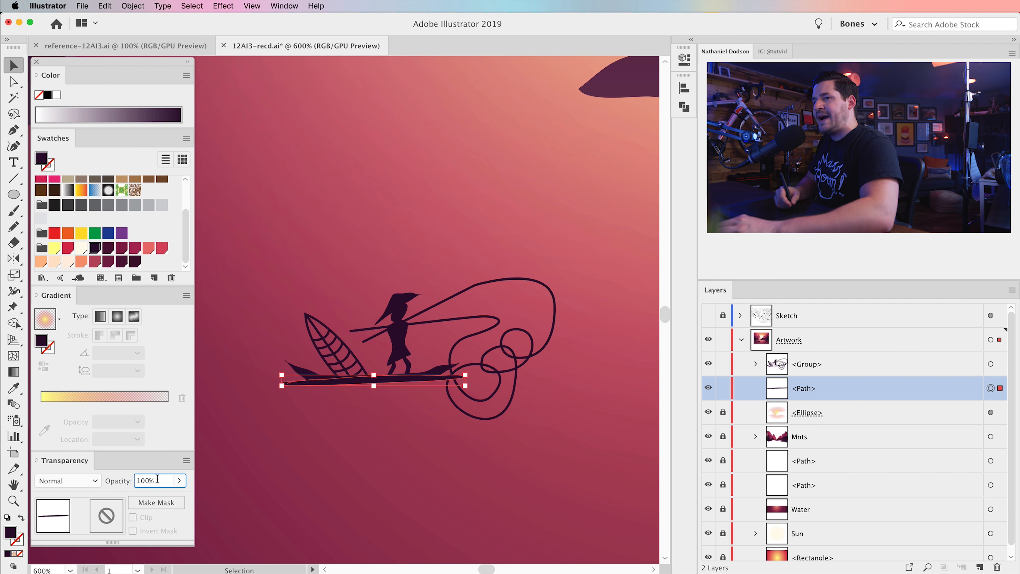
text(30)
key(Return)
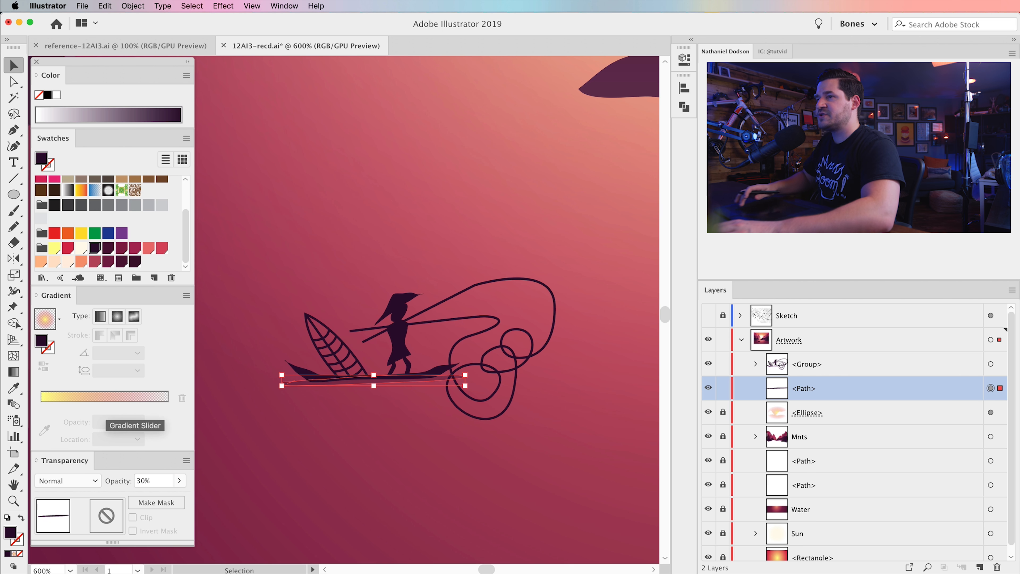
click(441, 396)
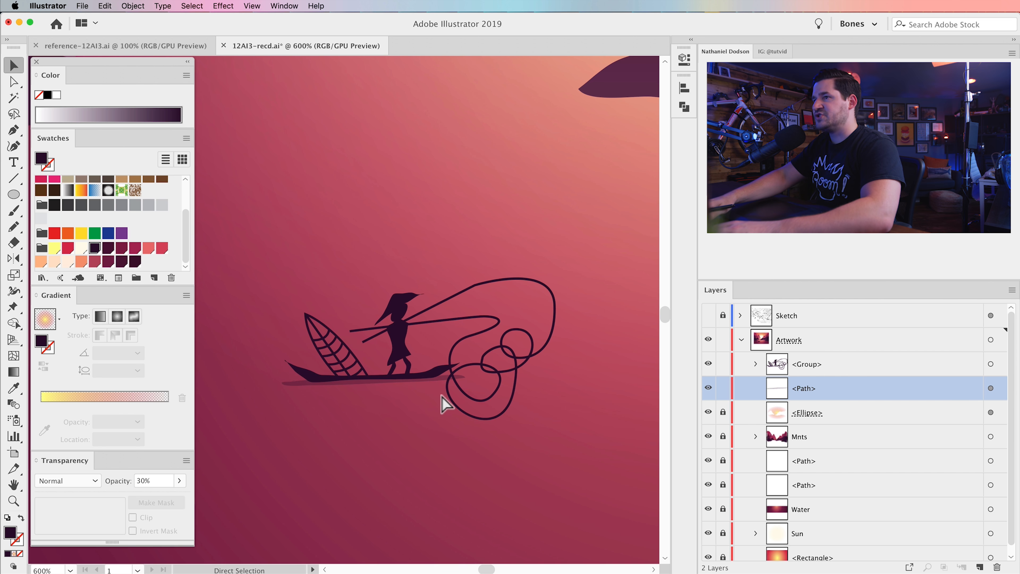
Step: Copy the boat group and paste the duplicate in place directly behind the original
key(super+0)
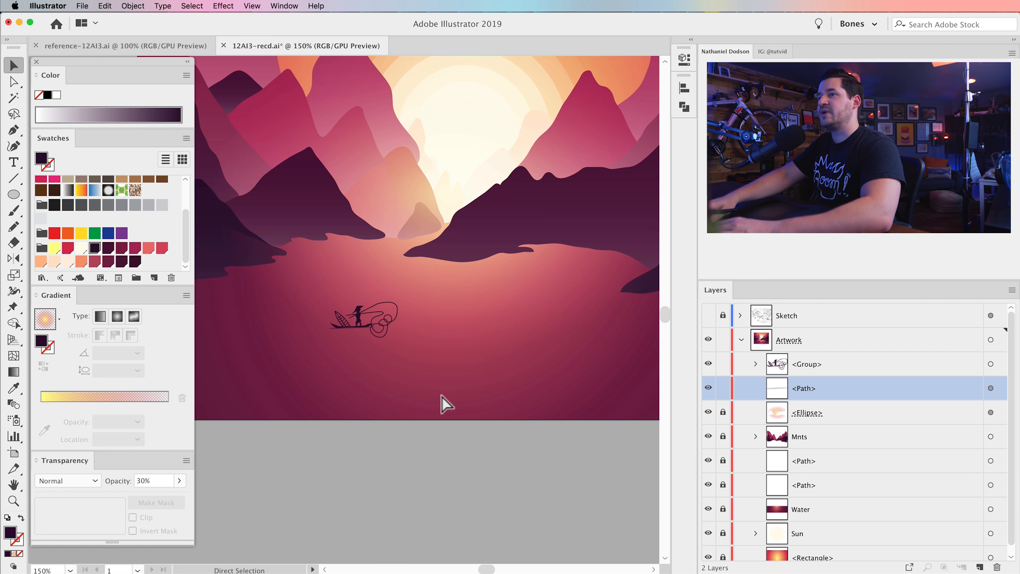
key(super+plus)
key(super+plus)
key(super+plus)
key(super+plus)
key(super+plus)
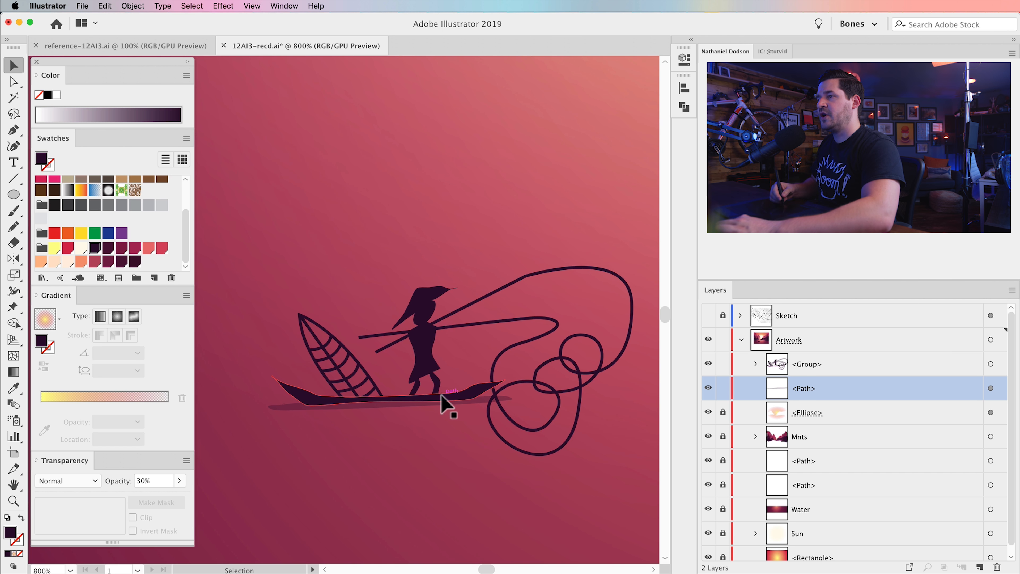
drag(472, 476, 508, 439)
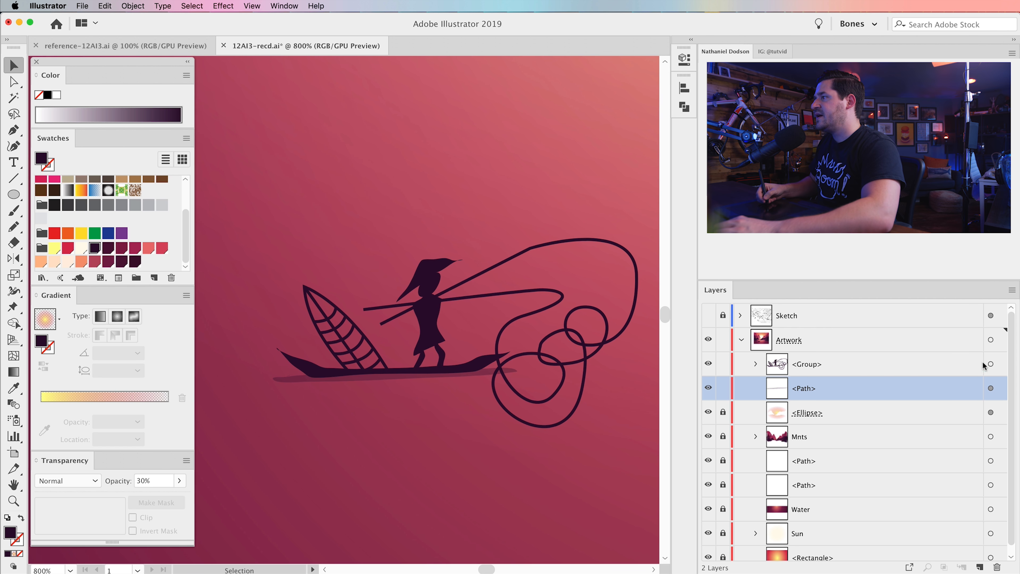
click(991, 363)
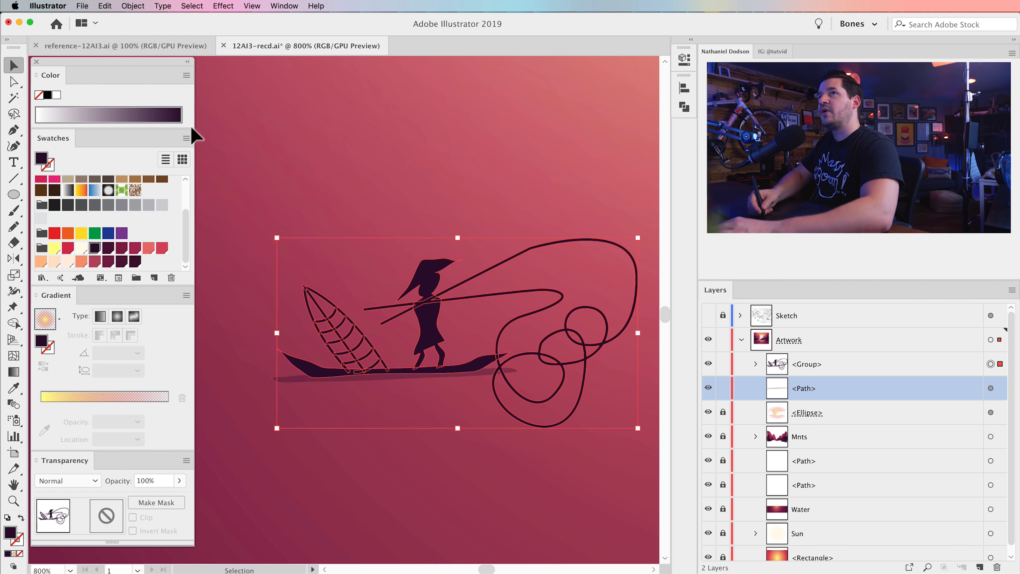
click(105, 6)
click(133, 57)
click(105, 6)
click(133, 76)
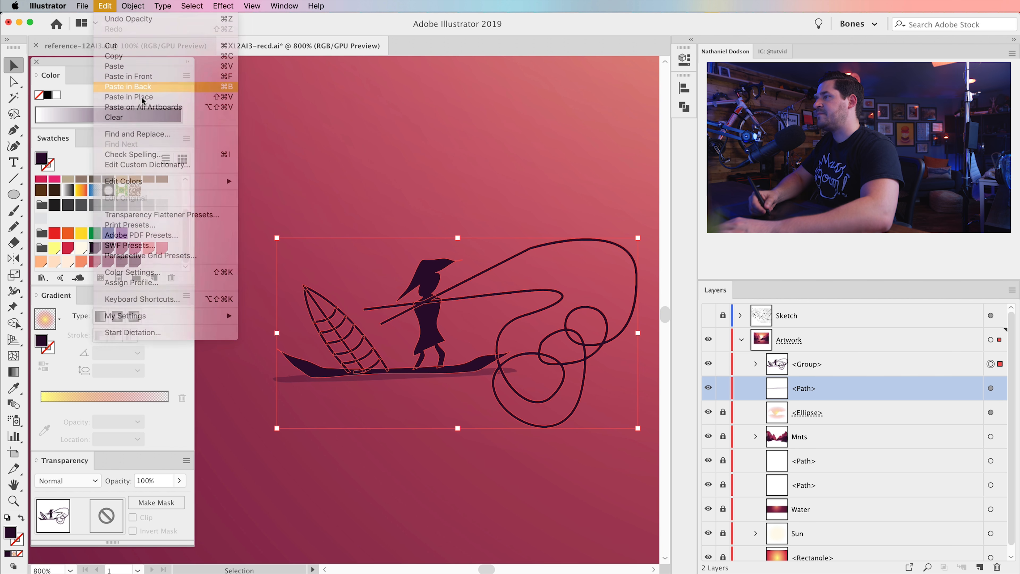
Step: Flip the boat copy vertically and position it upside down beneath the original hull
drag(455, 239, 453, 544)
scroll(452, 398, down, 5)
drag(441, 442, 435, 488)
drag(426, 410, 416, 286)
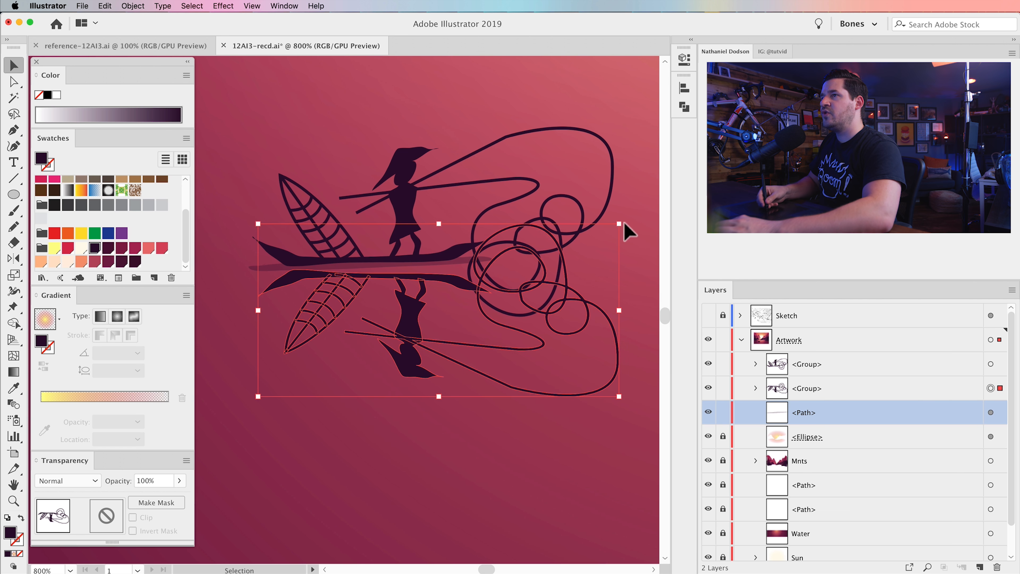
Step: Rotate the flipped boat copy slightly counterclockwise and nudge it until its hull lines up with the original hull
click(611, 250)
click(549, 316)
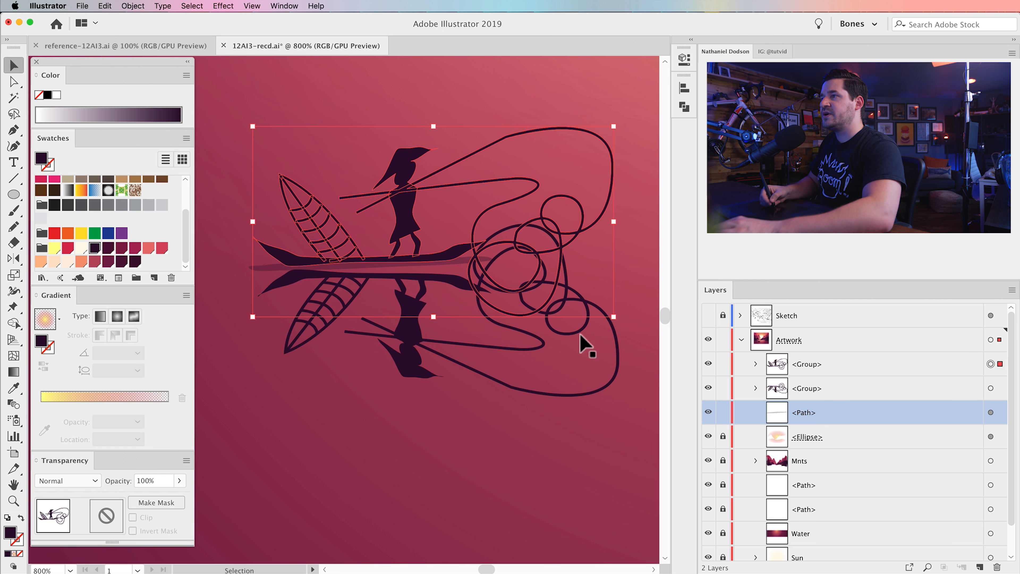
click(618, 341)
mouse_move(619, 397)
mouse_down()
mouse_move(630, 400)
mouse_move(615, 414)
mouse_move(633, 410)
mouse_move(619, 383)
mouse_up()
drag(615, 228, 618, 235)
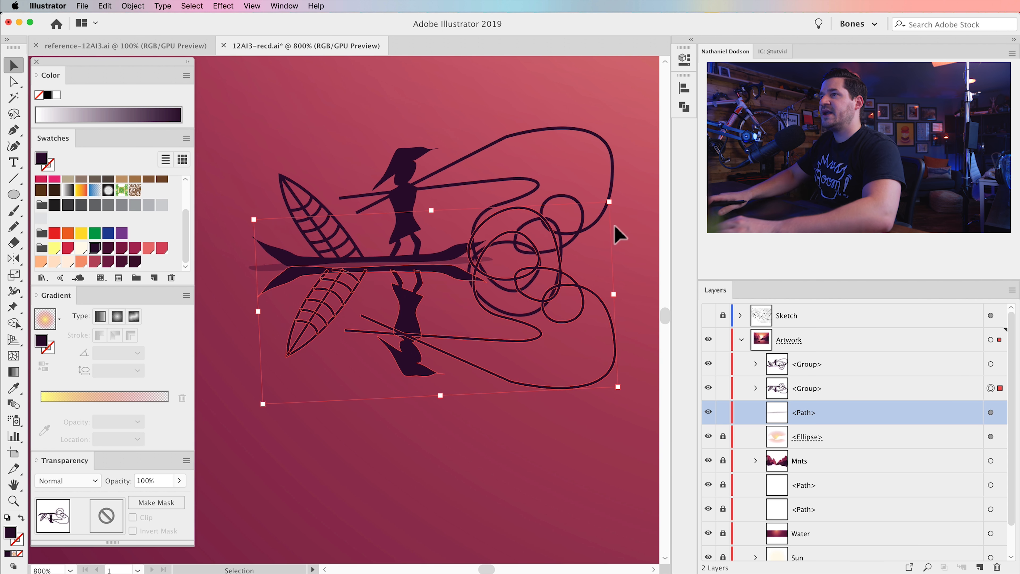
key(Right)
key(Right)
key(Left)
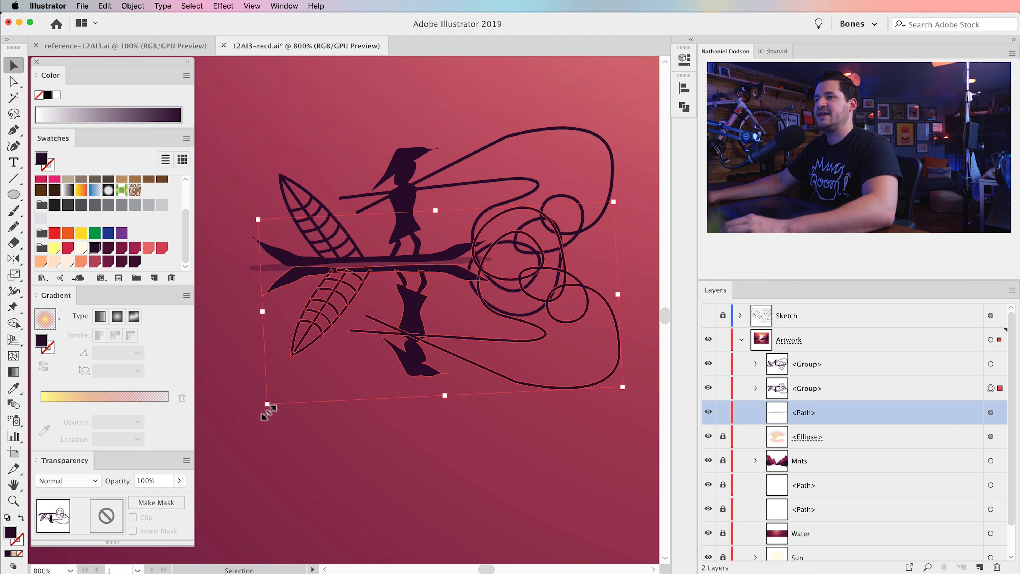
drag(265, 412, 266, 422)
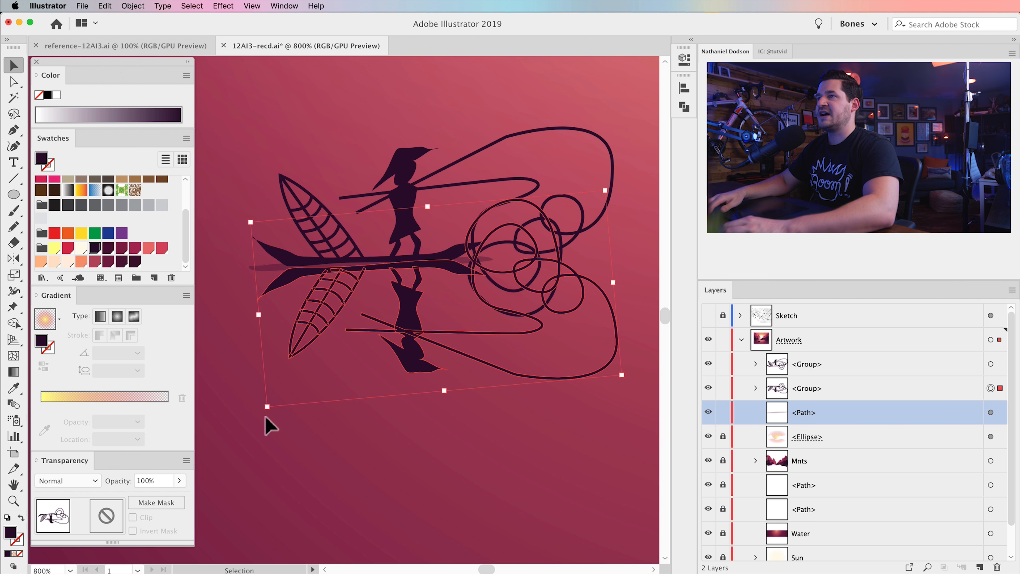
key(Right)
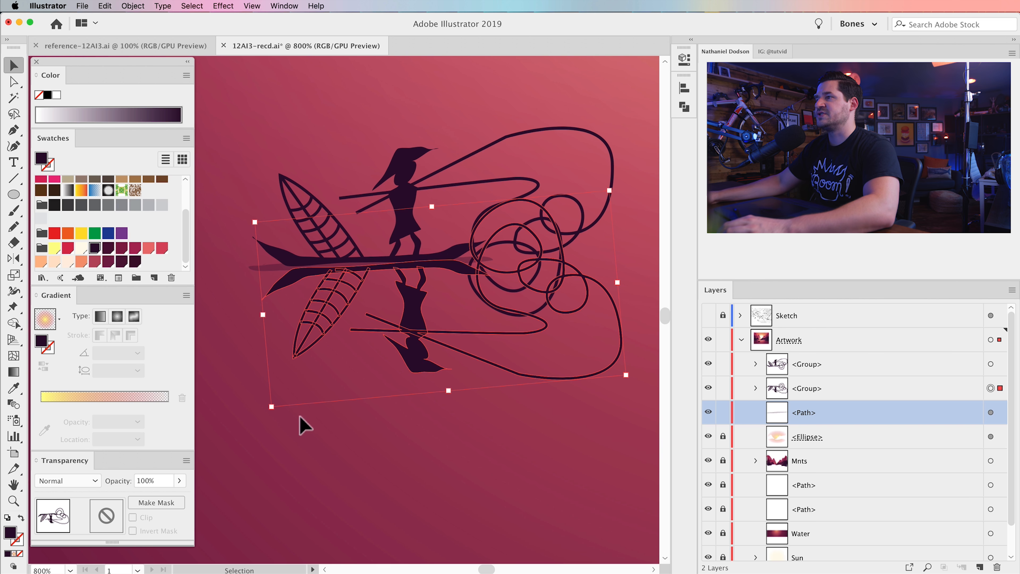
drag(627, 377, 635, 401)
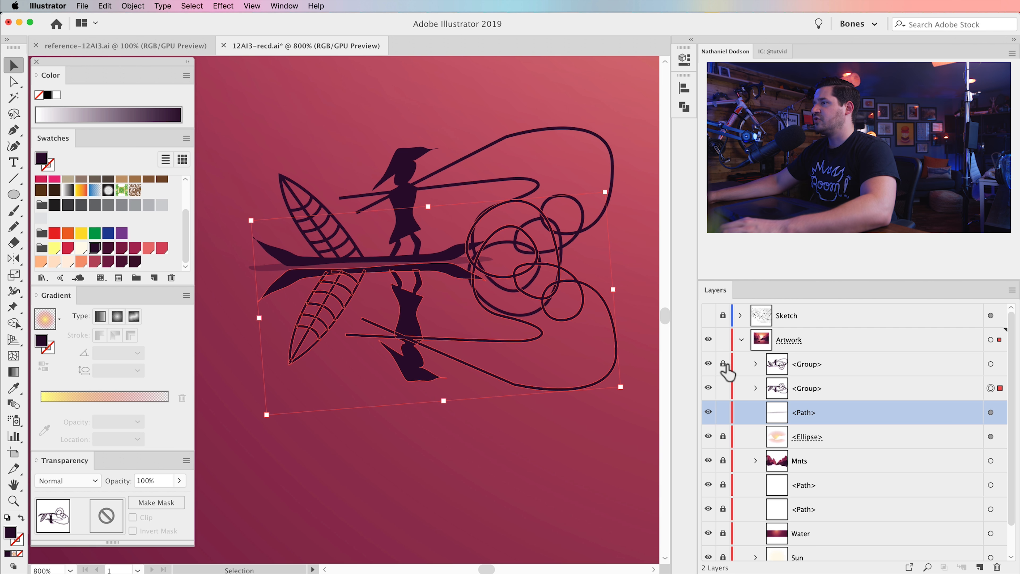
Step: Lock and hide the original boat group, and lock the hull's shadow path
click(709, 364)
click(708, 364)
click(708, 364)
click(709, 364)
click(708, 364)
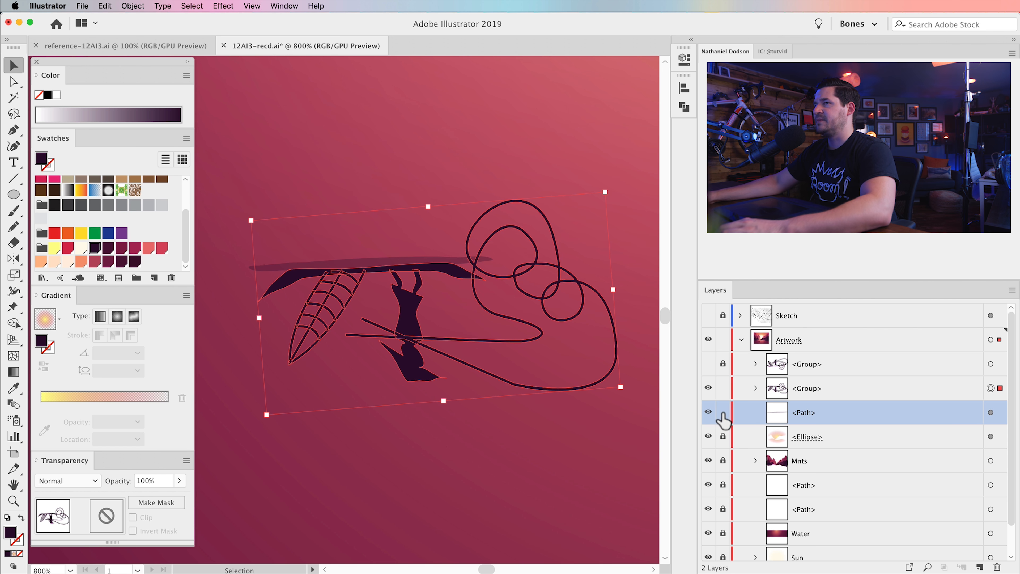
Step: Set the Wrinkle tool's vertical amount to 0% and try a stroke on the flipped boat copy
drag(13, 291, 70, 403)
double_click(17, 287)
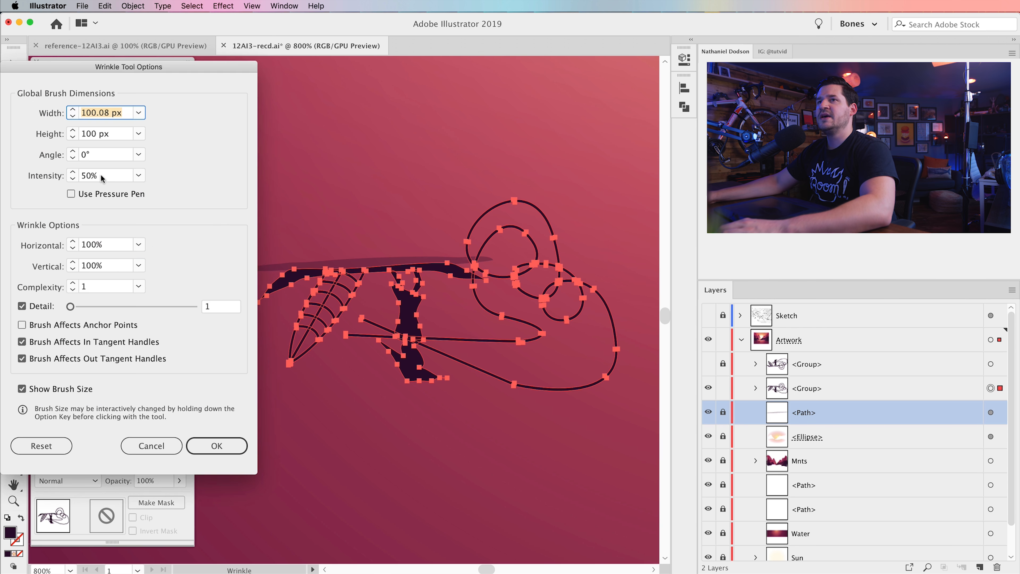
click(138, 265)
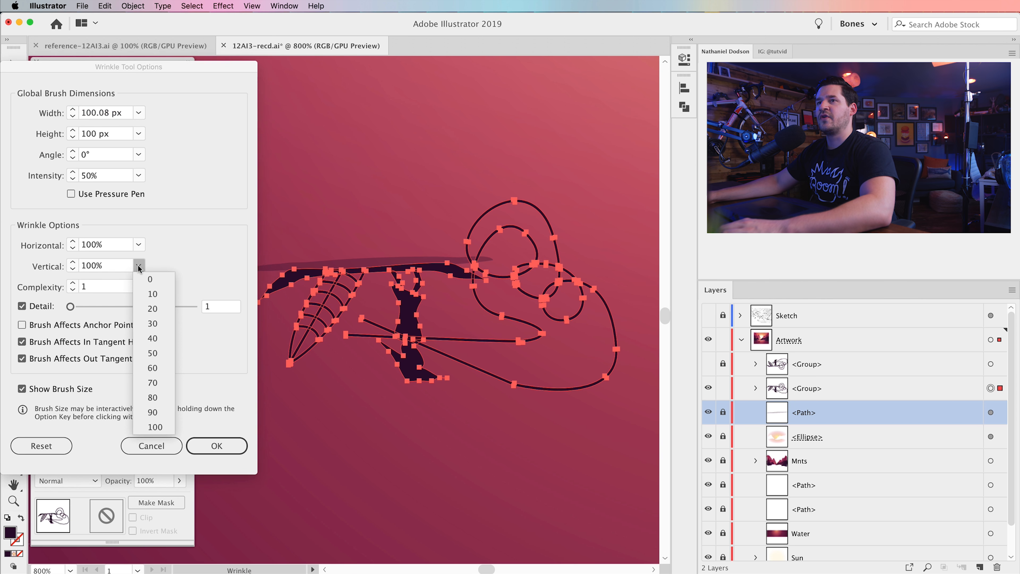
click(150, 282)
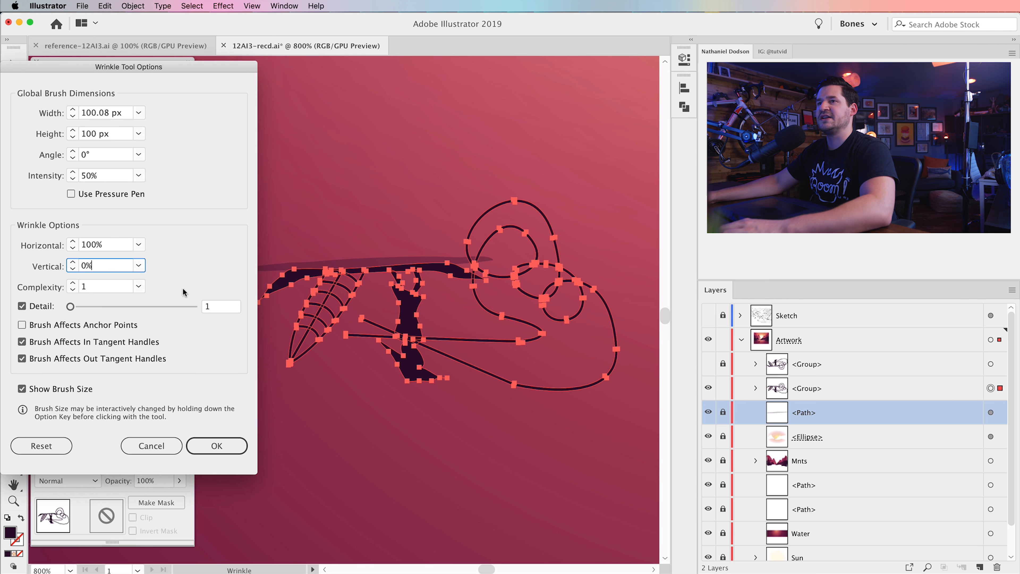
click(222, 447)
drag(371, 309, 370, 308)
key(a)
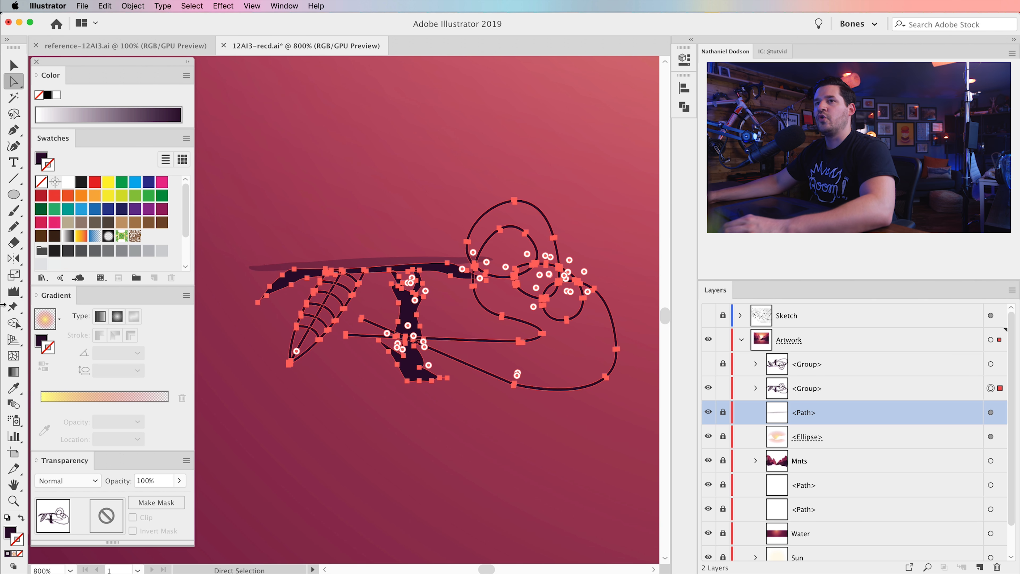
Step: Set the Wrinkle tool's intensity to 15% and its brush height to 50 pt
double_click(14, 291)
click(98, 176)
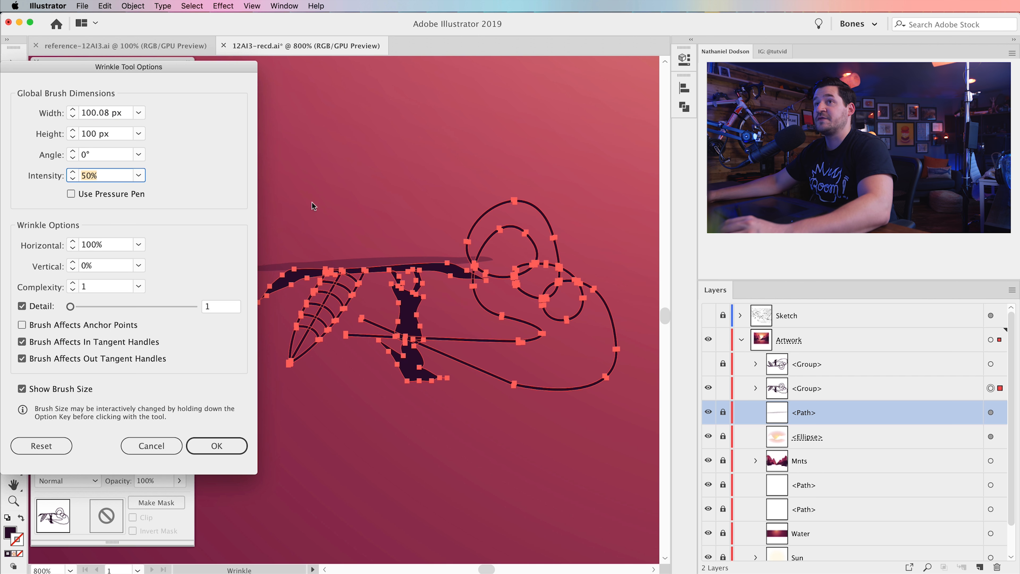
text(15)
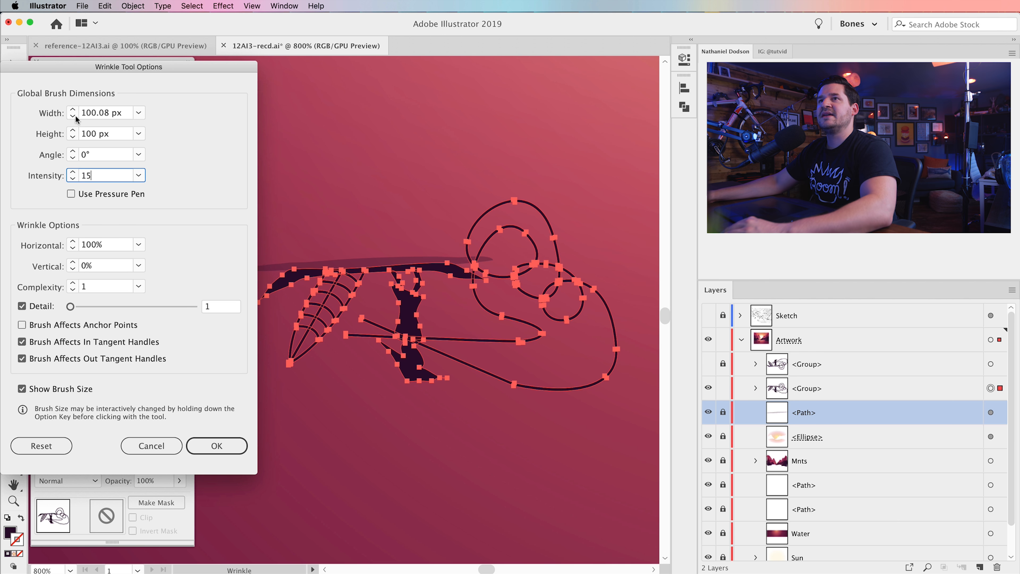
click(139, 135)
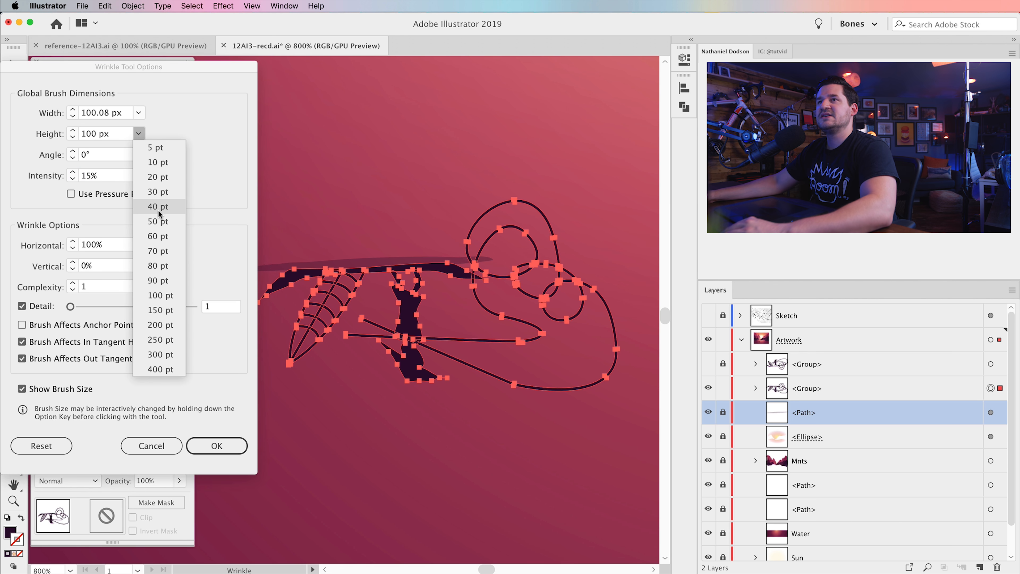
click(161, 219)
click(216, 445)
Step: Wrinkle the flipped boat's figure, line loops and sail into a rippled water reflection, and deselect it
drag(394, 301, 575, 316)
drag(529, 239, 501, 250)
drag(332, 316, 337, 326)
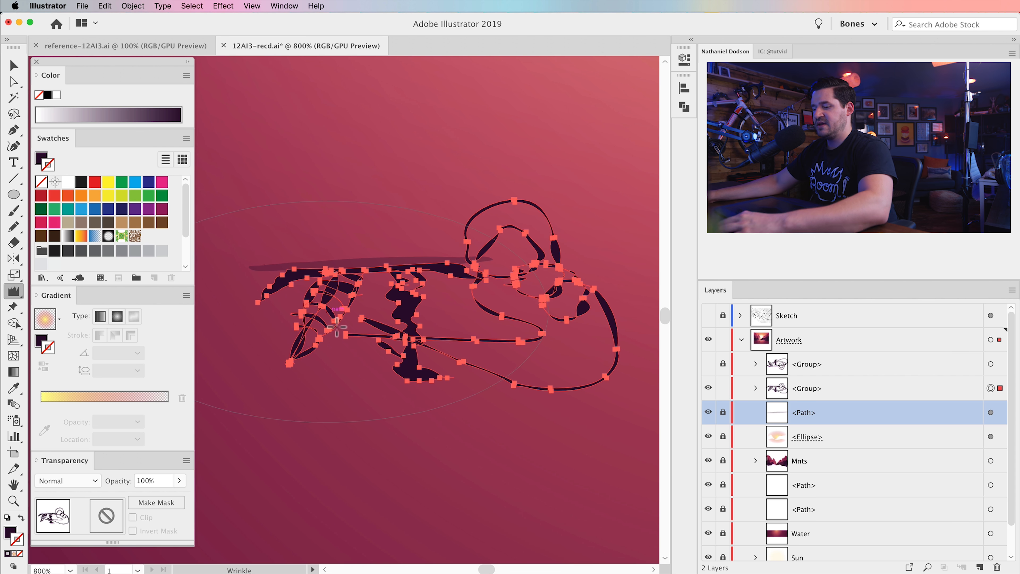
key(v)
click(458, 488)
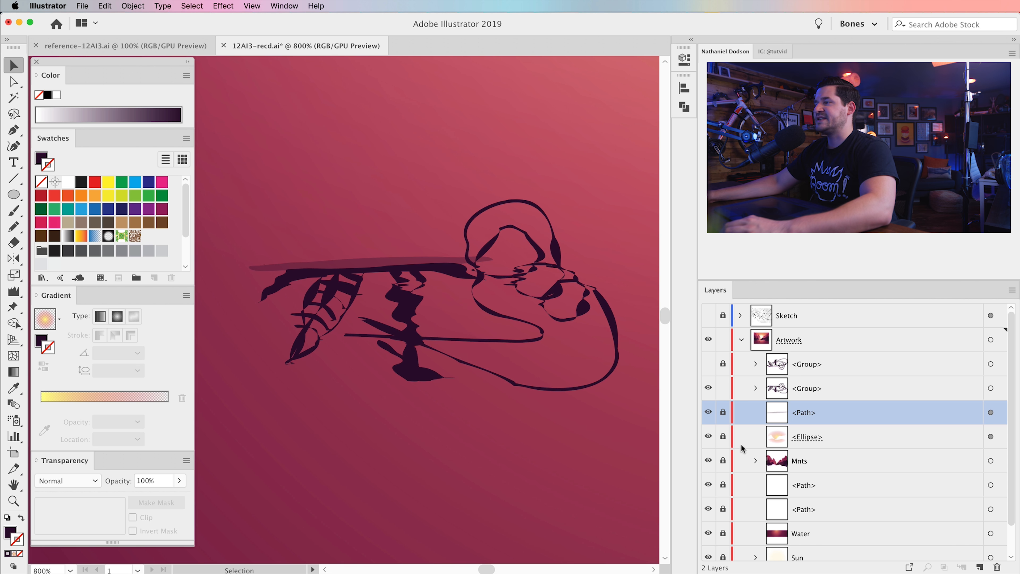
Step: Set the reflection group's opacity to 20% and make the original boat group visible again
click(991, 388)
click(159, 485)
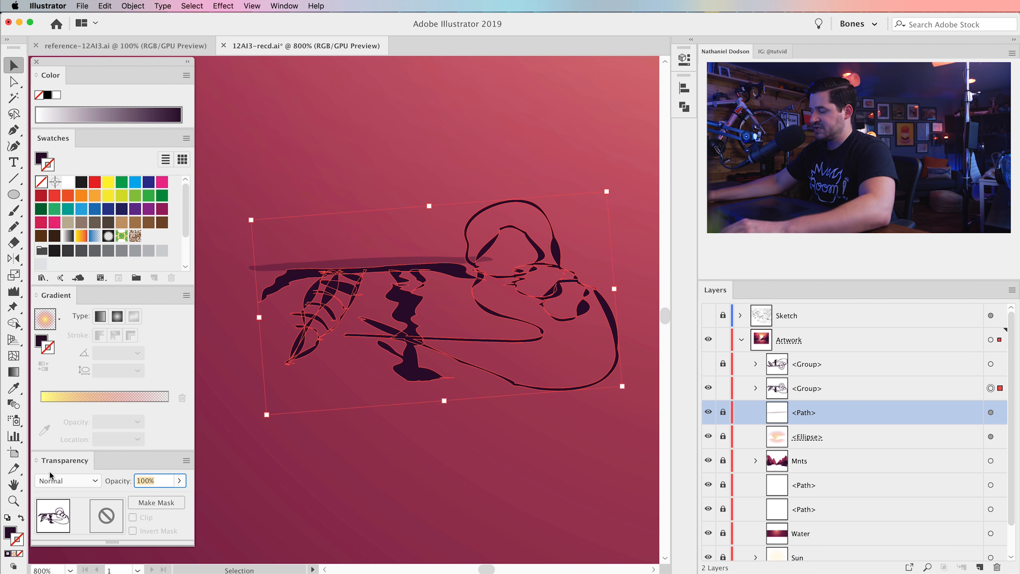
text(20)
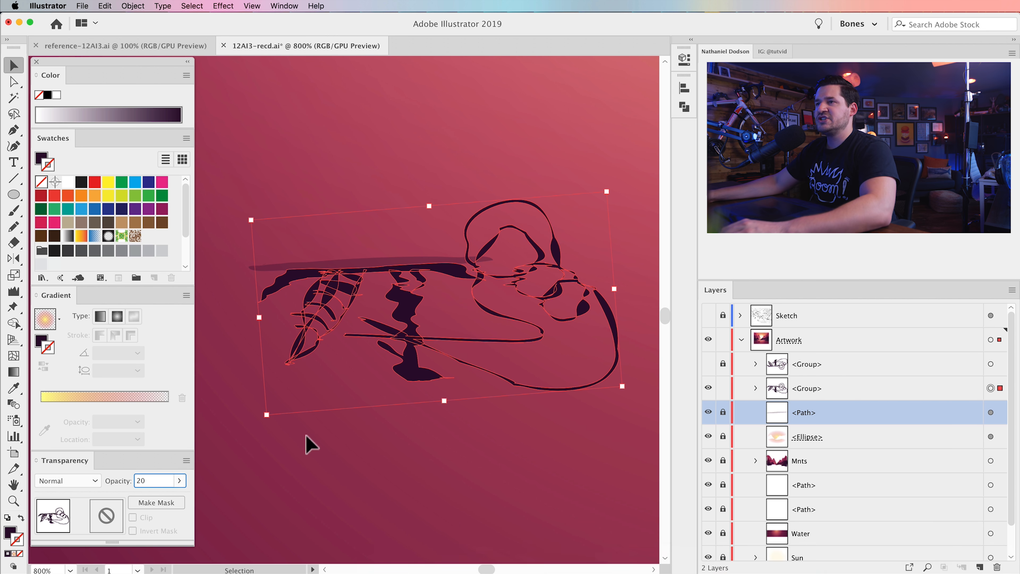
click(307, 445)
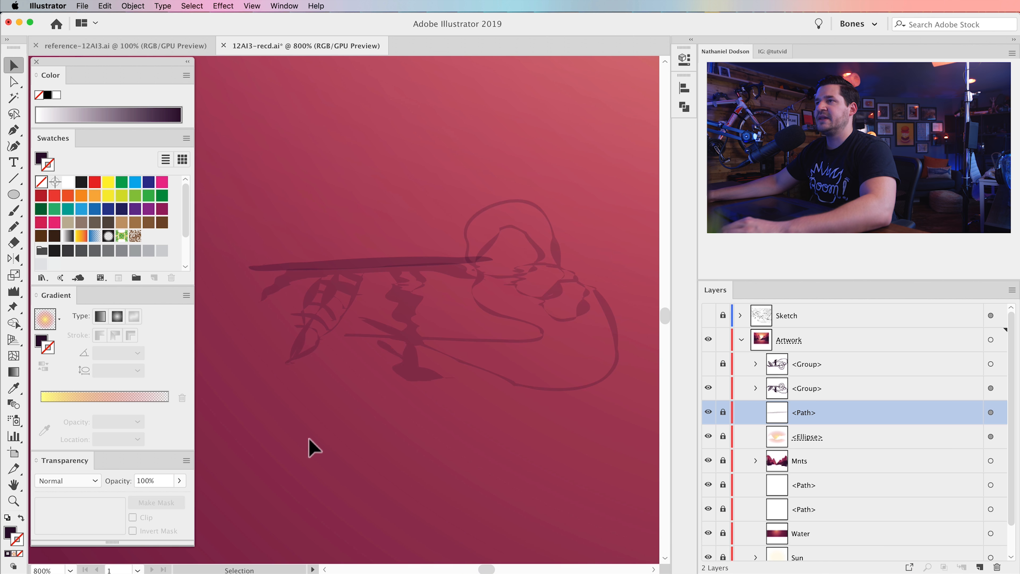
click(709, 364)
Step: Examine how the boat and its reflection look against the lake and the whole illustration
key(super+minus)
key(super+minus)
key(super+minus)
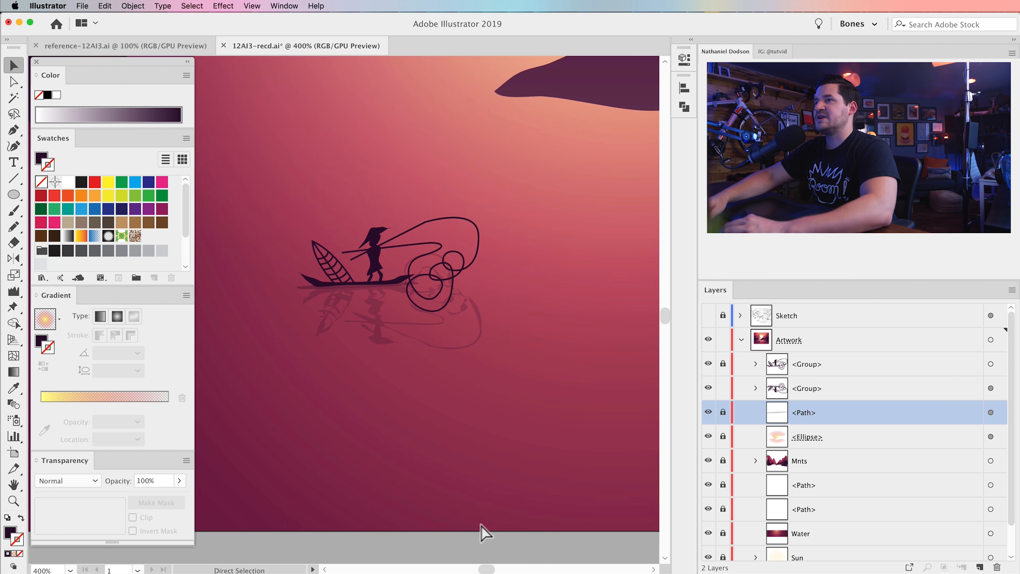
key(super+minus)
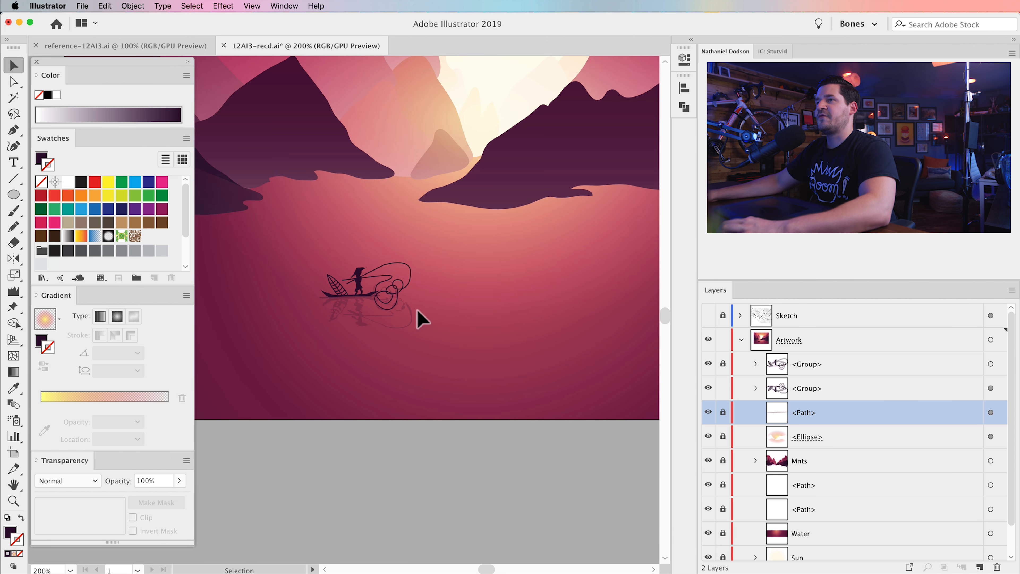
drag(422, 306, 432, 340)
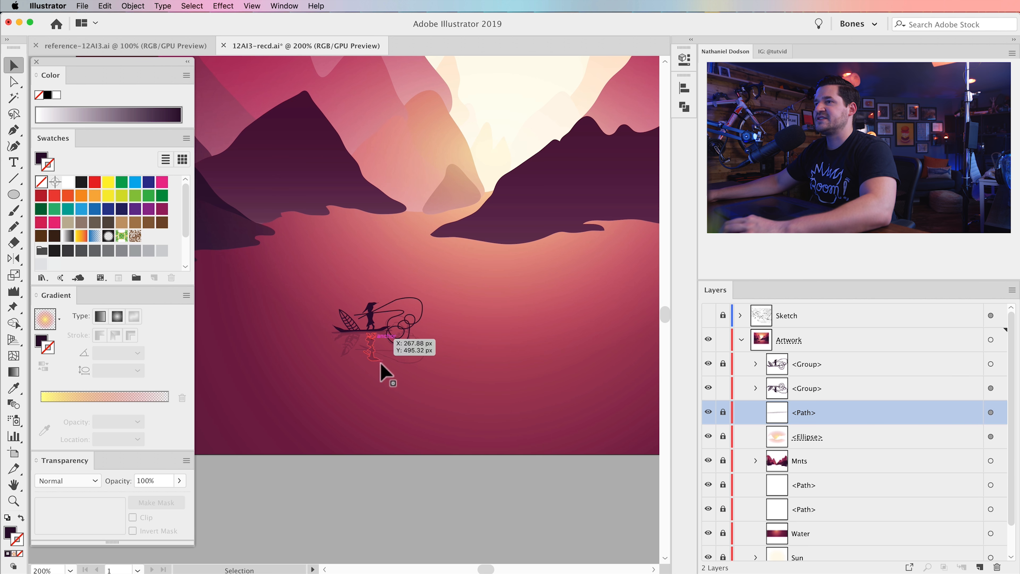
drag(457, 390, 458, 403)
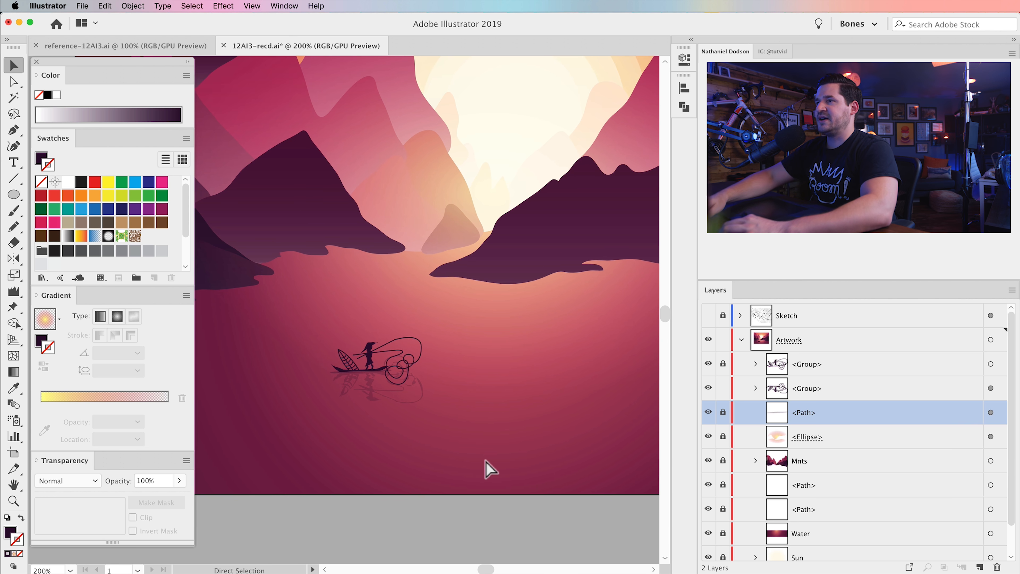
key(super+minus)
key(super+minus)
drag(413, 345, 403, 378)
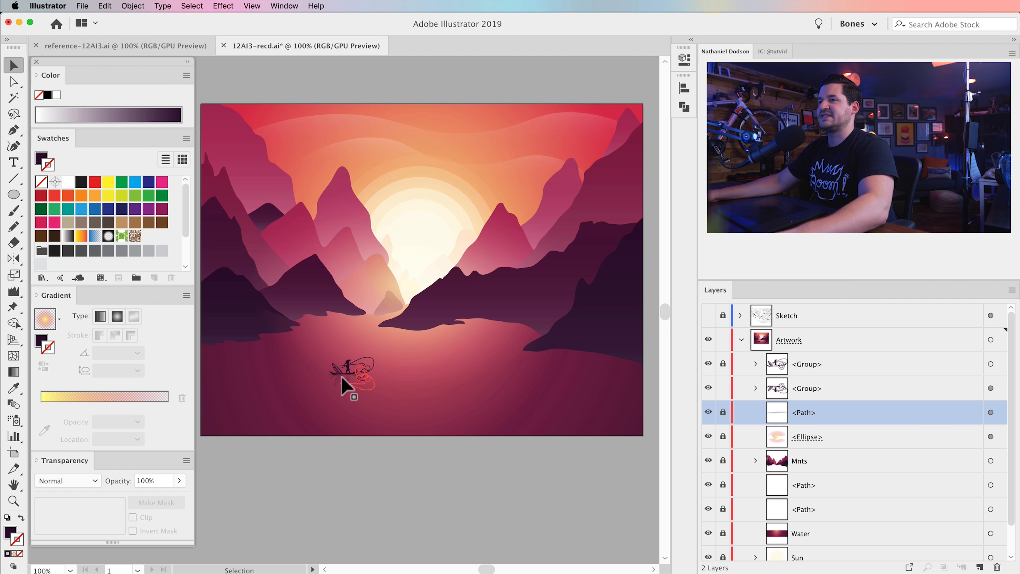
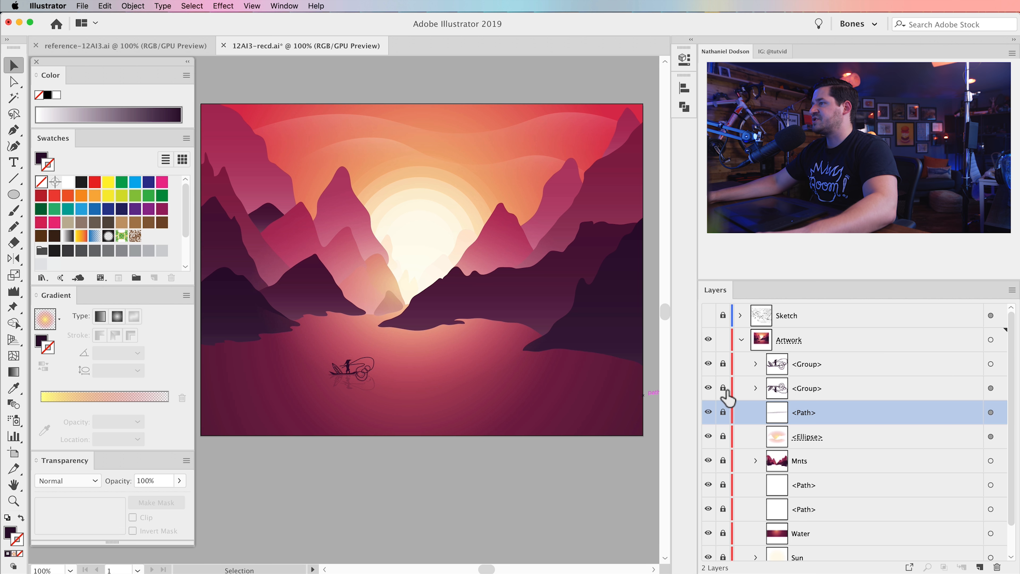
Step: Highlight the top boat group, choose the dark purple fill, and ready the Pencil tool with filled strokes and paths closing within 15 pixels
scroll(847, 474, down, 1)
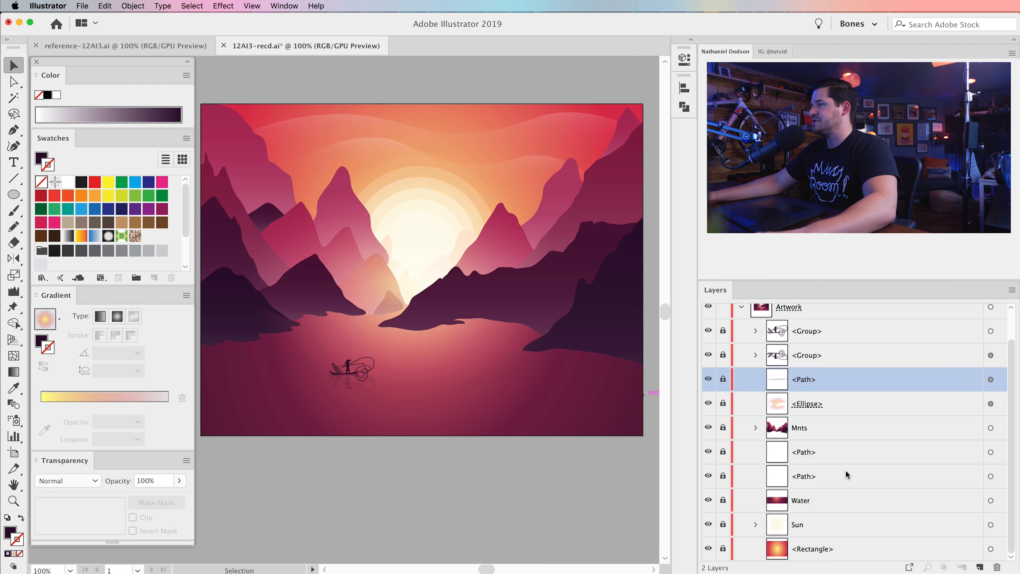
click(805, 500)
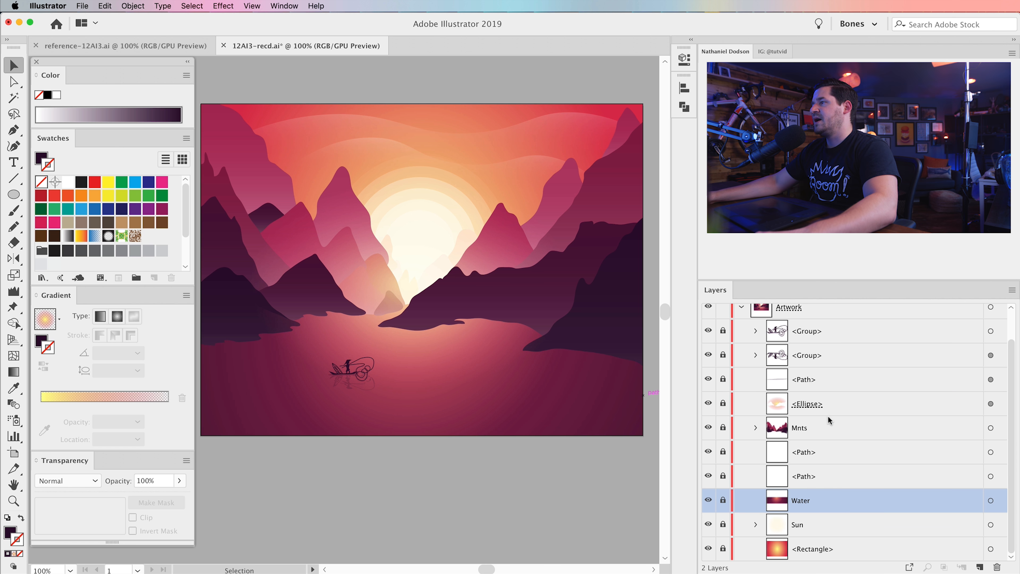
click(801, 332)
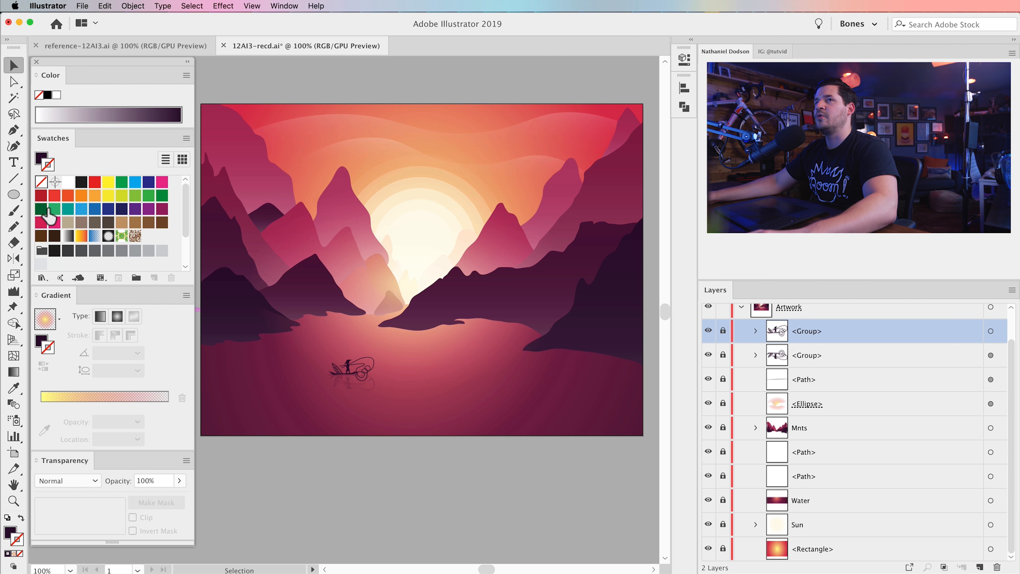
click(10, 531)
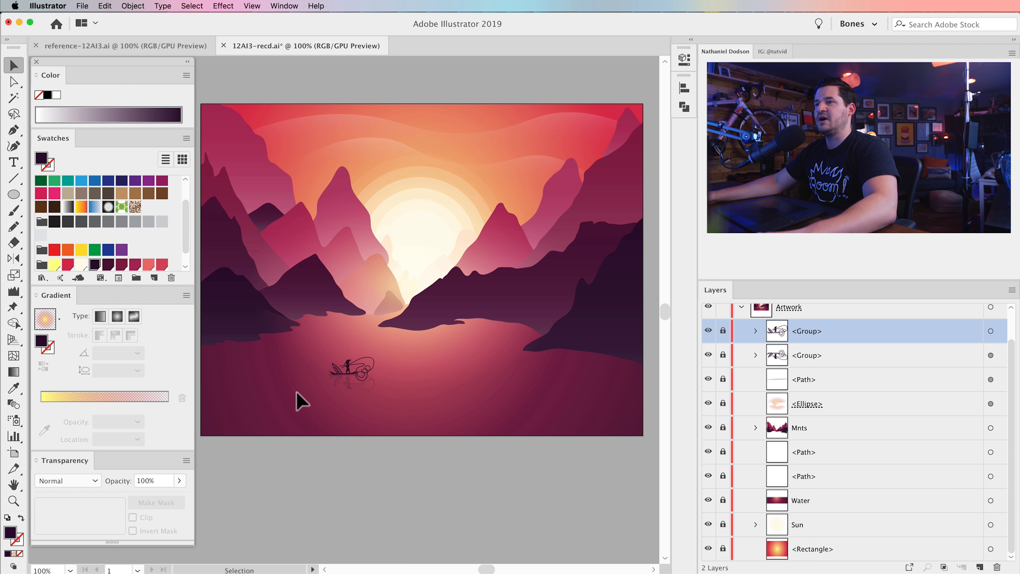
click(15, 228)
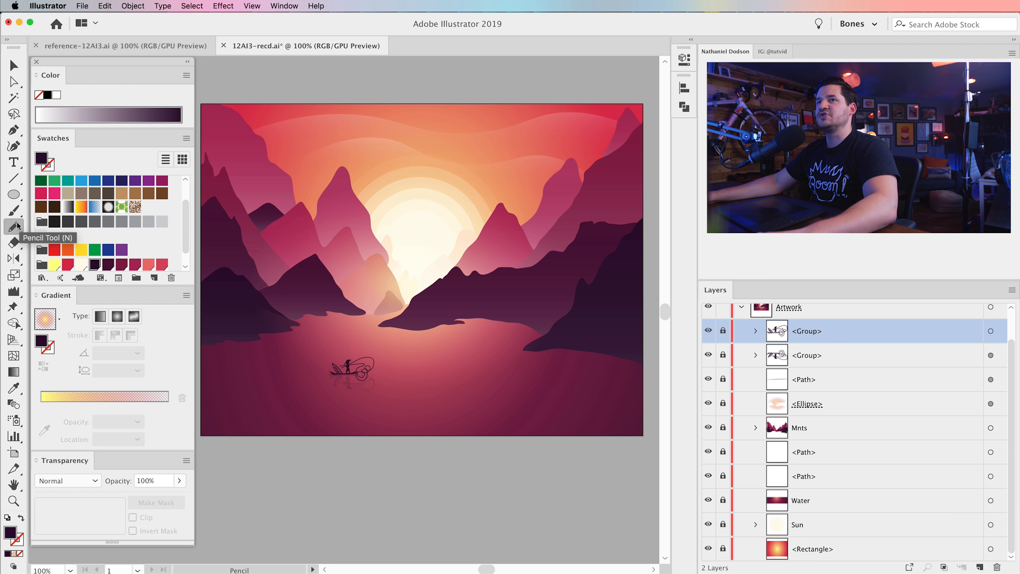
double_click(16, 227)
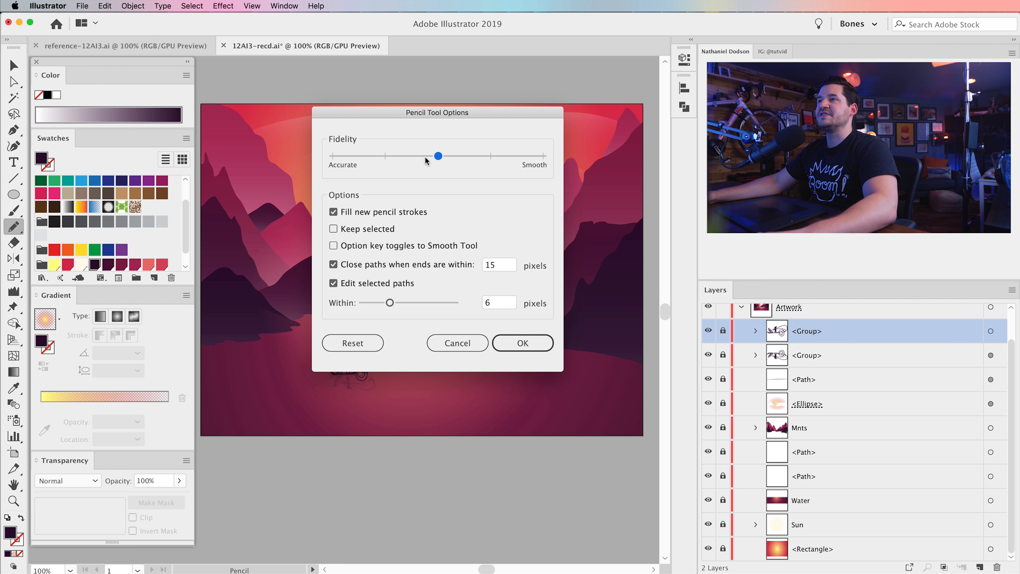
click(522, 343)
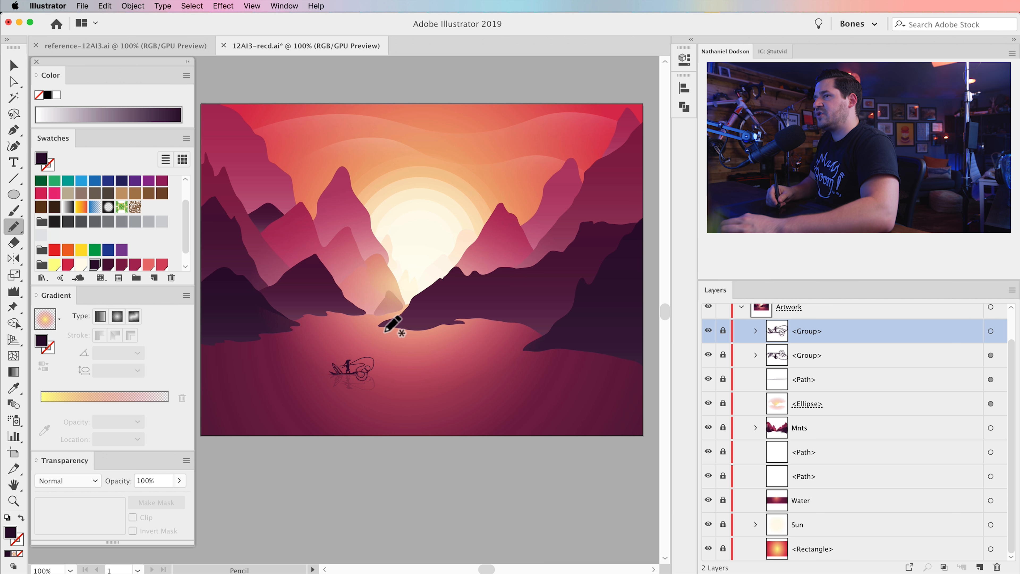
Step: Add a freehand, jagged-edged dark shore shadow at 23% opacity down the lake's right side, stacked directly above the Water shape
mouse_move(387, 336)
mouse_down()
mouse_move(520, 340)
mouse_move(508, 352)
mouse_move(560, 362)
mouse_move(549, 377)
mouse_move(588, 397)
mouse_move(532, 448)
mouse_move(550, 462)
mouse_move(656, 451)
mouse_move(646, 375)
mouse_move(610, 342)
mouse_move(470, 312)
mouse_move(380, 325)
mouse_up()
key(v)
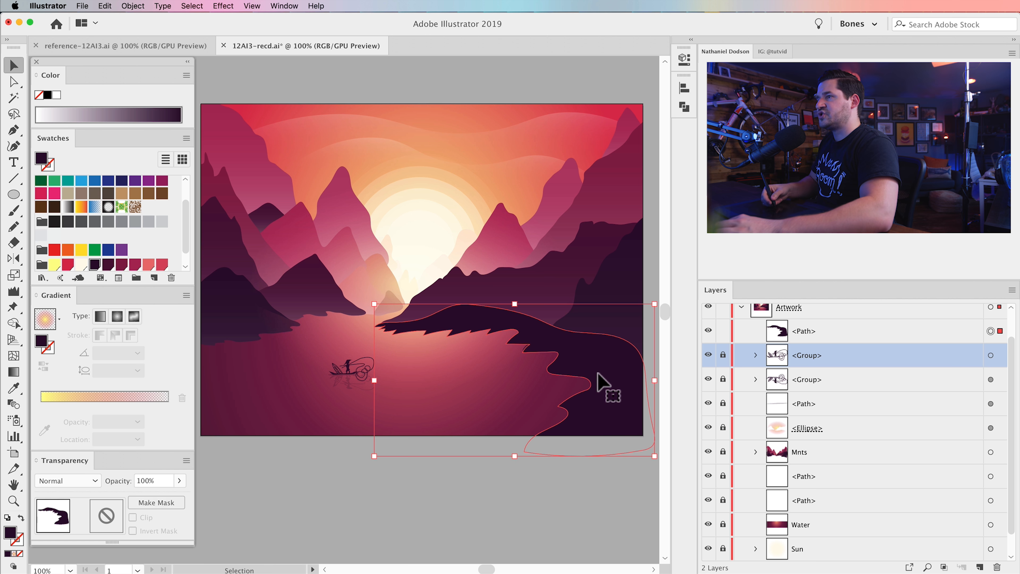
drag(821, 334, 811, 515)
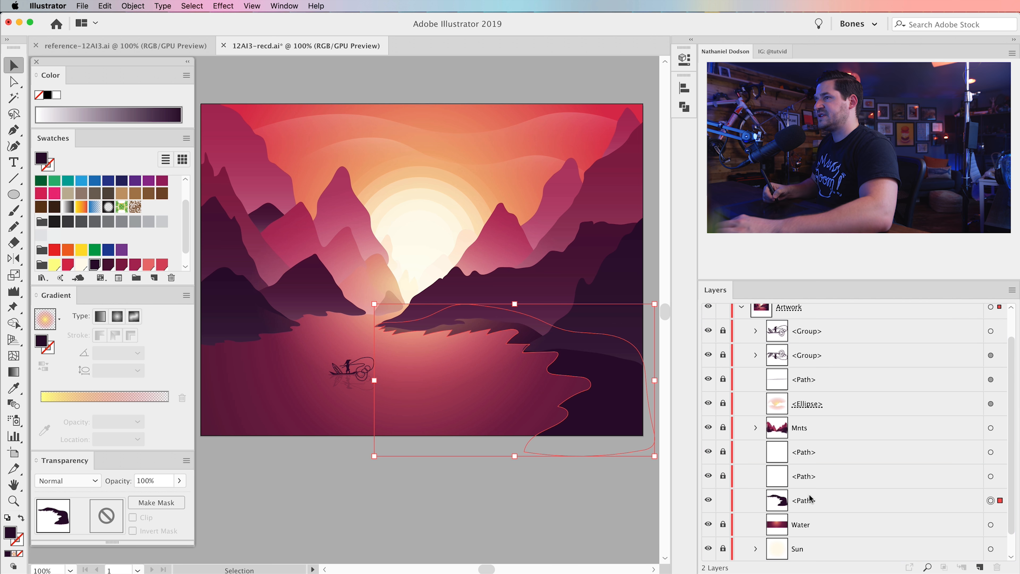
click(180, 484)
drag(176, 497, 141, 501)
click(261, 489)
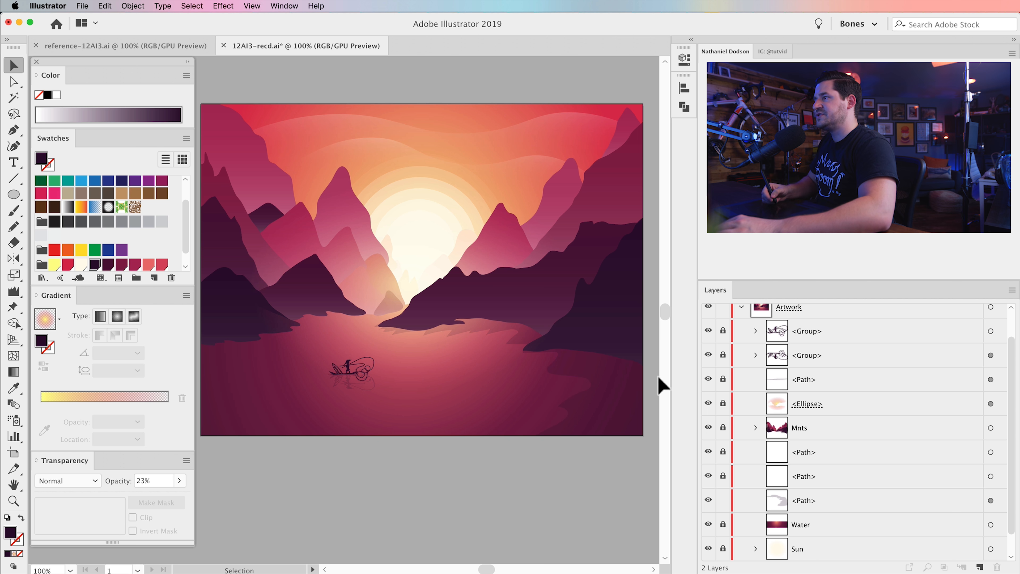
click(629, 433)
Step: Add a second jagged dark shadow at 20% opacity over the first right-shore shadow, stacked just above it and behind the mountains
key(n)
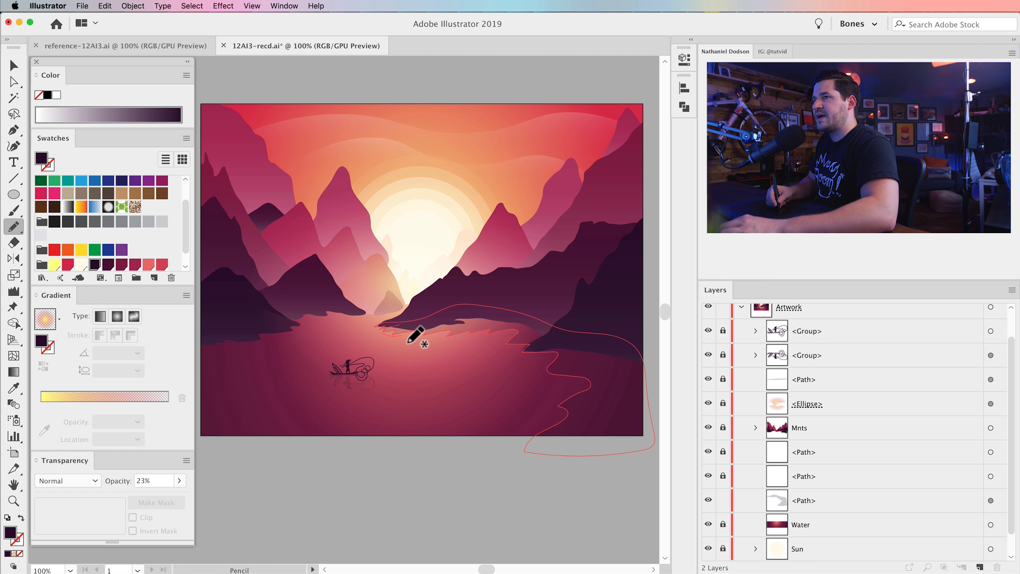
mouse_move(431, 340)
mouse_down()
mouse_move(497, 338)
mouse_move(497, 355)
mouse_move(545, 353)
mouse_move(536, 362)
mouse_move(567, 379)
mouse_move(549, 404)
mouse_move(599, 418)
mouse_move(546, 454)
mouse_move(578, 469)
mouse_move(634, 460)
mouse_move(650, 435)
mouse_move(651, 360)
mouse_move(629, 339)
mouse_move(465, 308)
mouse_move(384, 324)
mouse_up()
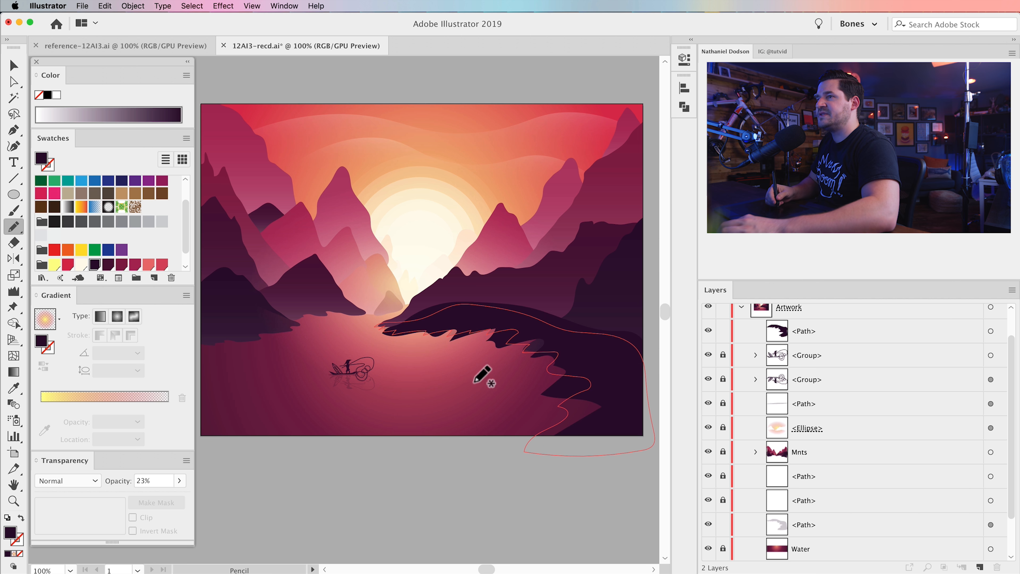
drag(839, 341, 831, 517)
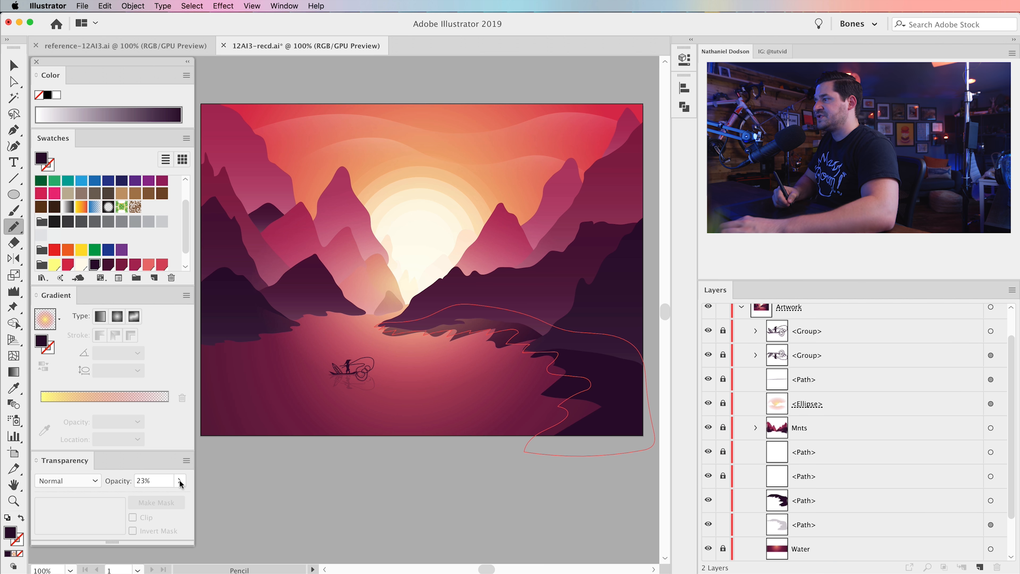
click(991, 501)
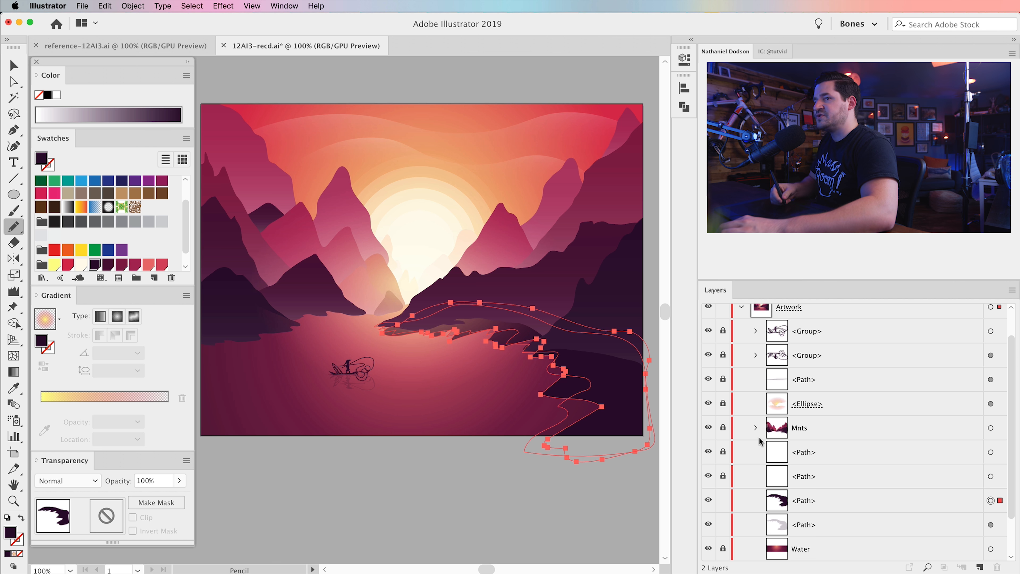
click(149, 481)
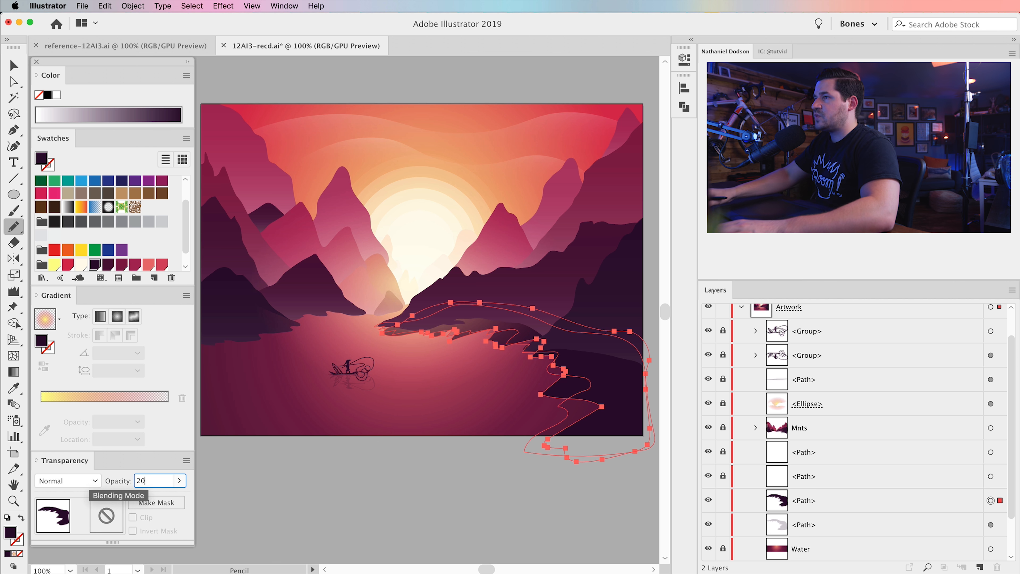
text(20)
key(Return)
key(super+shift+a)
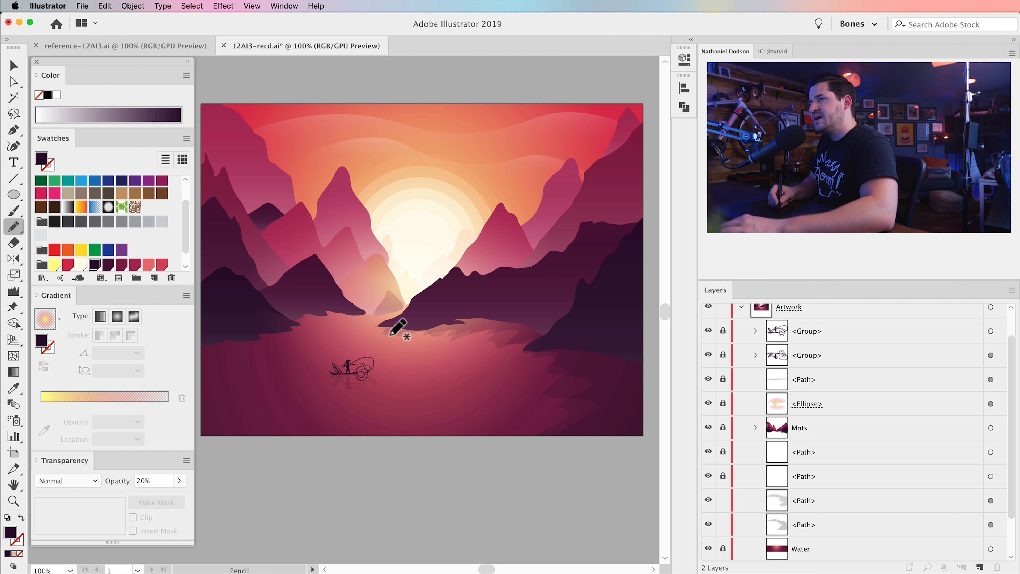
Step: Add a thin rippled shadow at 20% opacity beneath the central tip of the right shoreline, stacked above the other water shadows
mouse_move(398, 336)
mouse_down()
mouse_move(378, 340)
mouse_move(552, 317)
mouse_up()
click(857, 330)
drag(837, 333, 819, 518)
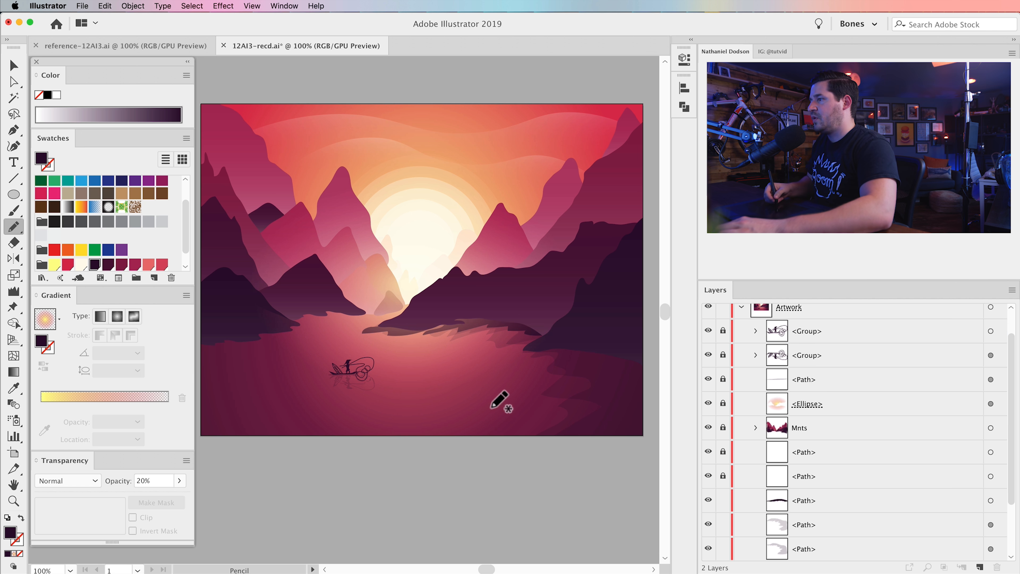
click(991, 501)
click(121, 482)
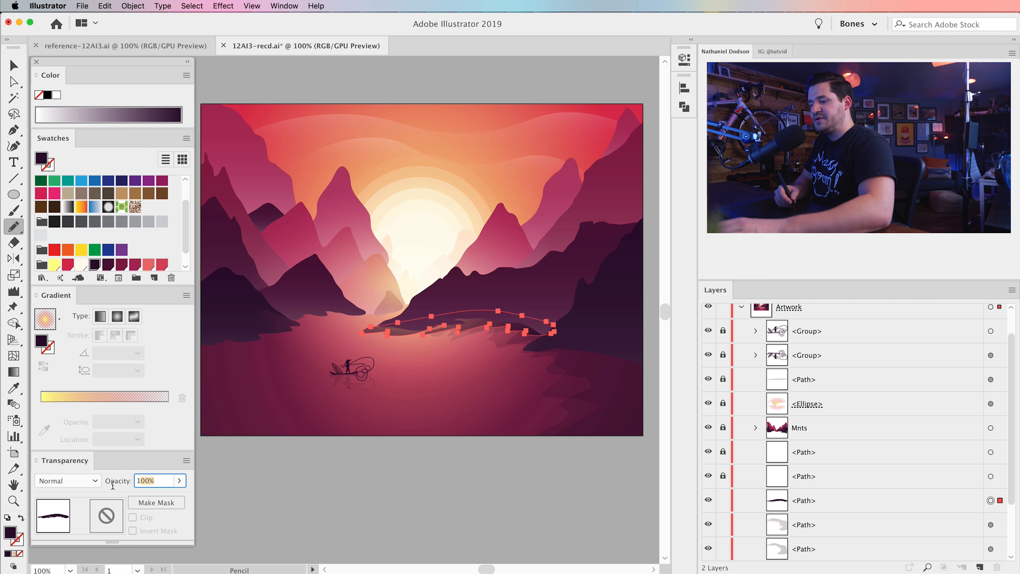
text(20)
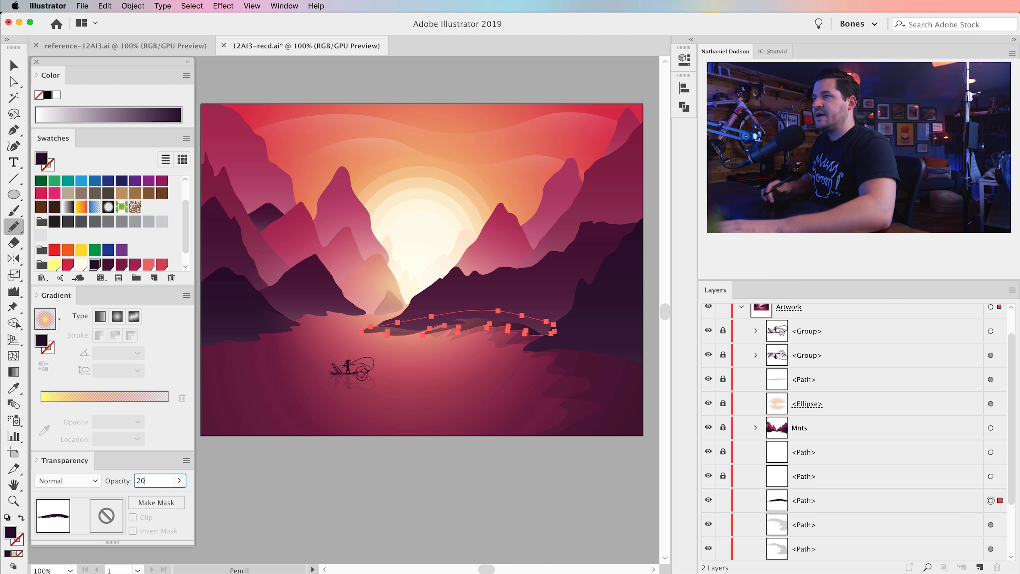
key(Return)
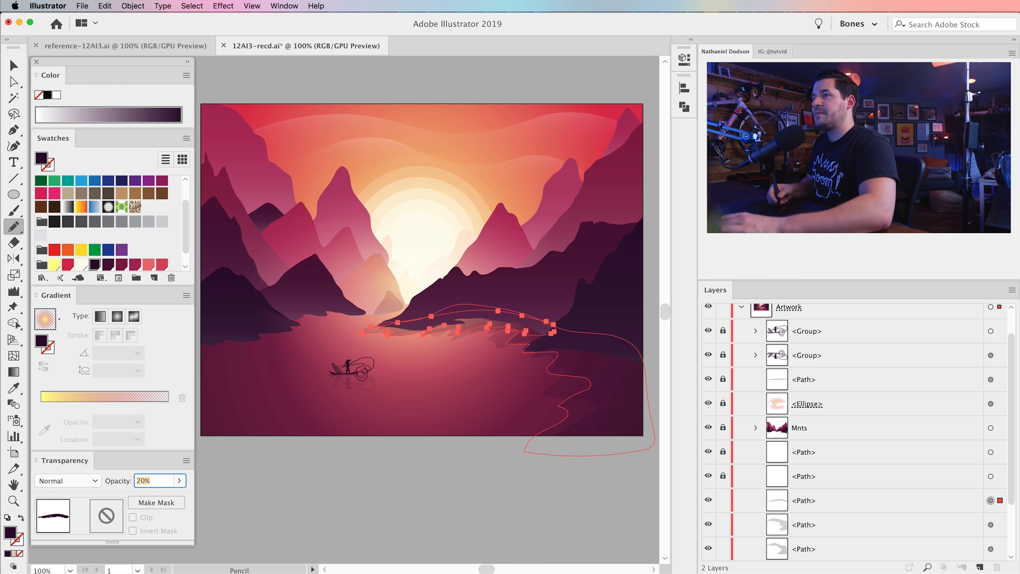
key(super+shift+a)
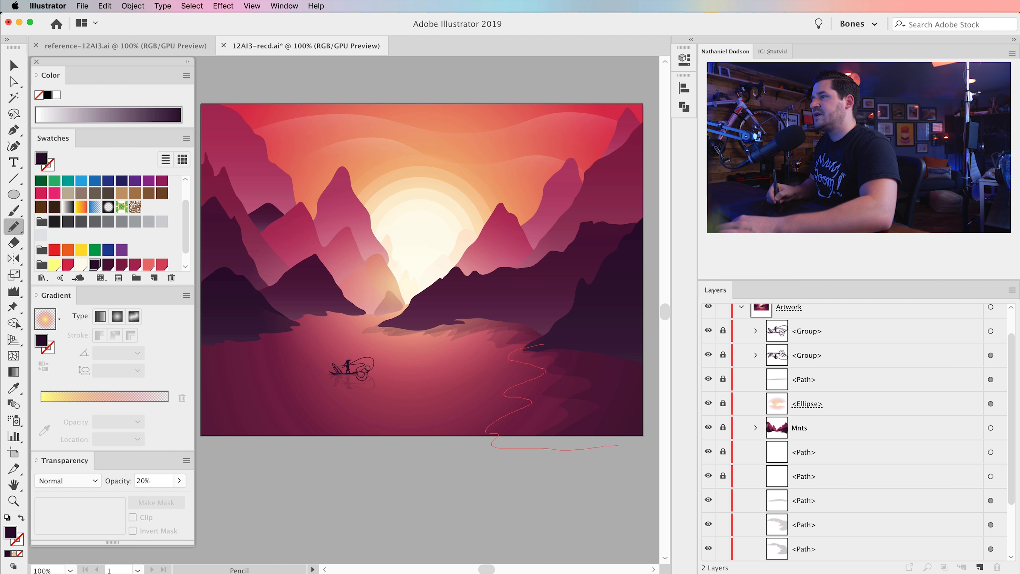
Step: Add a wavy dark shadow at 23% opacity across the lake's lower-right corner, stacked above the thin rippled shadow
drag(544, 343, 547, 337)
drag(804, 331, 803, 511)
click(991, 500)
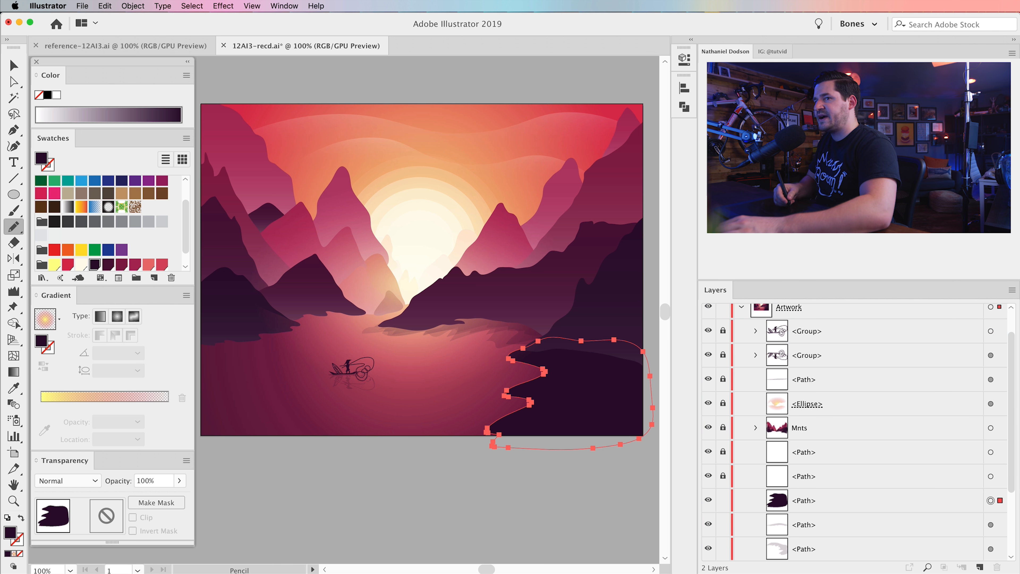
click(179, 481)
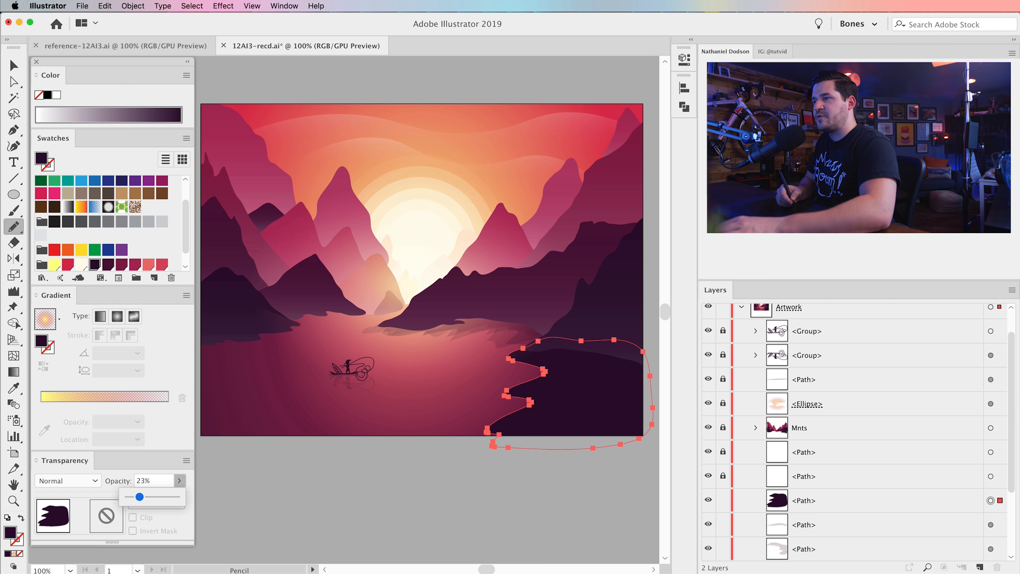
key(super+shift+a)
Step: Add a jagged dark shadow at 23% opacity down the lake's left side below the mountains, stacked above the right-side shadows
drag(434, 313, 546, 329)
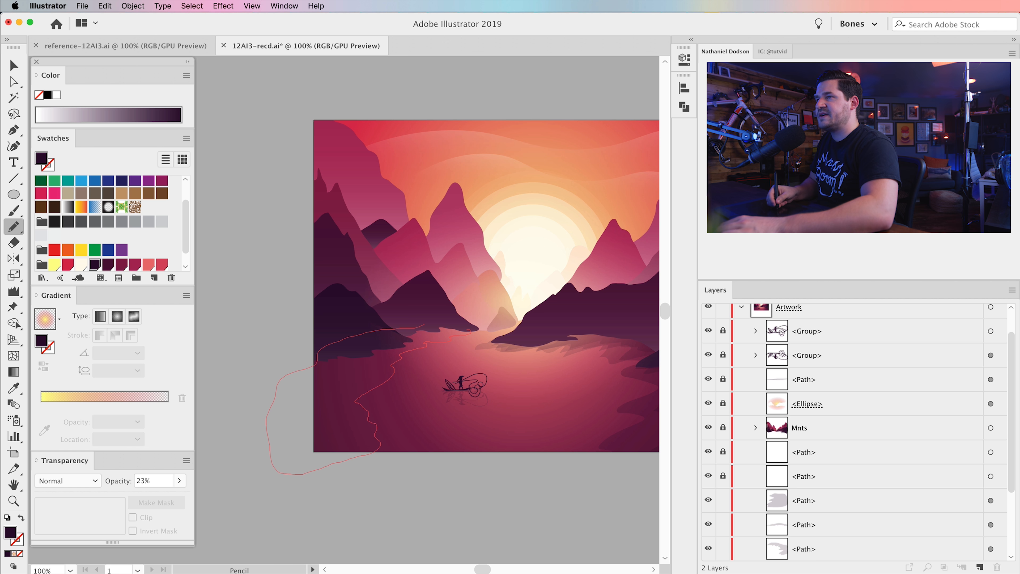
drag(468, 331, 471, 331)
drag(803, 330, 803, 512)
click(991, 500)
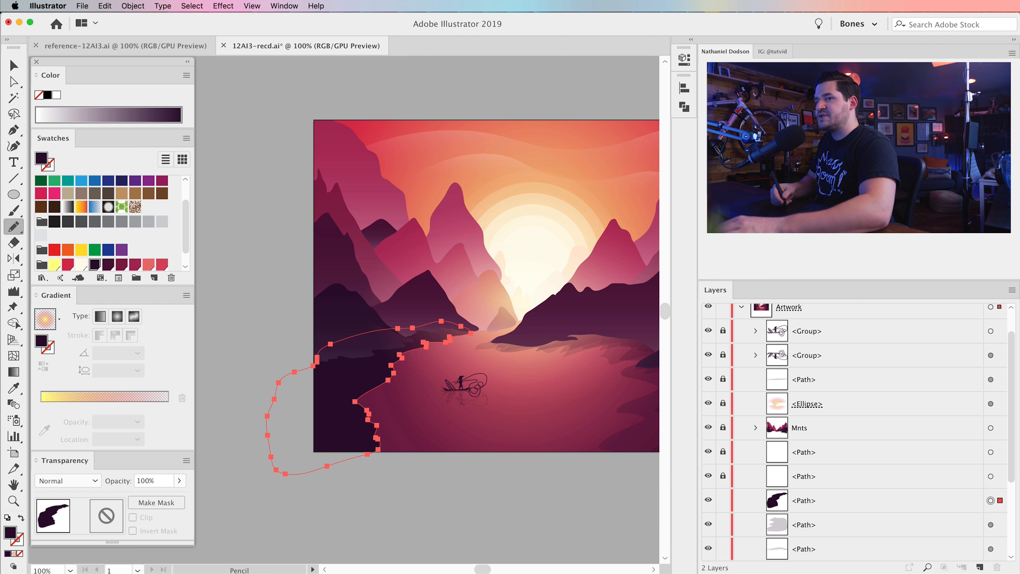
click(179, 481)
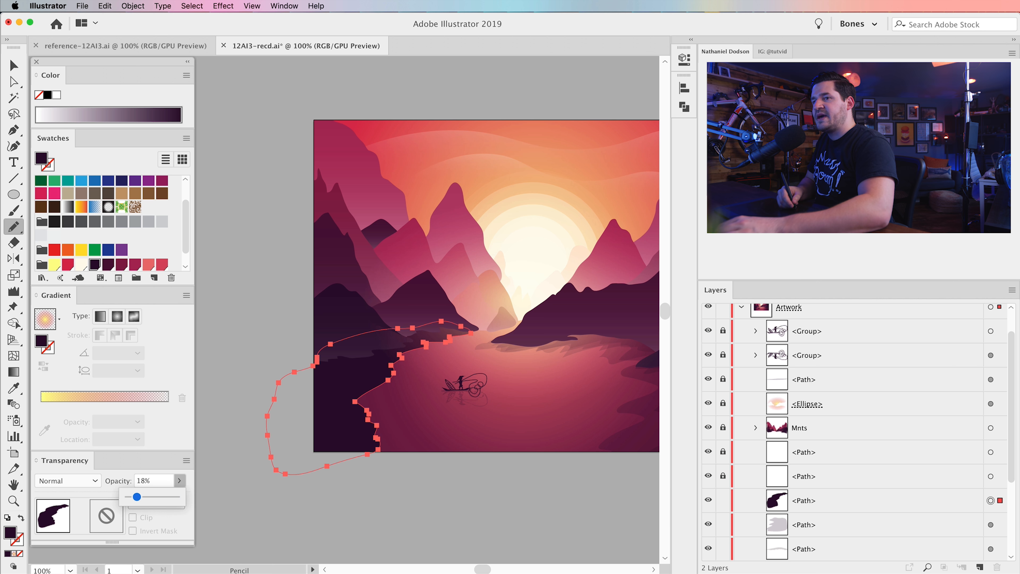
key(super+shift+a)
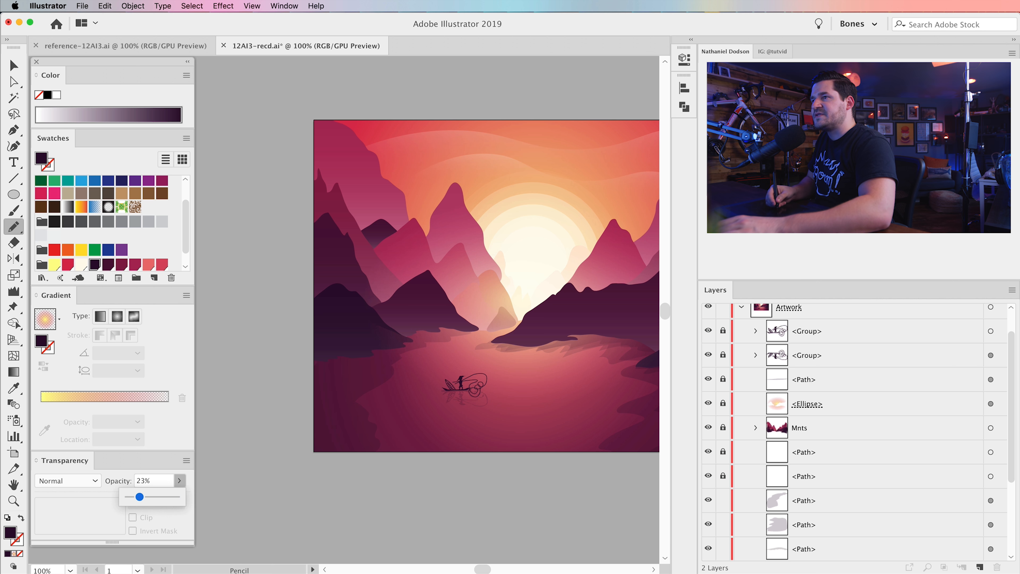
Step: Add a smaller jagged shadow at 23% opacity hugging the left shoreline, stacked above the first left-side shadow
drag(426, 326, 440, 328)
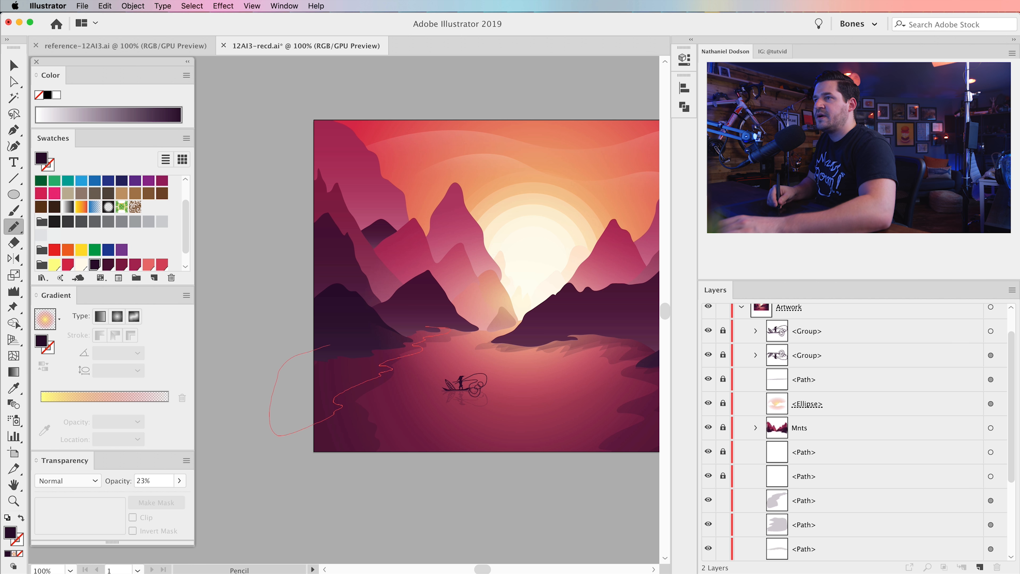
drag(427, 323, 426, 325)
drag(803, 331, 803, 512)
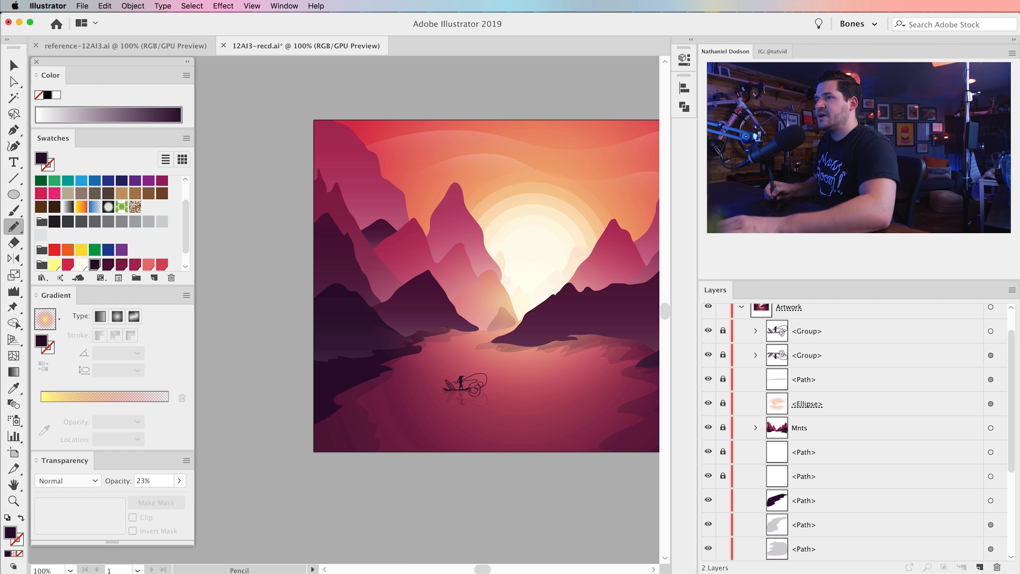
click(991, 500)
click(180, 480)
drag(176, 497, 140, 497)
key(super+shift+a)
Step: Add a large smooth-edged shadow at 19% opacity curving down the lake's left side, stacked above the jagged left shadows
drag(474, 322, 491, 304)
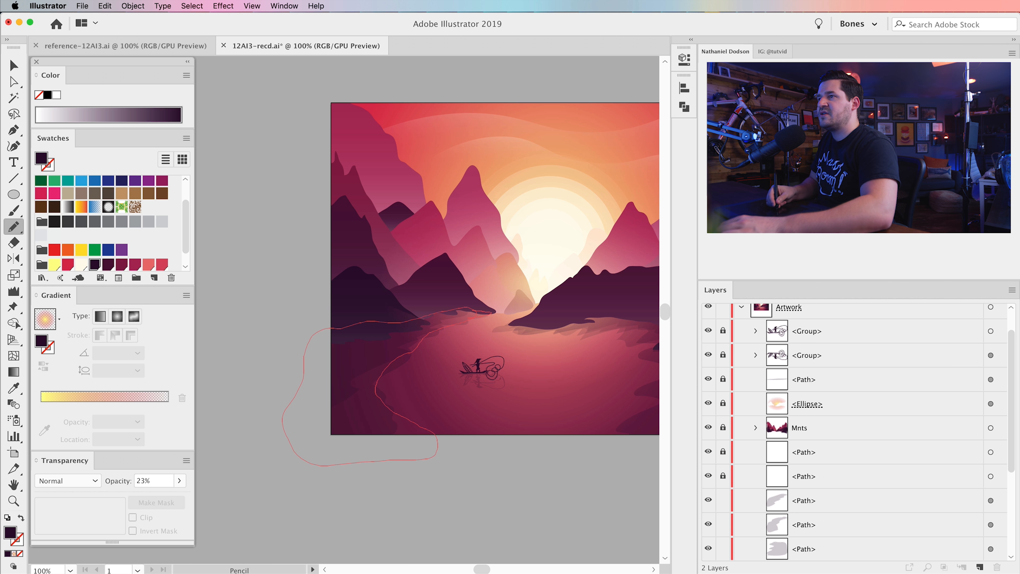
drag(468, 317, 453, 314)
key(v)
click(385, 347)
drag(803, 331, 803, 513)
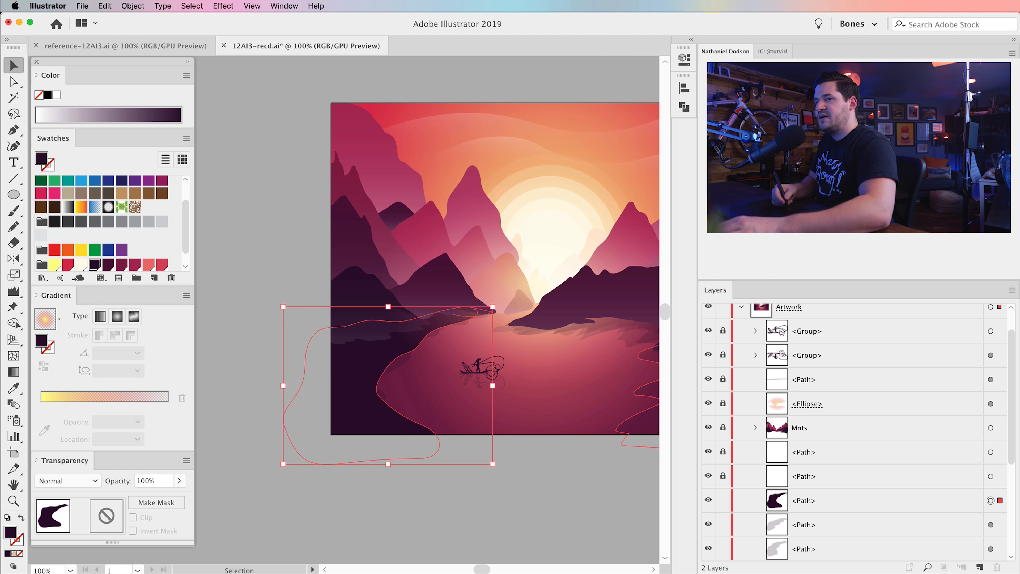
click(179, 481)
drag(177, 496, 137, 497)
click(333, 493)
Step: Add a large smooth-edged shadow at 26% opacity curving down the lake's right side, stacked above the smooth left-side shadow
key(space)
drag(338, 494, 239, 494)
drag(539, 366, 468, 369)
key(n)
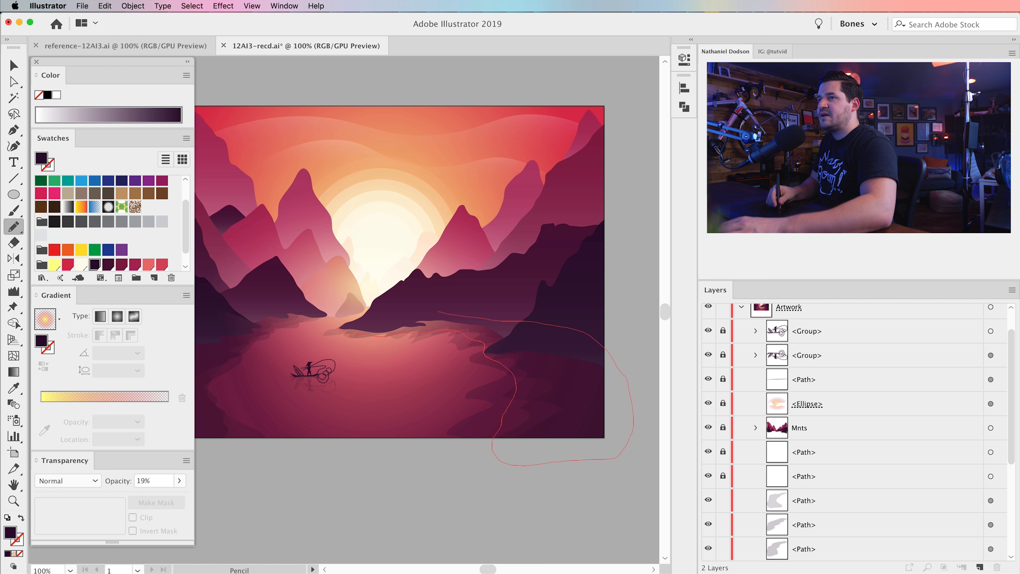
drag(340, 329, 342, 325)
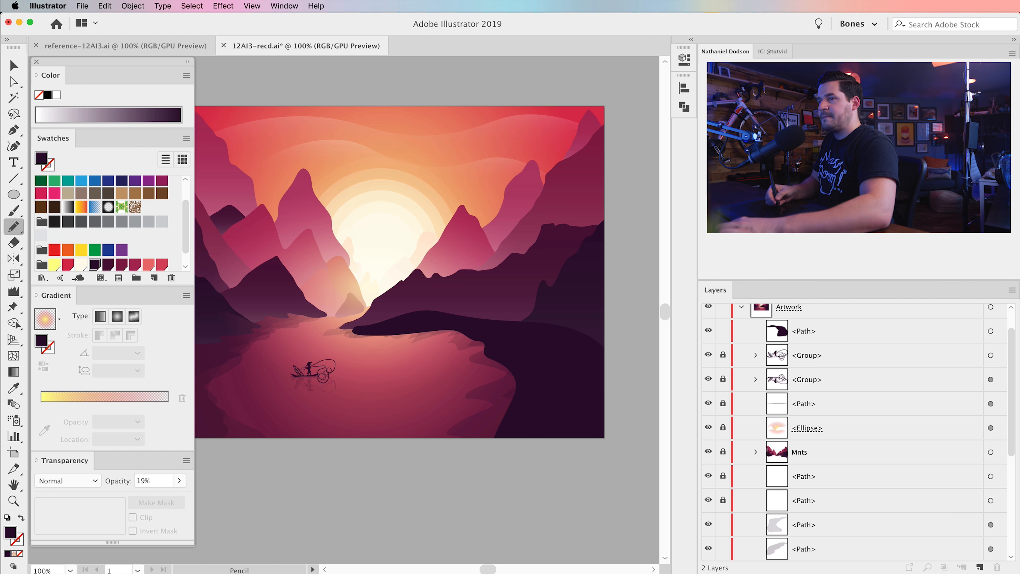
key(v)
click(551, 364)
drag(803, 331, 803, 512)
click(179, 481)
drag(137, 496, 141, 497)
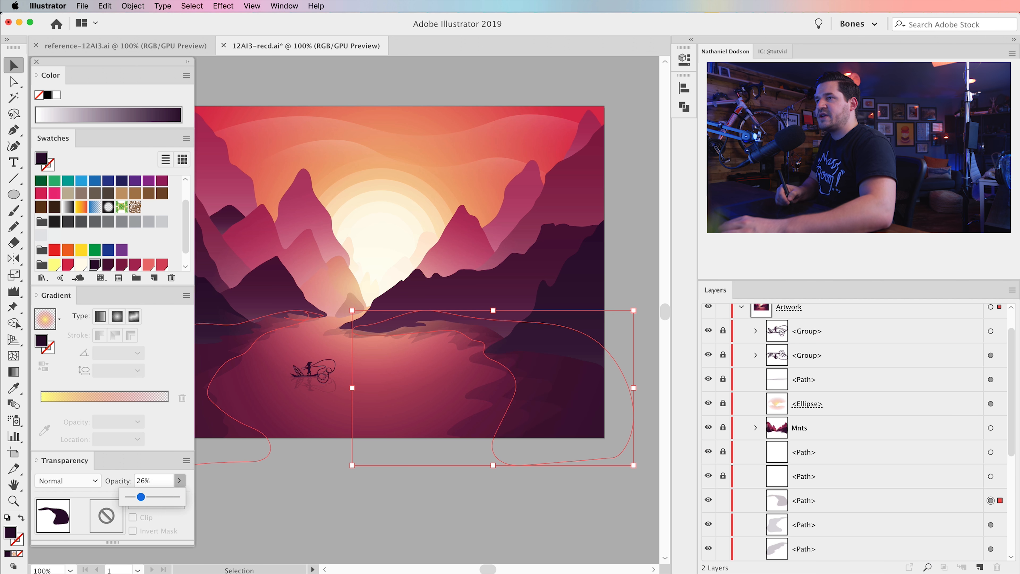
click(305, 500)
drag(542, 377, 621, 393)
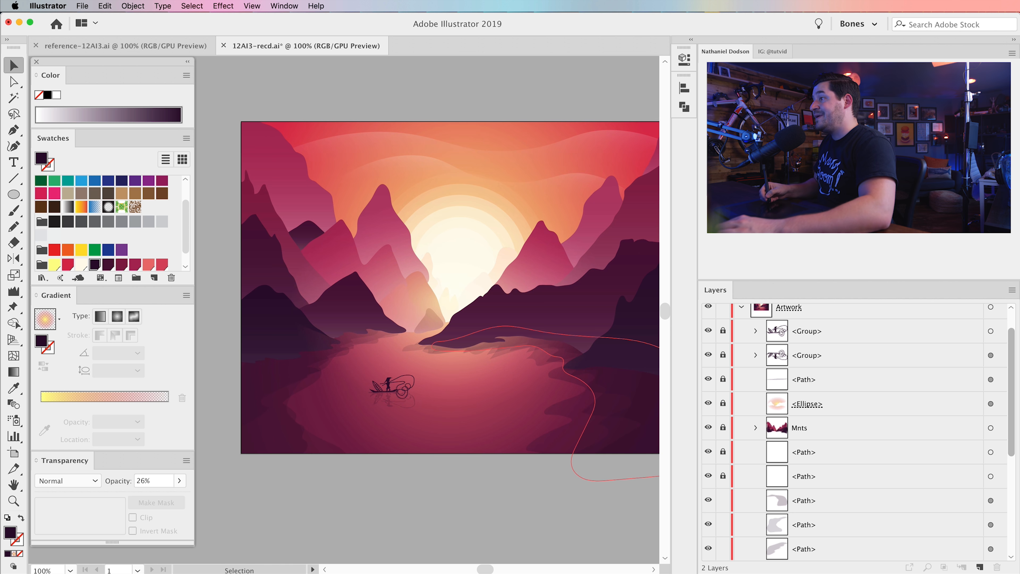
scroll(855, 430, down, 10)
click(855, 326)
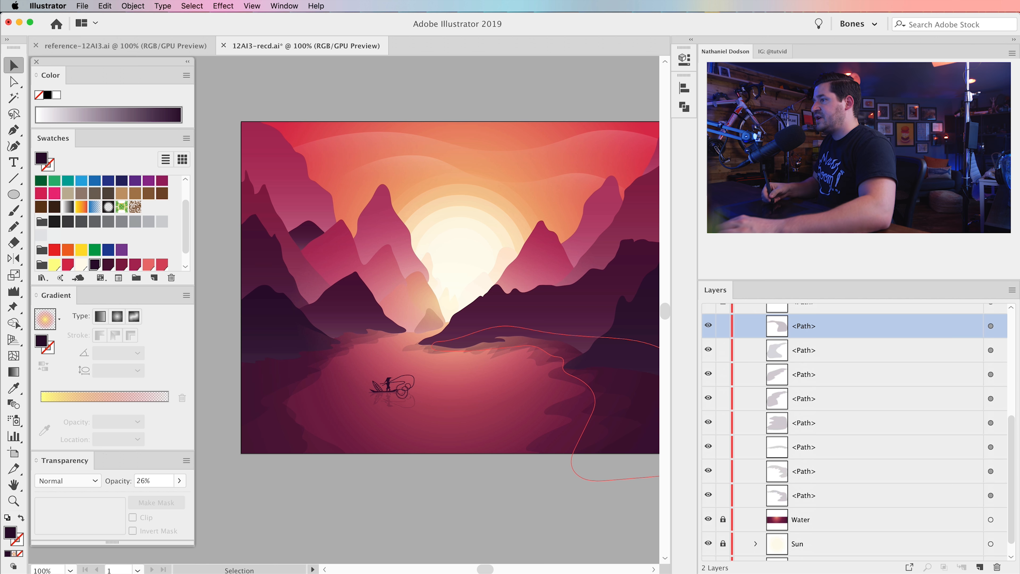
click(856, 496)
click(991, 495)
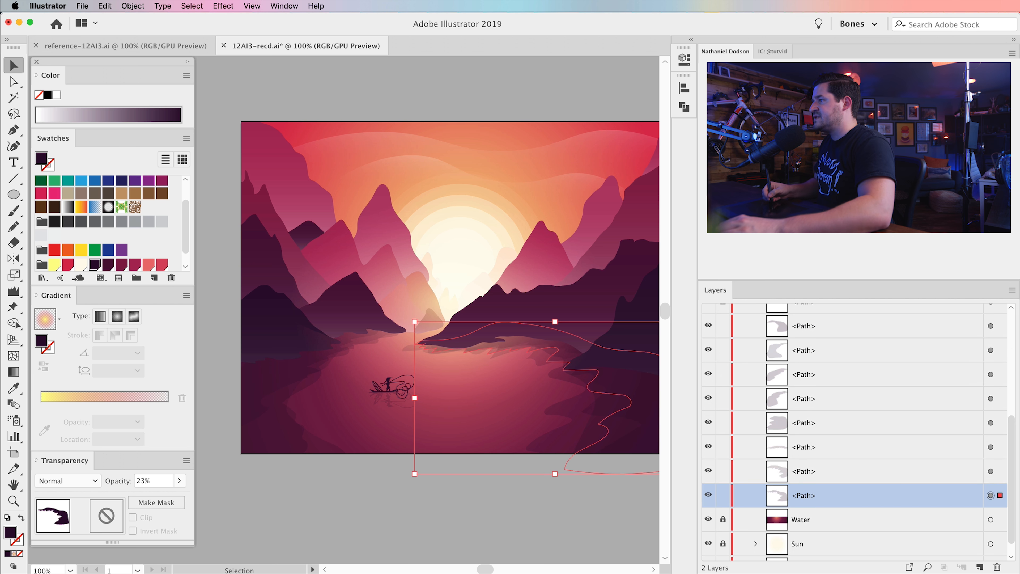
click(991, 471)
click(991, 447)
click(991, 422)
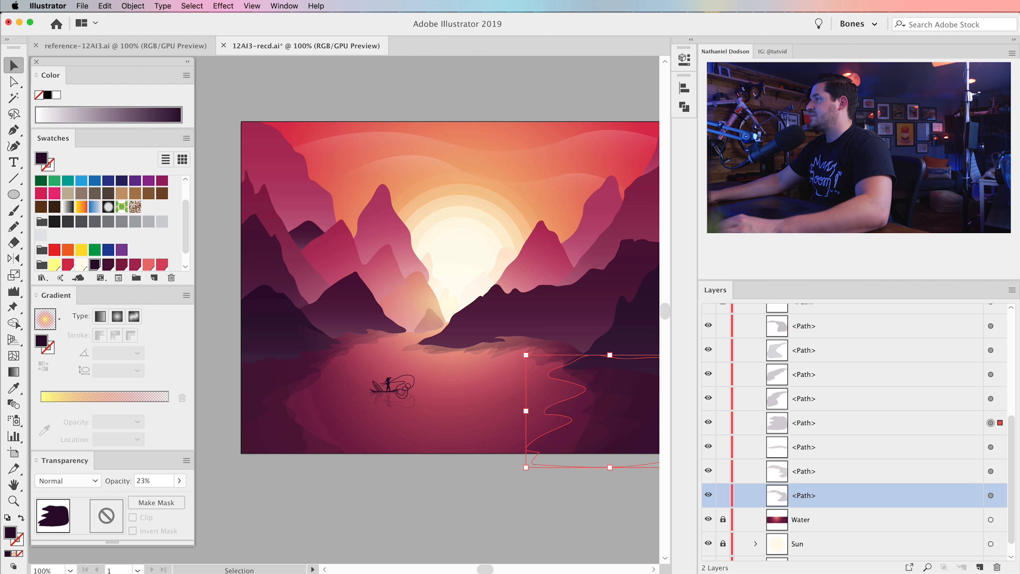
Step: Group all eight translucent shore shadow paths that sit above the Water layer
click(991, 326)
shift+click(991, 351)
shift+click(991, 375)
shift+click(991, 399)
shift+click(990, 423)
shift+click(991, 446)
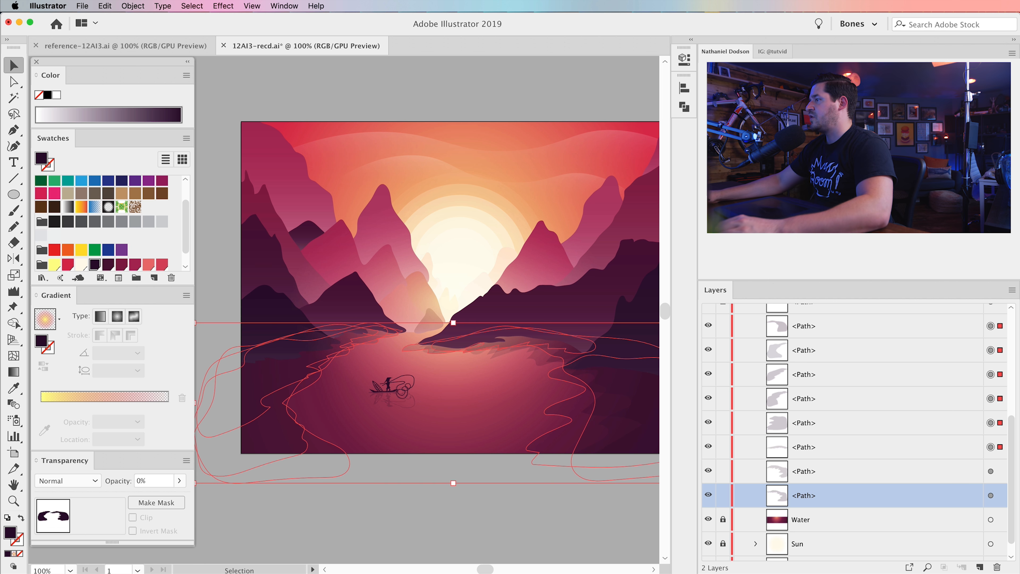
shift+click(991, 471)
shift+click(991, 495)
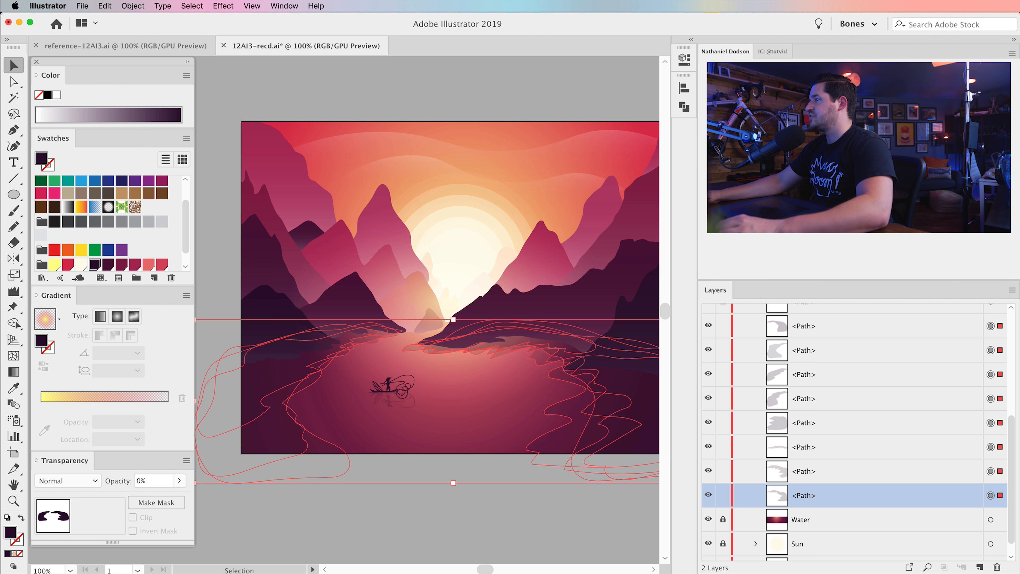
scroll(855, 442, up, 2)
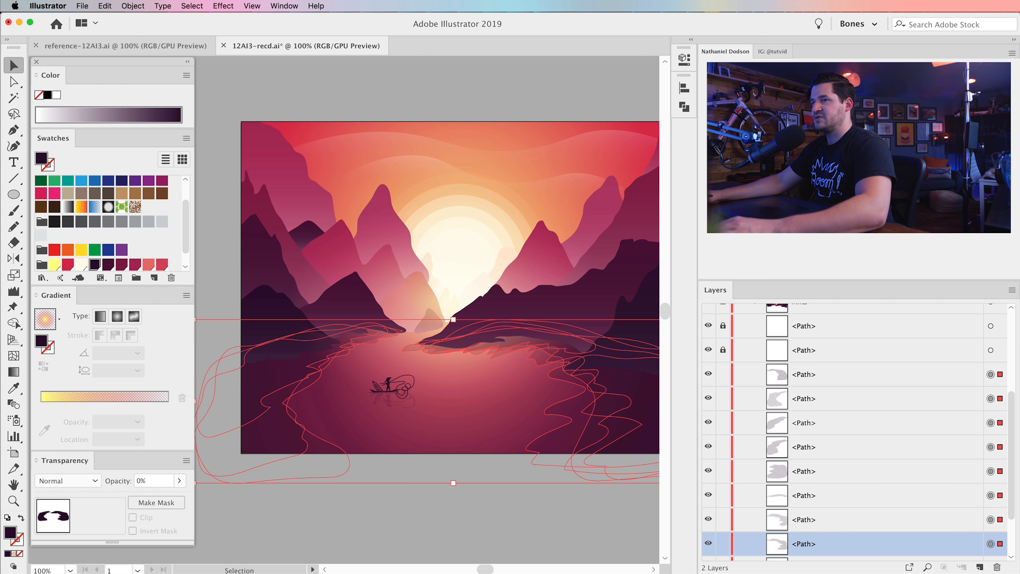
key(a)
key(super+g)
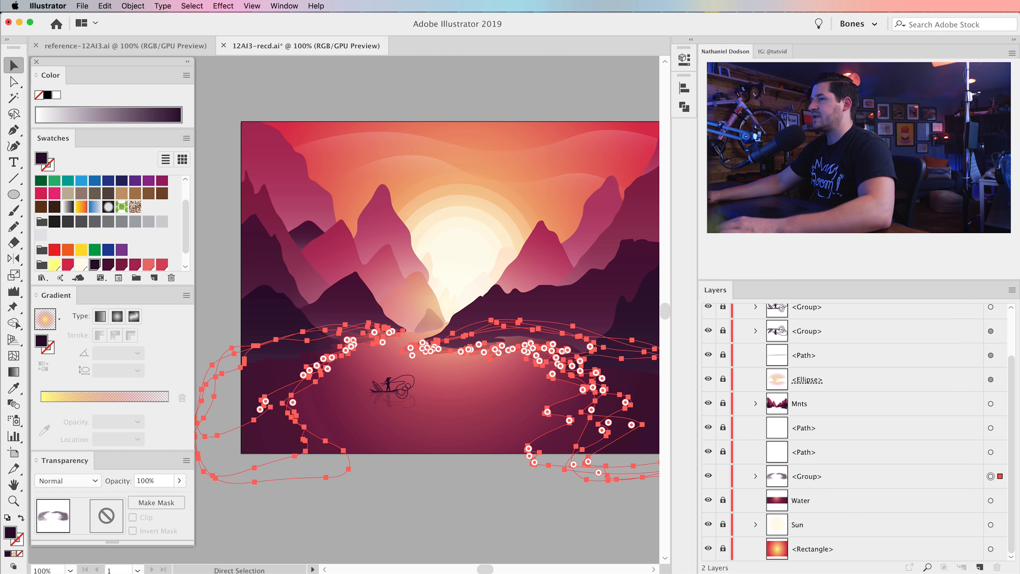
key(v)
Step: Set the Wrinkle tool's brush to 300 pt wide and 200 pt high
click(13, 291)
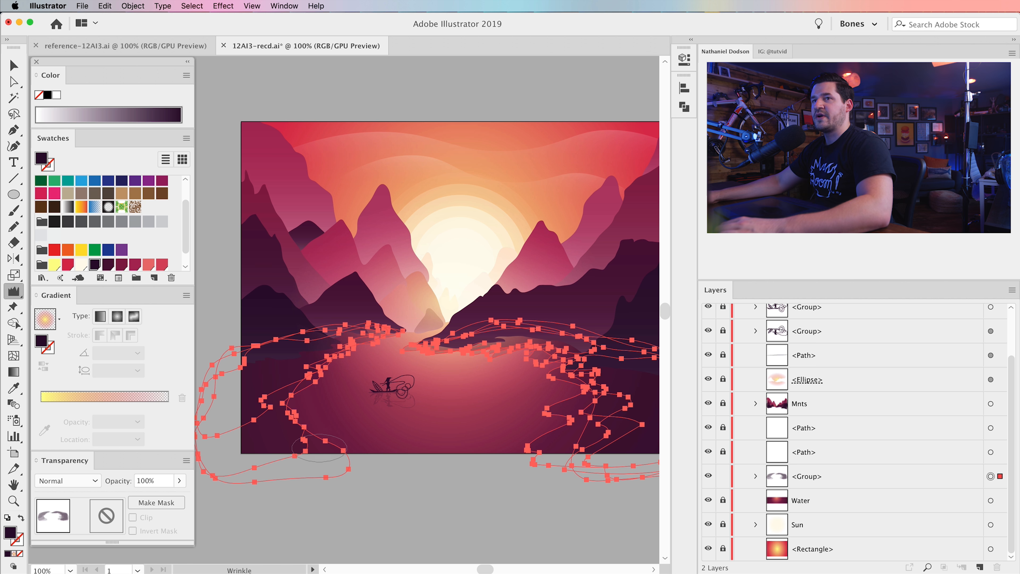
double_click(14, 291)
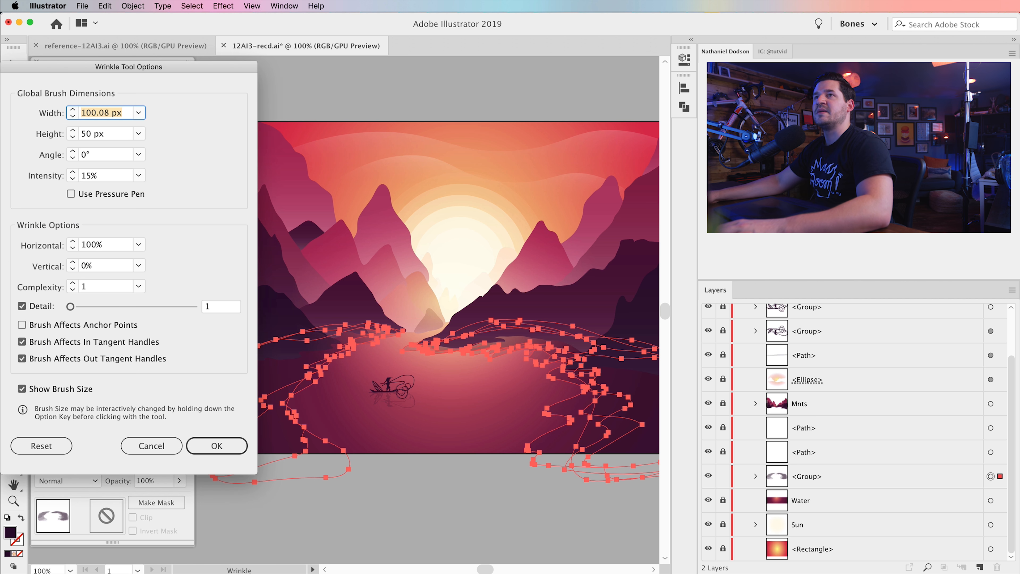
click(138, 134)
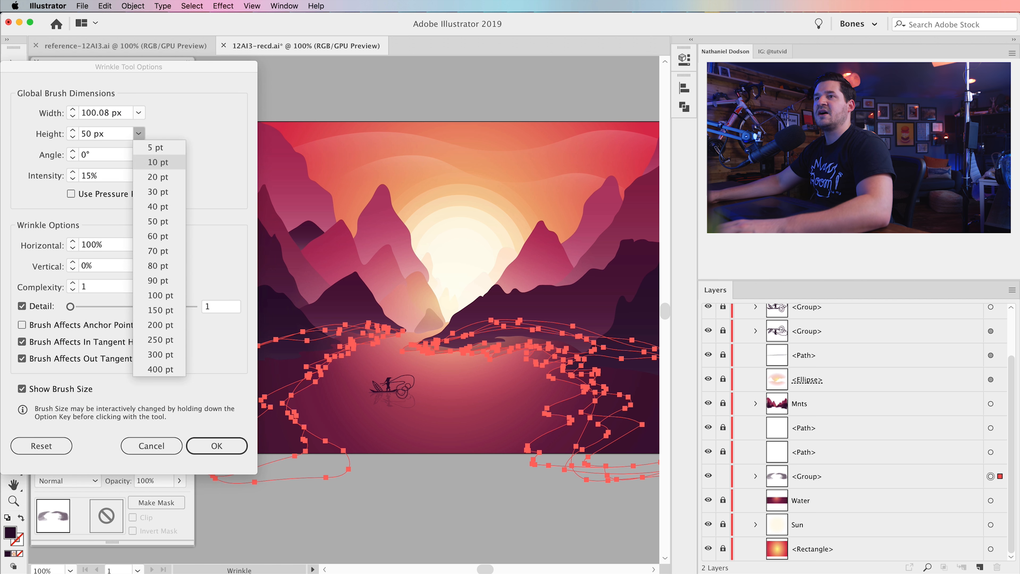
click(159, 325)
click(138, 113)
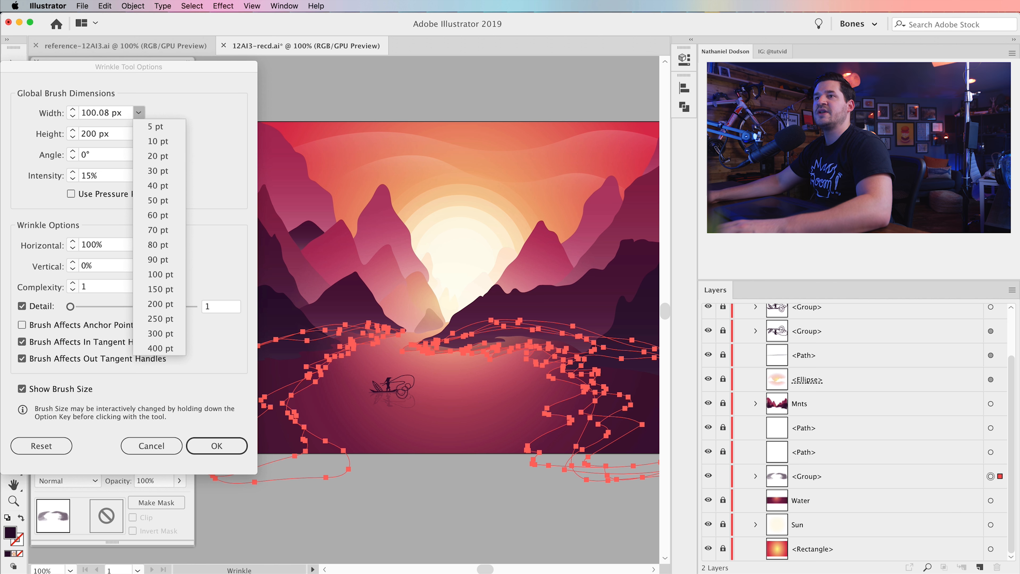
click(159, 335)
click(216, 445)
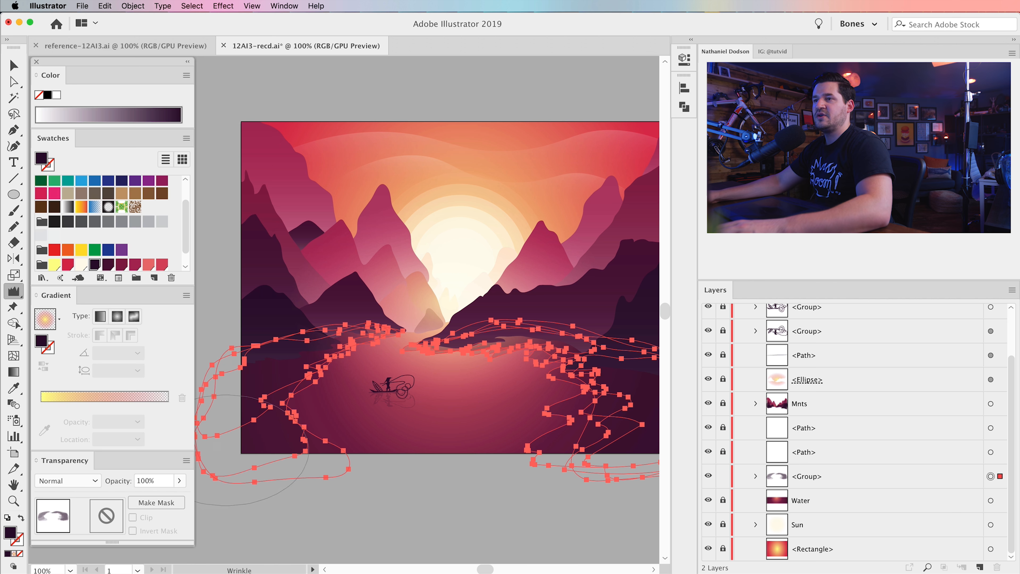
Step: Wrinkle the edges of the grouped shore shadows along the right and left sides of the lake, leaving nothing selected
drag(476, 370, 476, 368)
click(557, 412)
click(557, 413)
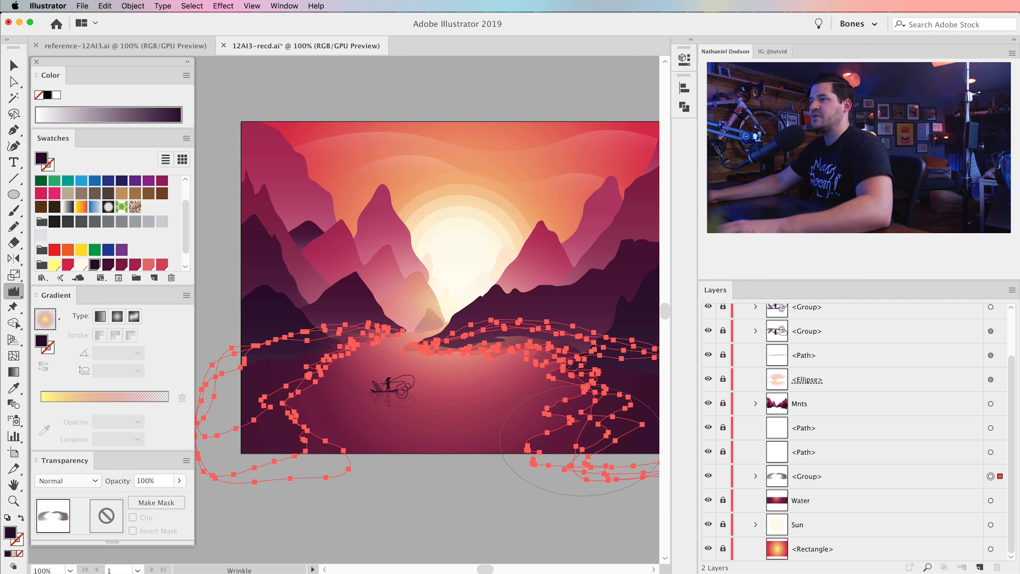
click(598, 426)
click(341, 364)
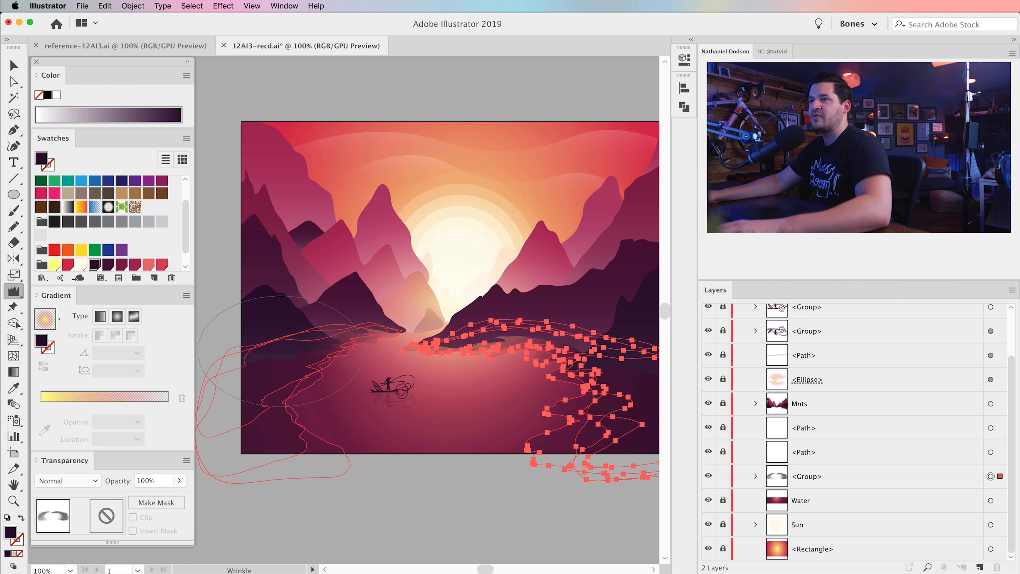
click(276, 419)
key(v)
click(398, 490)
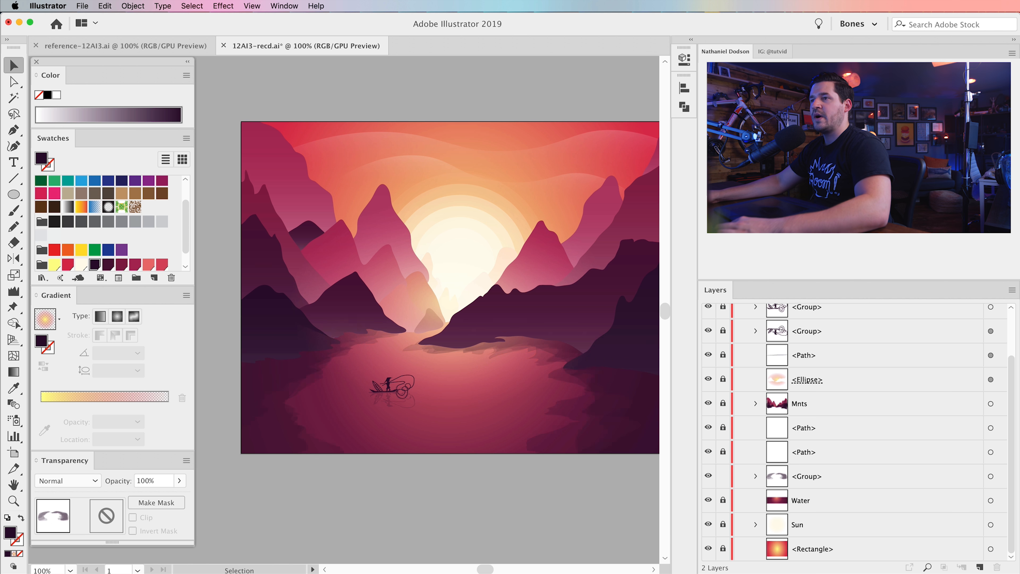
Step: Examine the wrinkled shore shadows and the water around the boat
key(space)
drag(397, 490, 364, 508)
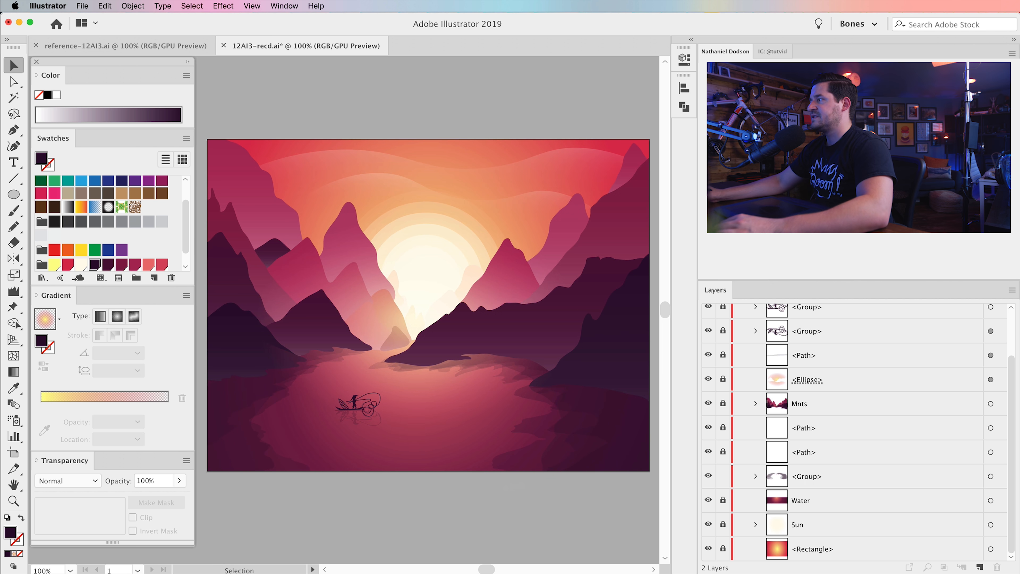
key(space)
drag(505, 471, 504, 465)
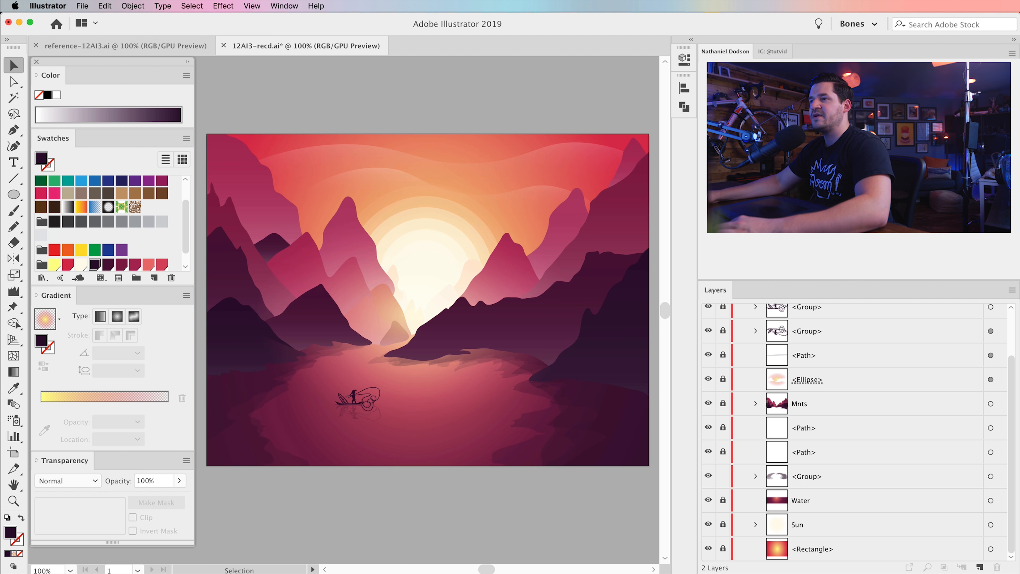
drag(387, 413, 351, 410)
drag(350, 407, 365, 402)
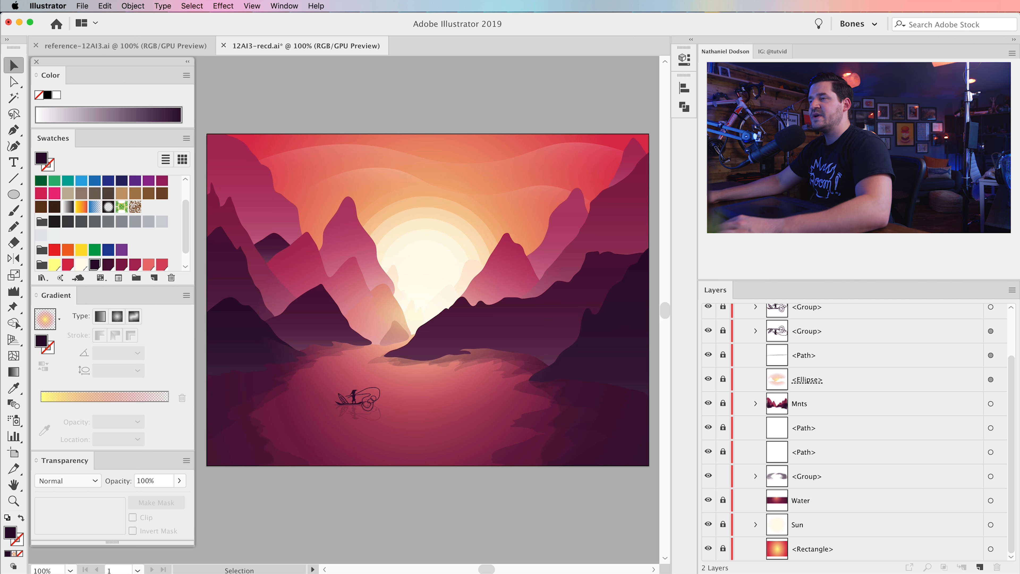
key(space)
drag(506, 441, 505, 460)
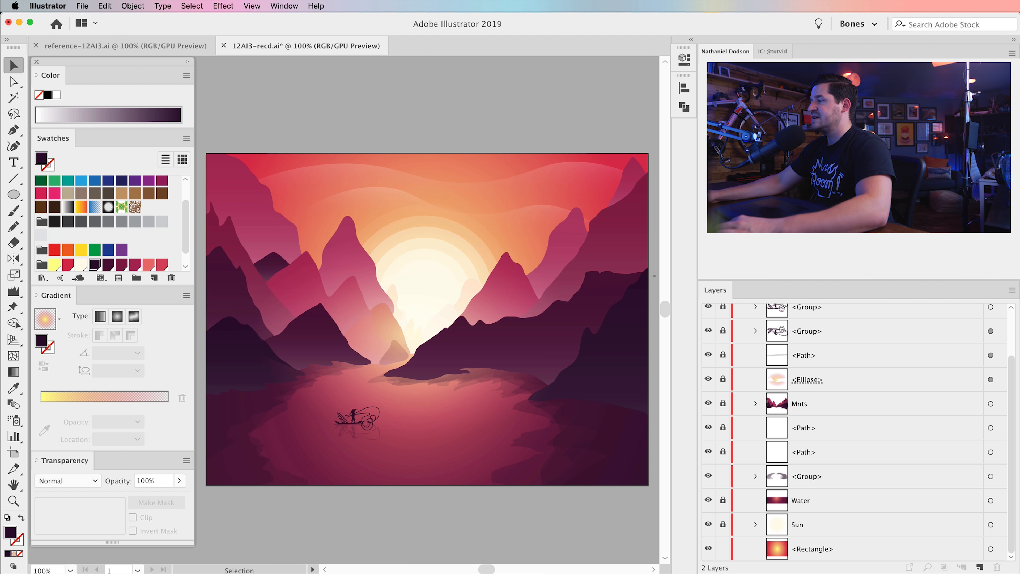
Step: Recolor the outer red stop of the sky background's radial gradient to R 249, G 44, B 107 with RGB sliders
click(526, 197)
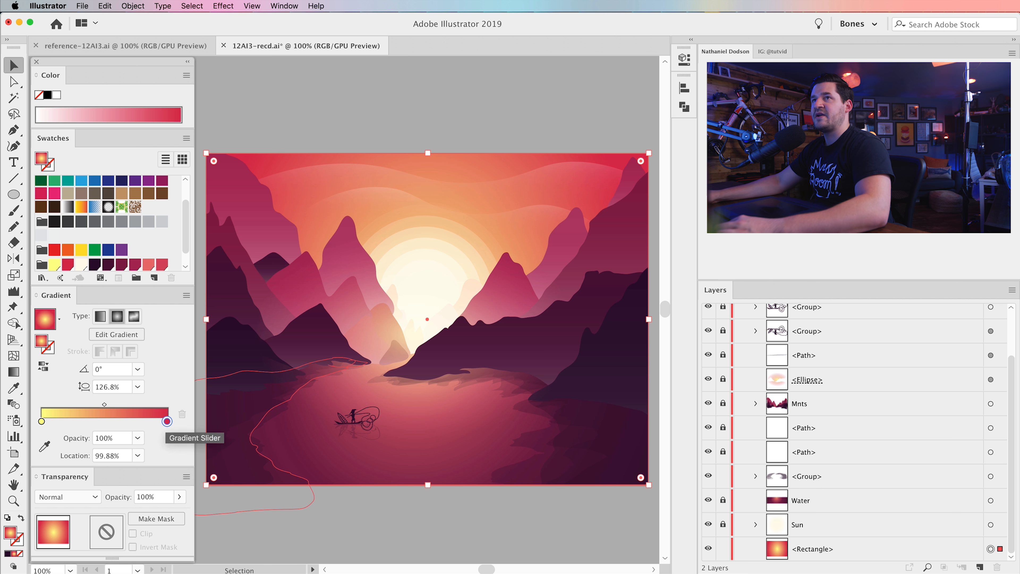
double_click(167, 421)
key(Escape)
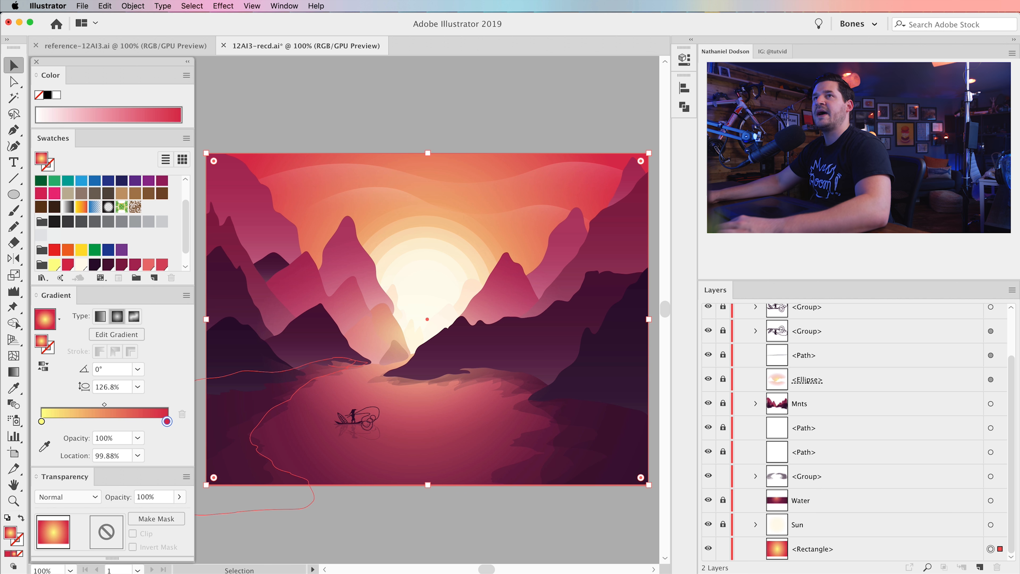
click(37, 76)
click(48, 75)
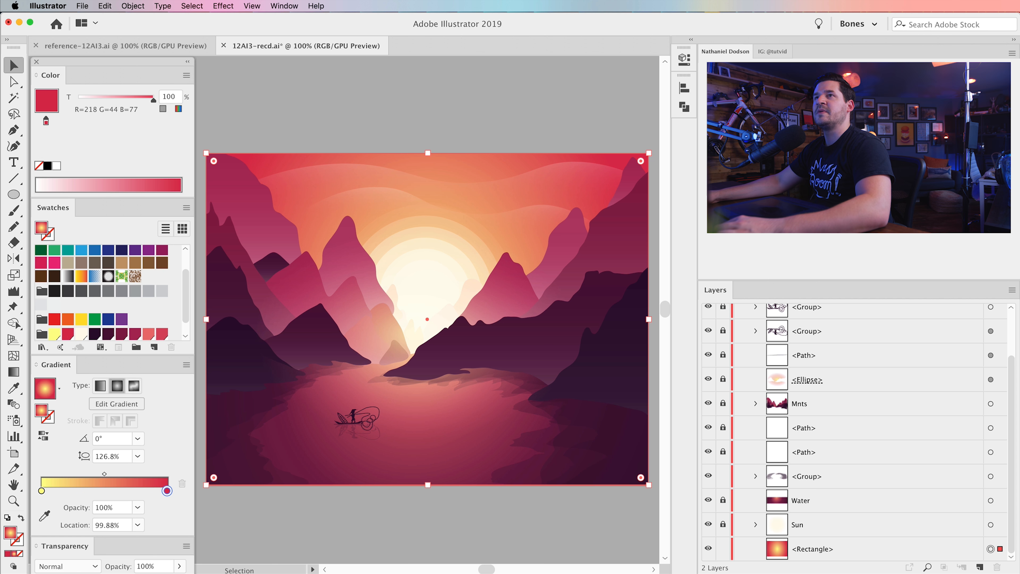
click(186, 75)
click(213, 105)
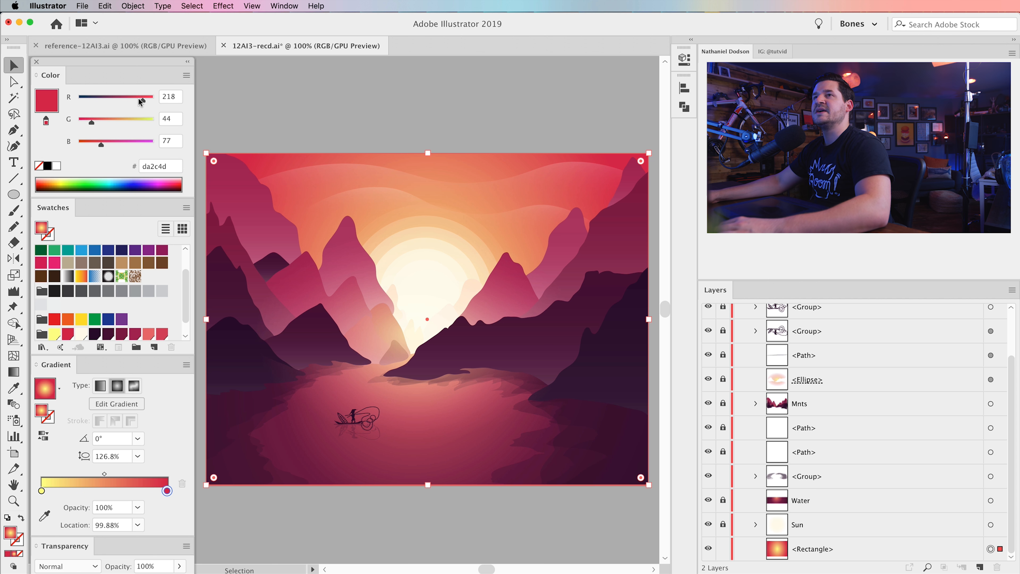
click(141, 98)
drag(101, 144, 109, 145)
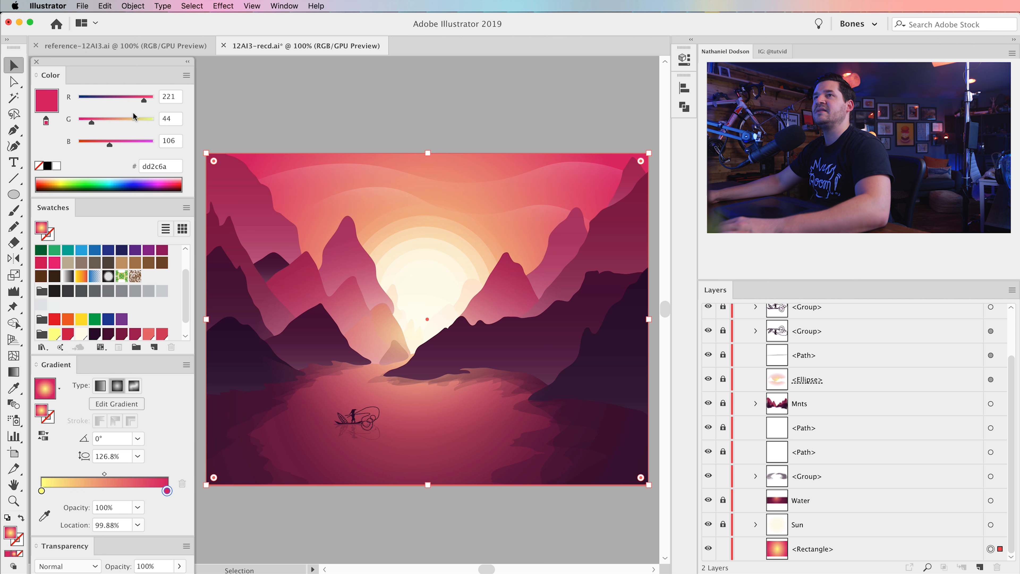
drag(145, 98, 152, 96)
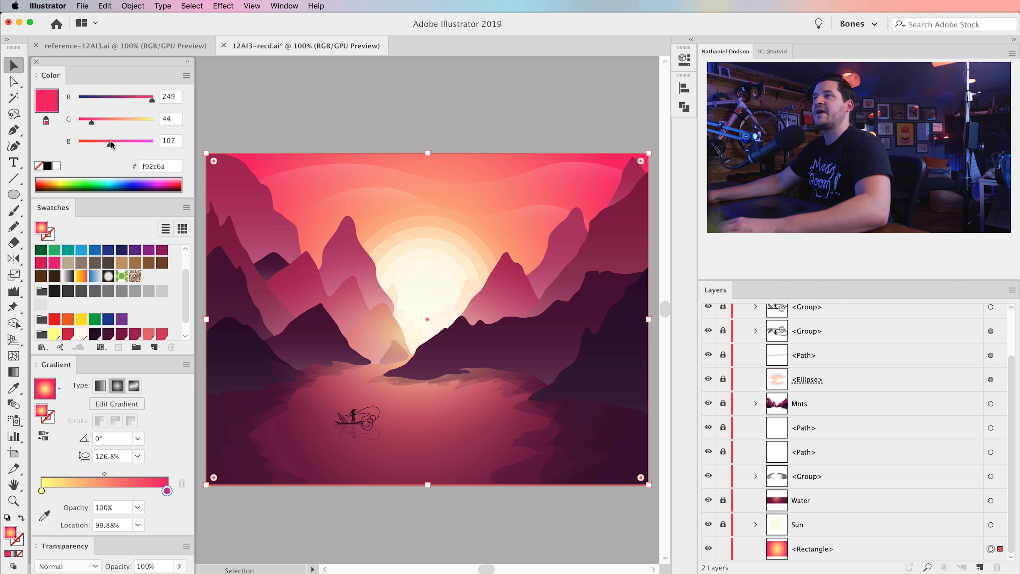
click(232, 91)
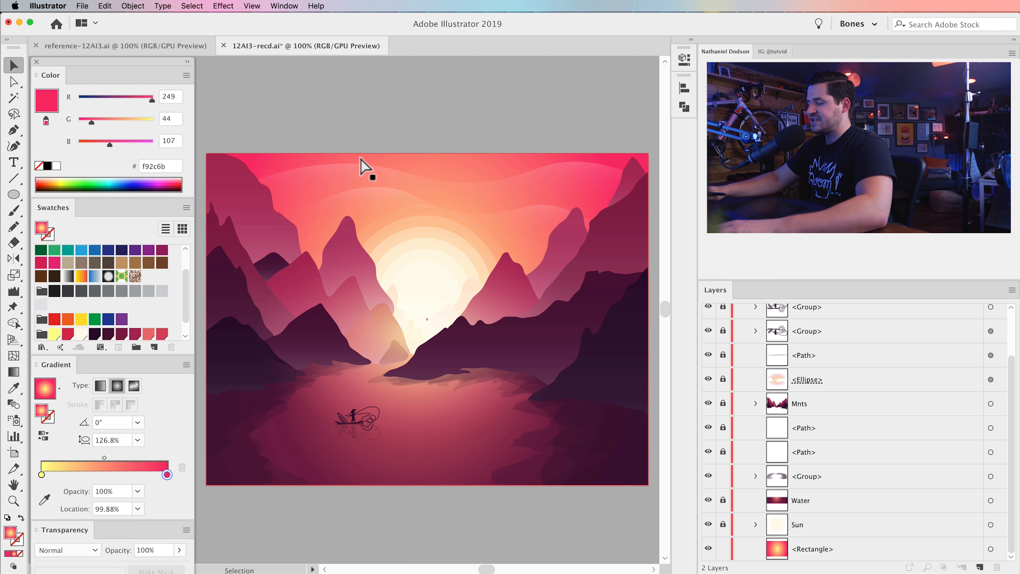
Step: Hide all panels and examine the whole illustration at 150% zoom
key(super+minus)
drag(440, 332, 471, 333)
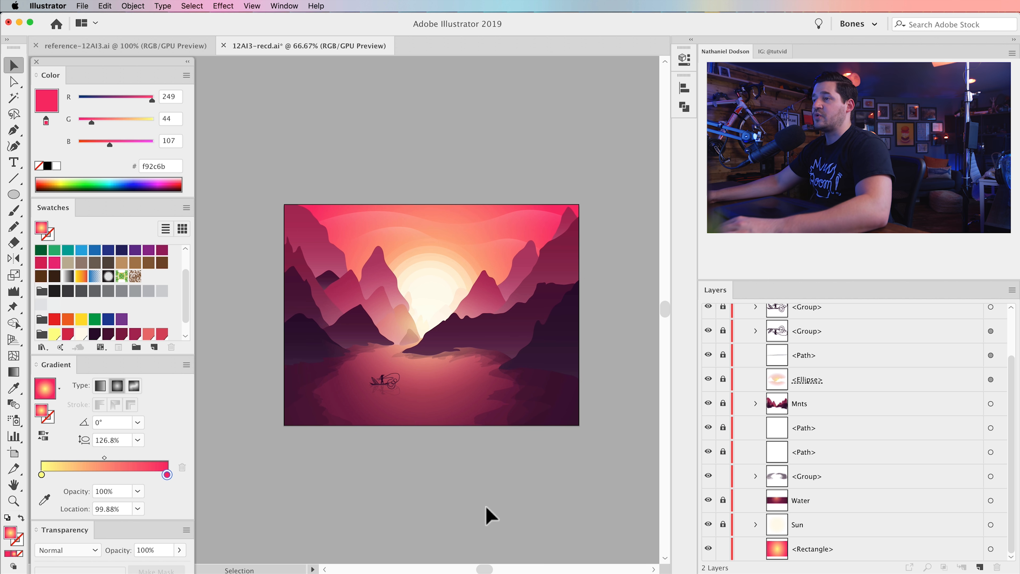
key(super+plus)
key(Tab)
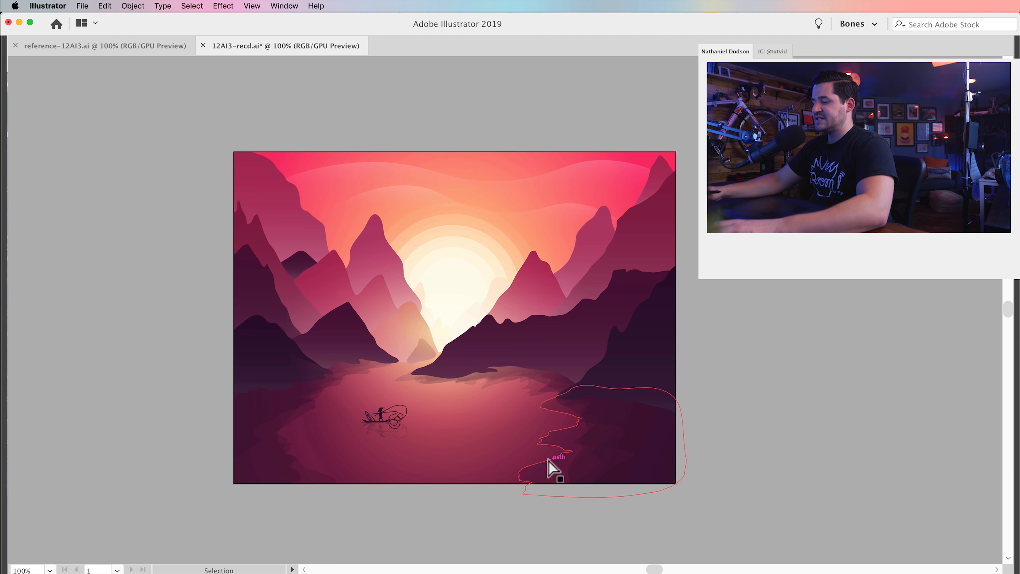
key(super+plus)
drag(540, 399, 573, 398)
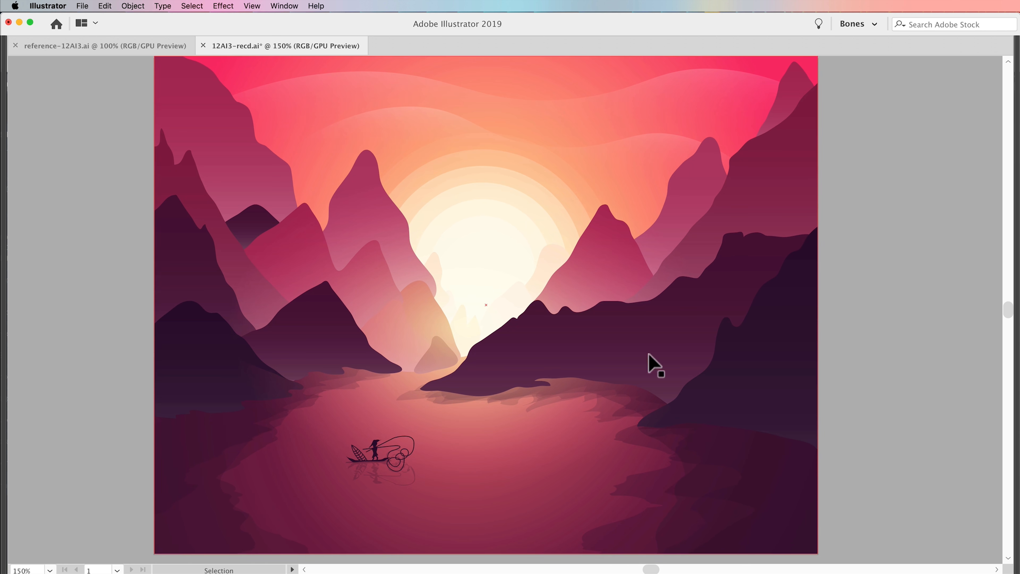